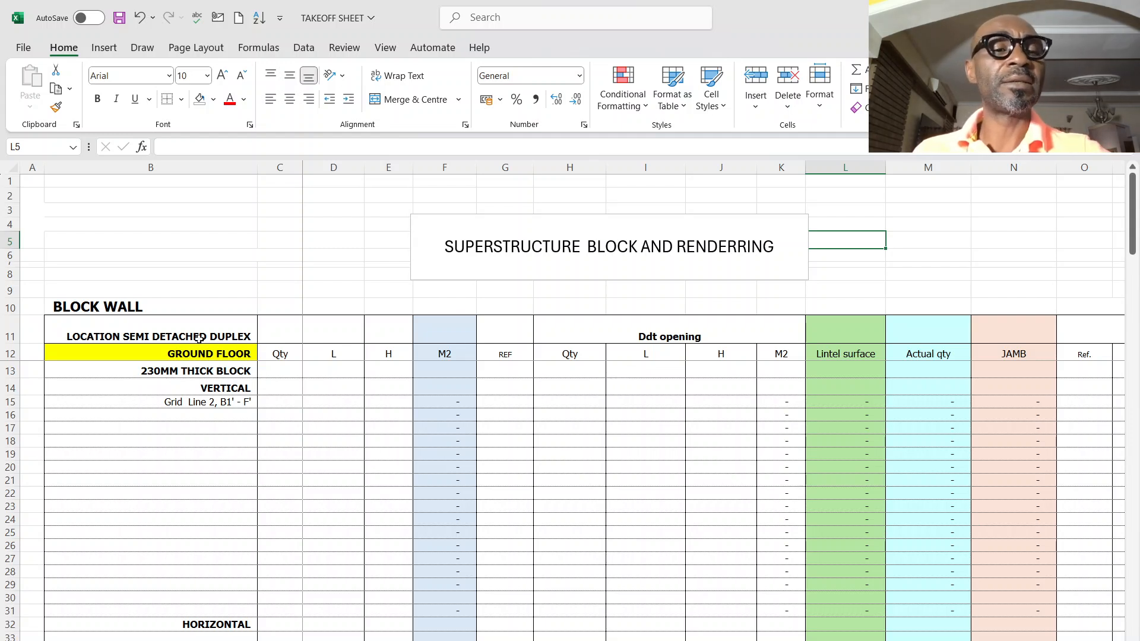
Remove "SEMI" from the location heading in B11 so it reads "LOCATION DETACHED DUPLEX".
click(159, 337)
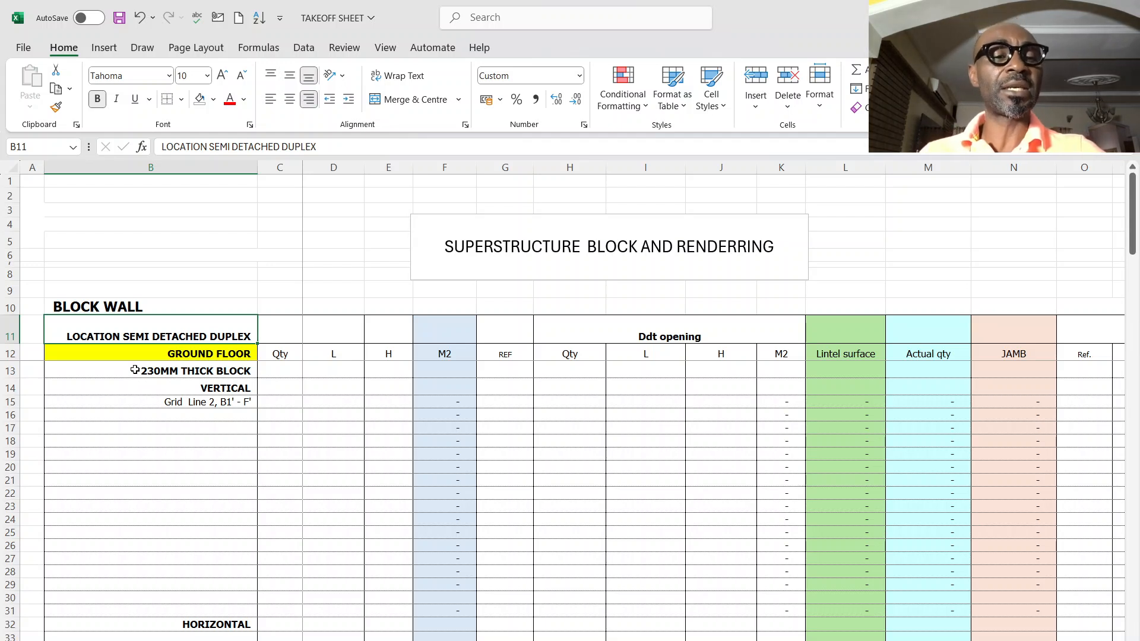
click(232, 149)
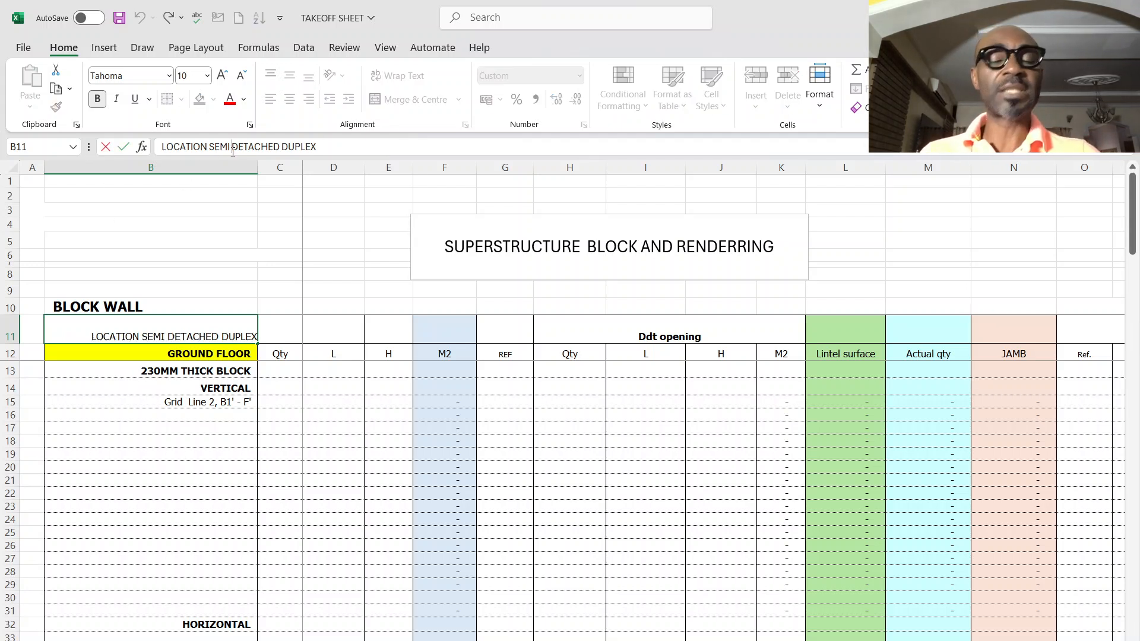
key(BackSpace)
key(BackSpace)
key(BackSpace)
key(BackSpace)
key(BackSpace)
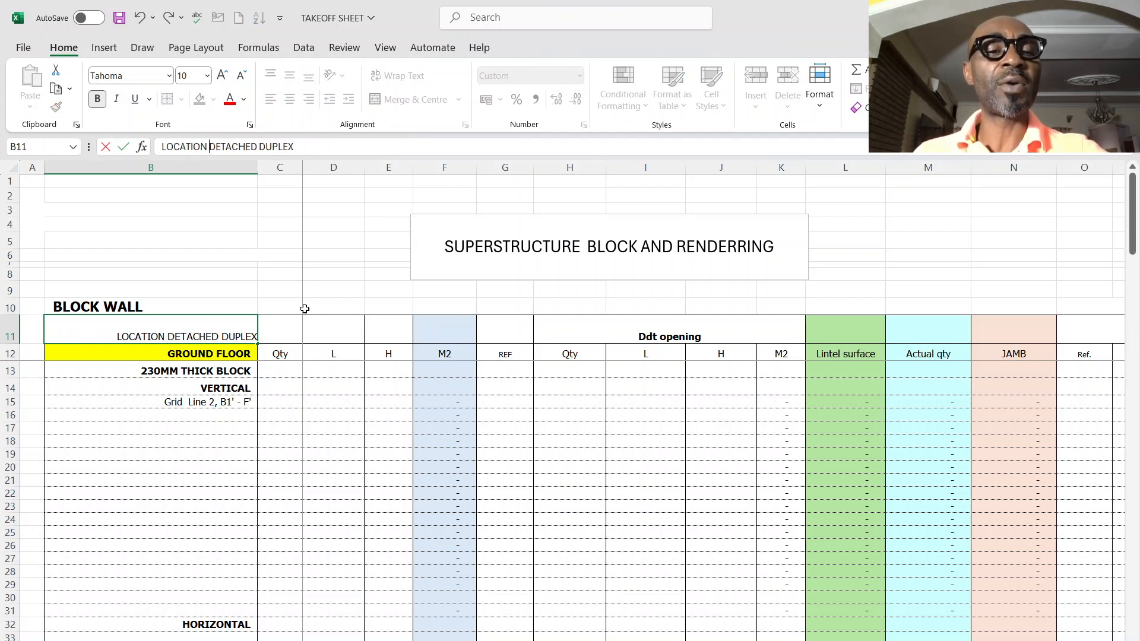
click(305, 430)
click(229, 353)
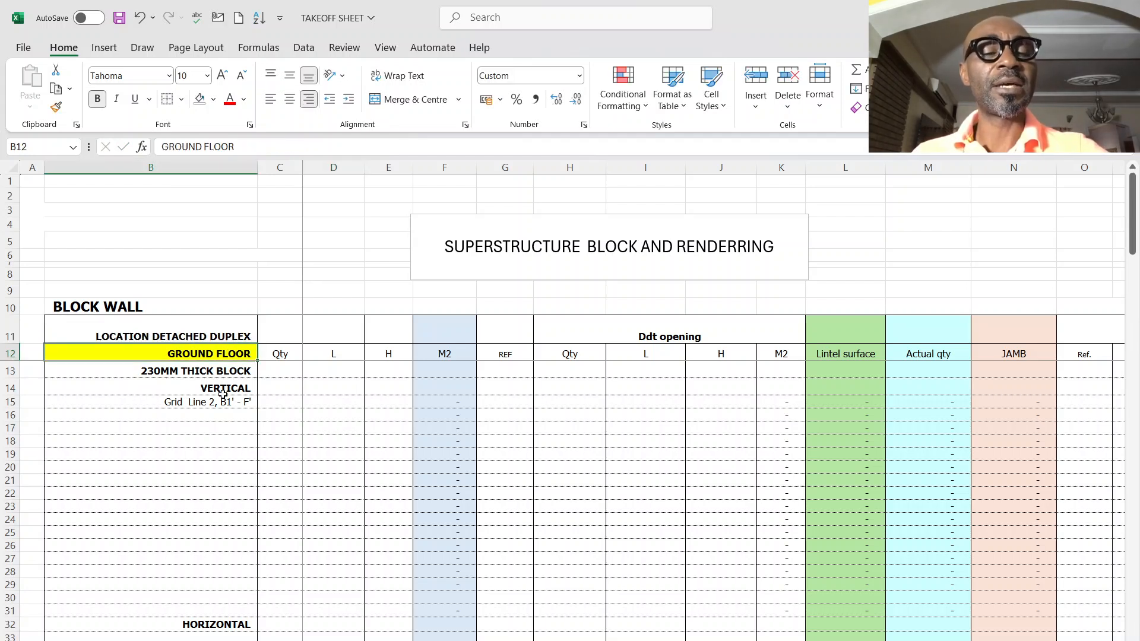
scroll(223, 395, down, 1)
scroll(228, 425, up, 1)
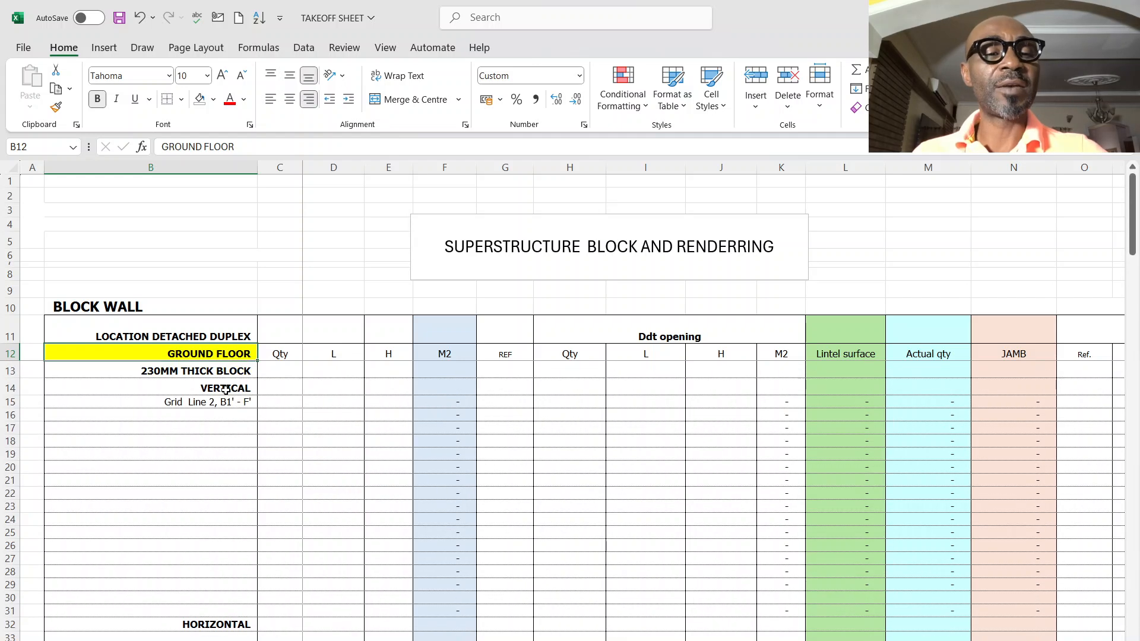
scroll(227, 412, down, 3)
scroll(229, 475, up, 3)
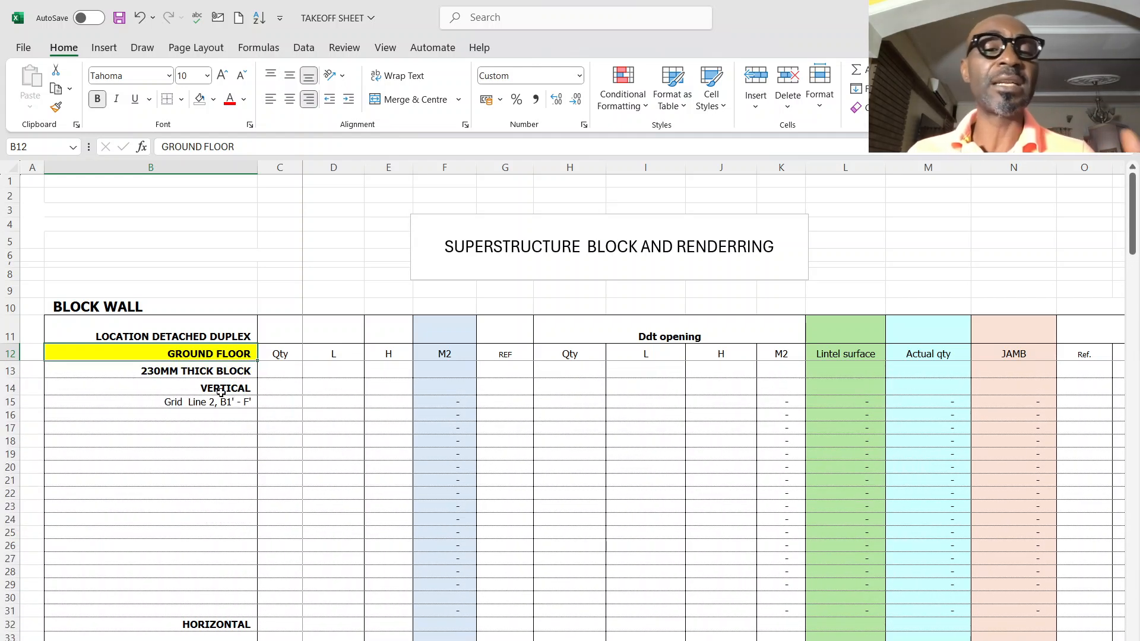
click(305, 341)
click(278, 355)
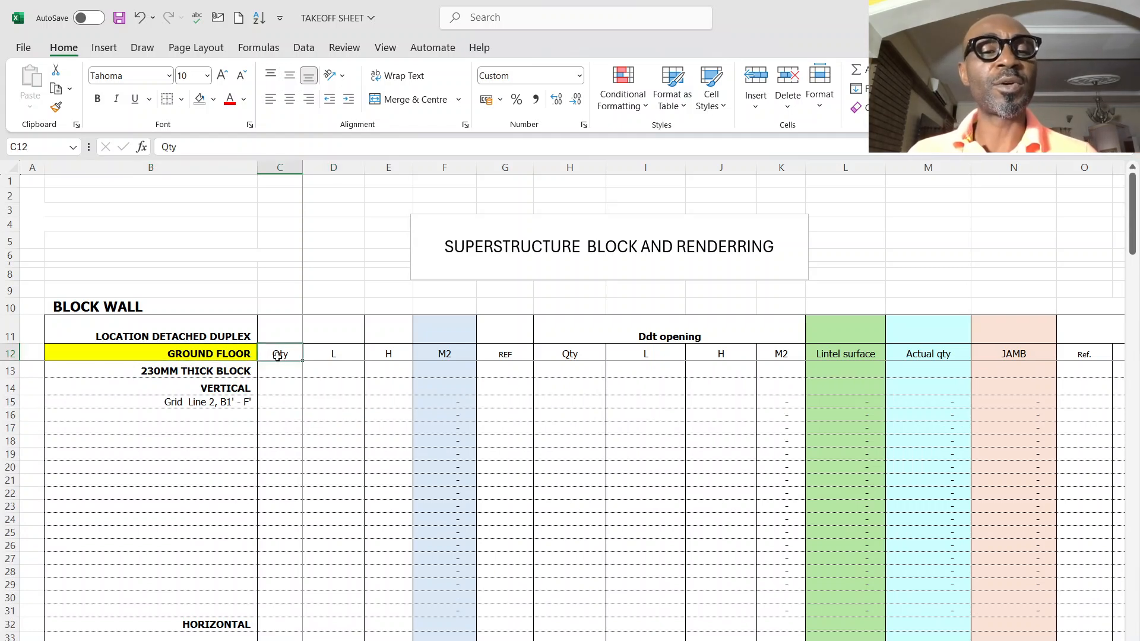
drag(283, 350, 382, 387)
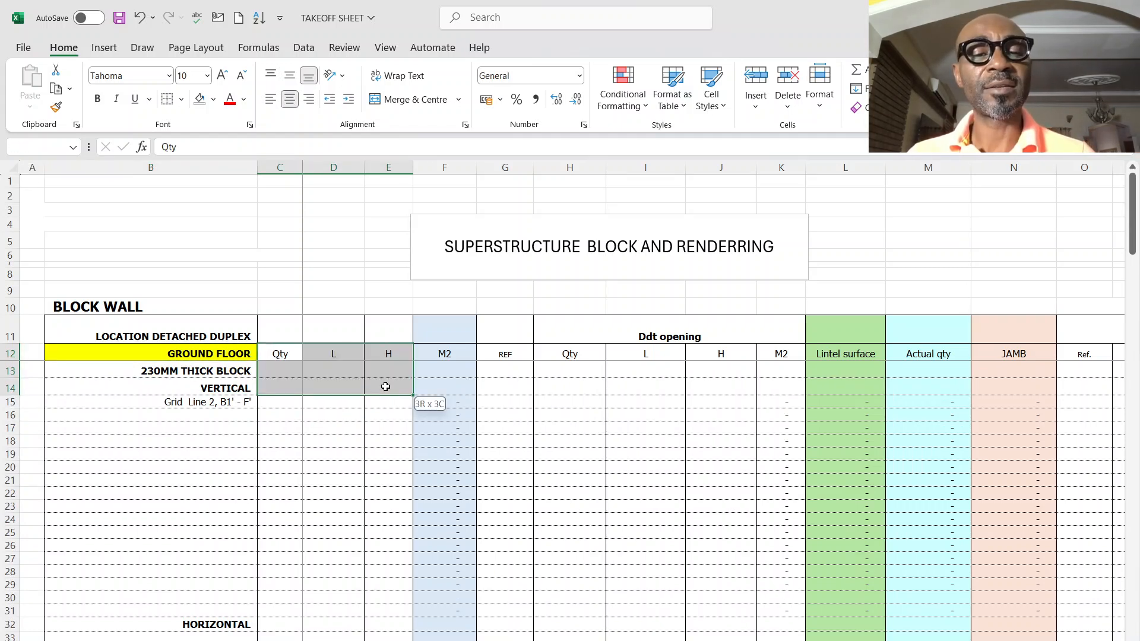
click(392, 429)
Shade the first wall row's entry cells C15:E15 and G15:J15 with the light blue theme fill.
drag(277, 399, 394, 402)
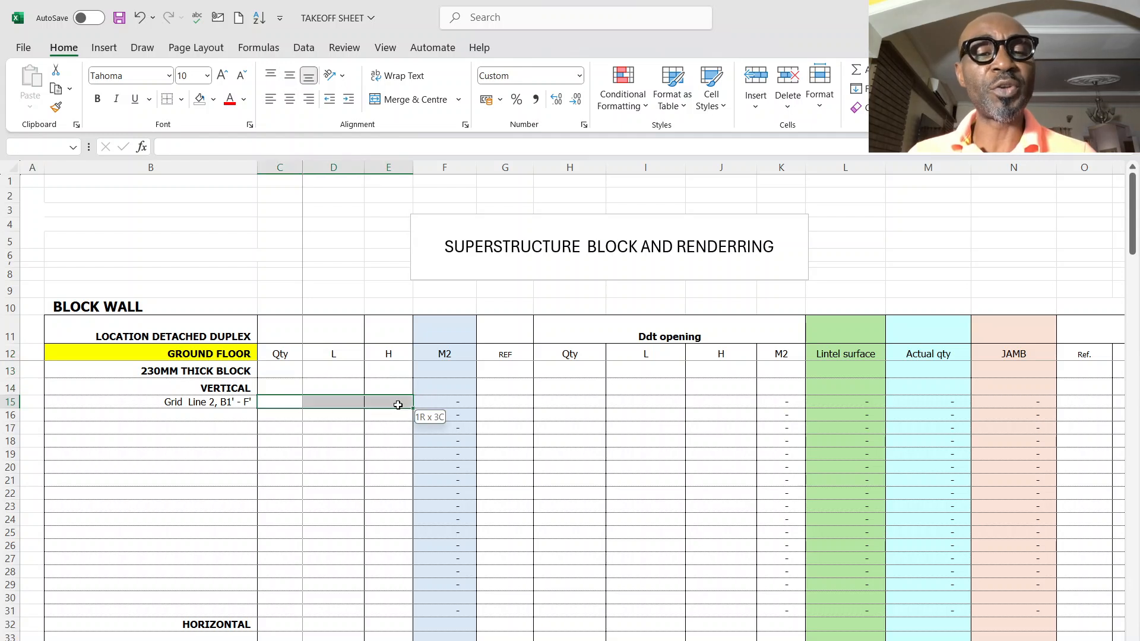
click(213, 99)
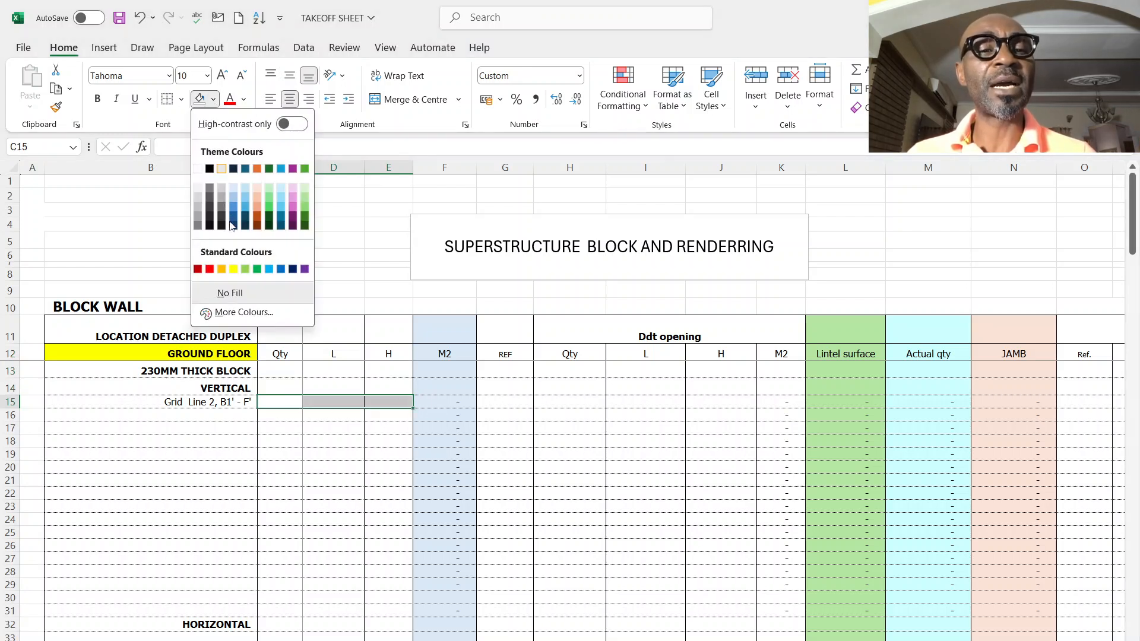
click(235, 188)
drag(493, 402, 701, 398)
click(199, 99)
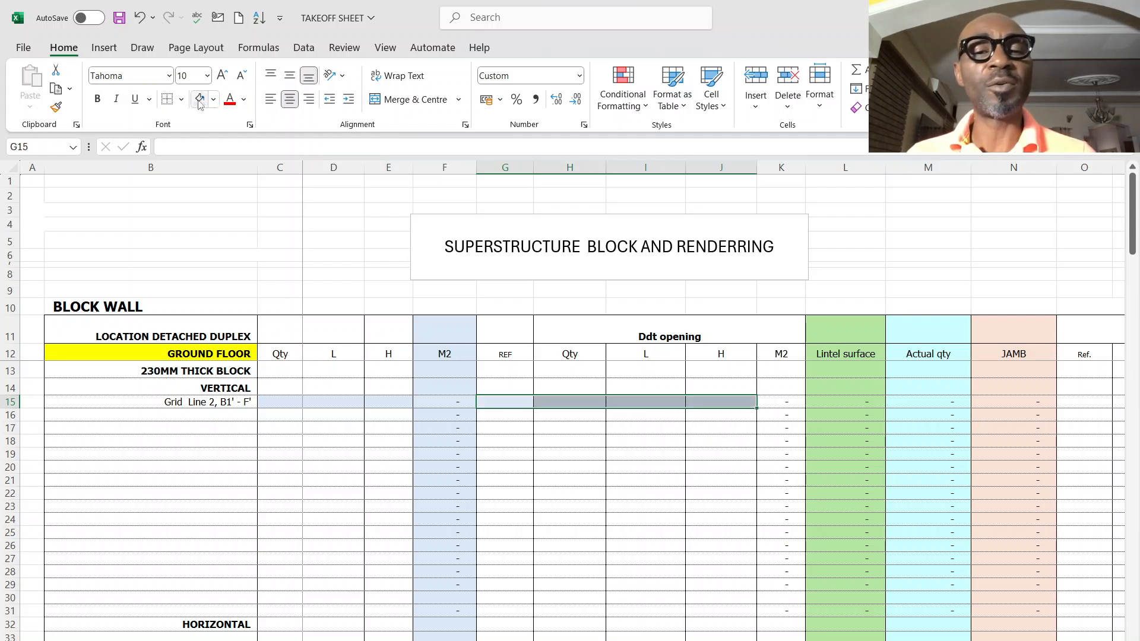
click(624, 469)
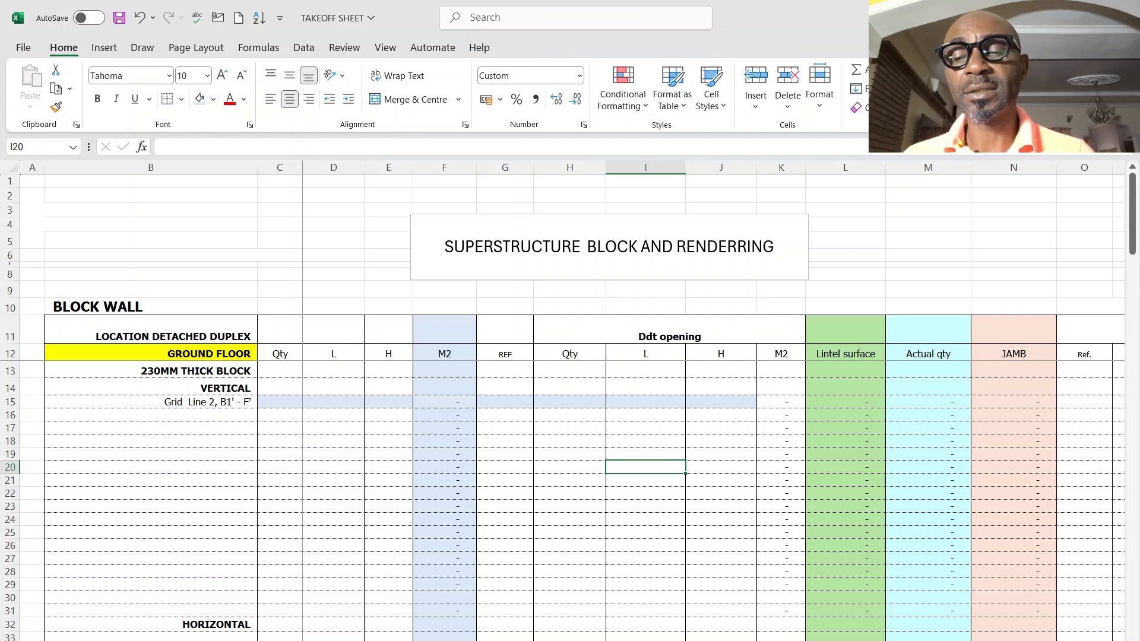
scroll(712, 400, right, 4)
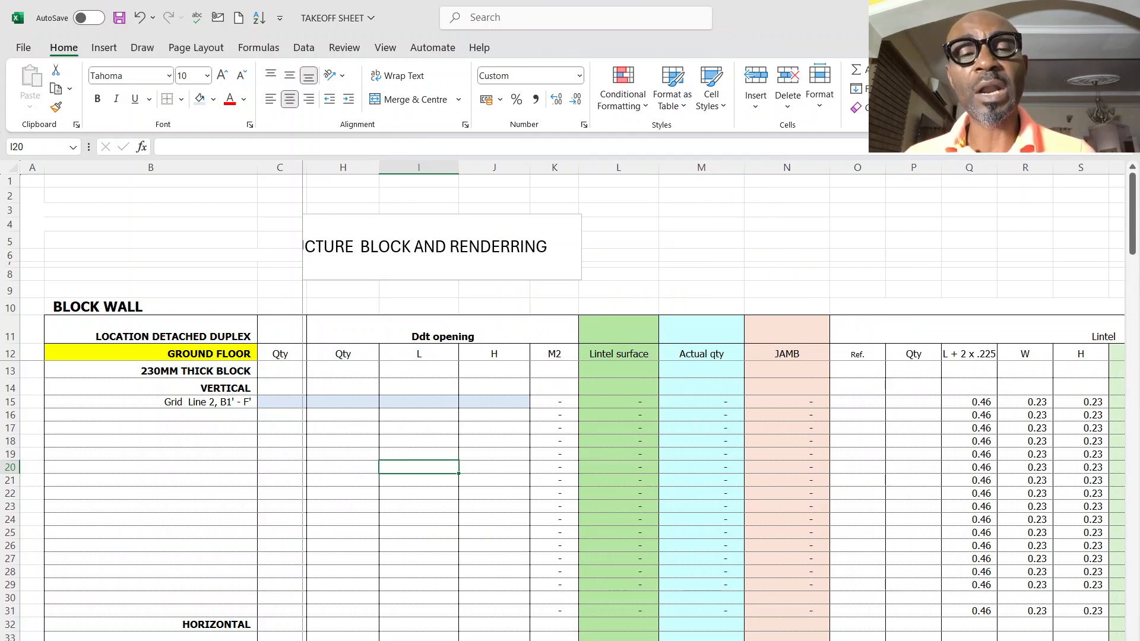
scroll(712, 400, left, 4)
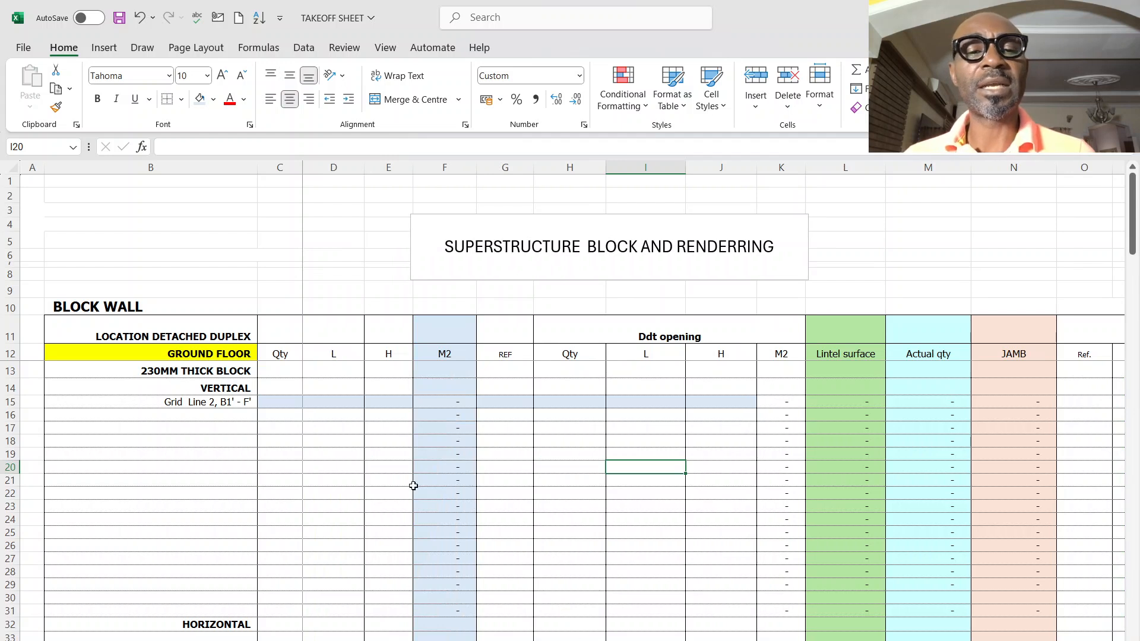
click(386, 403)
click(278, 404)
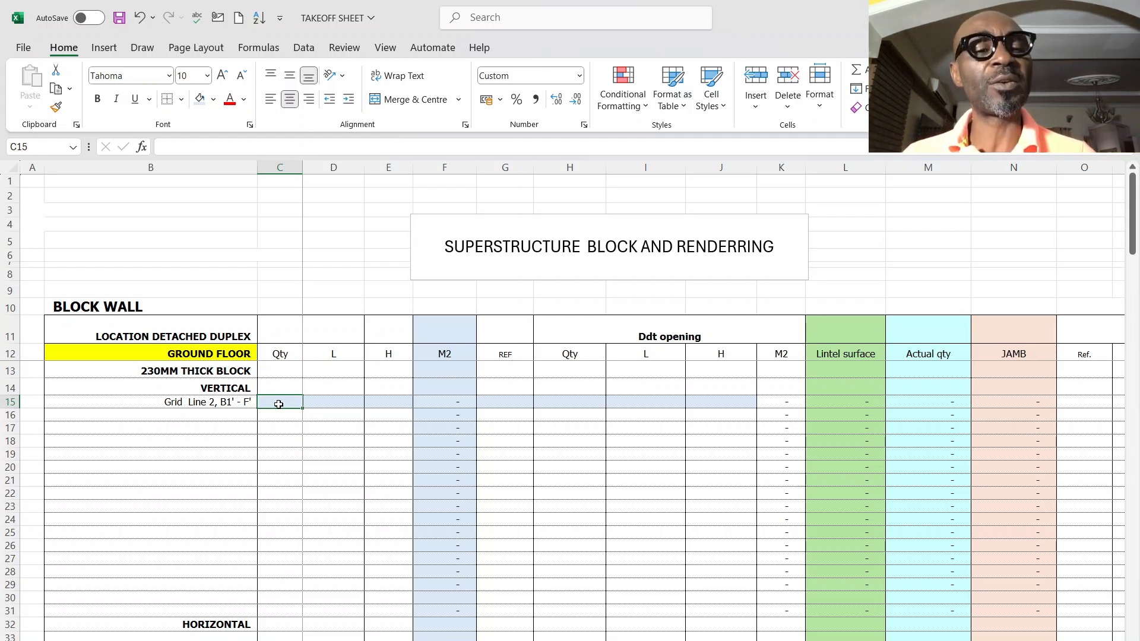
Edit the first wall description in B15 to read "Grid Line 2& 10, B1' - F'".
click(217, 404)
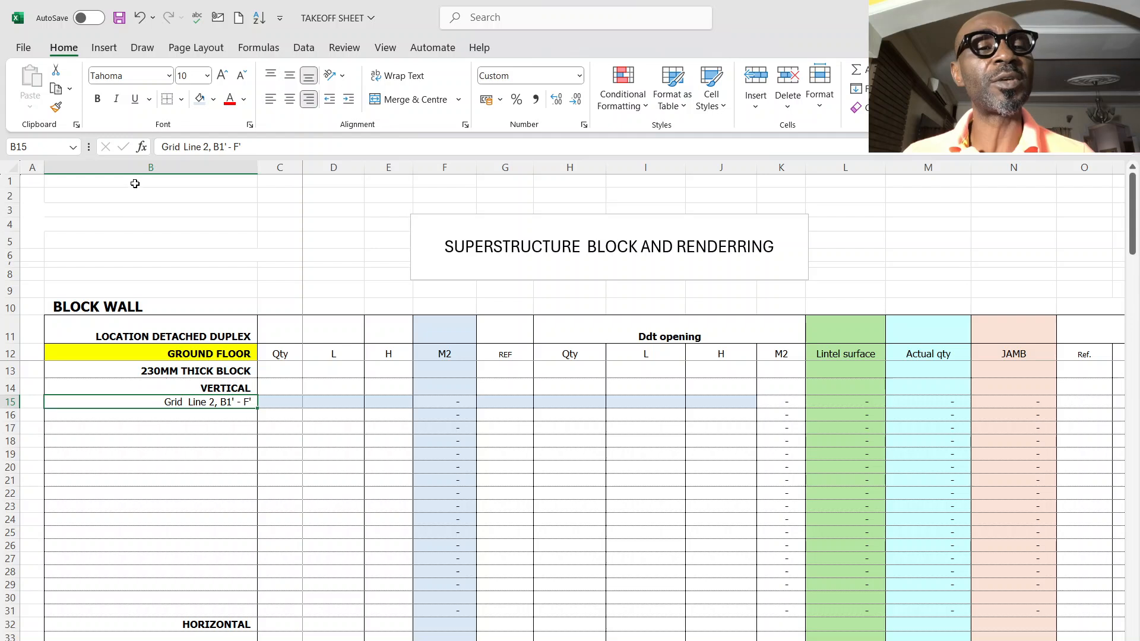
click(209, 147)
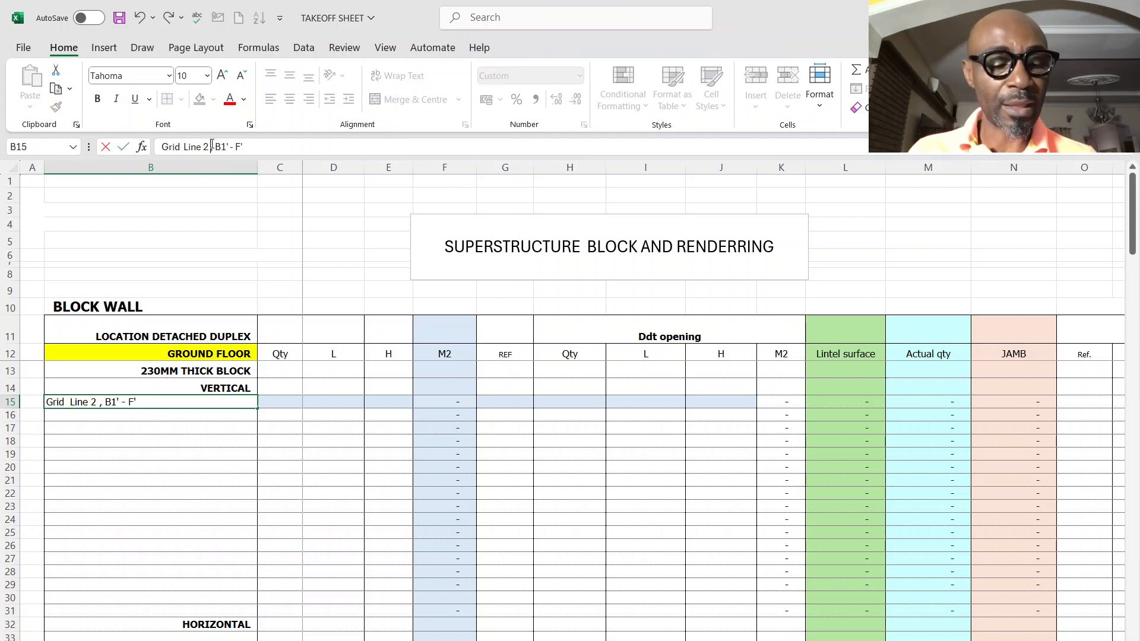
key(BackSpace)
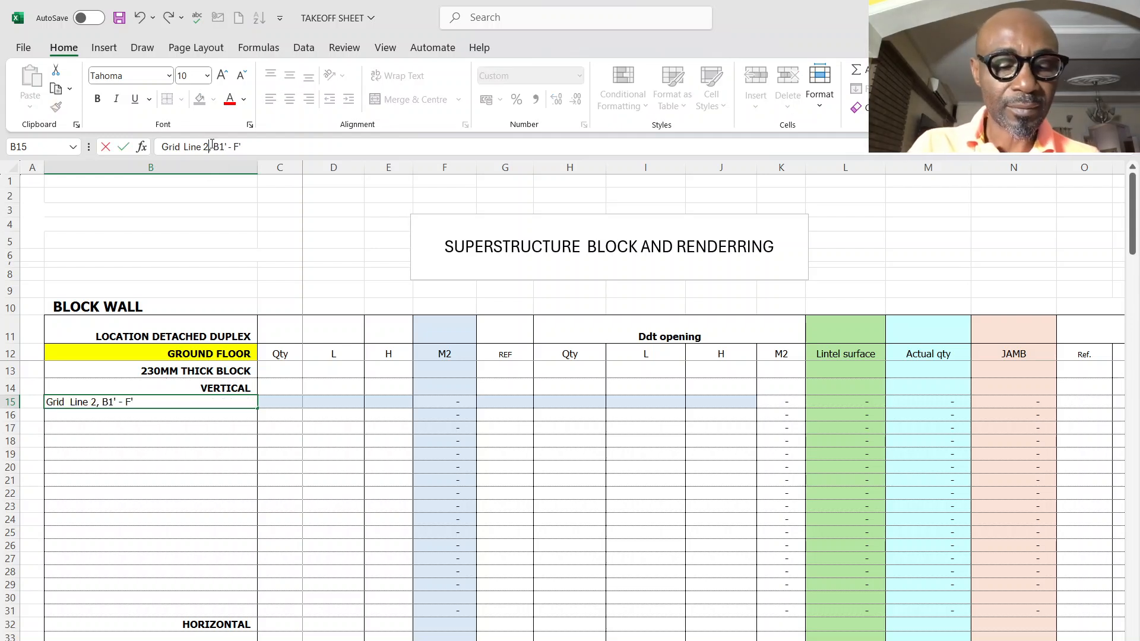
text(& 10)
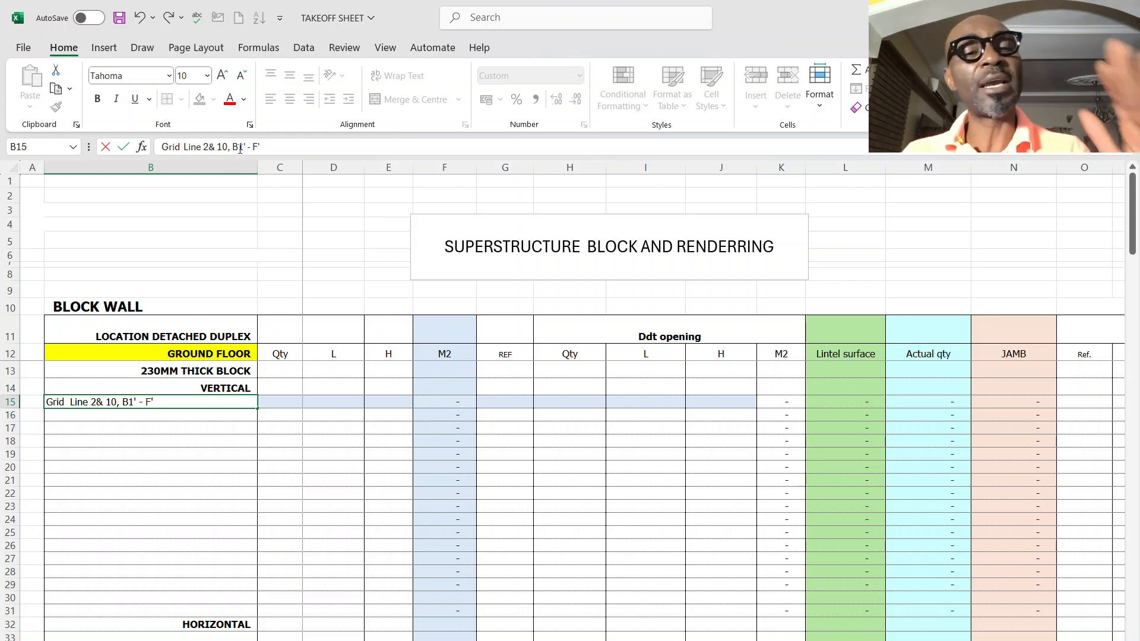
click(297, 413)
Enter quantity 2, length 8 and height 3.2 for the Grid Line 2& 10 wall in row 15.
click(293, 403)
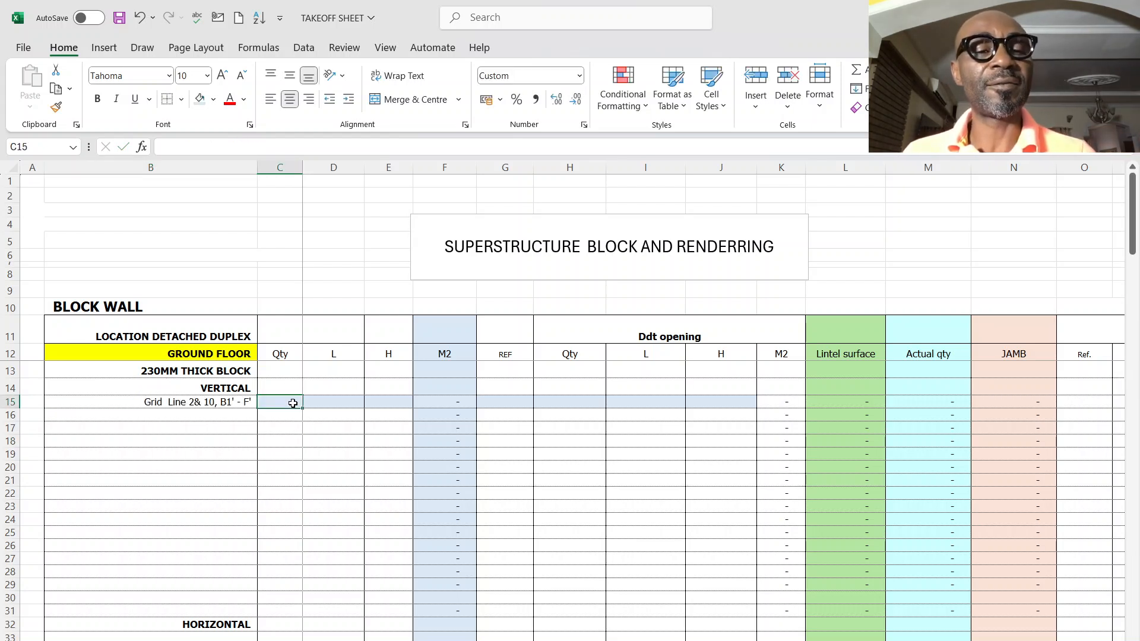
text(2)
key(Return)
click(331, 403)
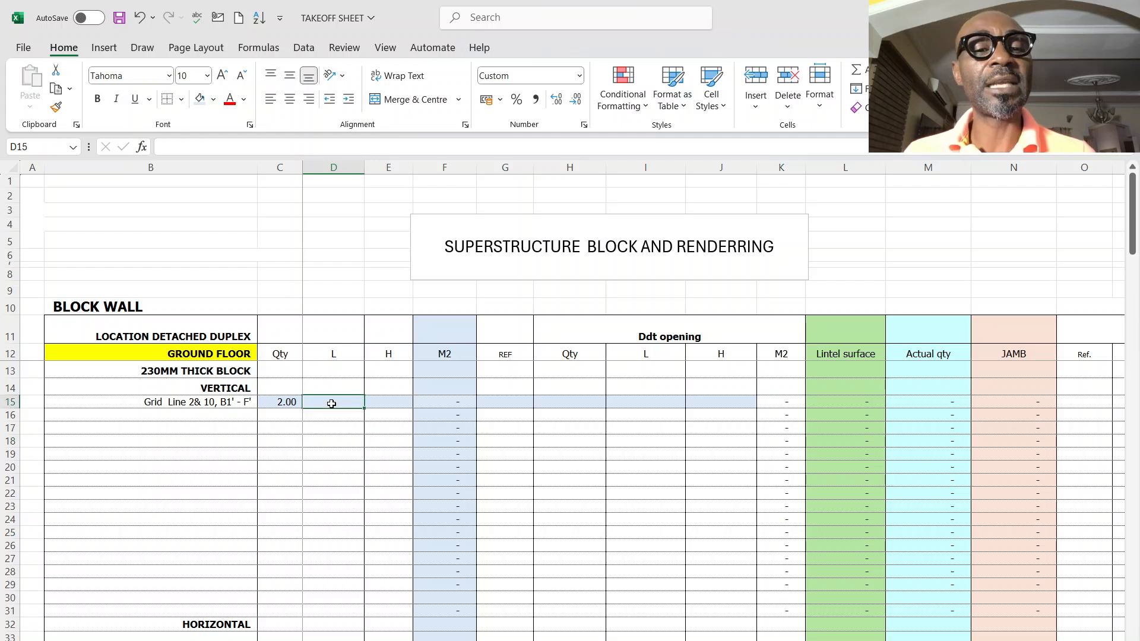
text(8)
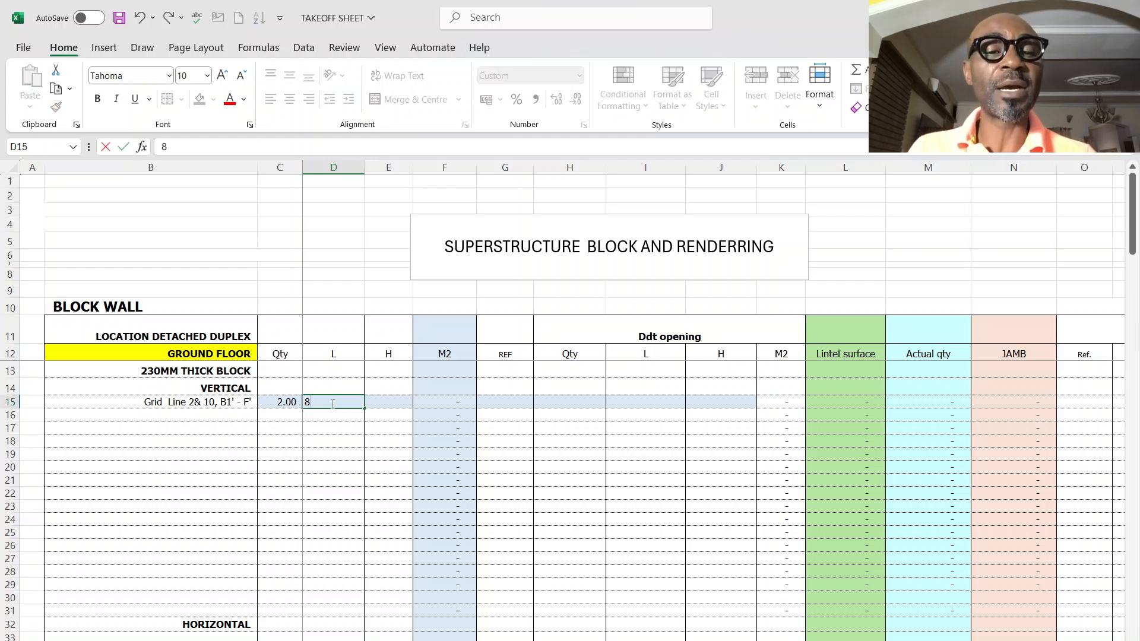
click(405, 402)
text(3)
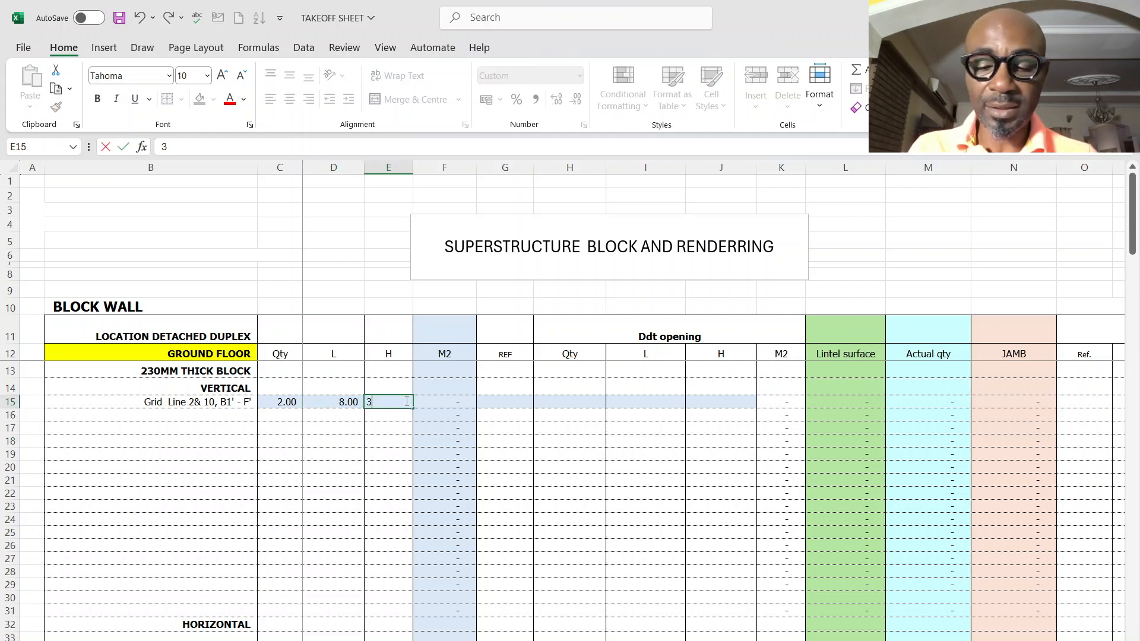
text(.2)
Record the opening to deduct from the row 15 wall with reference W1 and quantity 2.
click(500, 403)
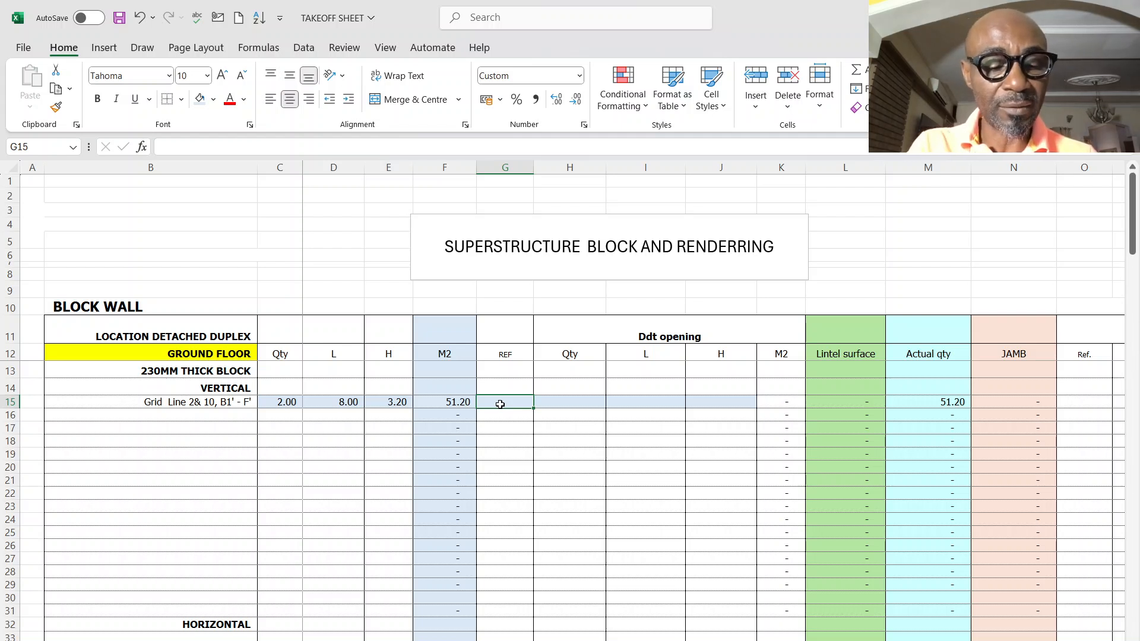
text(W1)
click(557, 403)
text(2)
click(556, 443)
Set the W1 opening's length to 1.2 and its height to 1.5 in row 15.
click(641, 401)
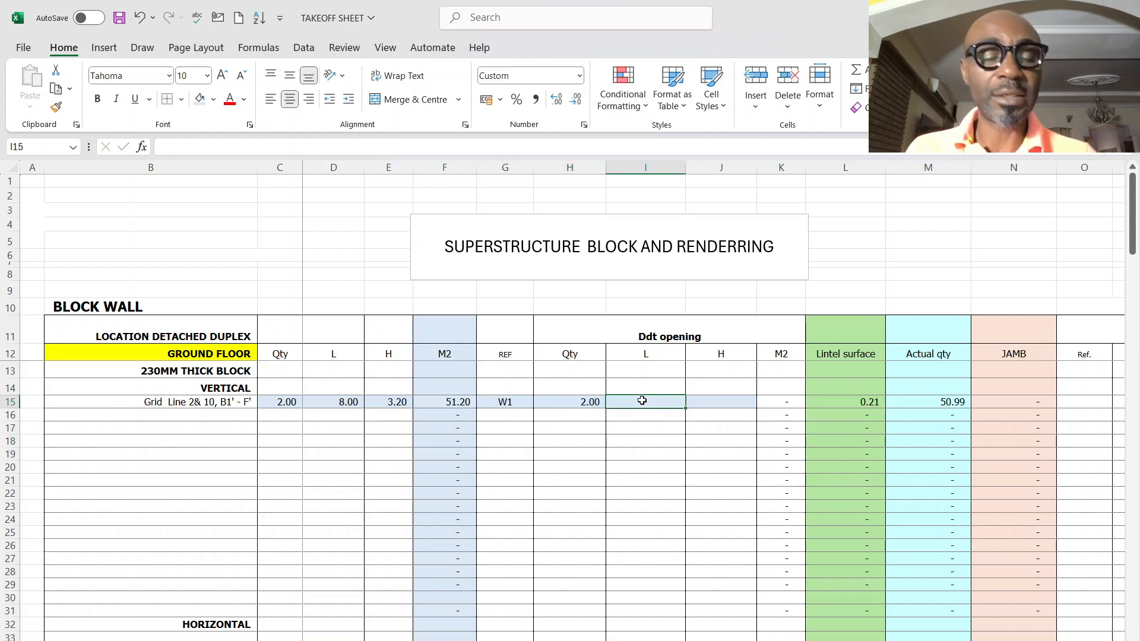
text(1.2)
key(Tab)
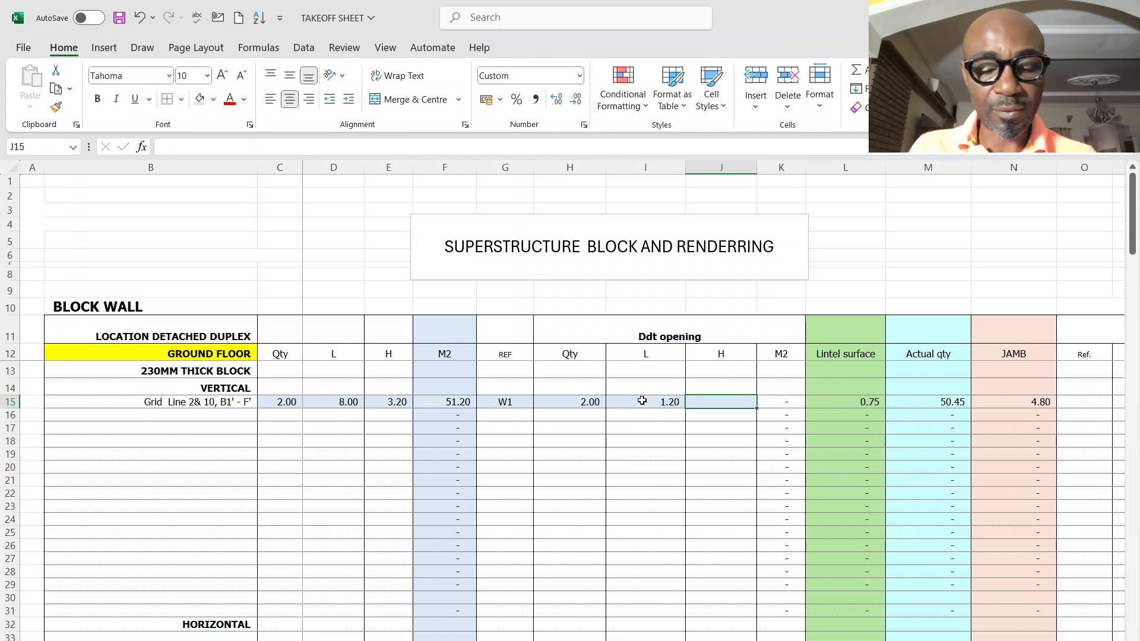
text(1,5)
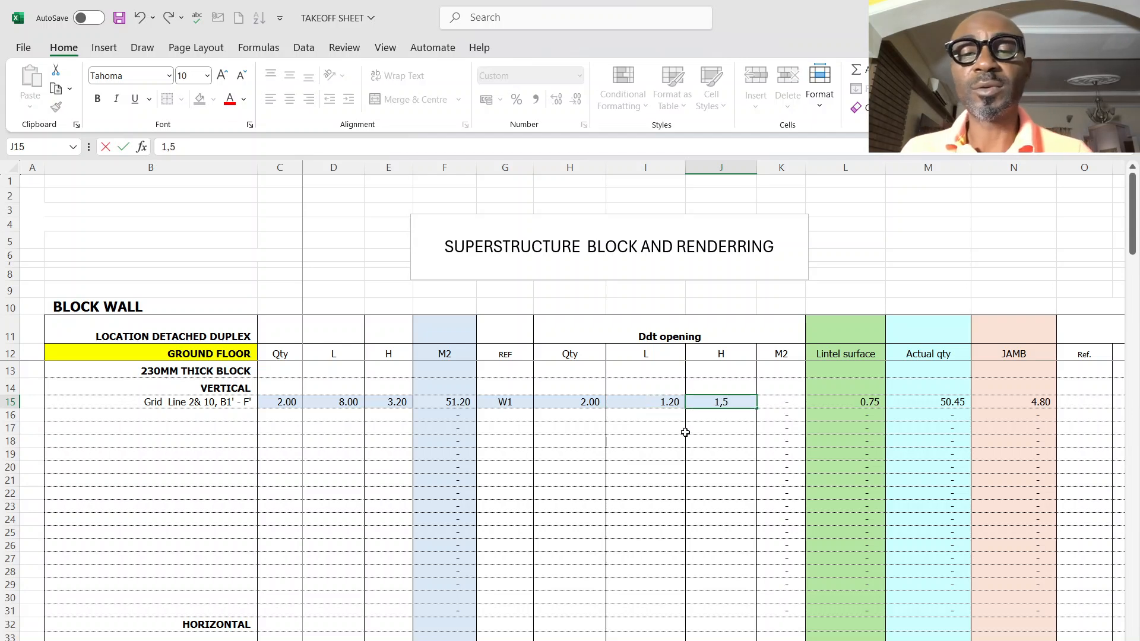
key(BackSpace)
key(BackSpace)
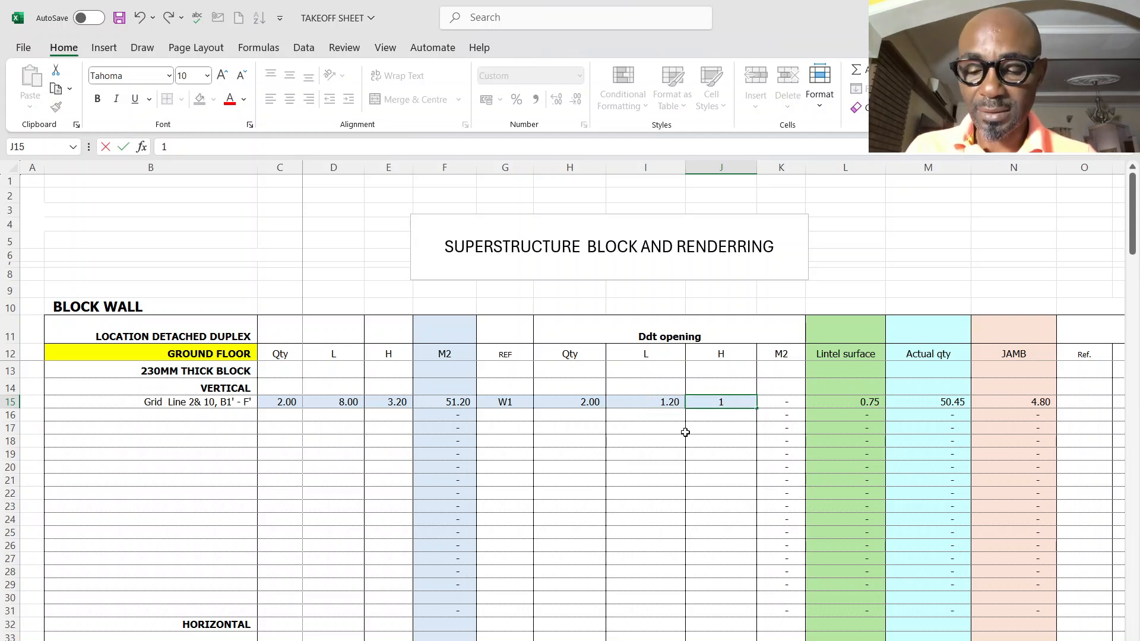
text(.50)
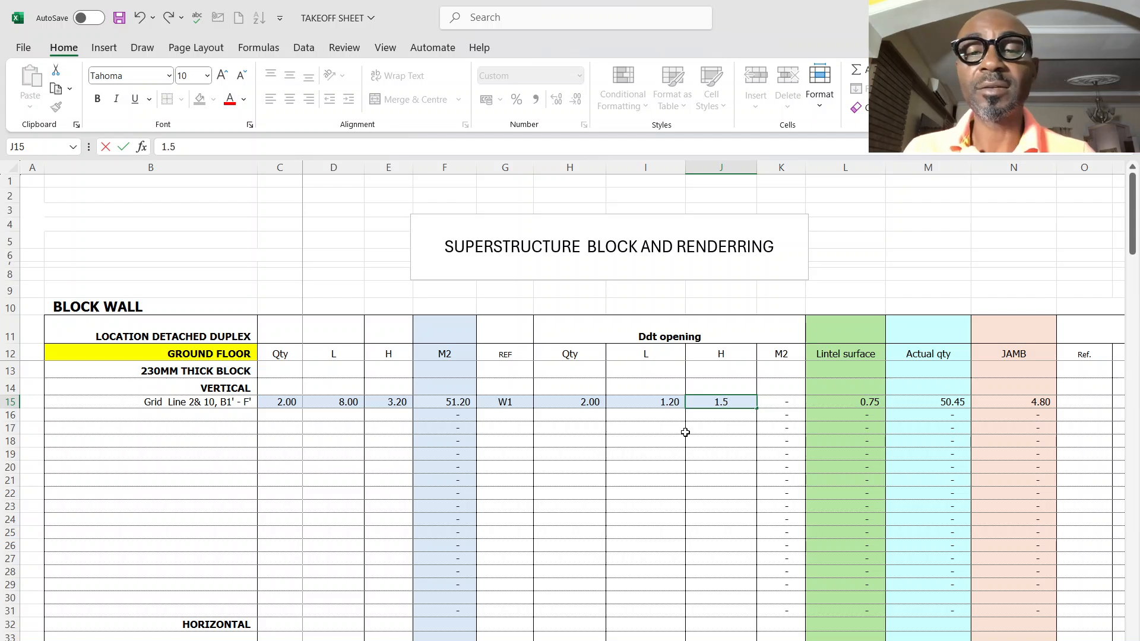
click(682, 491)
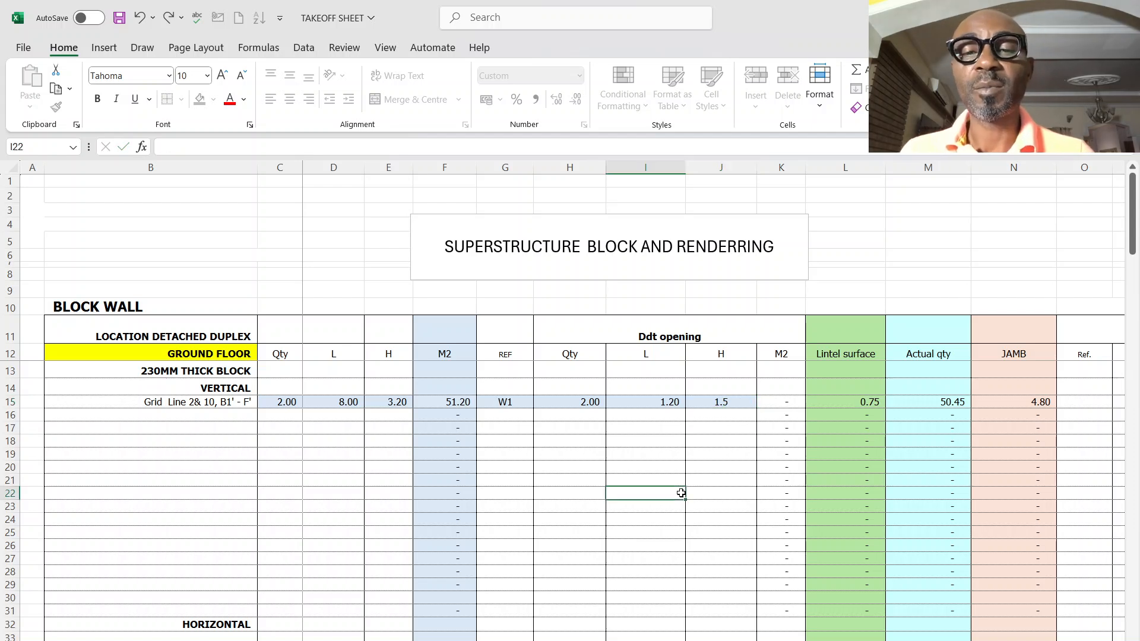
Examine the row 15 formulas for the wall area in F15, Actual qty in M15 and the opening area in K15.
click(442, 401)
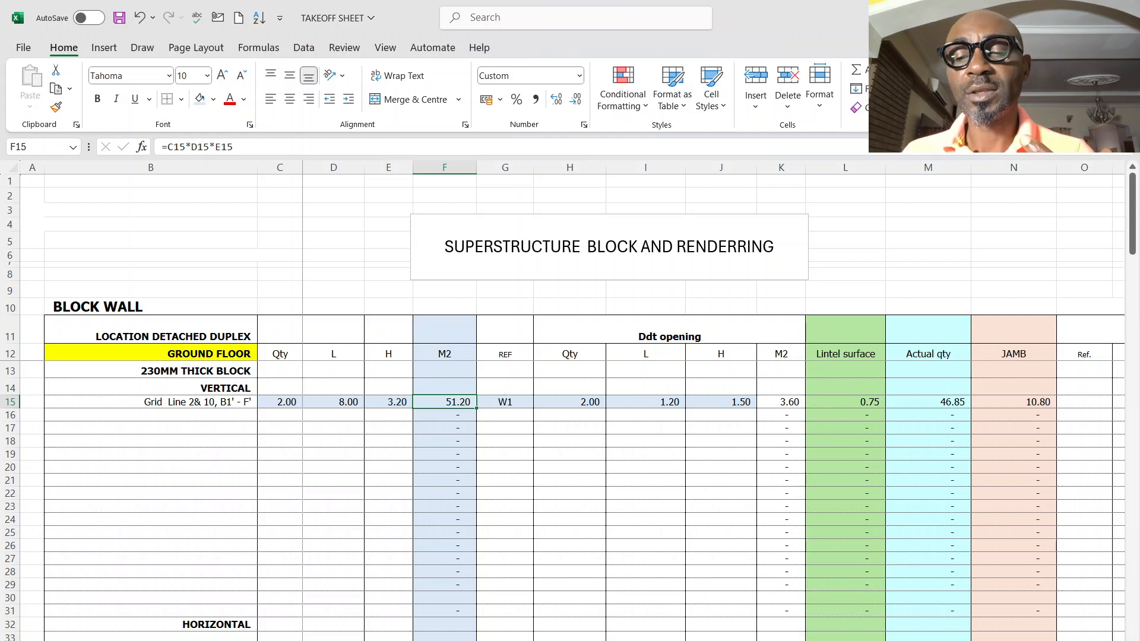
scroll(712, 469, right, 2)
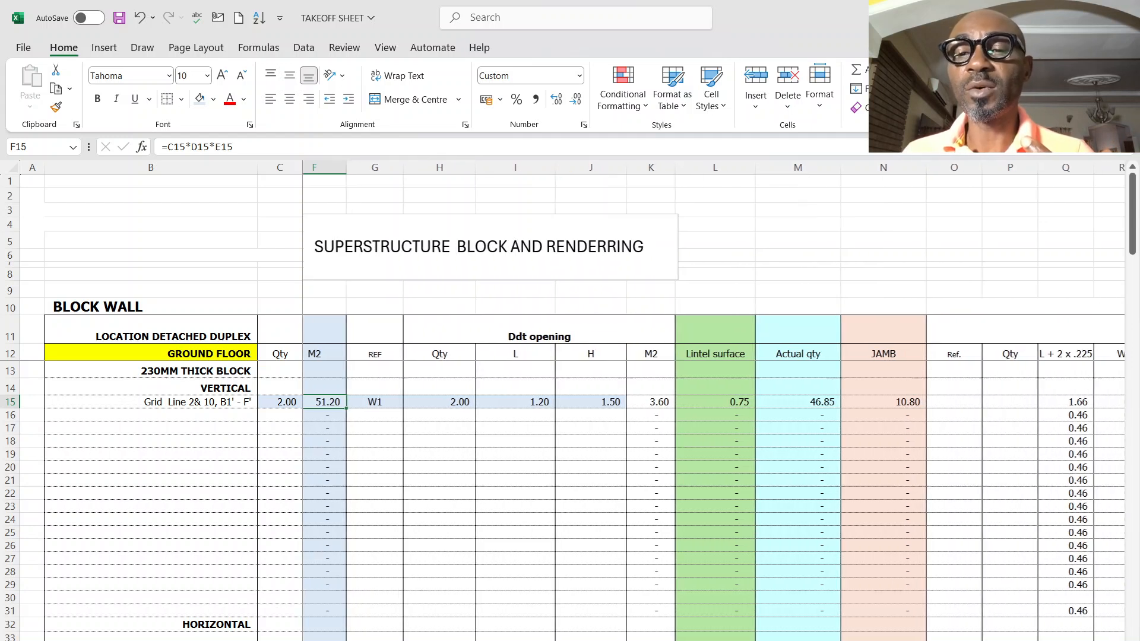
click(819, 403)
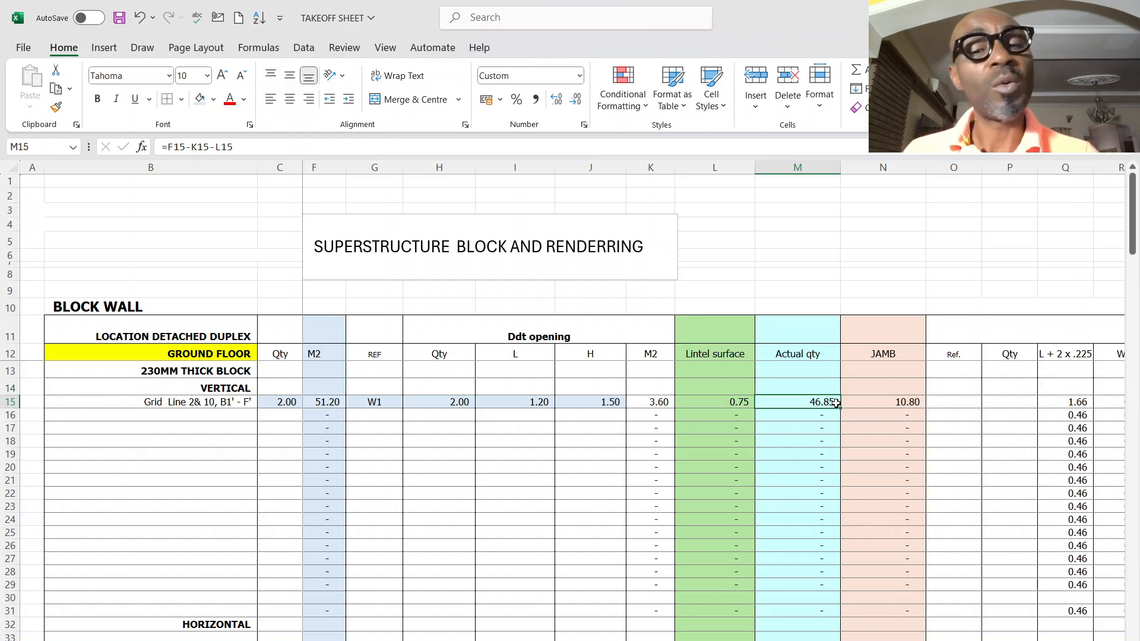
click(642, 402)
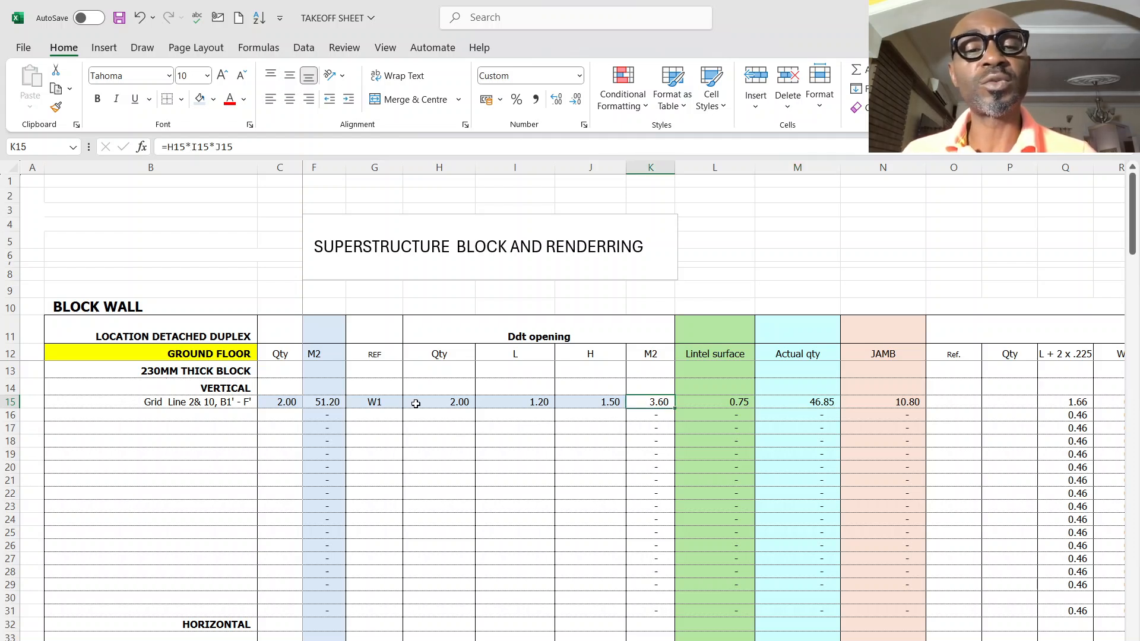
key(F2)
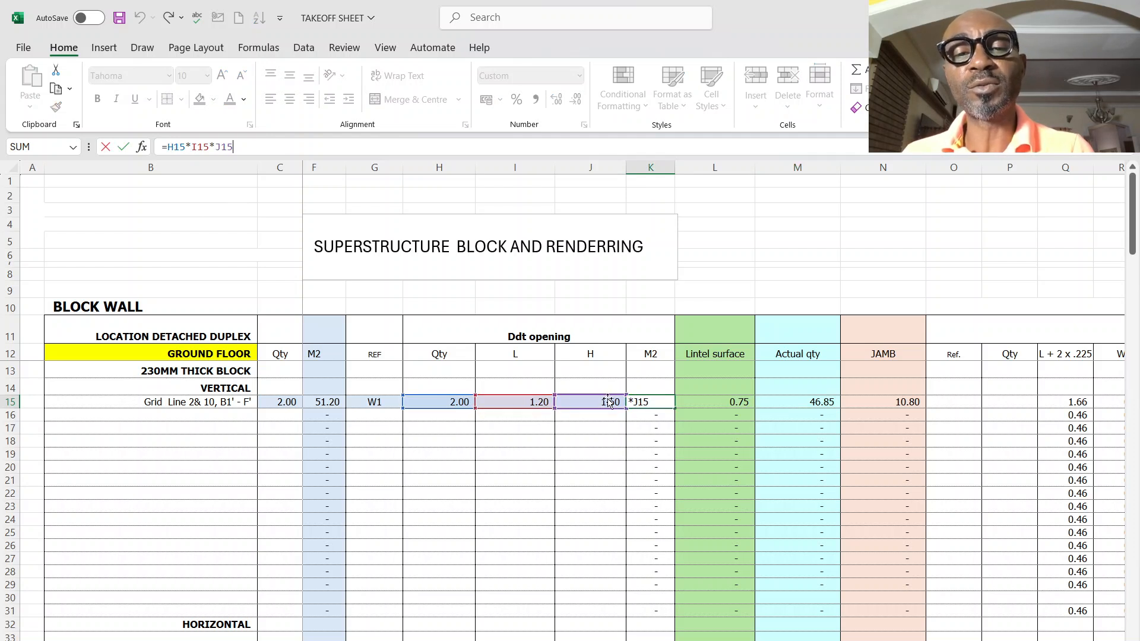
key(Return)
Examine the Lintel surface formula in L15, tracing it to the opening length in I15 and the lintel length in Q15.
click(721, 402)
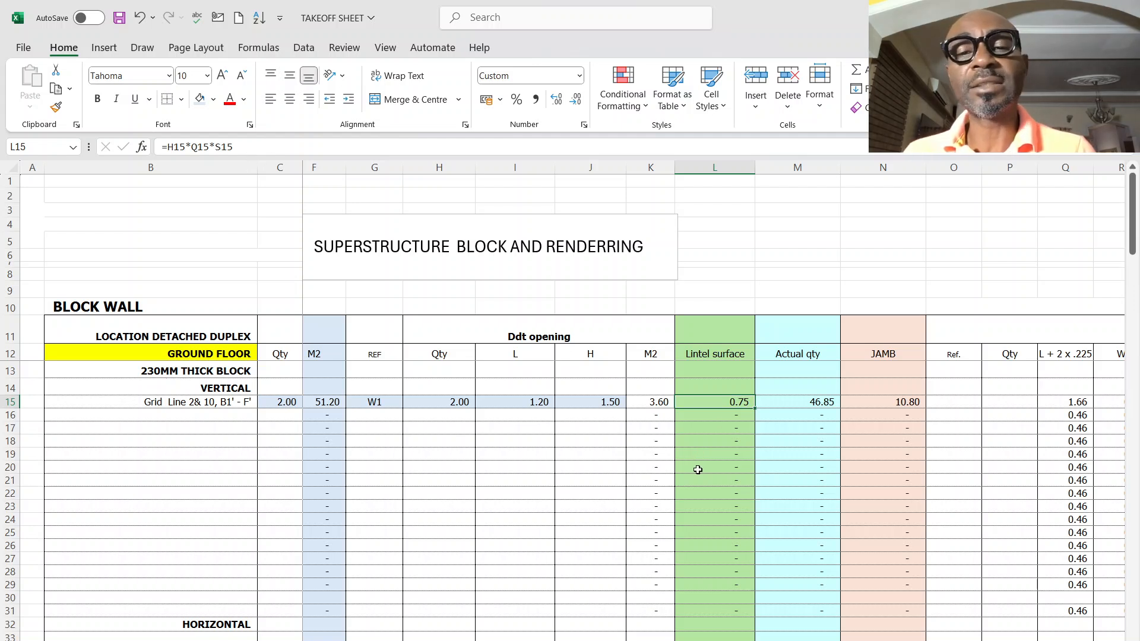
click(524, 403)
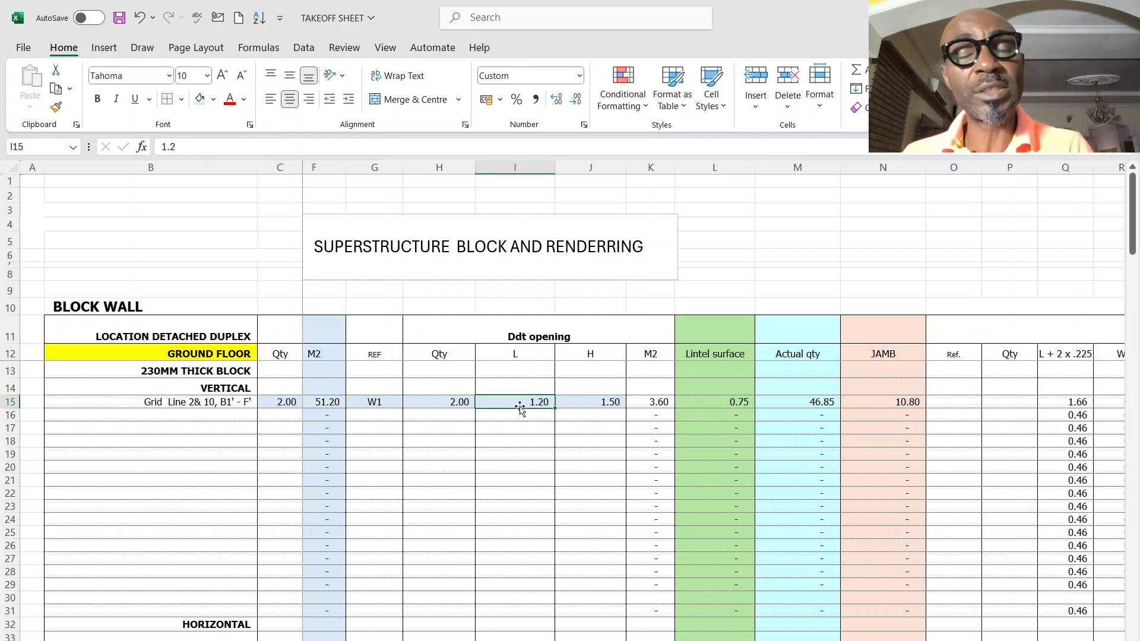
click(737, 405)
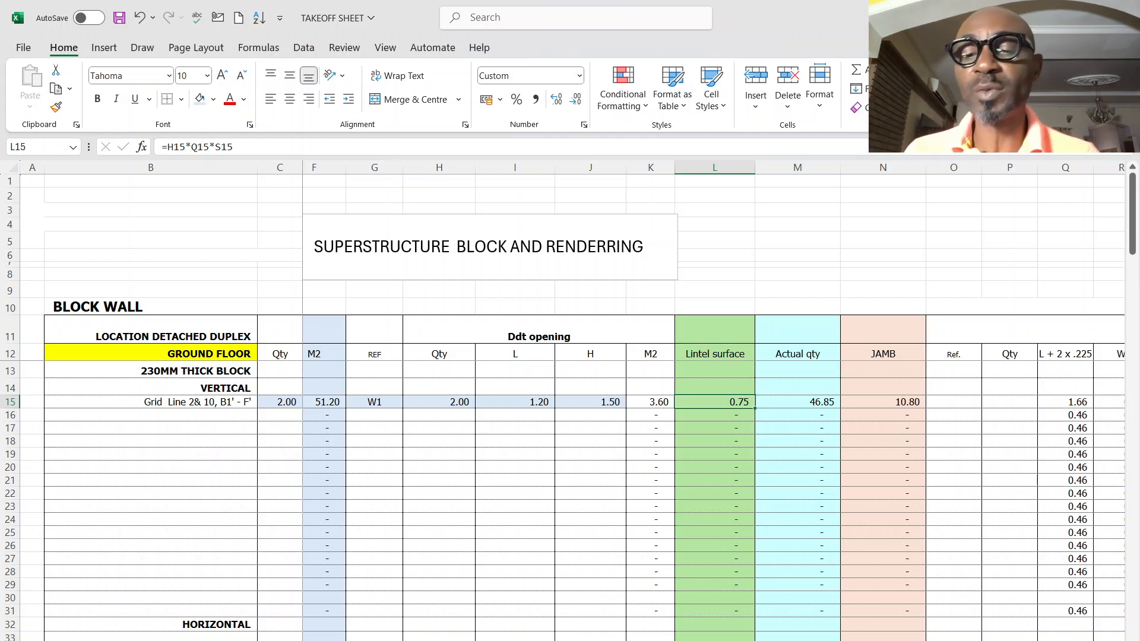
scroll(712, 469, right, 5)
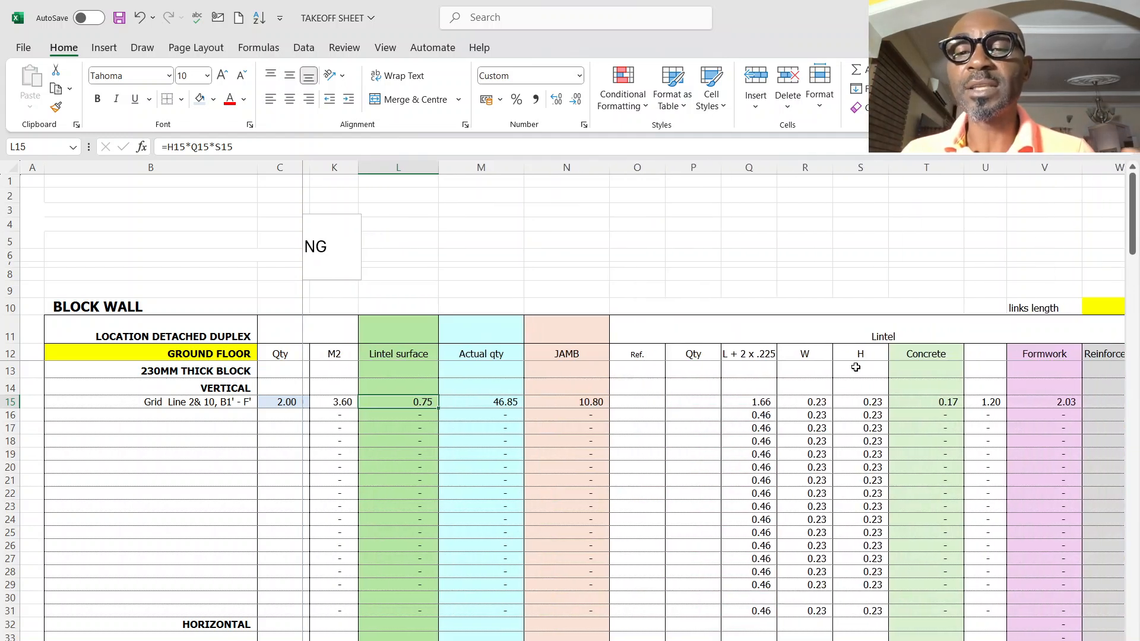
click(752, 405)
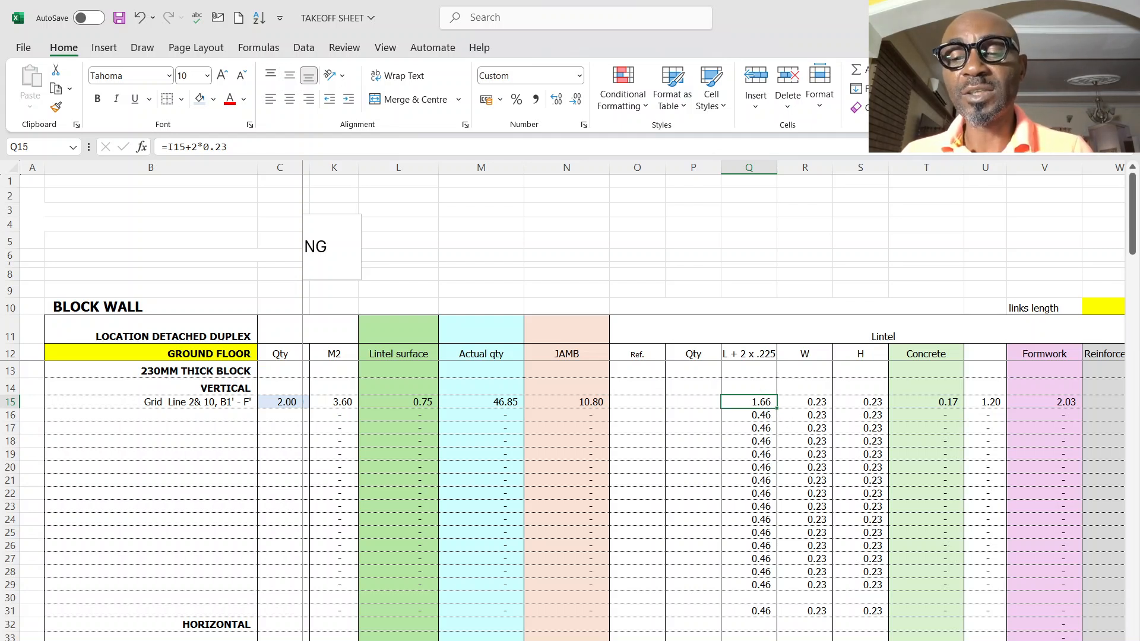
scroll(712, 416, left, 5)
click(857, 402)
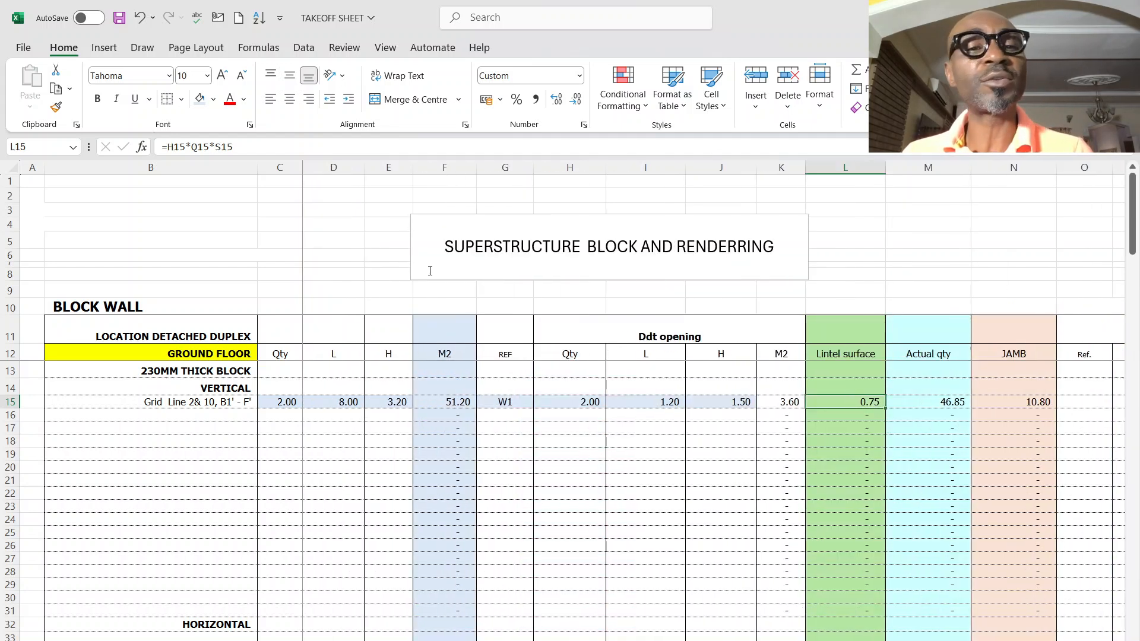
key(F2)
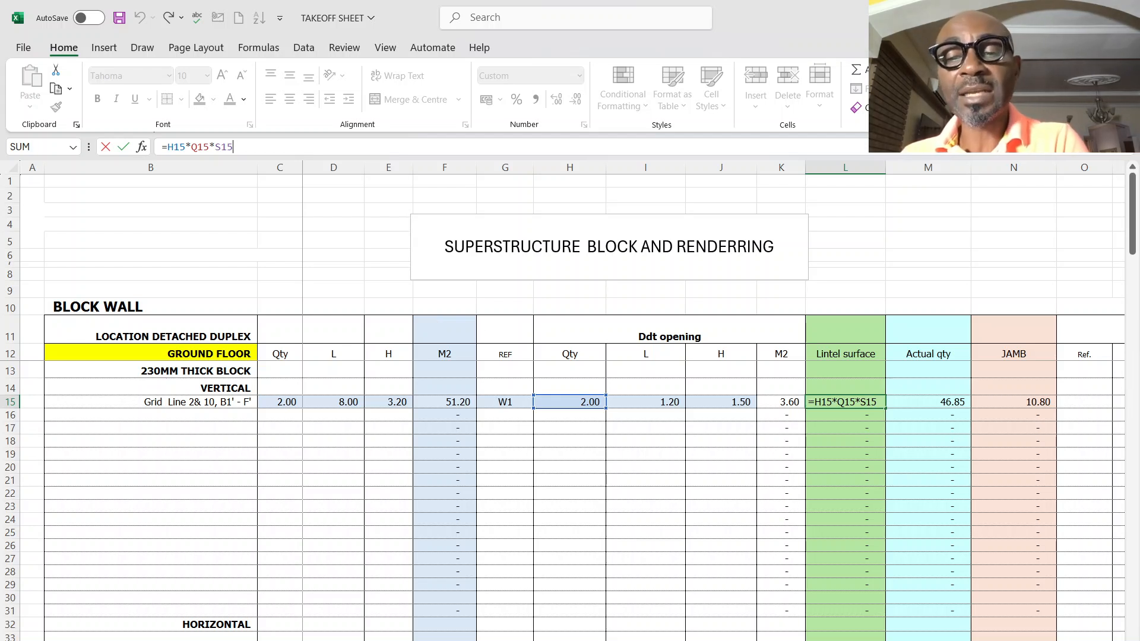
scroll(1011, 346, right, 5)
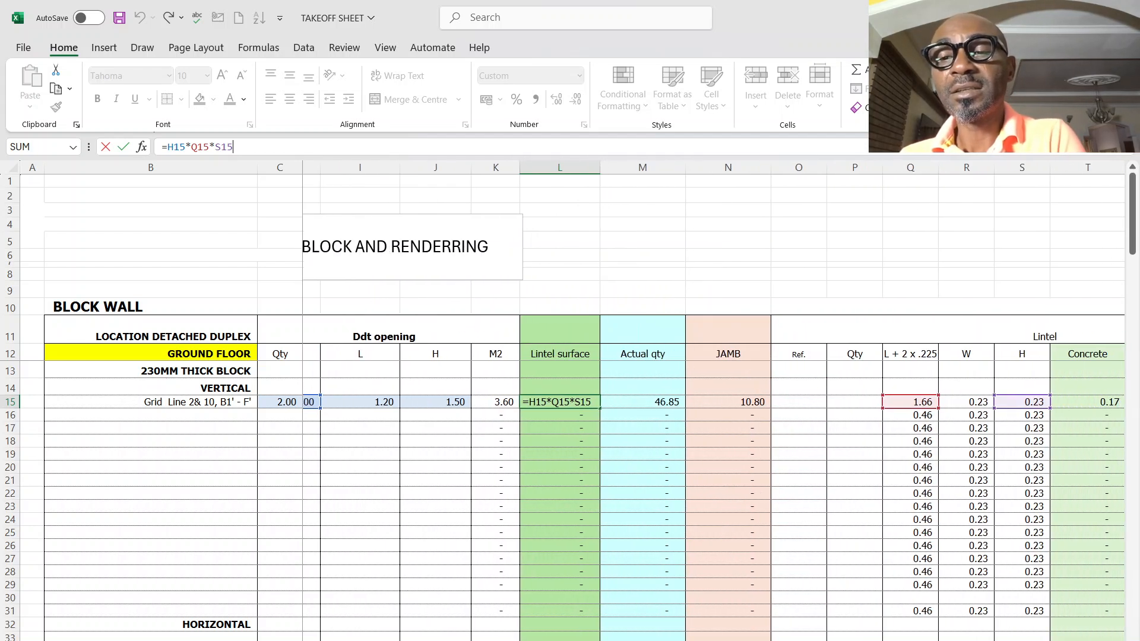
key(Return)
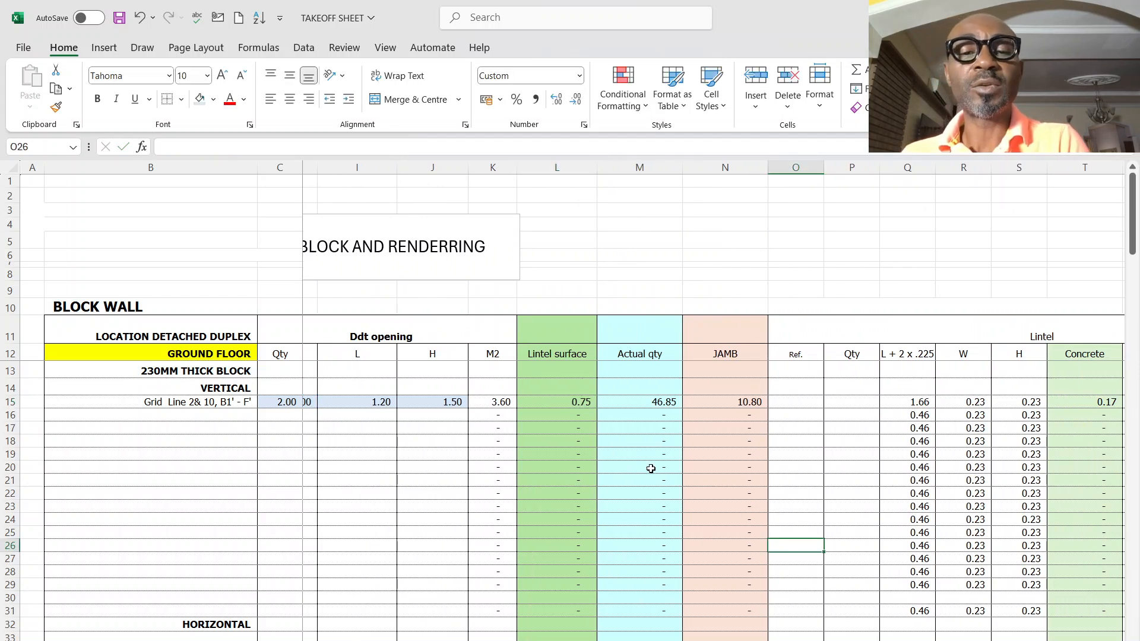
Review the opening and lintel deductions in K15:L15 together with the Actual qty formula in M15.
click(582, 402)
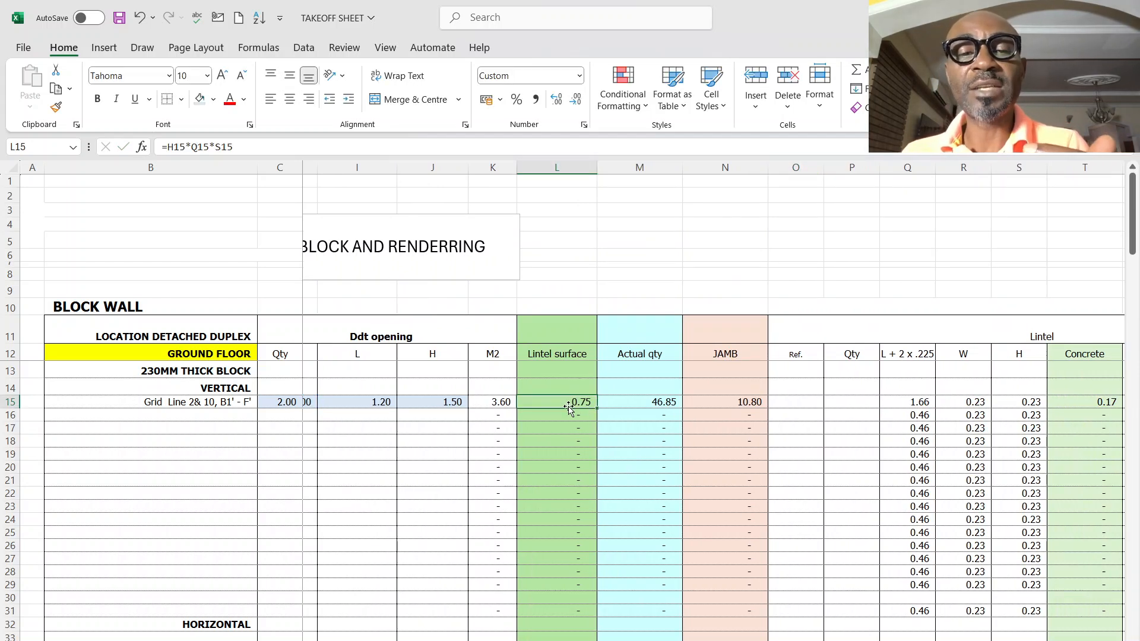
click(502, 403)
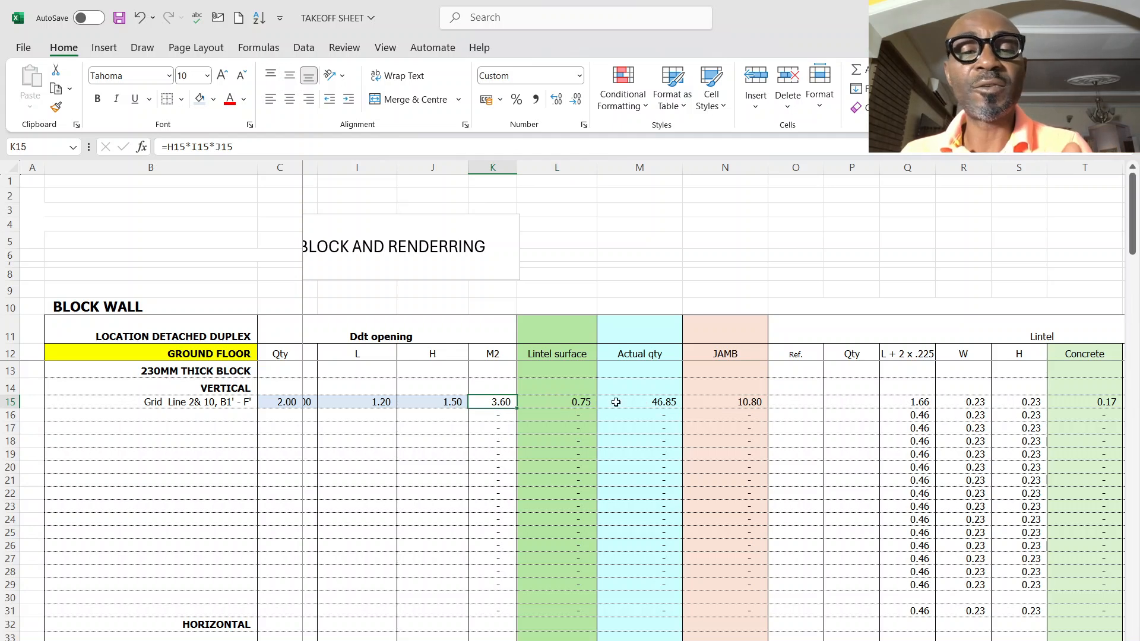
drag(492, 401, 558, 402)
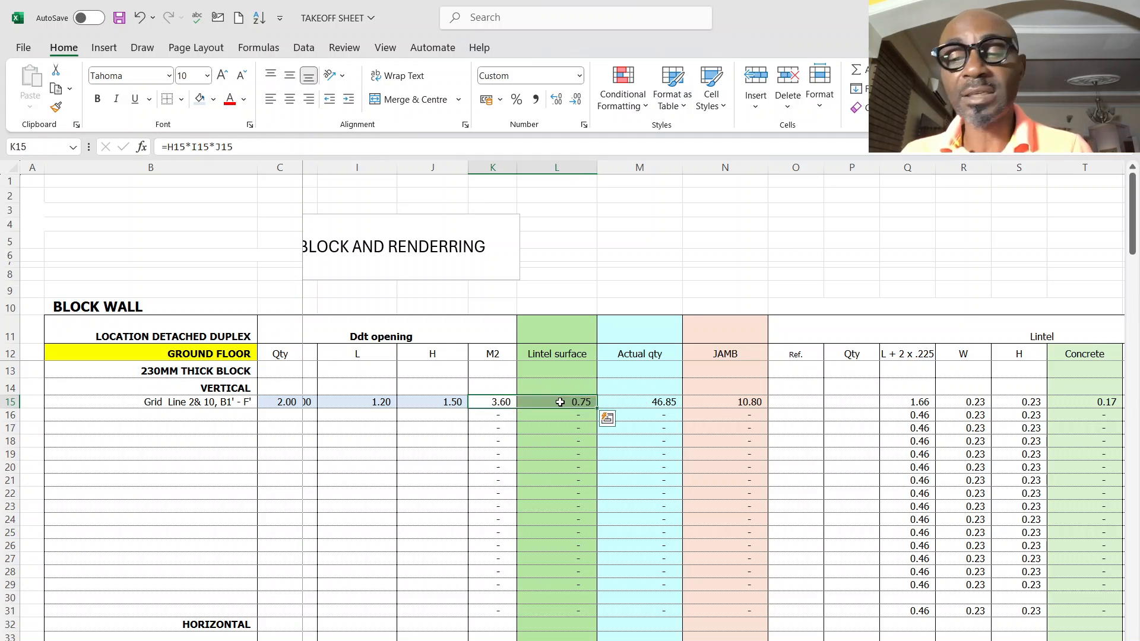
scroll(712, 403, left, 3)
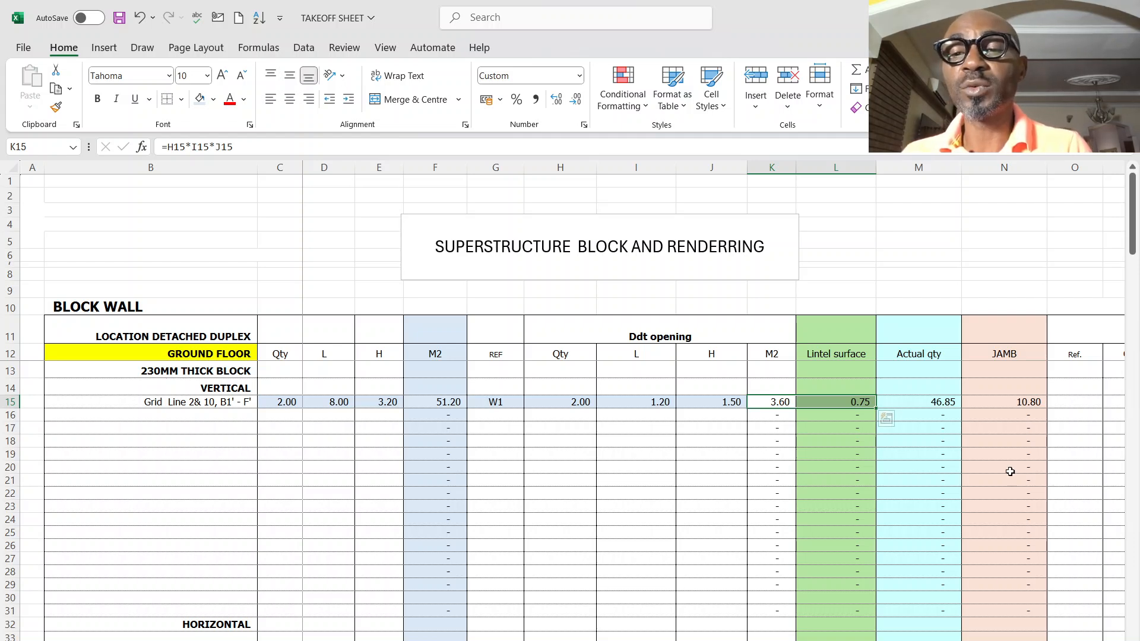
click(939, 403)
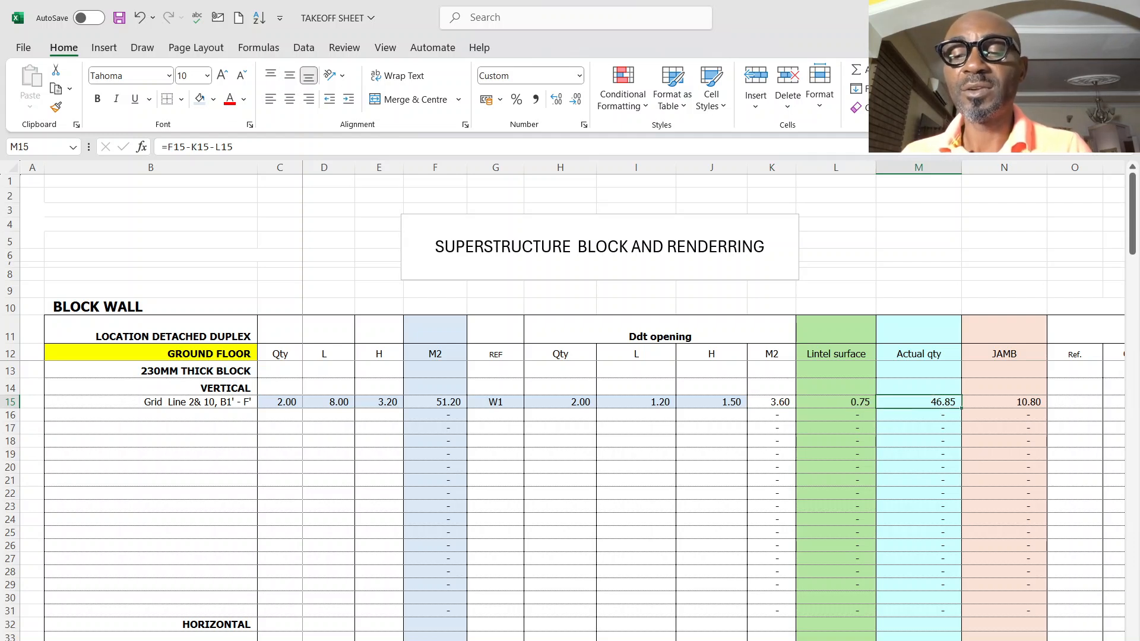
Examine the JAMB formula in N15 and the cells referenced by the lintel Concrete formula in T15.
scroll(649, 416, right, 5)
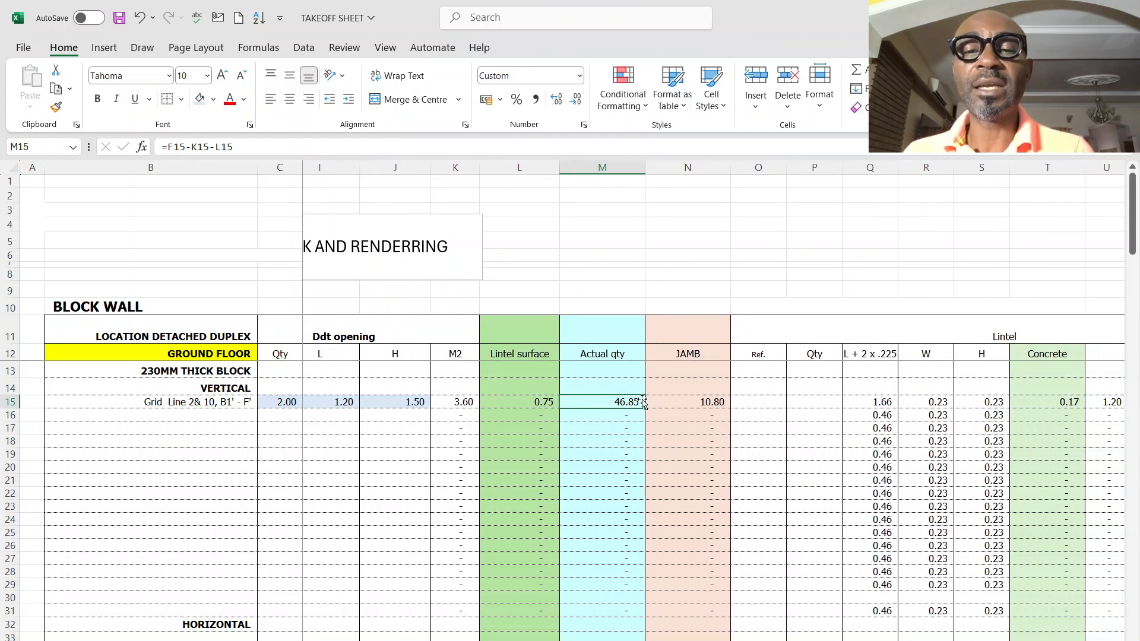
click(683, 402)
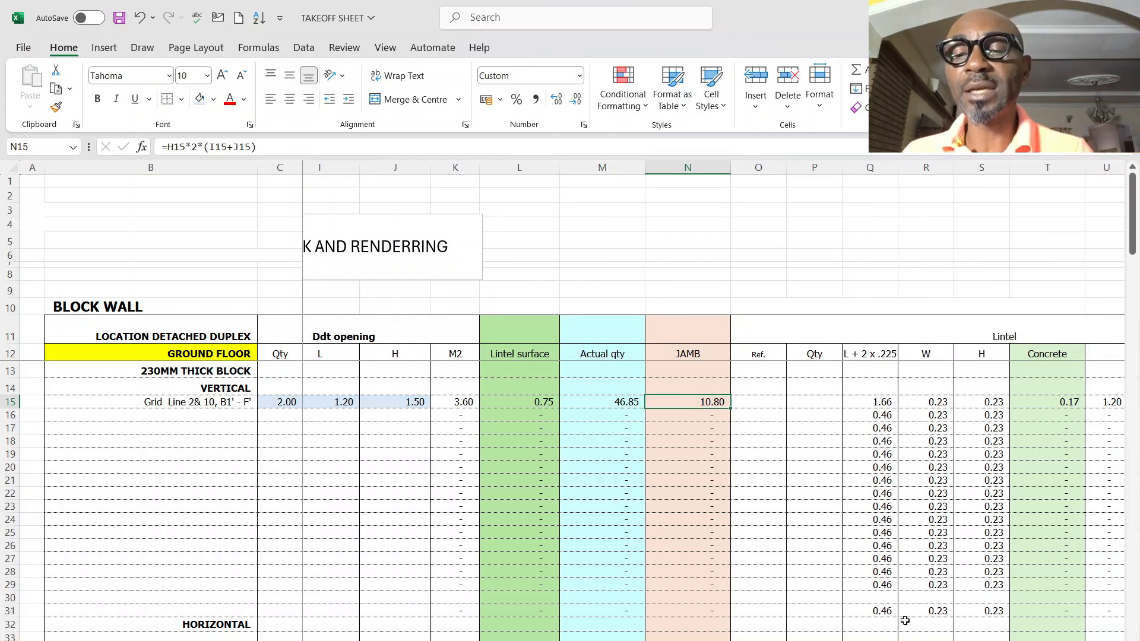
scroll(714, 470, right, 3)
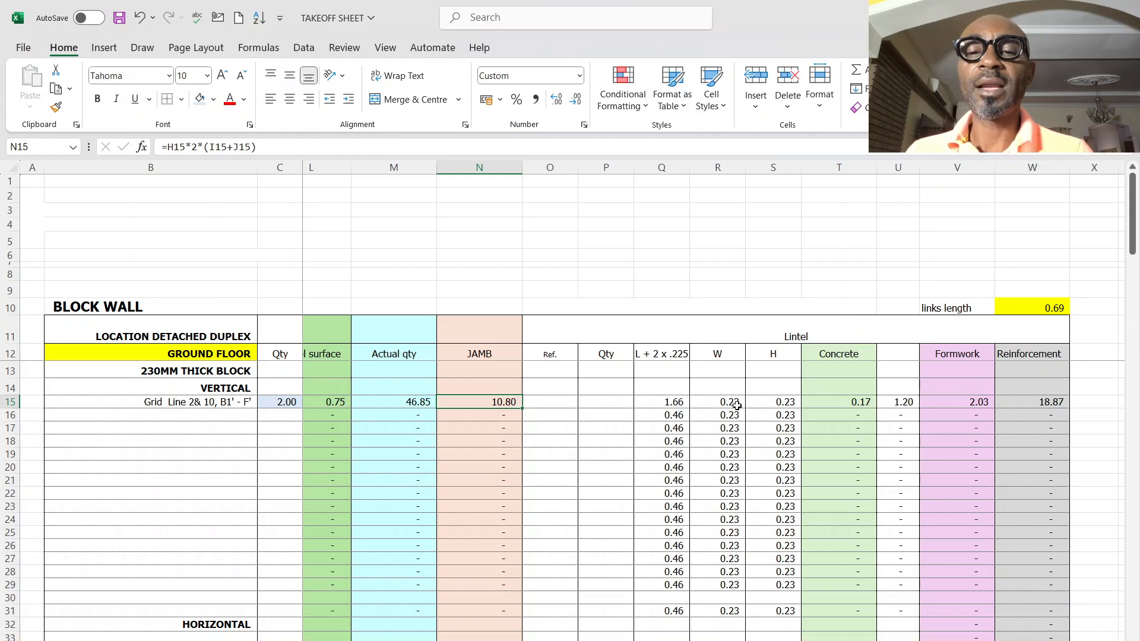
click(866, 403)
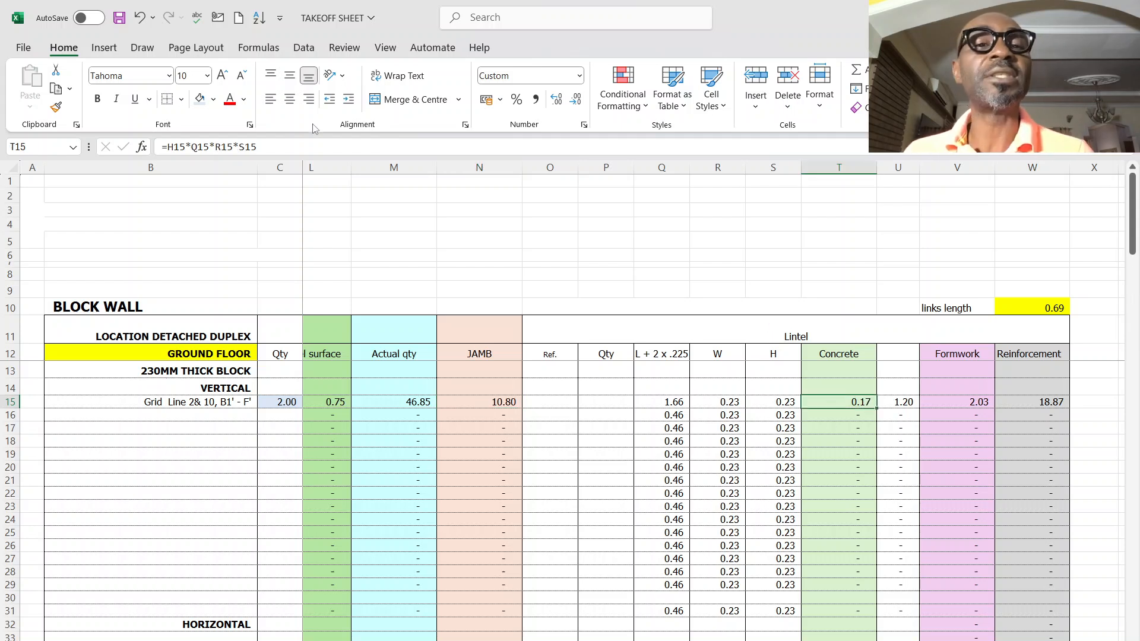
click(284, 148)
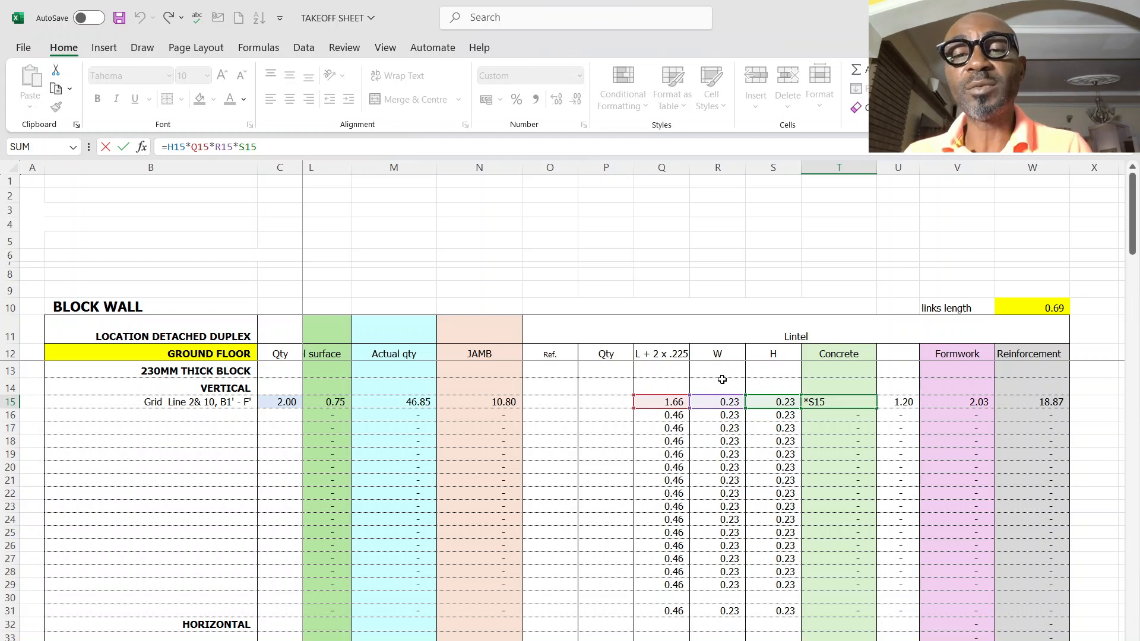
click(789, 416)
click(830, 402)
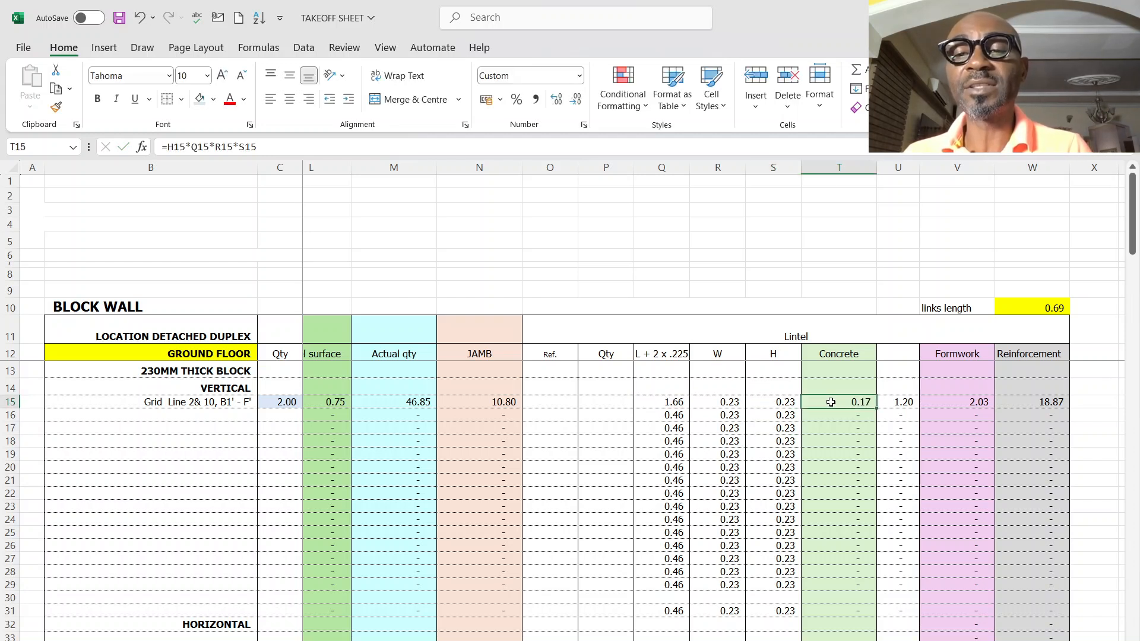
Examine the lintel Formwork formula in V15 and the cells it references, including the opening length in U15.
click(976, 403)
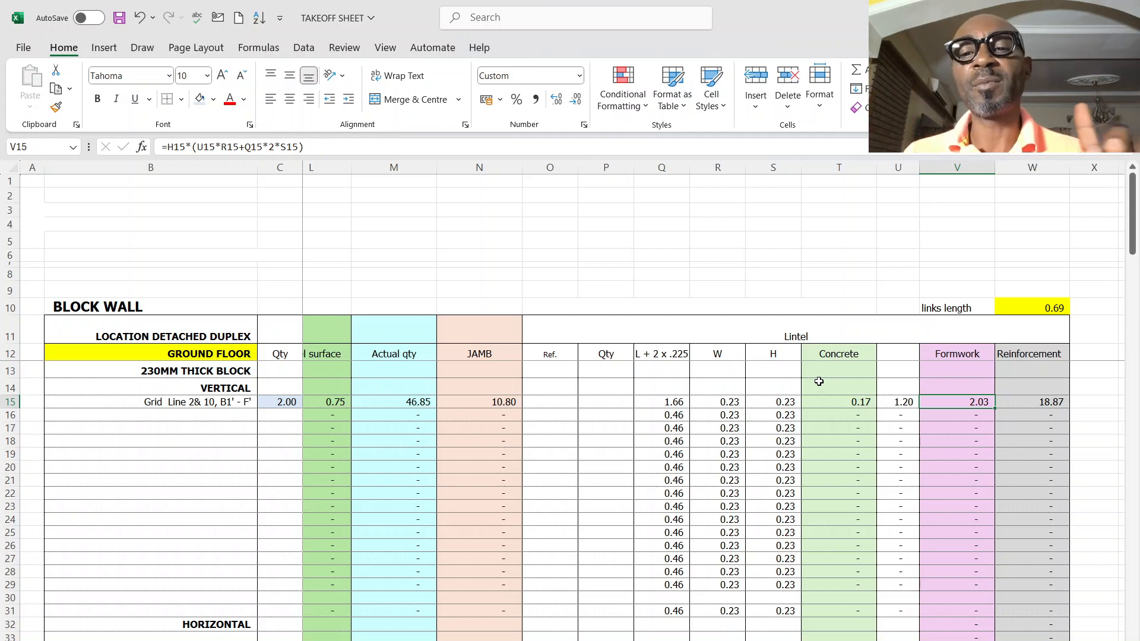
click(902, 403)
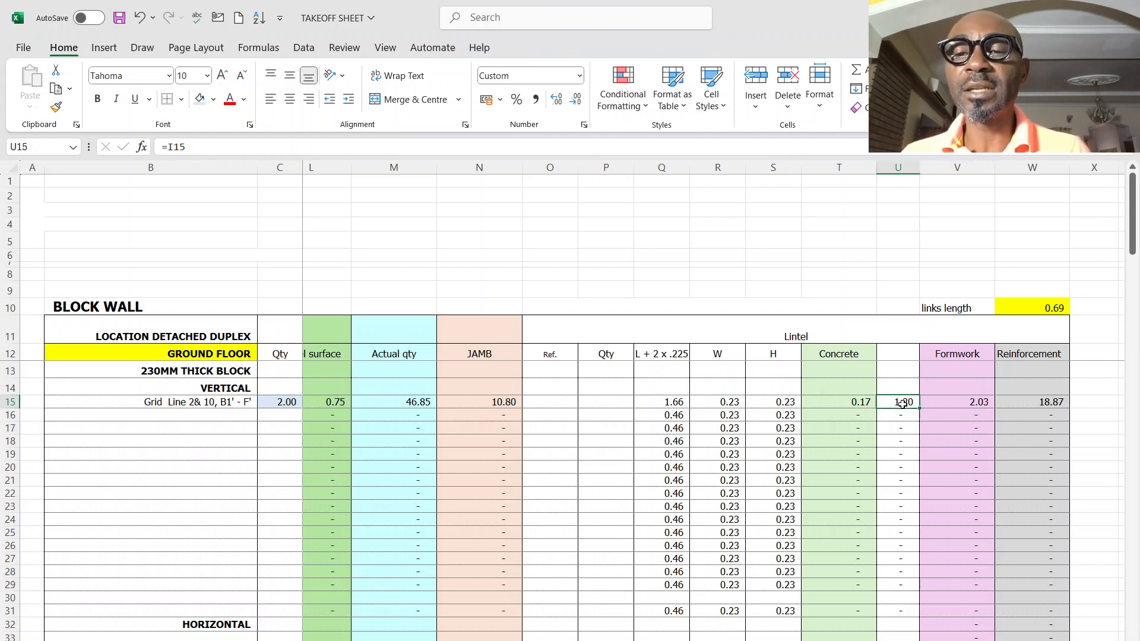
click(970, 403)
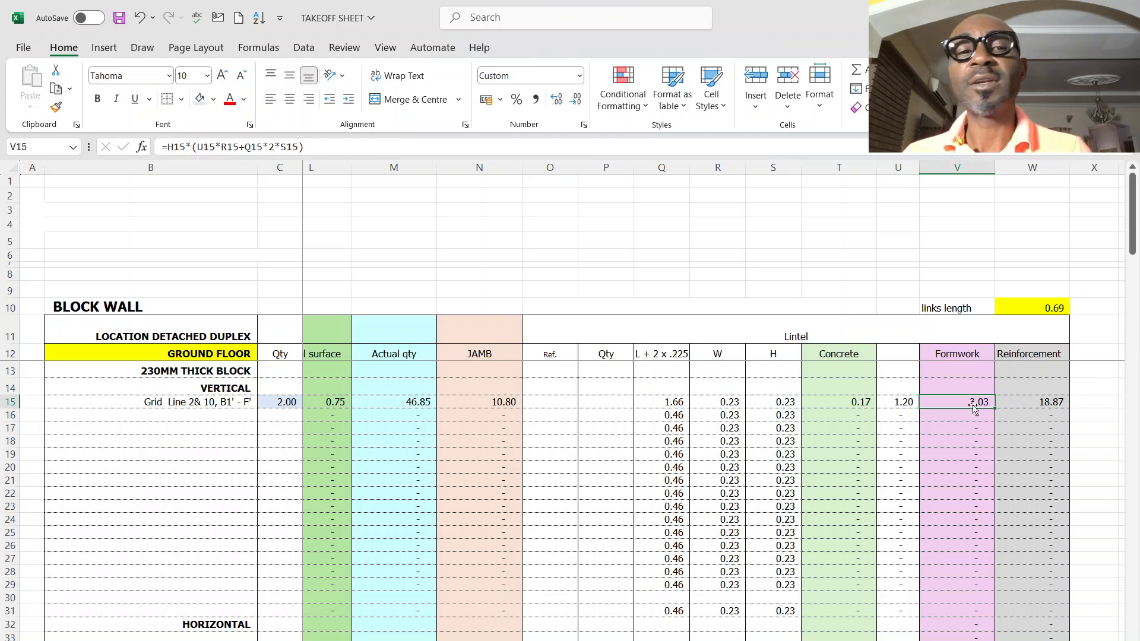
click(318, 150)
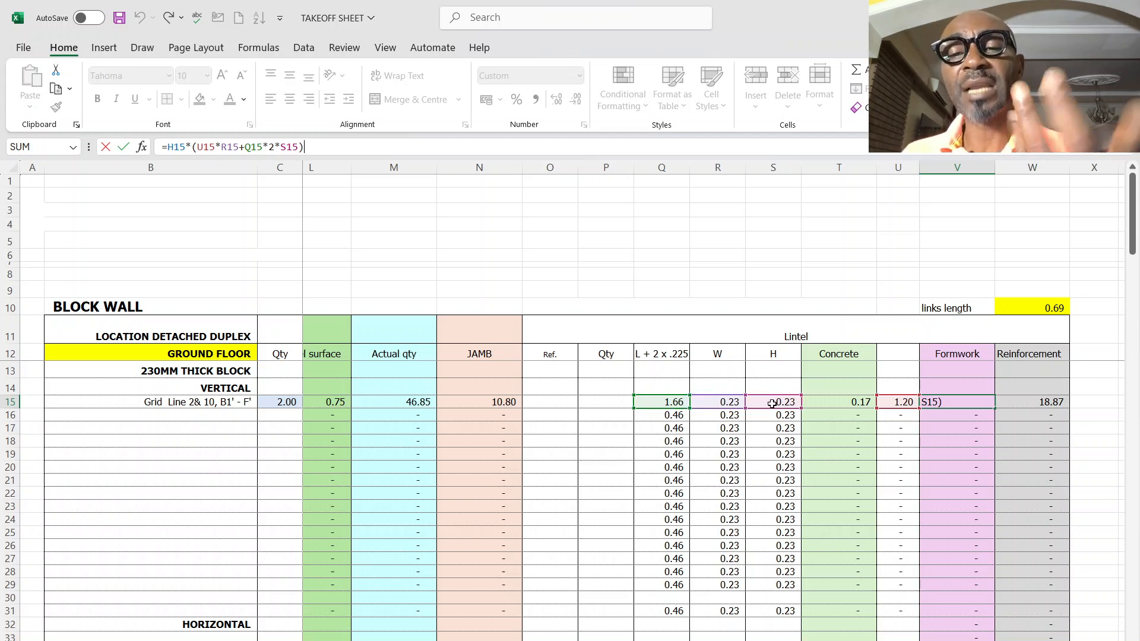
key(Tab)
click(961, 402)
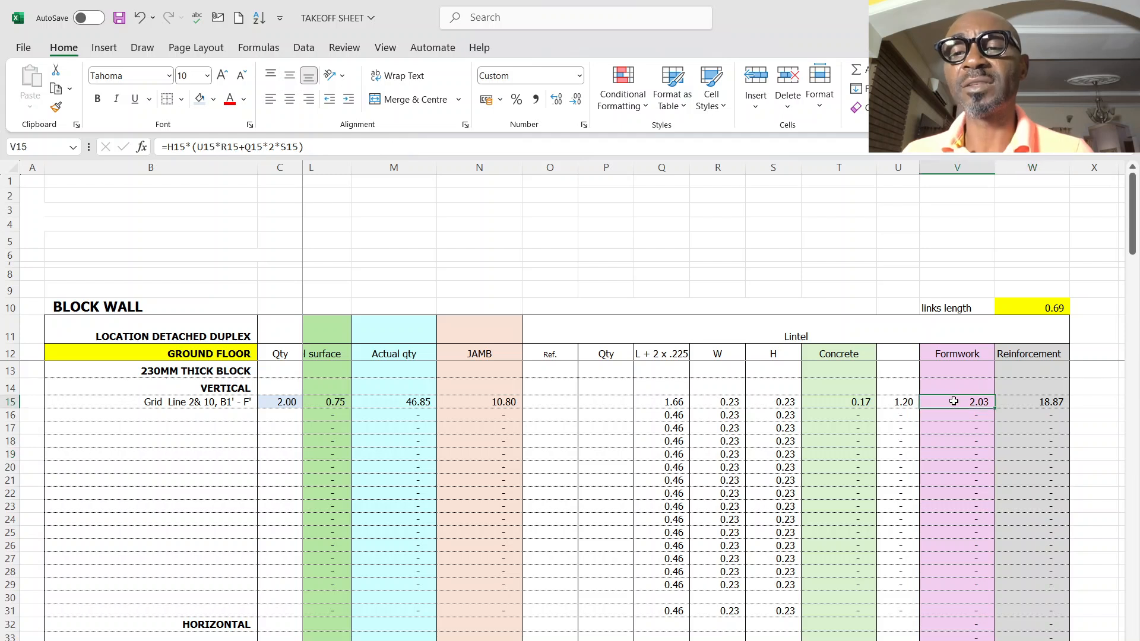
Examine the lintel Reinforcement formula in W15 and the 225mm Block link sketch with its cutting length calculation.
click(1035, 405)
scroll(315, 306, right, 4)
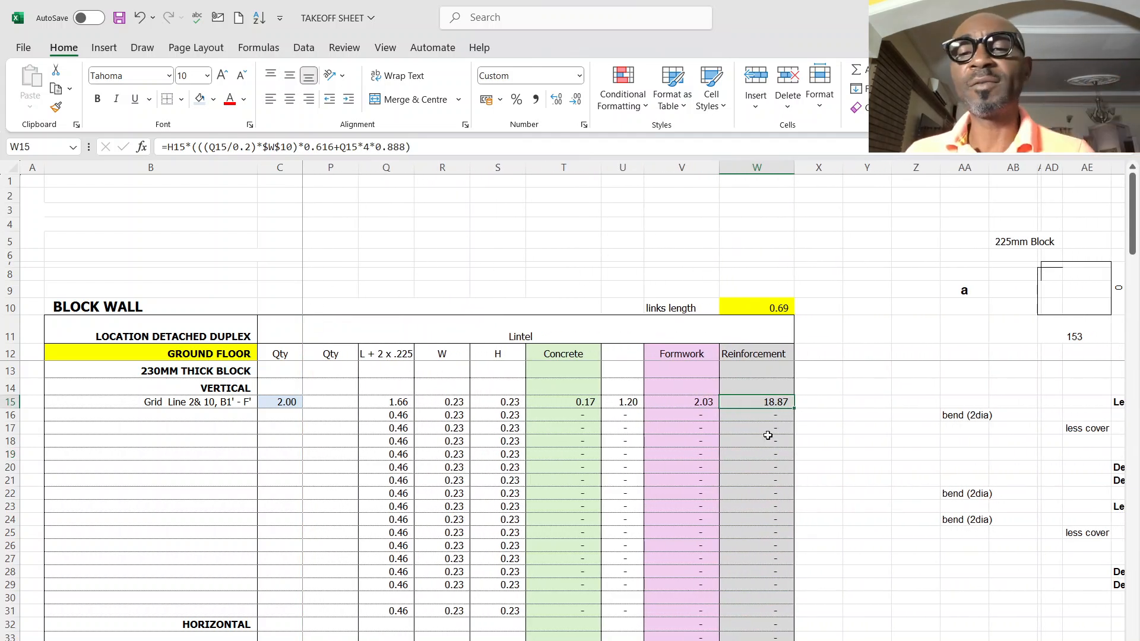
scroll(712, 404, right, 4)
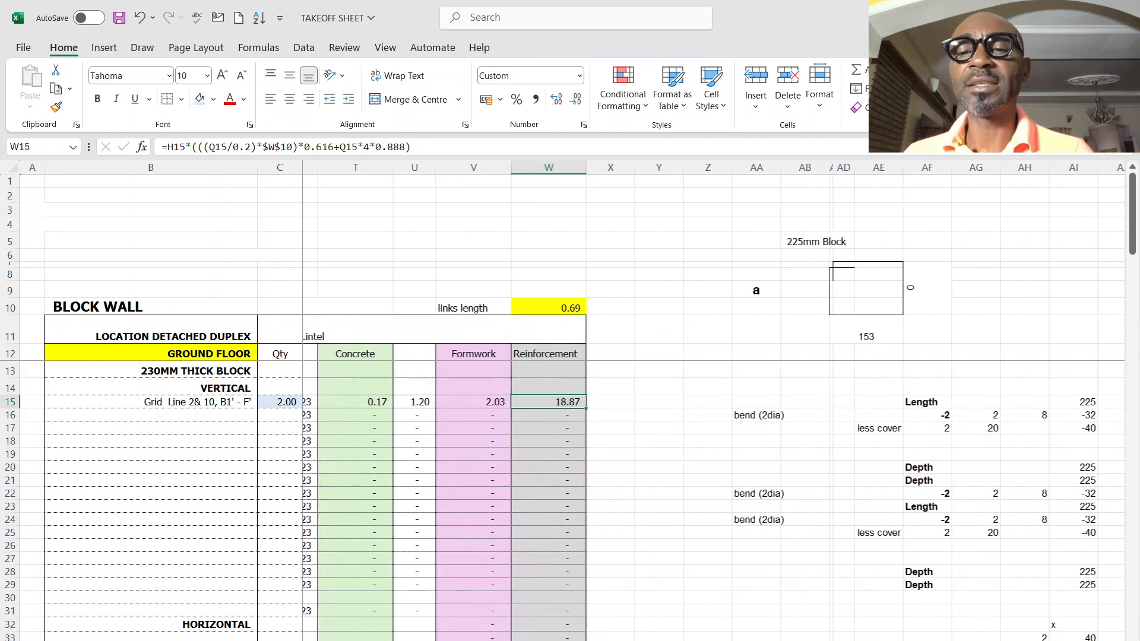
scroll(784, 413, right, 1)
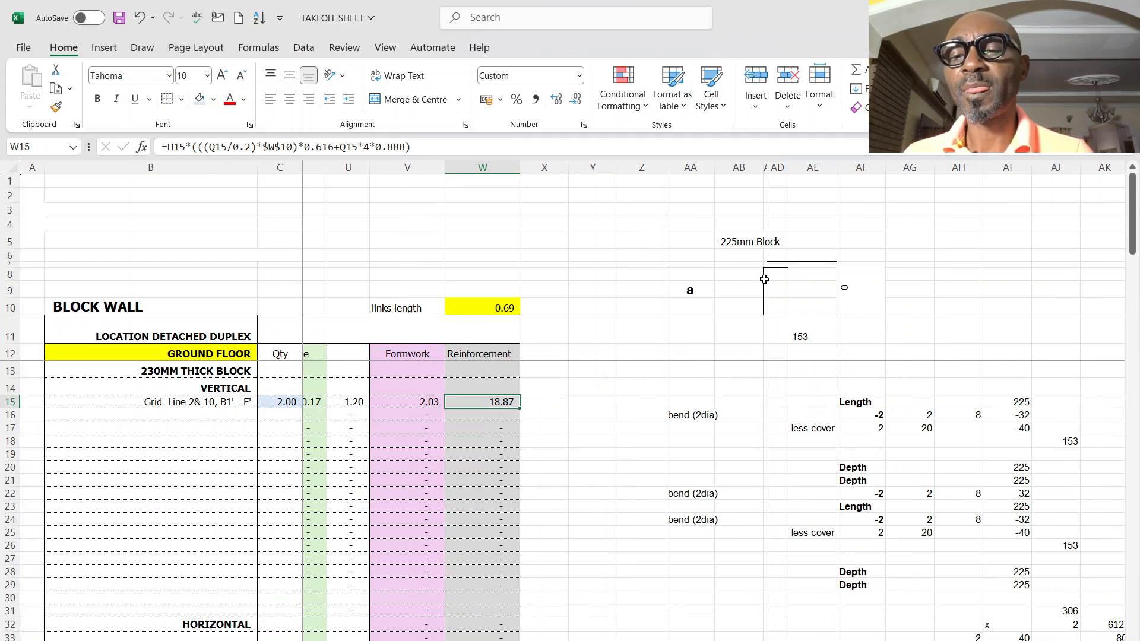
Repoint the vertical dimension of the 225mm Block link sketch from cell AJ30 to AJ26.
click(843, 295)
click(217, 150)
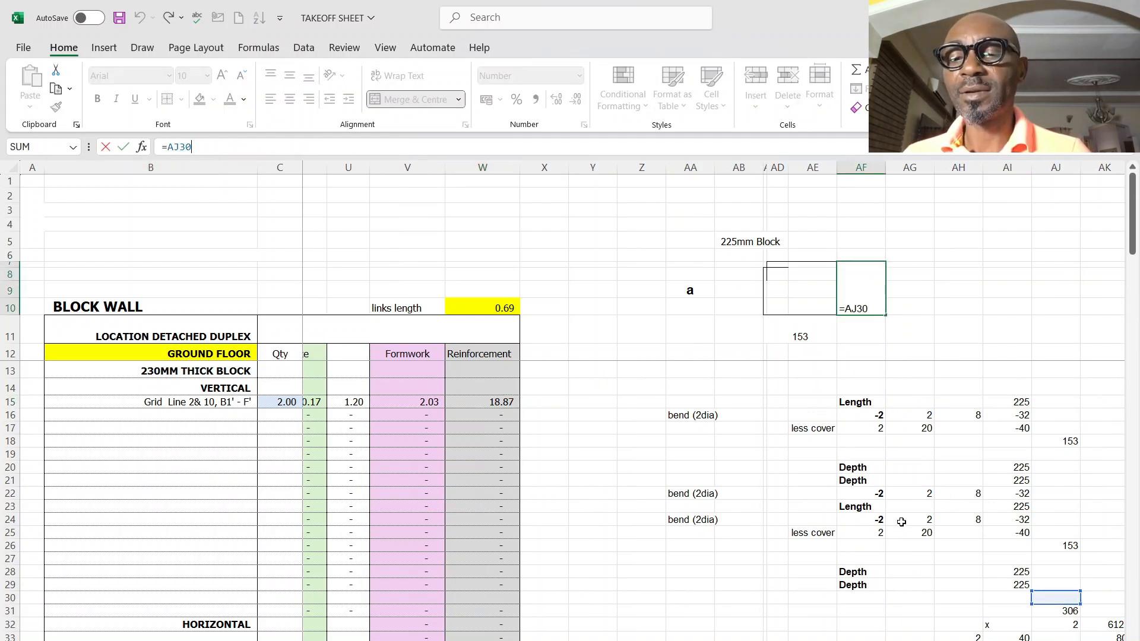
scroll(1038, 560, down, 1)
drag(1064, 557, 1064, 505)
key(Return)
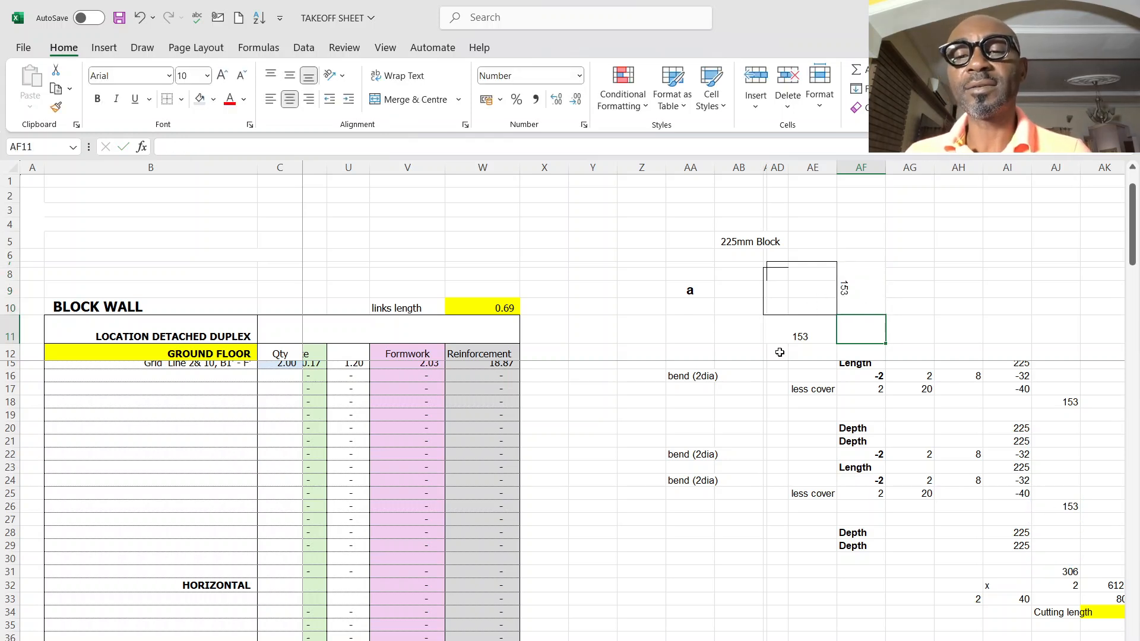
Examine the link length calculation in rows 15 to 17, including the cover deduction in AI17 and bend deduction in AI16.
scroll(810, 500, up, 1)
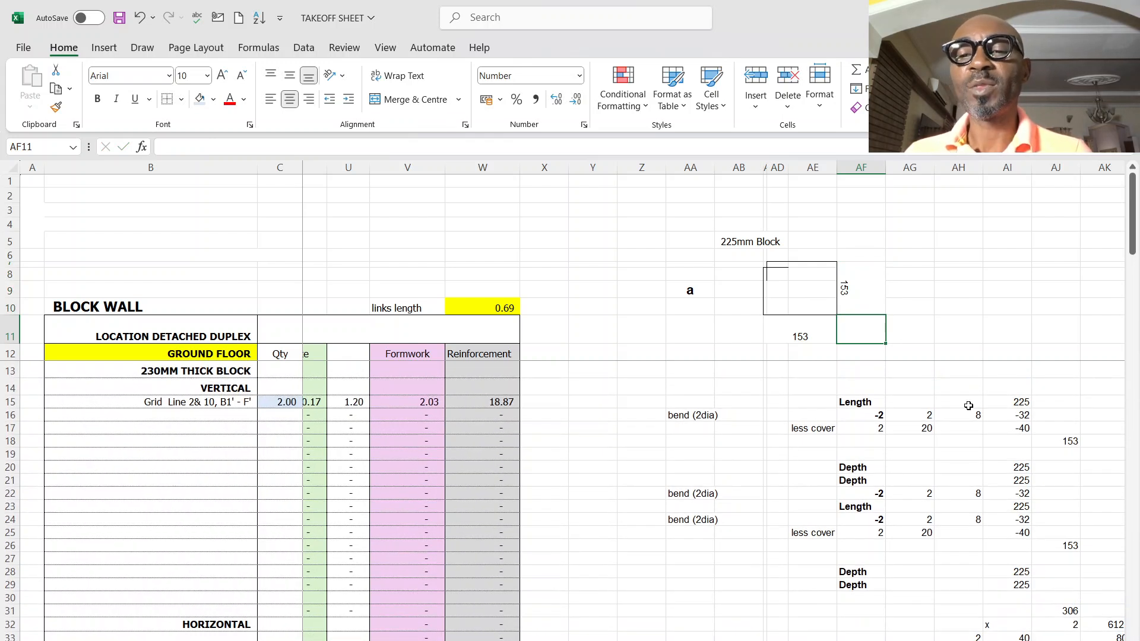
click(991, 404)
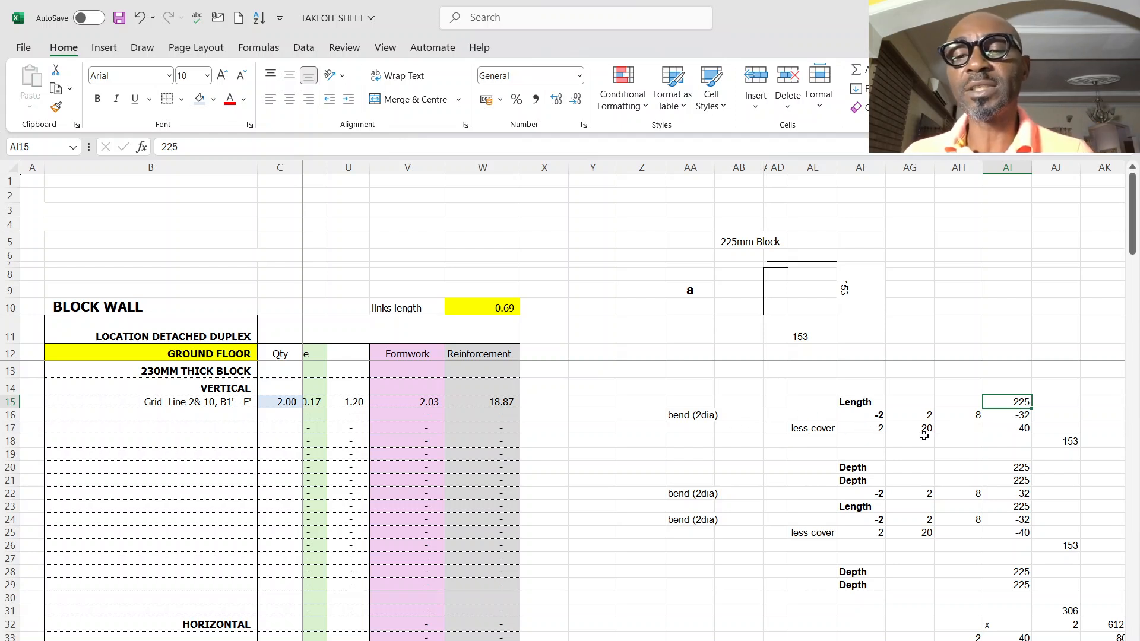
click(1019, 427)
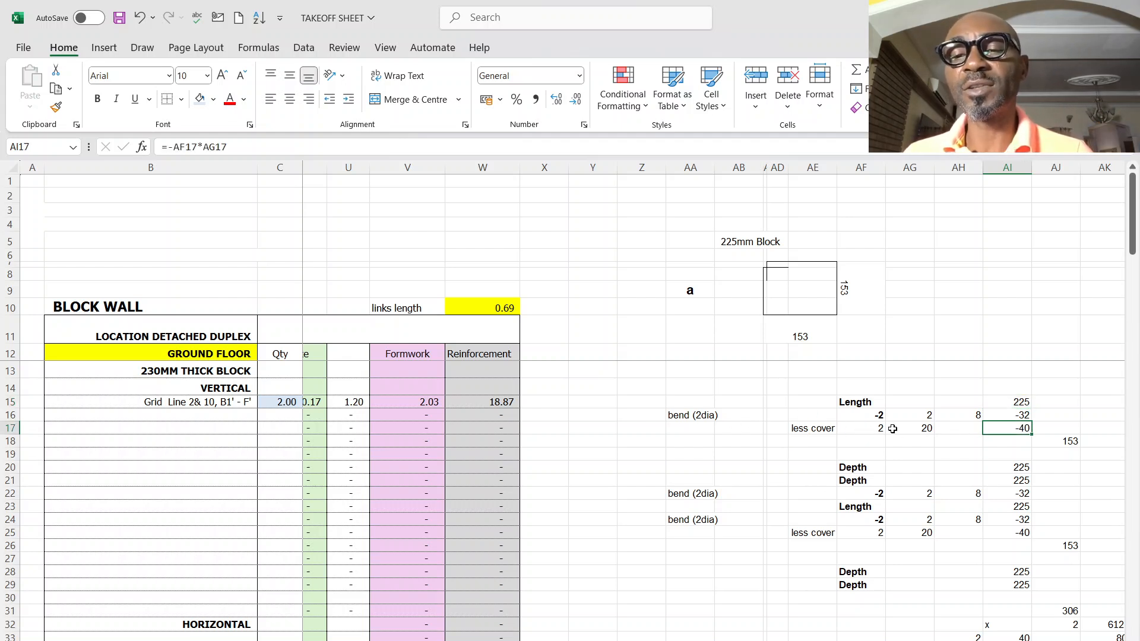
click(870, 413)
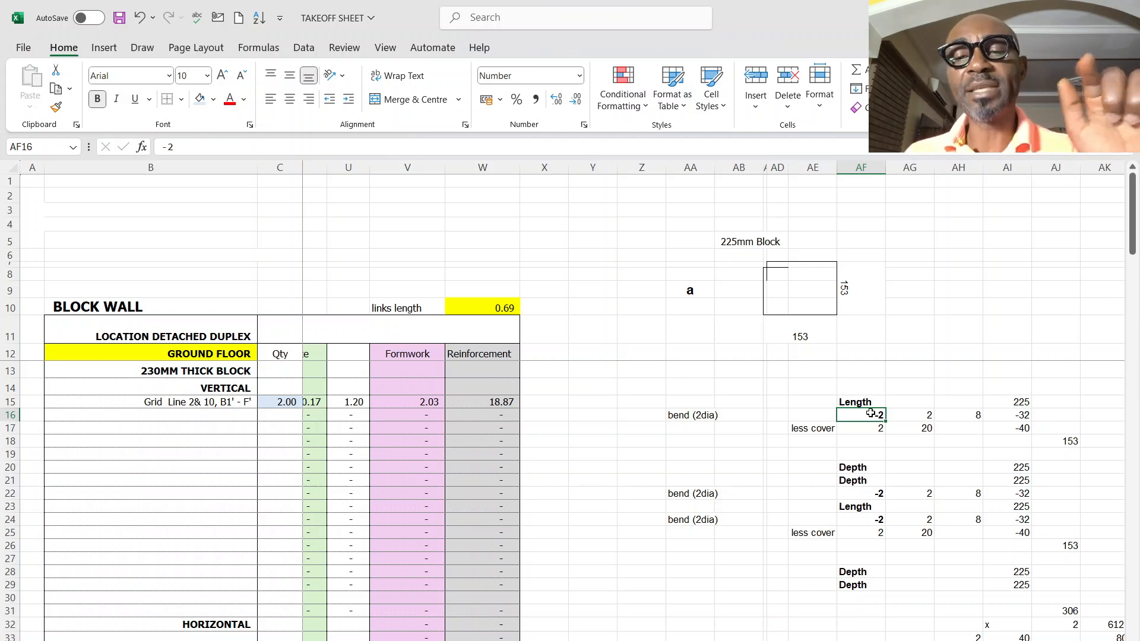
click(1019, 416)
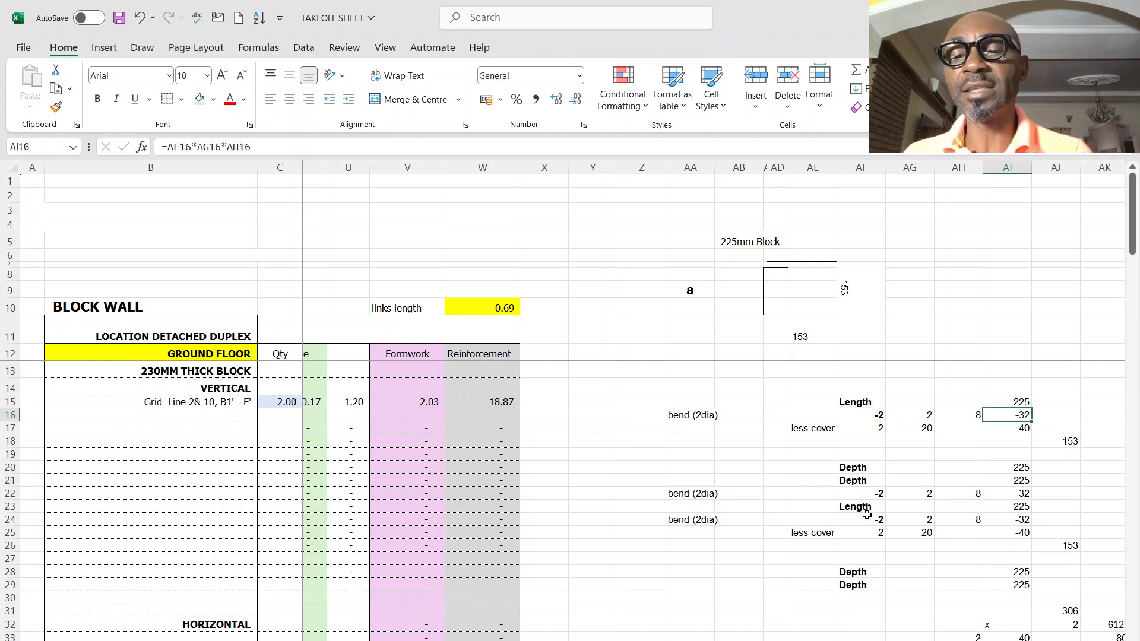
Clear the first duplicate Depth line in AF20:AI20 of the 225mm Block calculation.
click(855, 481)
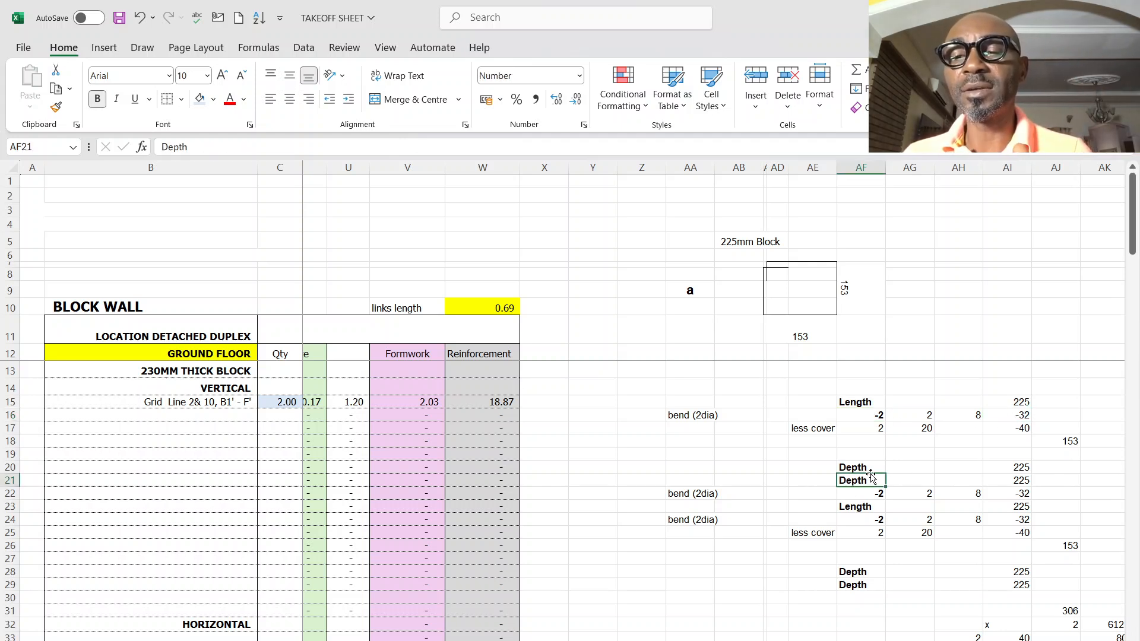
drag(842, 467, 1007, 465)
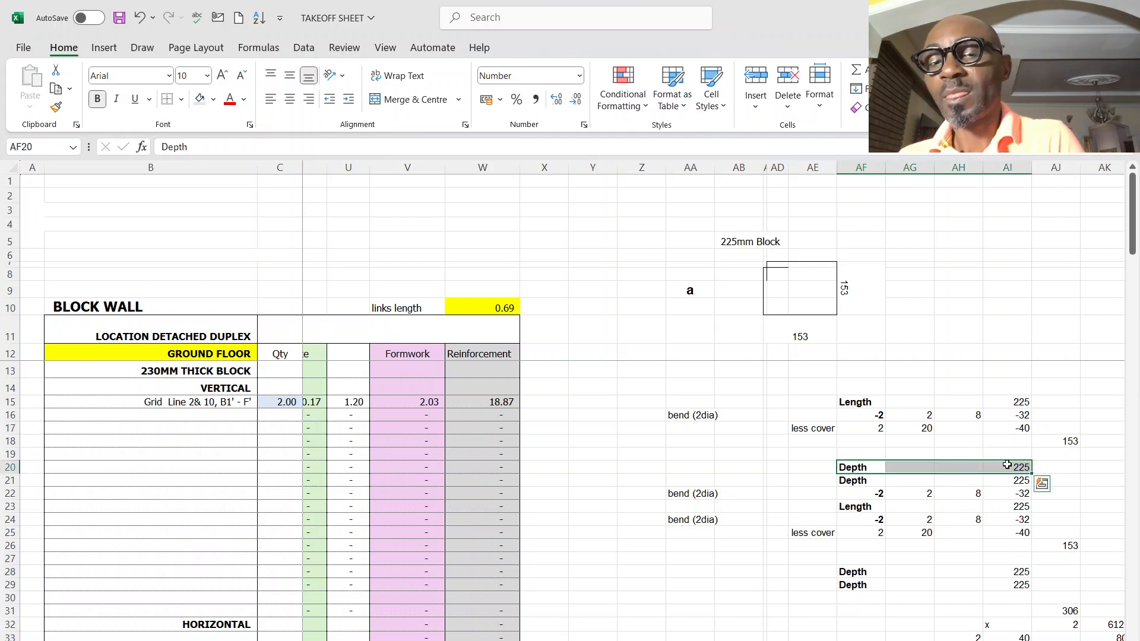
key(Delete)
Check the remaining Depth and bend values in AI21 and AI22, and clear those two lines in AF21:AI22.
scroll(885, 485, down, 3)
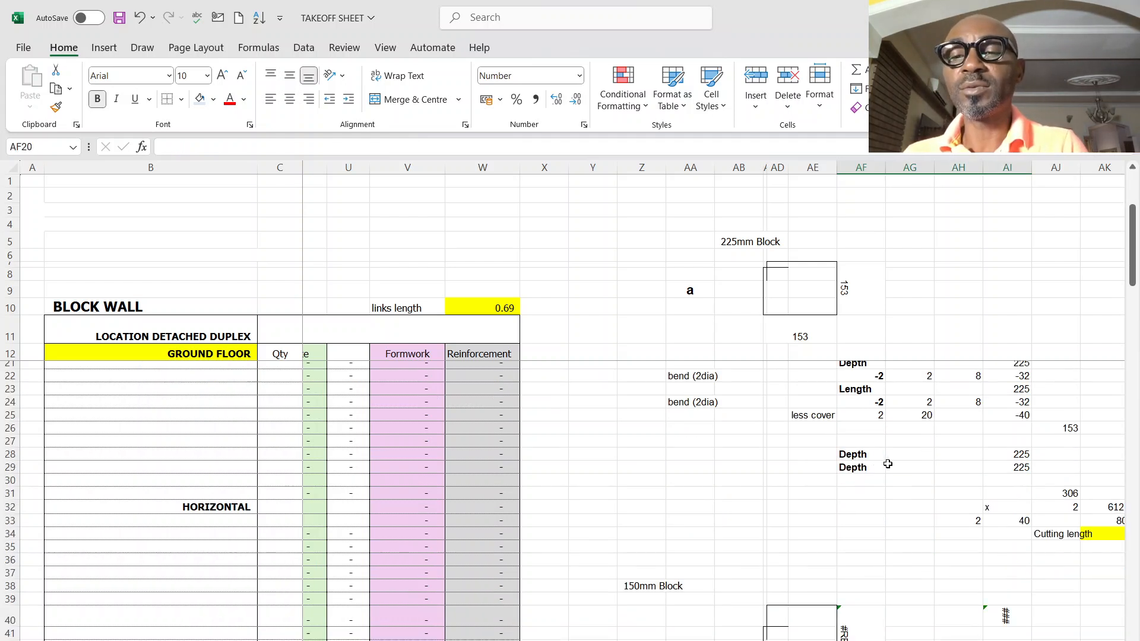
scroll(887, 464, up, 2)
click(1023, 442)
click(1021, 454)
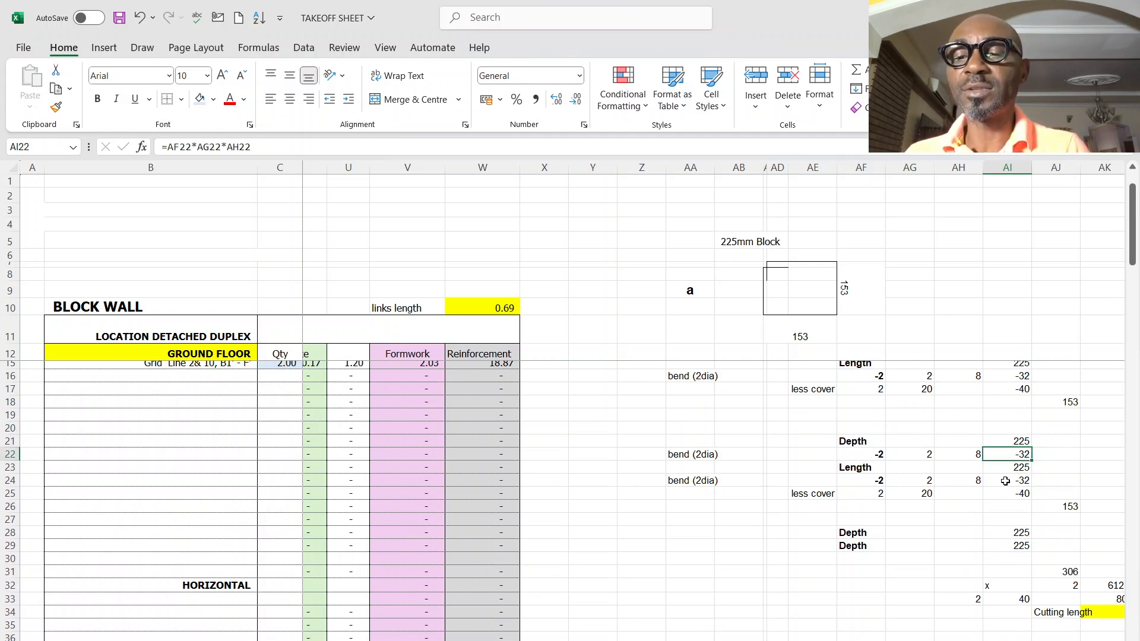
scroll(1003, 481, down, 2)
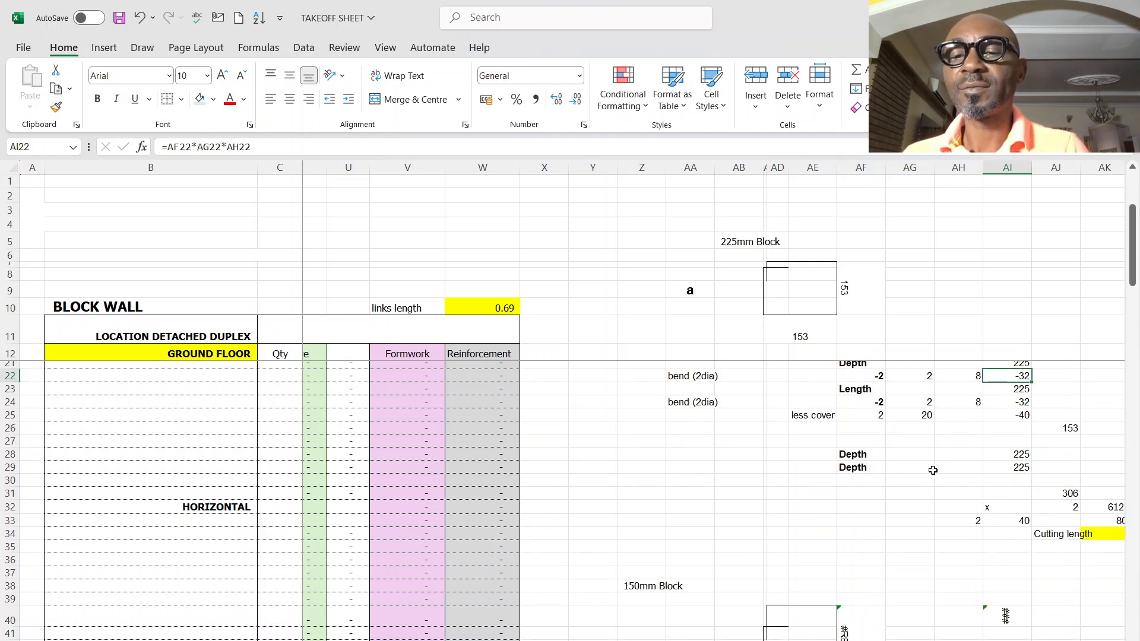
scroll(938, 469, up, 3)
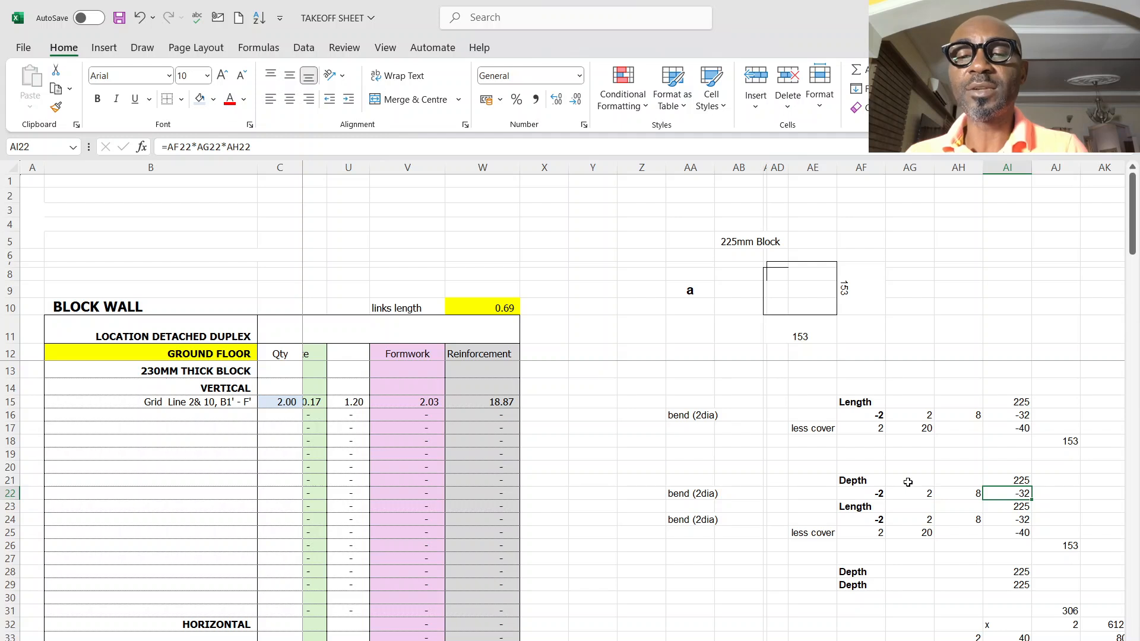
drag(850, 482, 1021, 488)
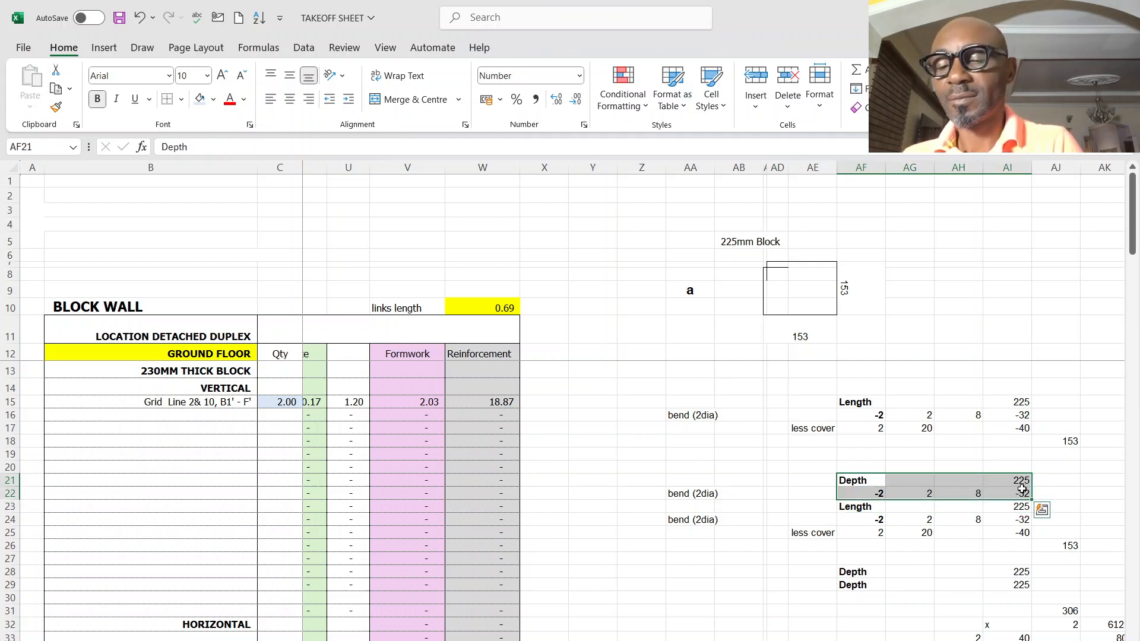
key(Delete)
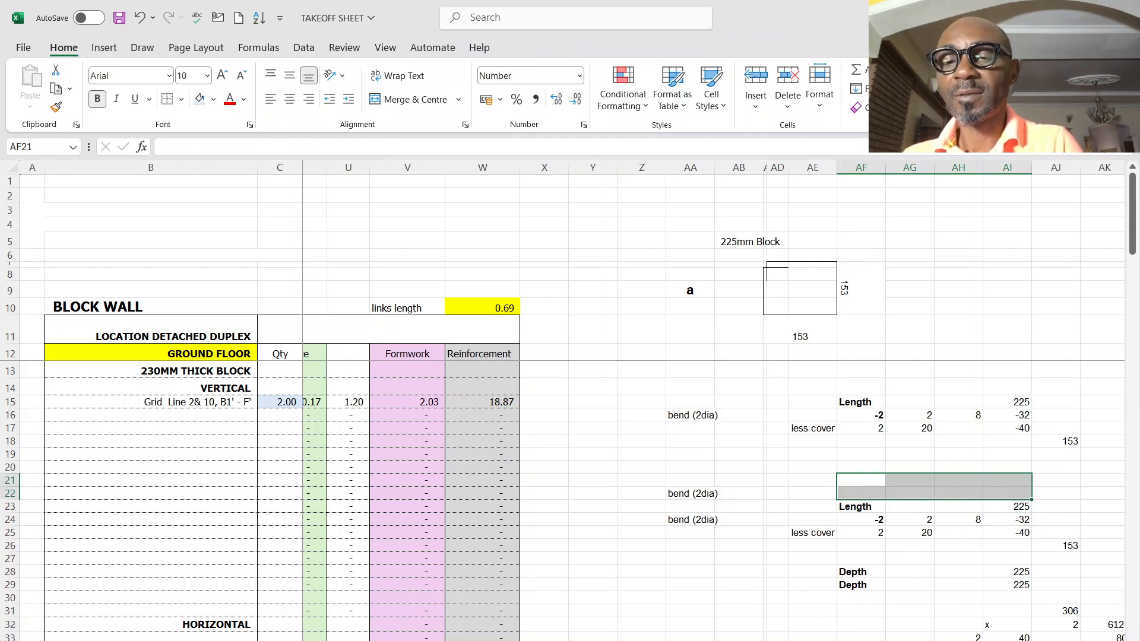
Examine the side length sum in AJ26, the combined sum in AJ31 and the multiplication by 2 in AK32.
scroll(857, 609, right, 4)
click(826, 543)
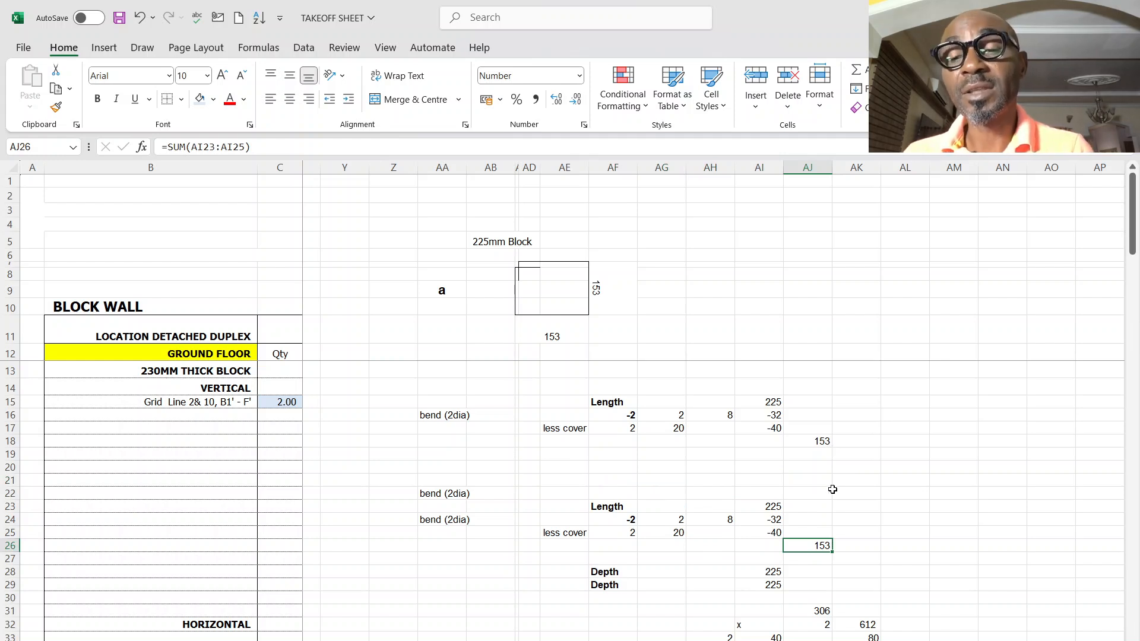
scroll(790, 499, down, 2)
click(821, 533)
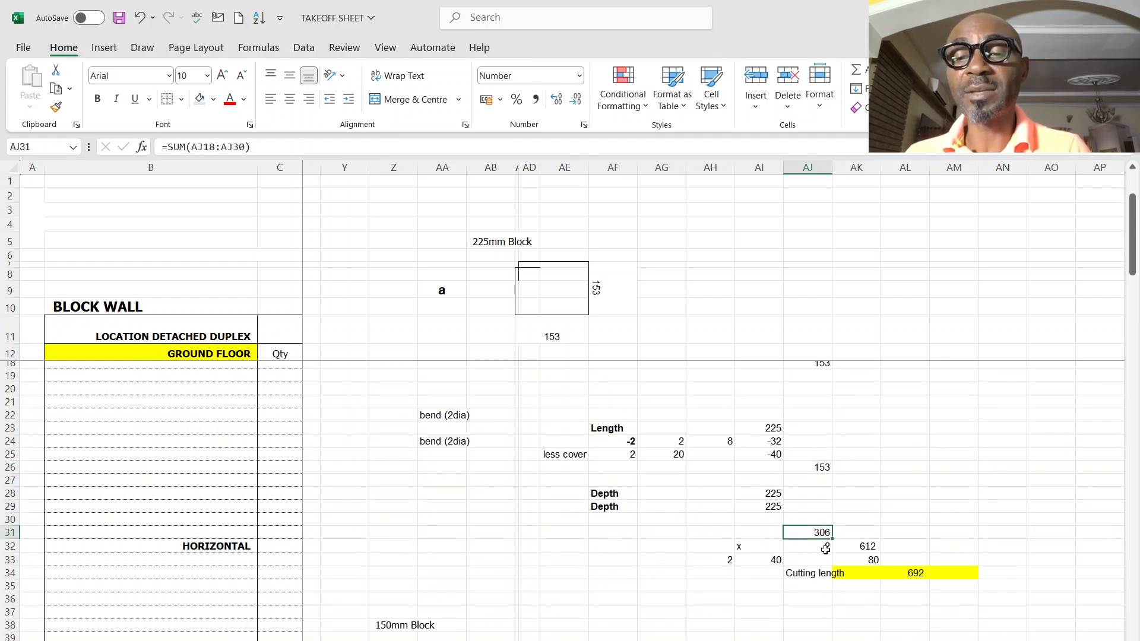
click(301, 149)
click(899, 469)
click(819, 531)
click(816, 543)
key(Right)
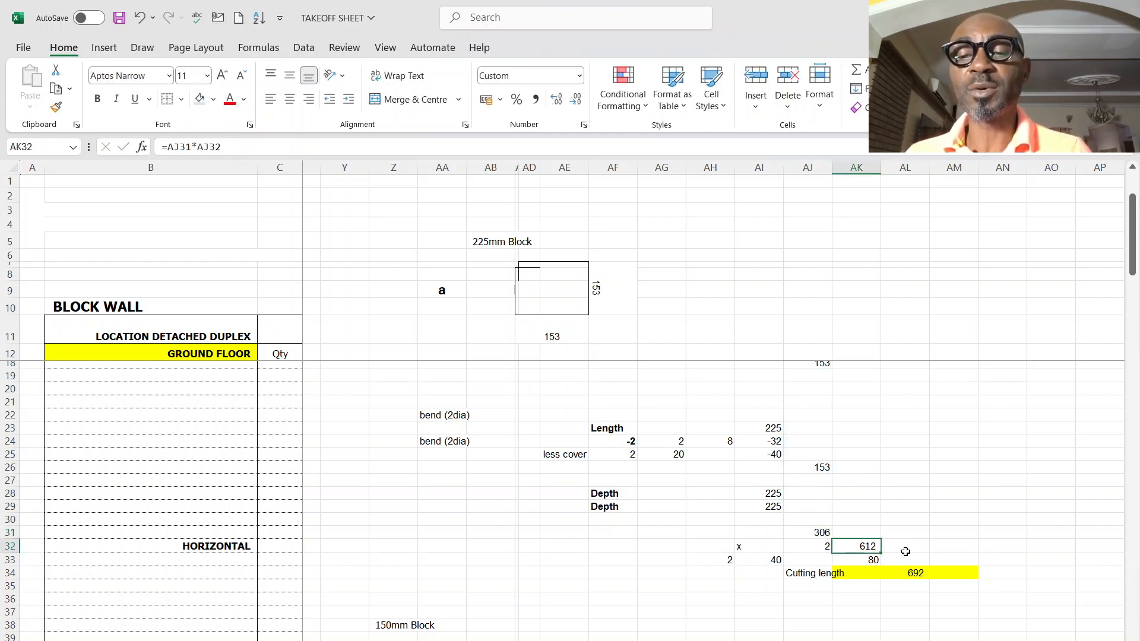
Examine the additional length in row 33, the Cutting length formula in AL34 and the links length formula in W10.
click(744, 561)
scroll(565, 368, up, 2)
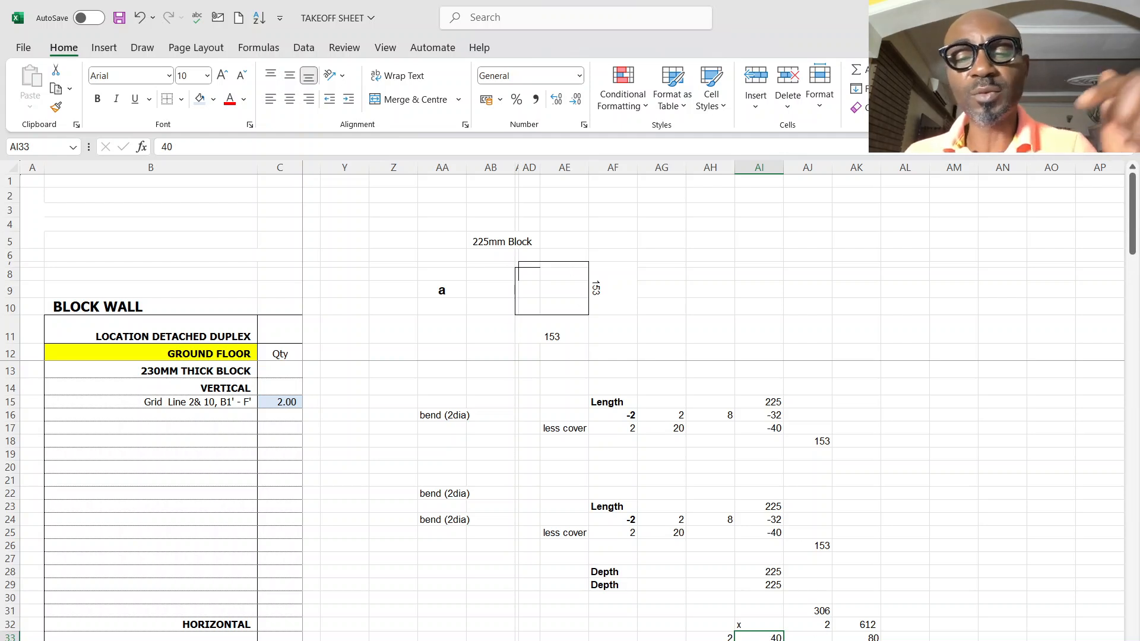
click(867, 639)
click(872, 624)
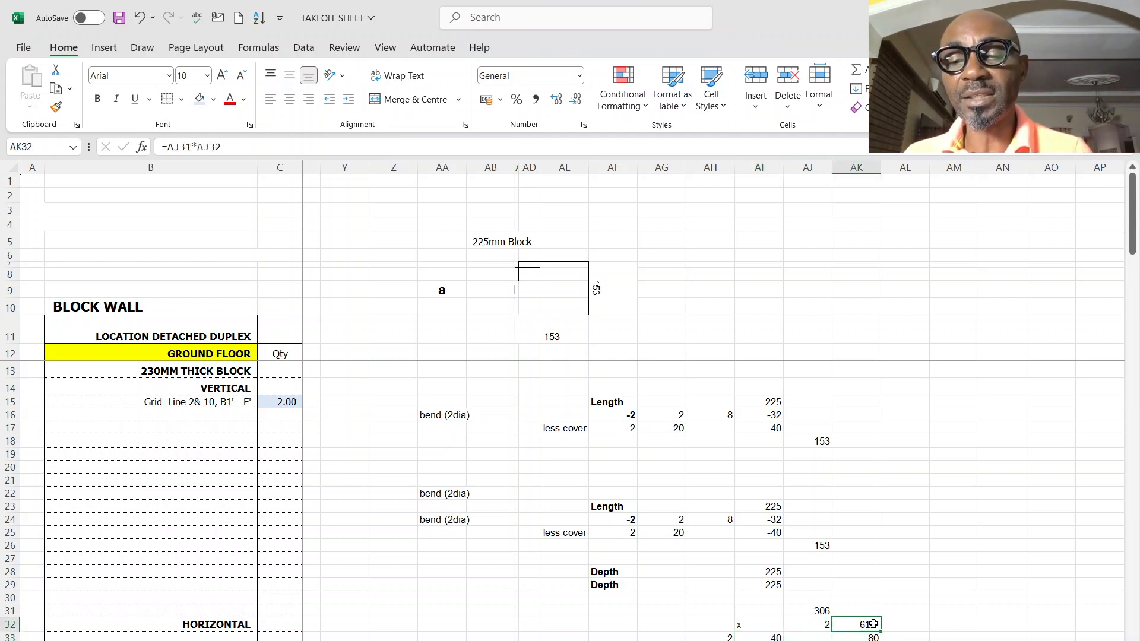
click(902, 640)
scroll(667, 420, left, 3)
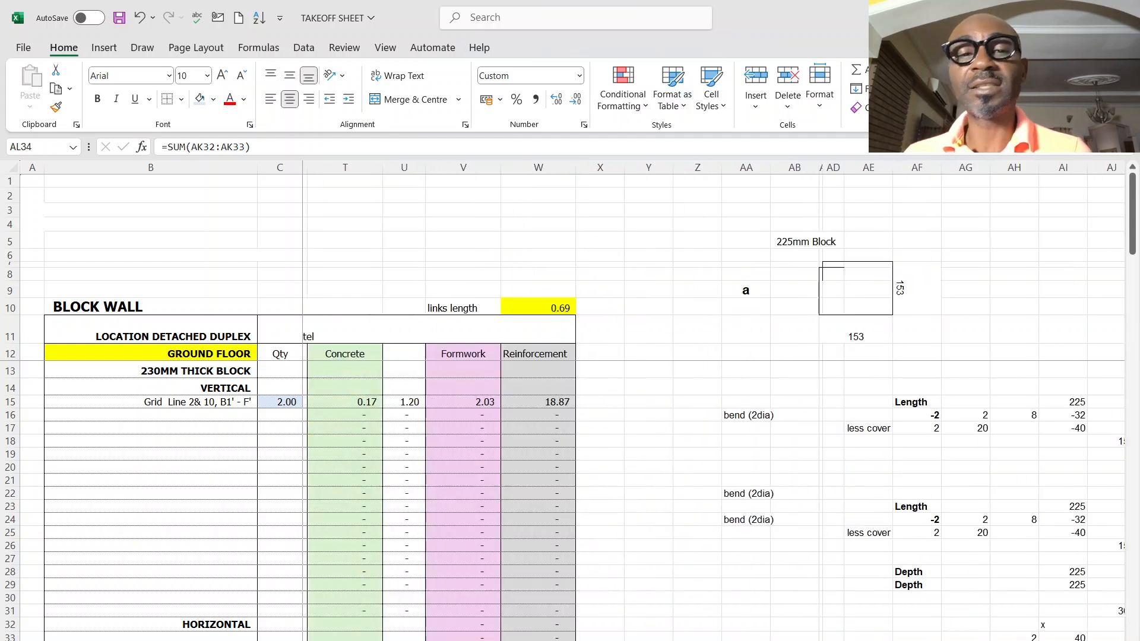
click(589, 308)
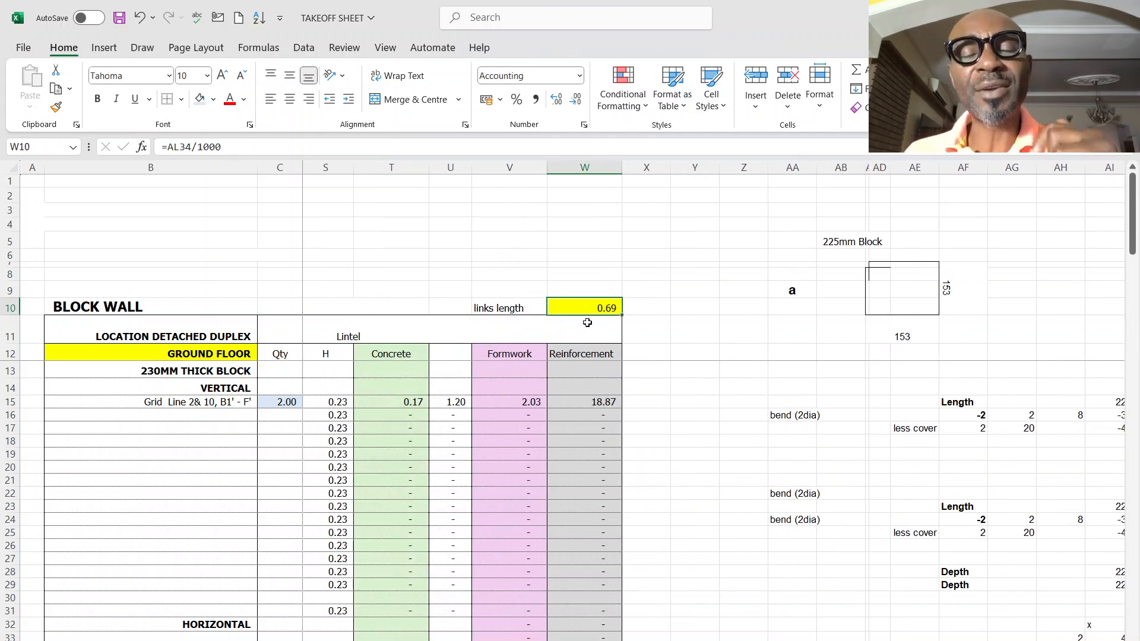
Examine the lintel Reinforcement formula in W15 and trace its references to H15, Q15 and W10.
click(603, 405)
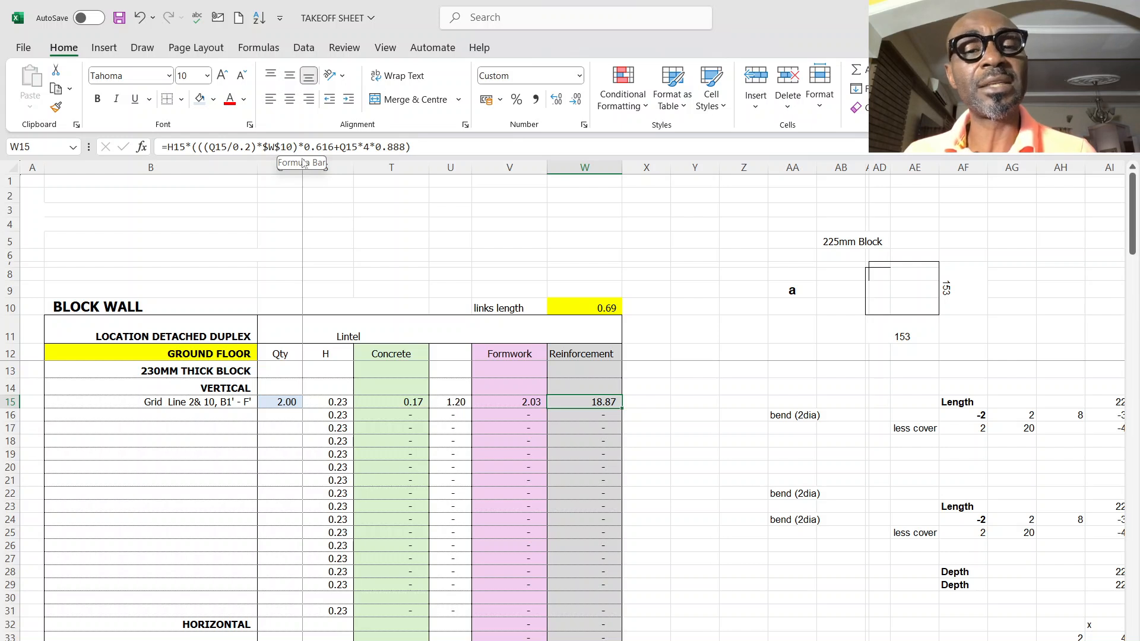
click(482, 148)
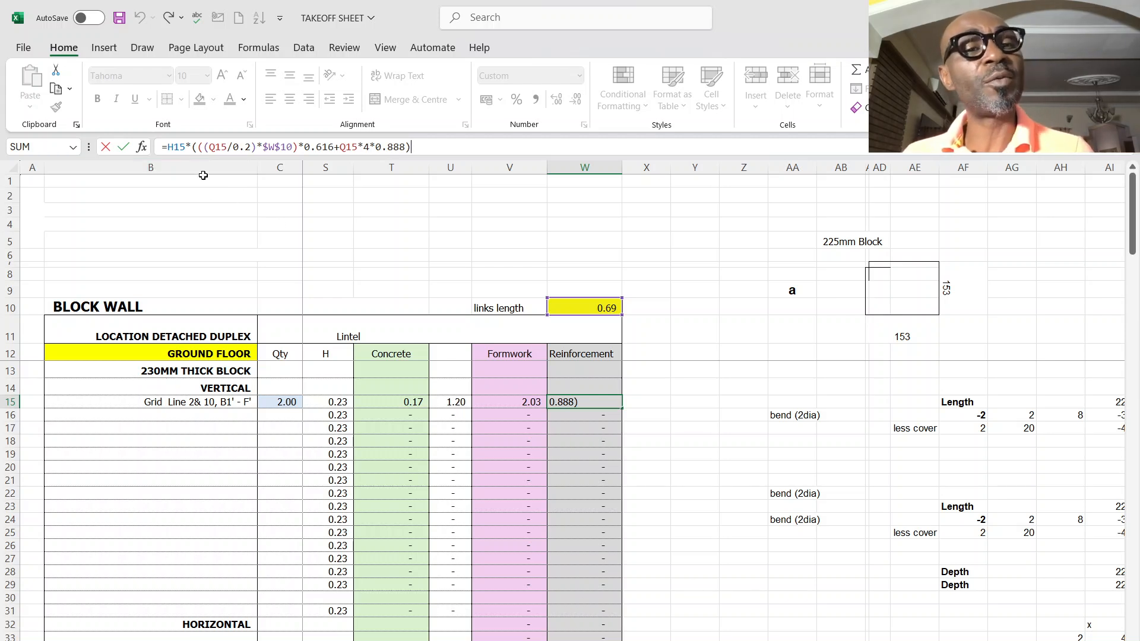
scroll(867, 631, left, 5)
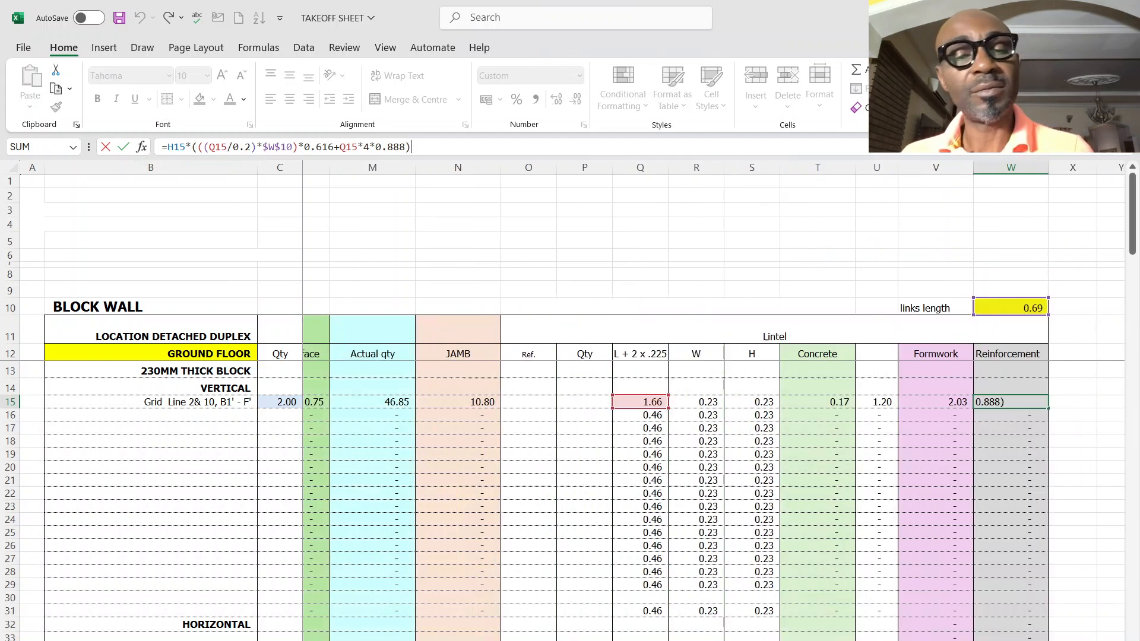
scroll(714, 469, left, 4)
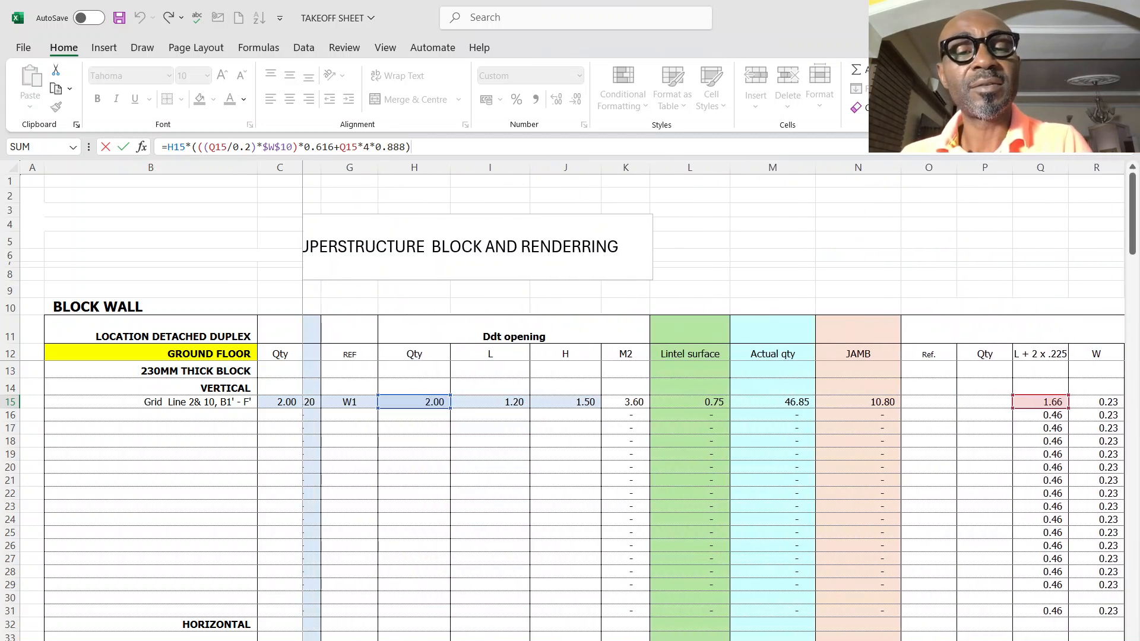
scroll(497, 526, right, 3)
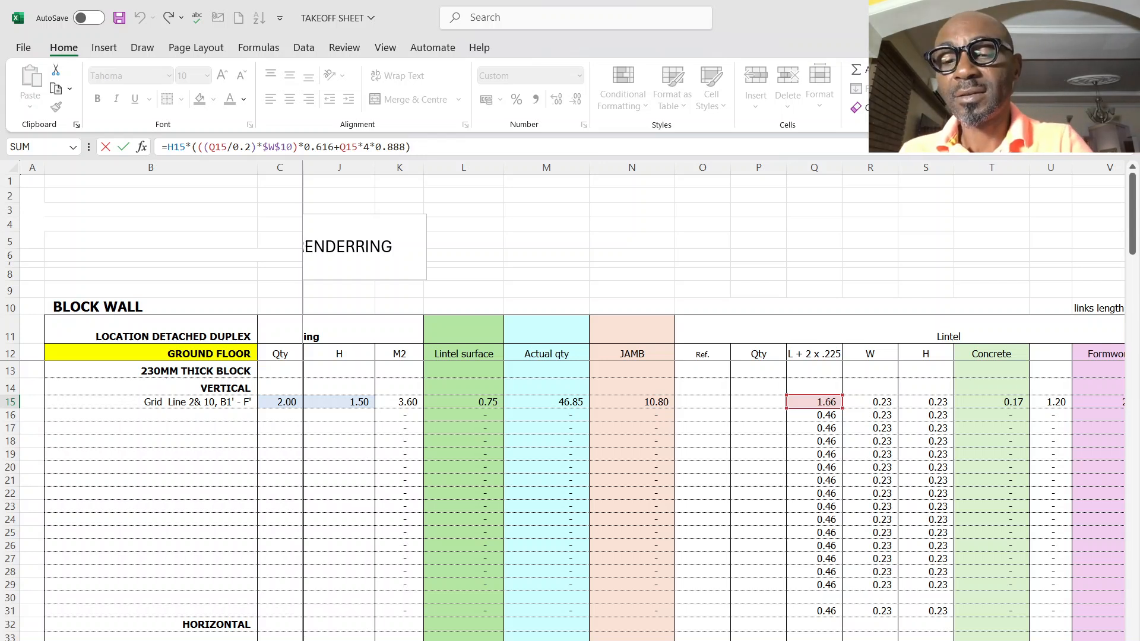
scroll(814, 454, right, 5)
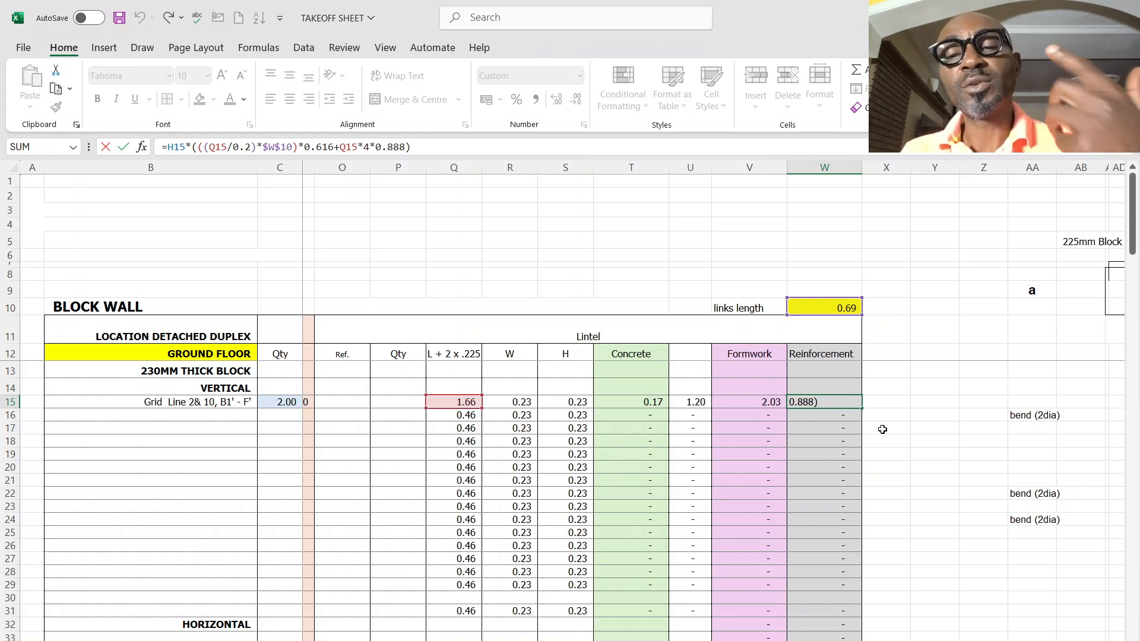
click(933, 455)
click(840, 402)
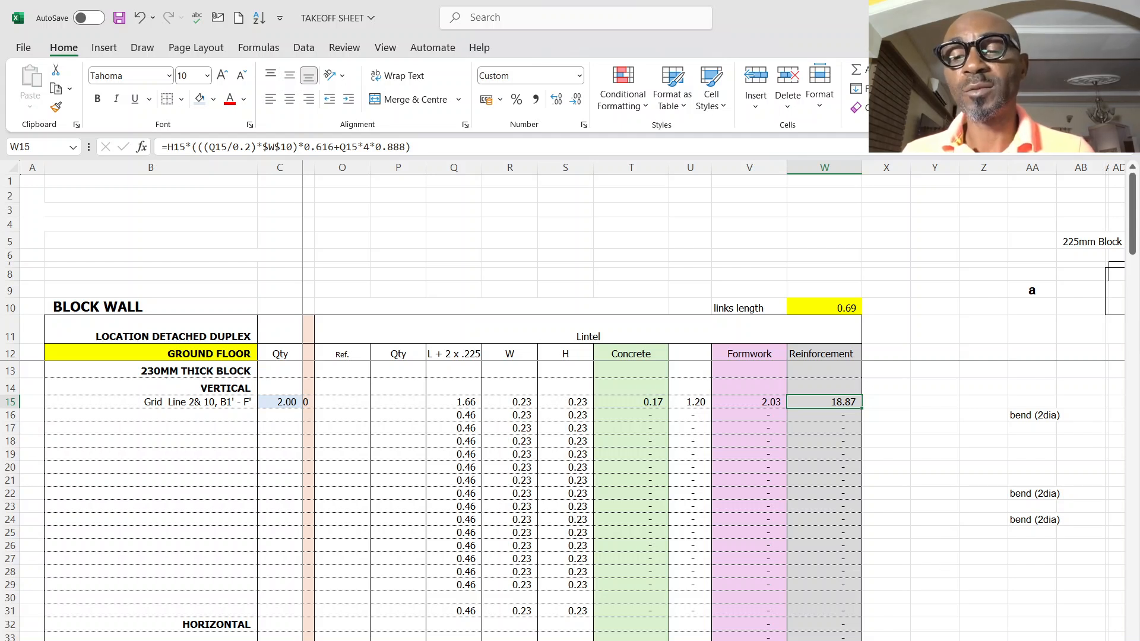
Copy the BLOCK WALL table in rows 11 to 48 and paste it at row 52 under the RENDERING heading.
scroll(712, 475, left, 6)
scroll(562, 536, down, 2)
scroll(562, 536, up, 2)
scroll(213, 457, down, 1)
scroll(148, 422, up, 1)
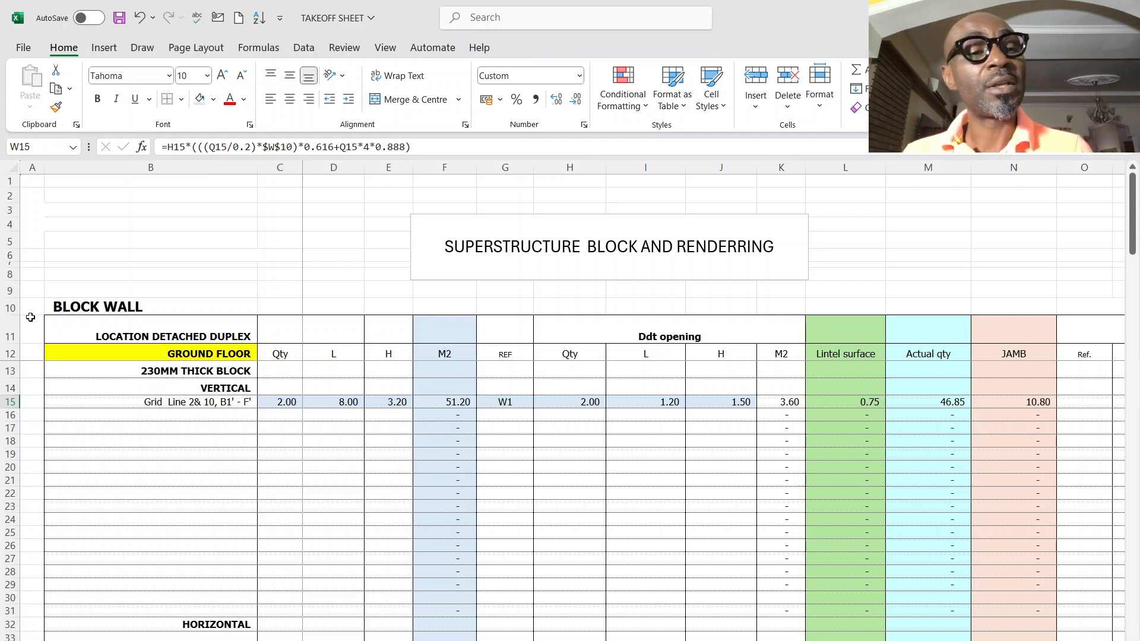
drag(12, 335, 181, 584)
right_click(234, 501)
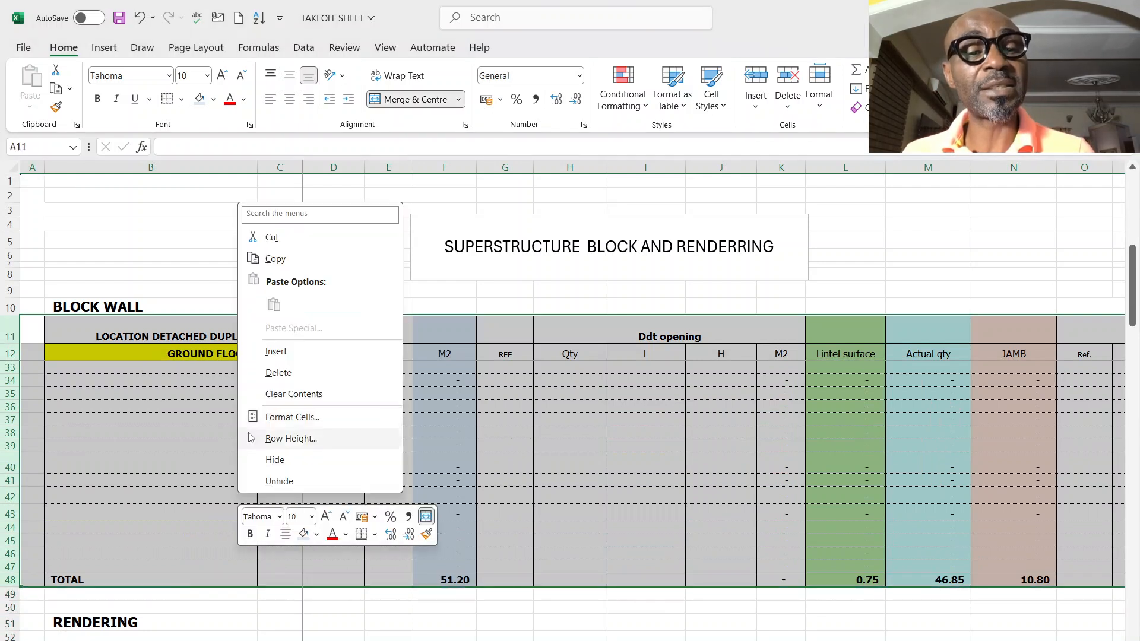
click(272, 257)
scroll(245, 448, down, 5)
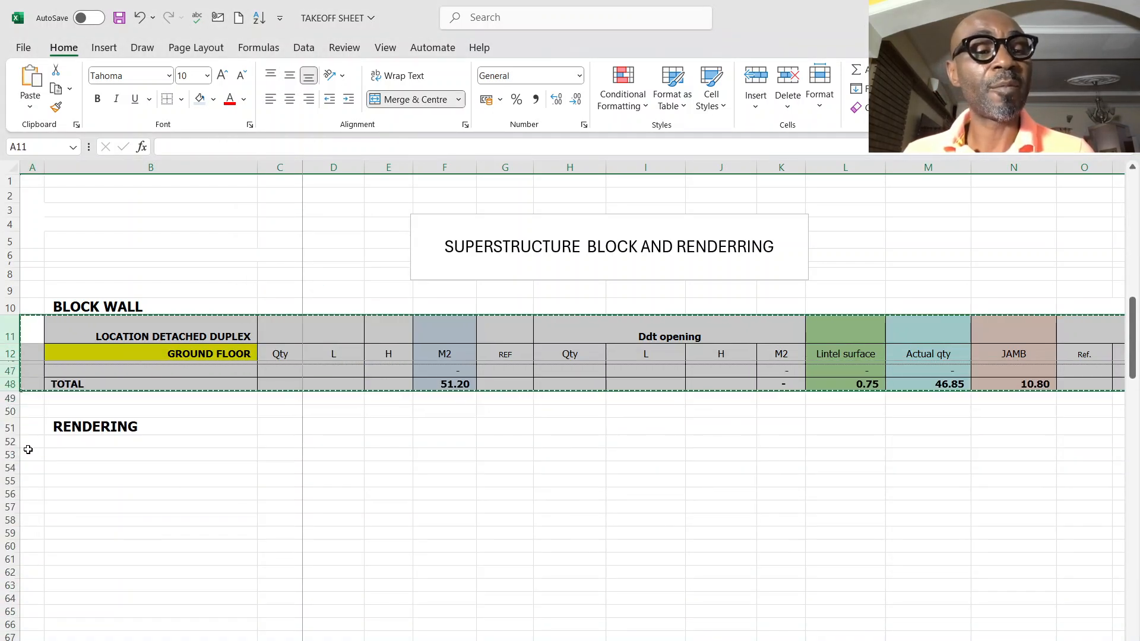
click(9, 442)
key(Return)
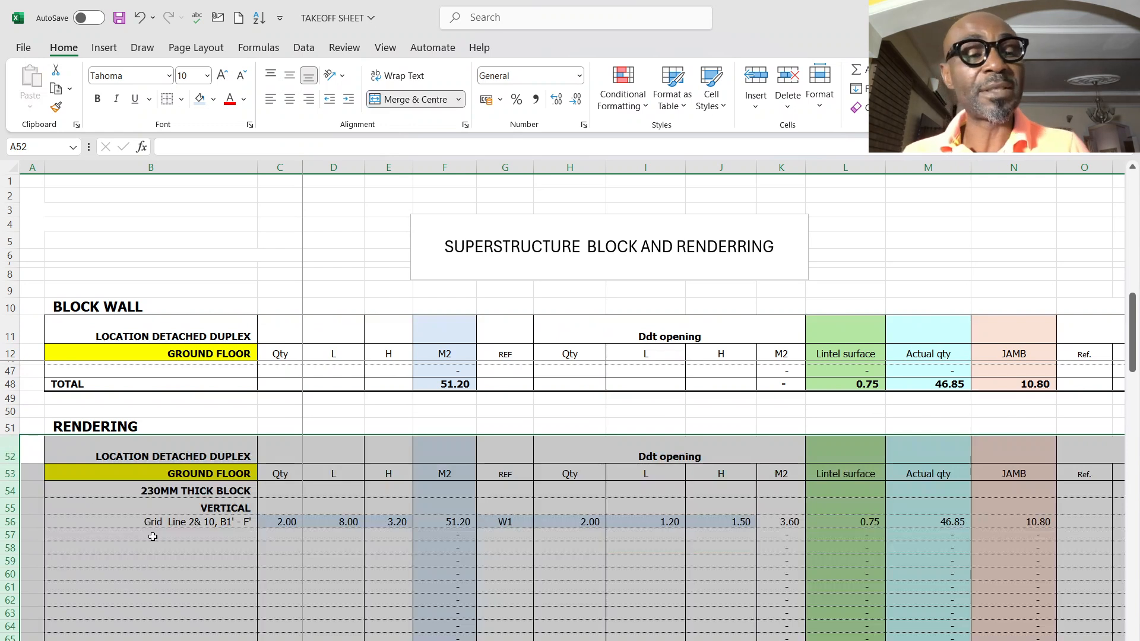
Set the wall quantity of the Grid Line 2& 10, B1' - F' row in the RENDERING table (C56) to 4.
click(163, 526)
click(285, 523)
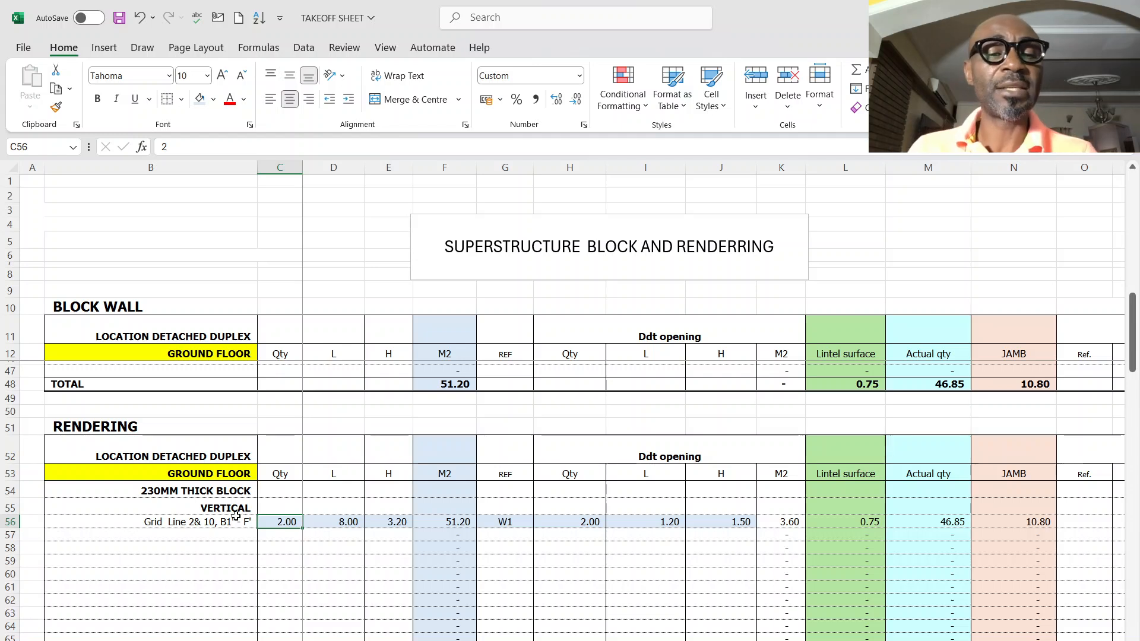
scroll(253, 566, up, 5)
scroll(252, 566, down, 4)
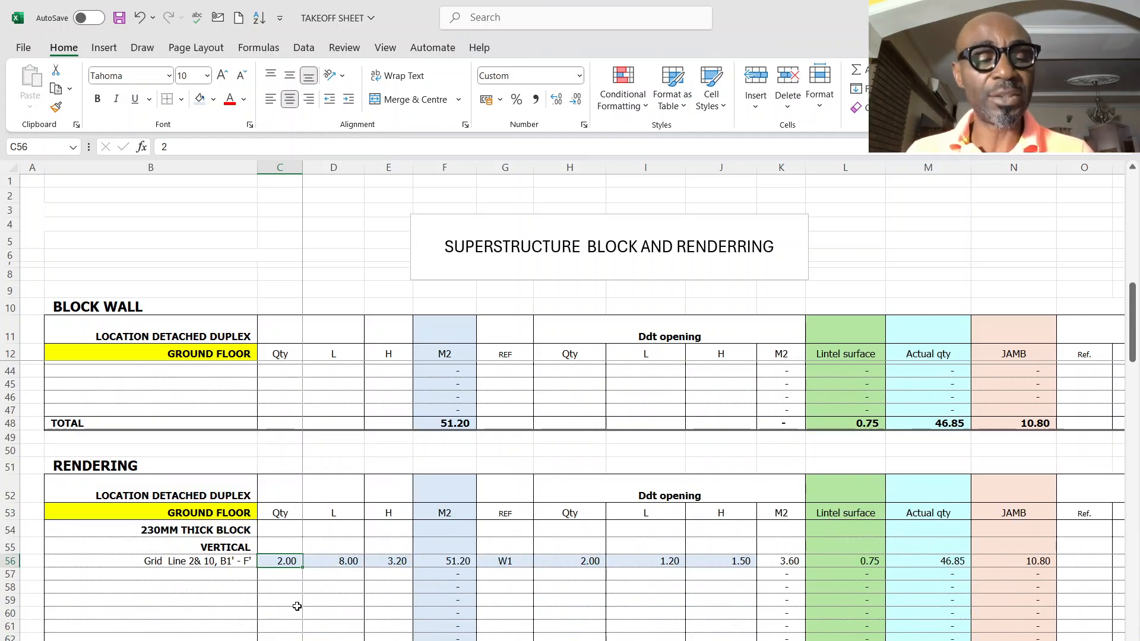
key(F2)
key(BackSpace)
text(4)
key(Return)
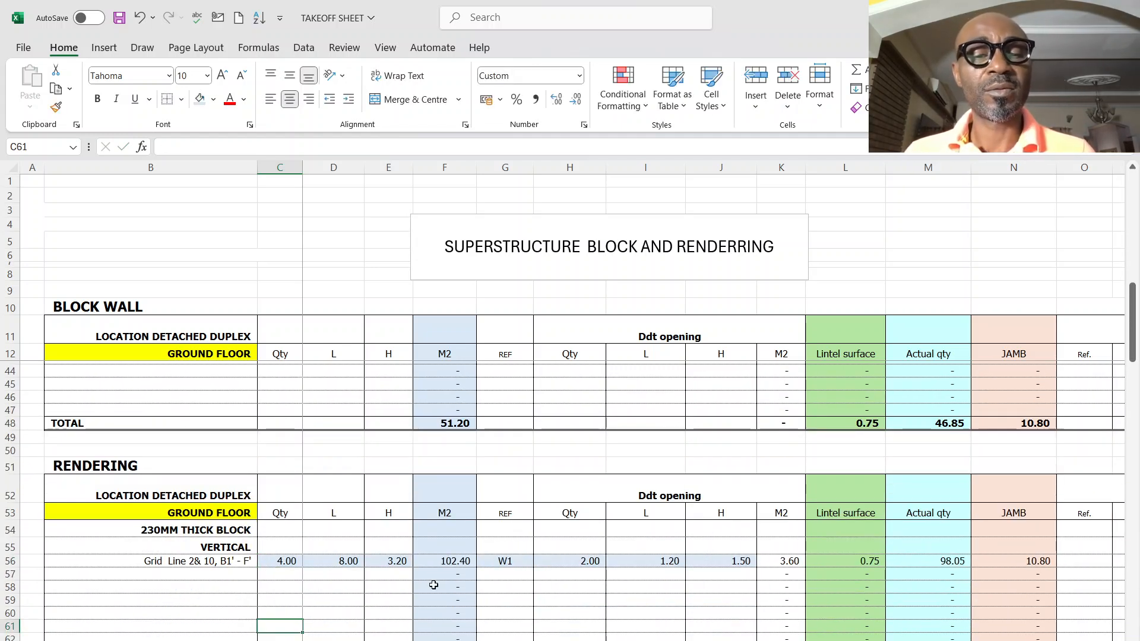
Set the opening quantity of the Grid Line 2& 10, B1' - F' row in the BLOCK WALL table (H15) to 4.
click(576, 566)
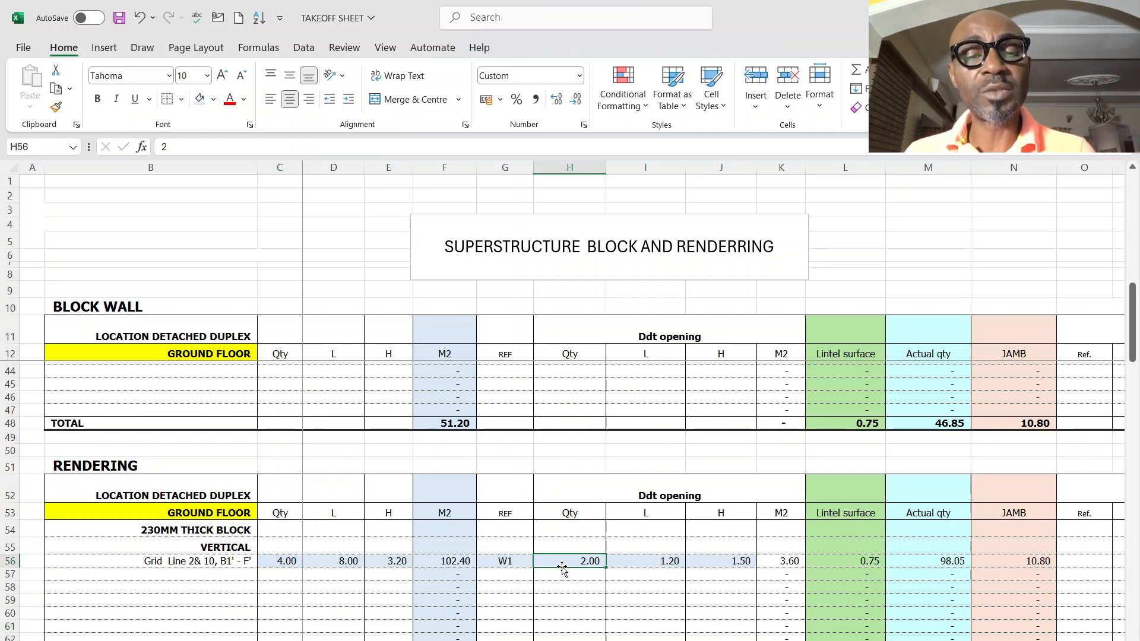
scroll(557, 565, up, 10)
scroll(564, 498, up, 1)
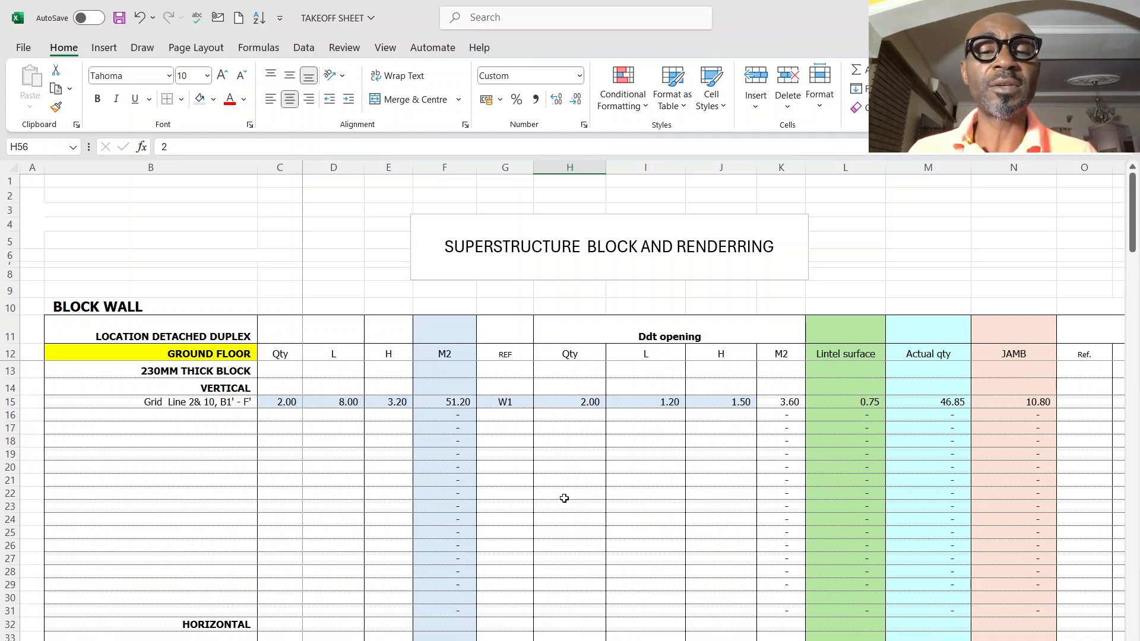
click(575, 403)
text(4)
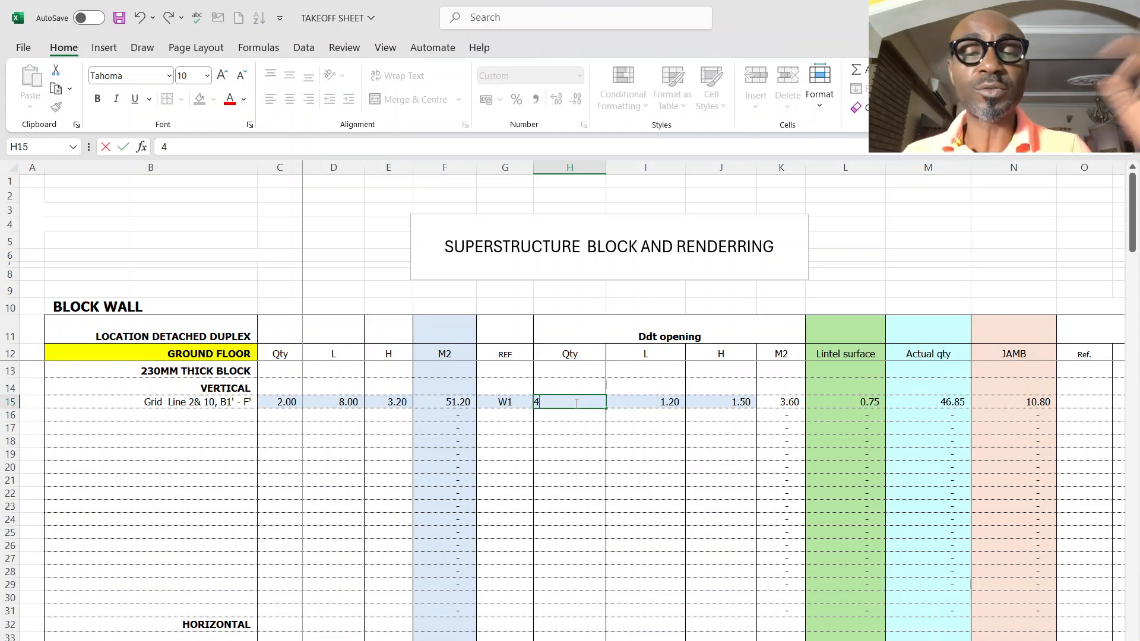
click(626, 458)
Set the opening quantity of the Grid Line 2& 10, B1' - F' row in the RENDERING table (H56) to 8.
scroll(617, 469, down, 11)
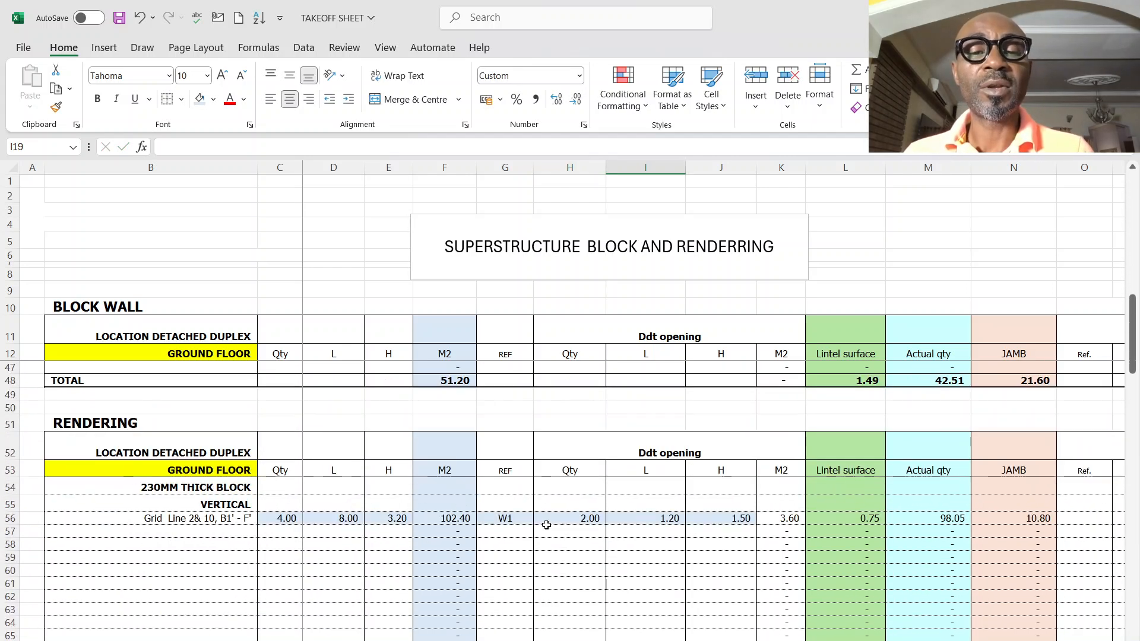
click(585, 516)
text(8)
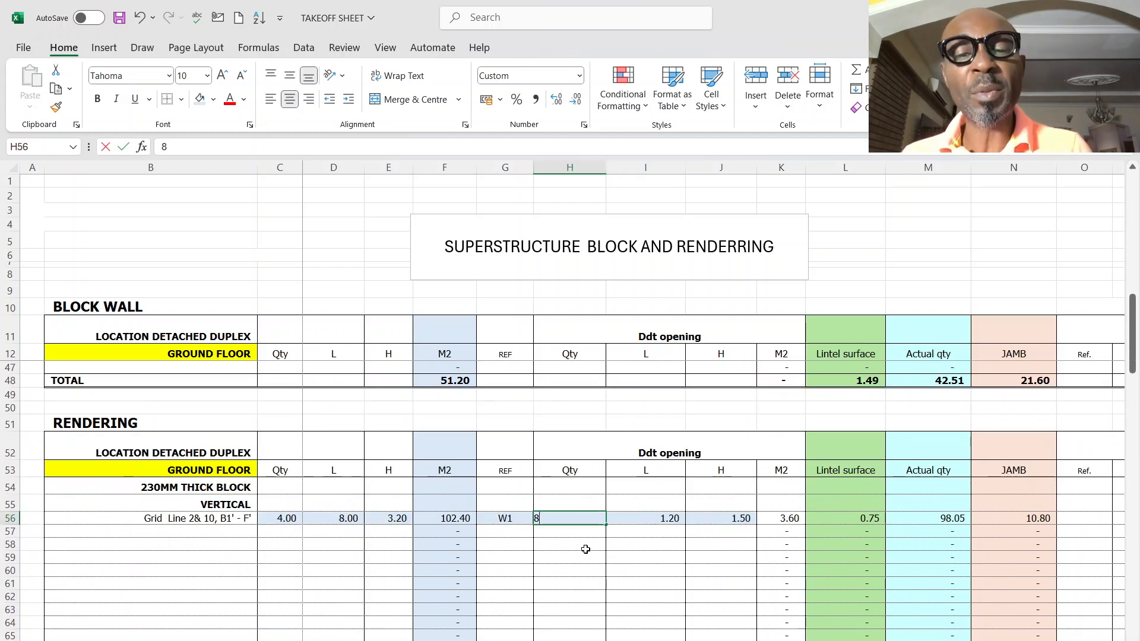
click(590, 583)
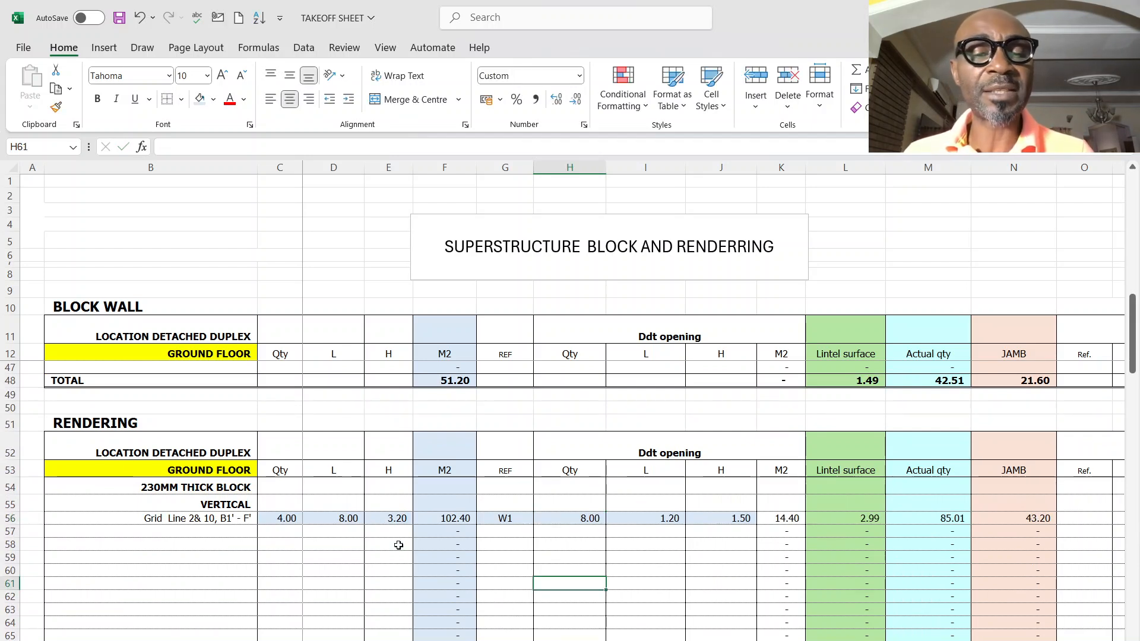
Set the wall height of the Grid Line 2& 10, B1' - F' row in the RENDERING table (E56) to 2.85.
click(400, 520)
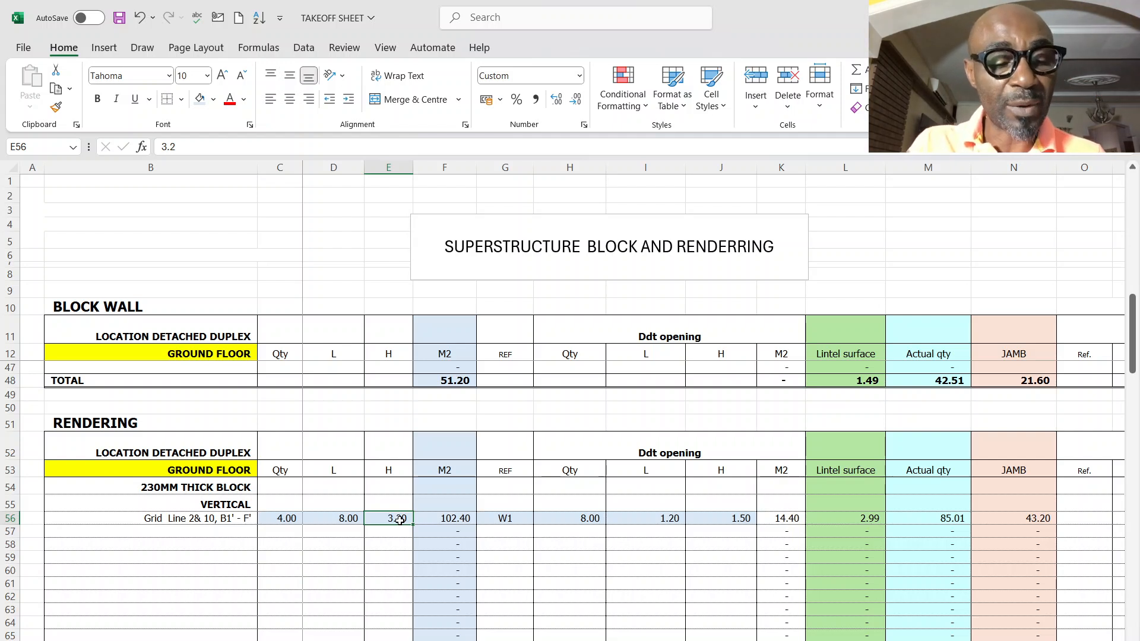
text(2.85)
click(392, 544)
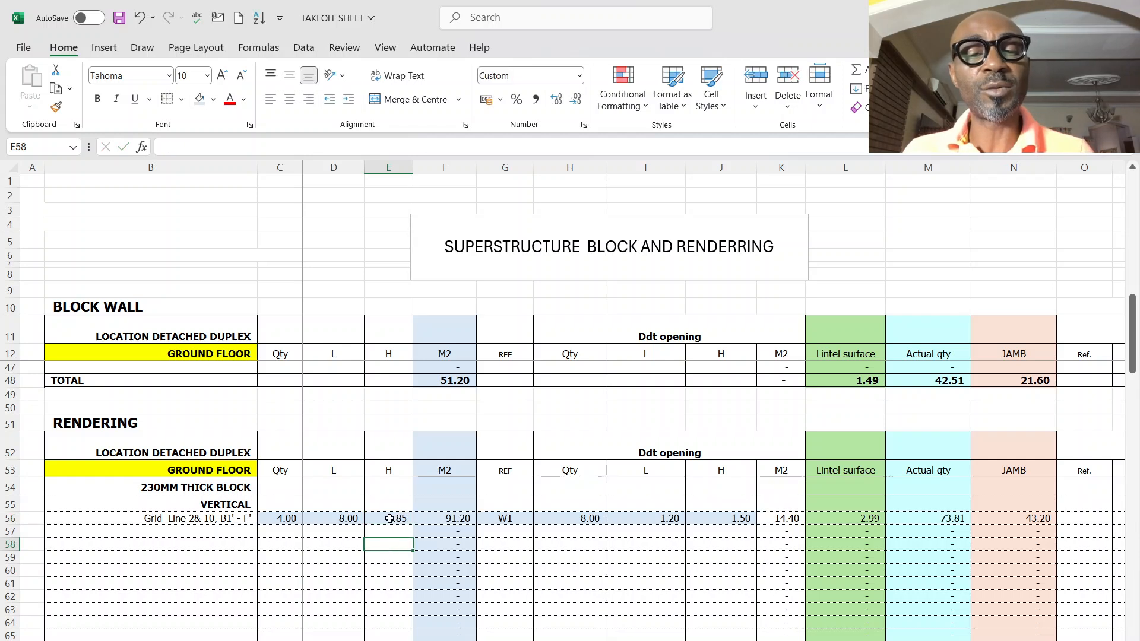
click(389, 519)
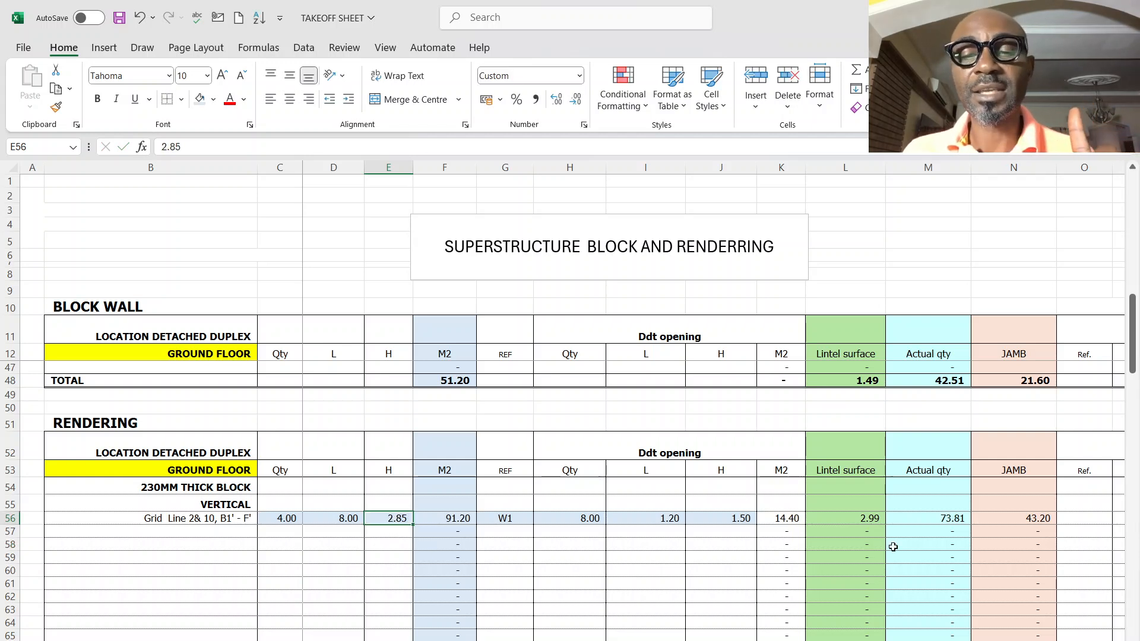
click(276, 519)
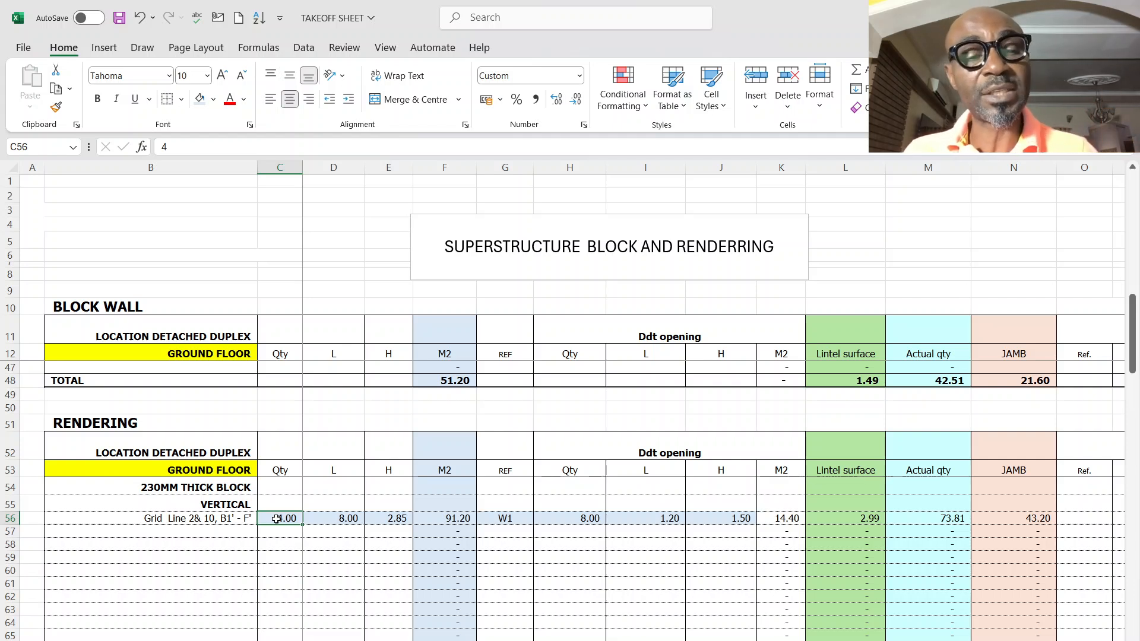
click(581, 518)
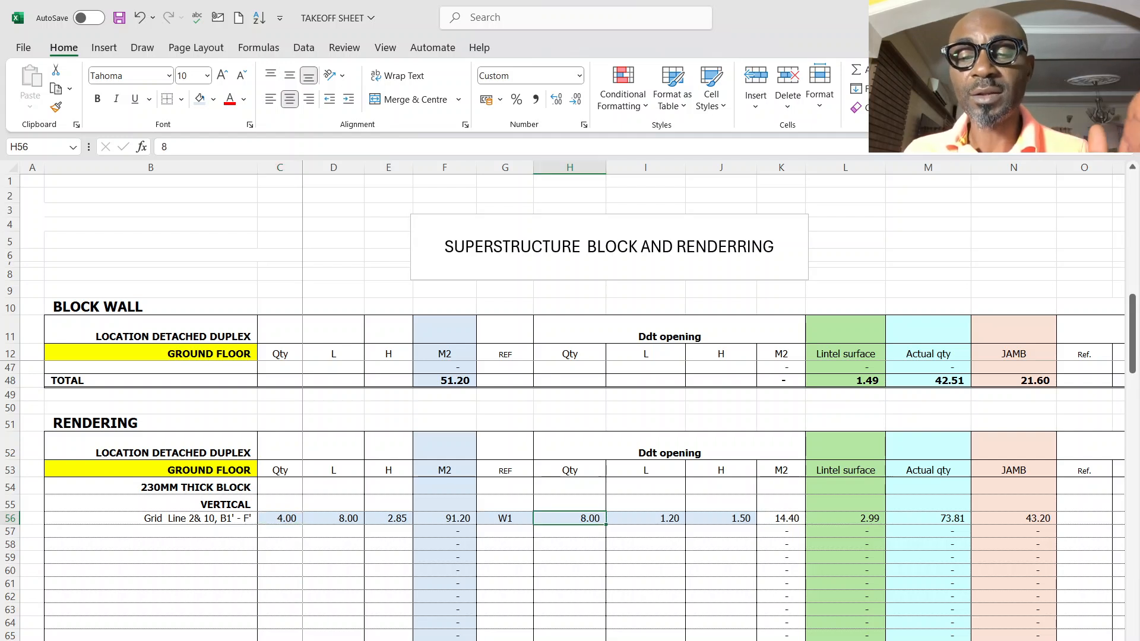
Unmerge the Lintel heading cell in row 52 of the RENDERING table.
scroll(712, 403, right, 5)
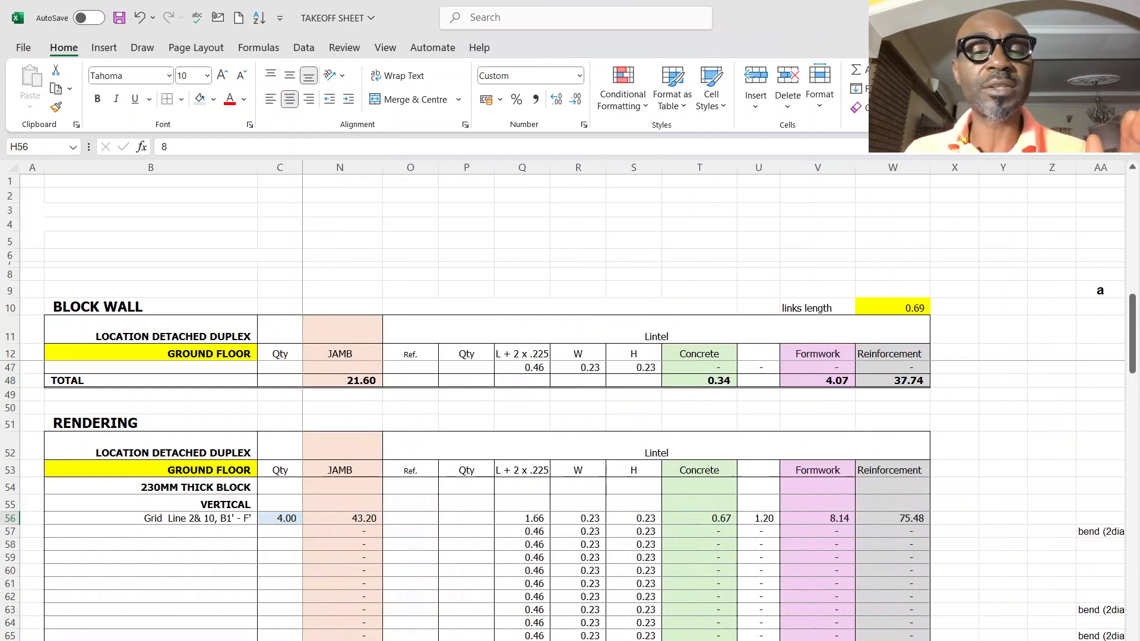
scroll(712, 404, left, 2)
click(675, 444)
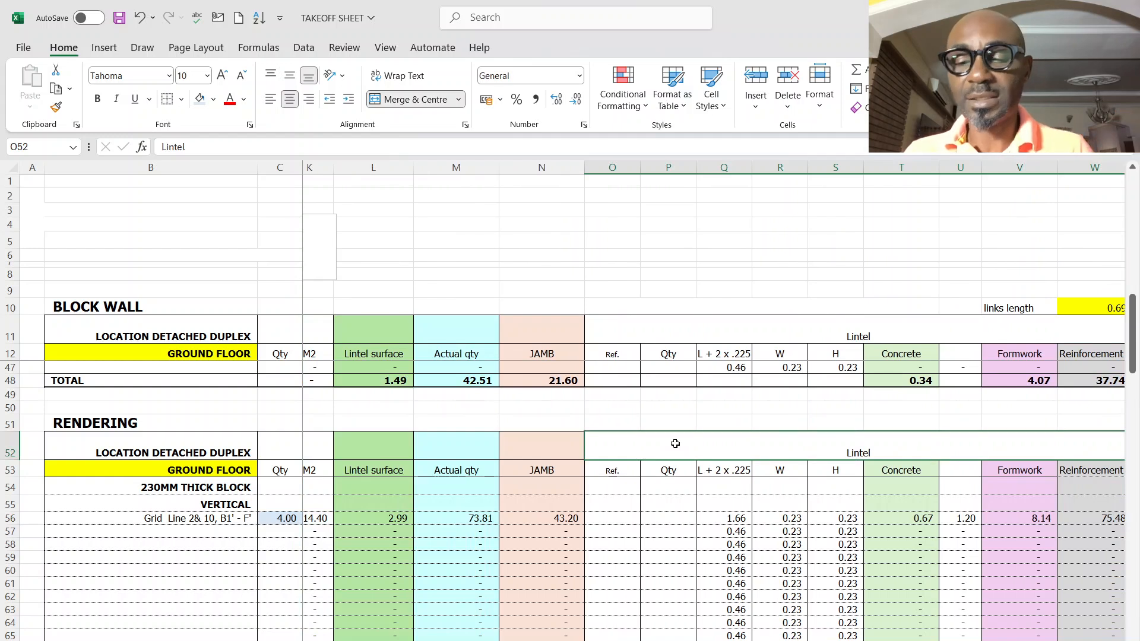
click(415, 99)
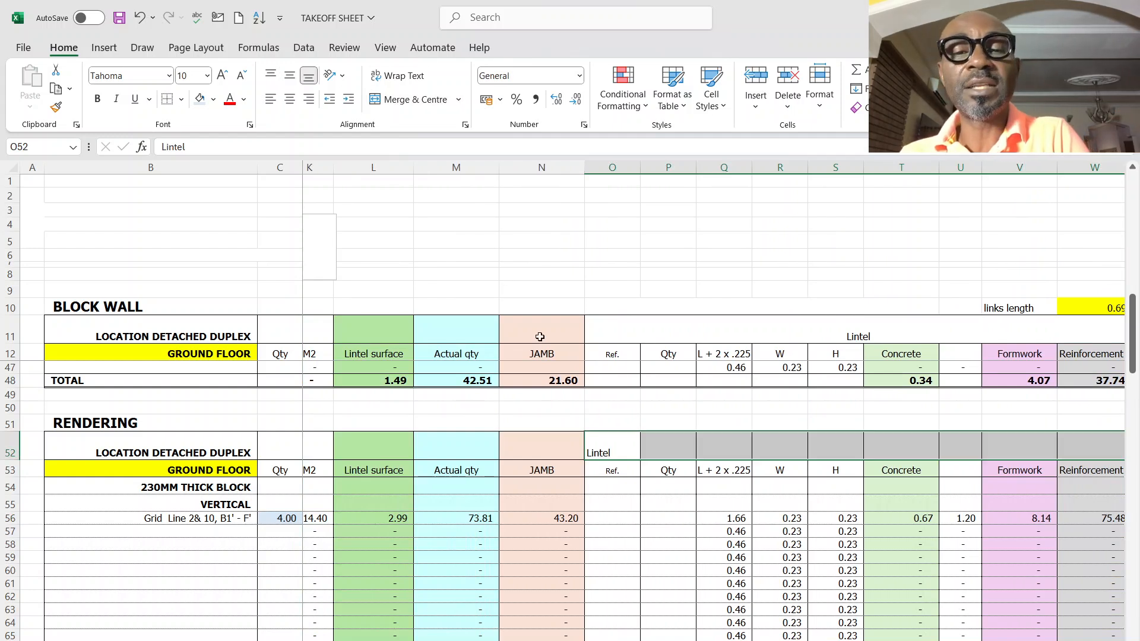
Remove the whole lintel section in columns O to W of the RENDERING table, from row 50 down.
drag(607, 423, 1006, 418)
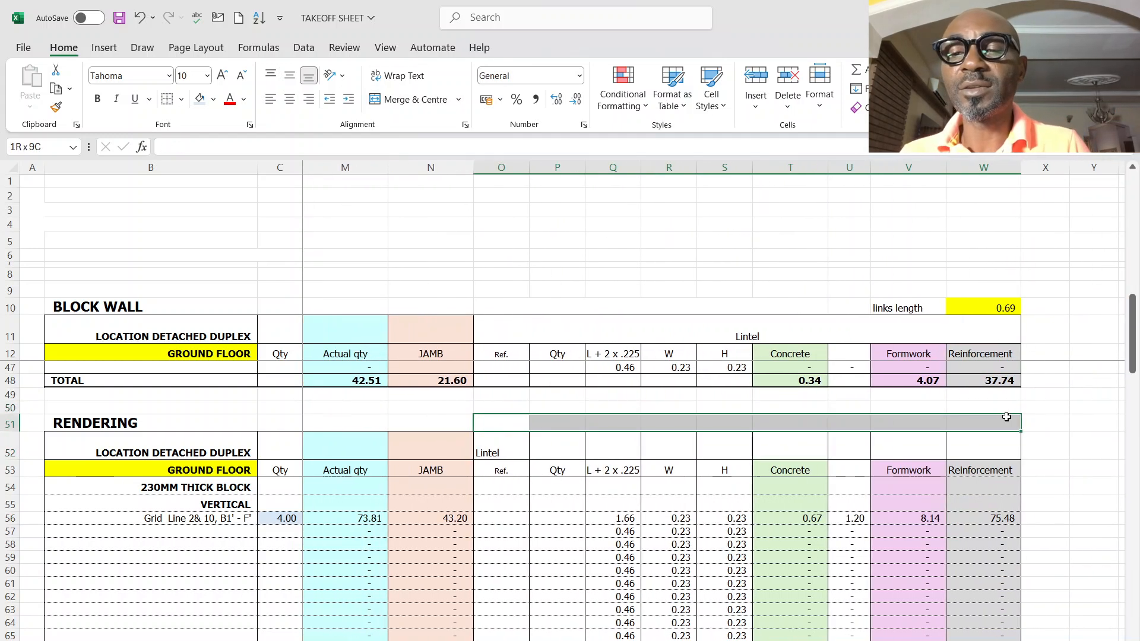
drag(514, 405, 1008, 407)
drag(951, 640, 952, 630)
scroll(562, 553, up, 20)
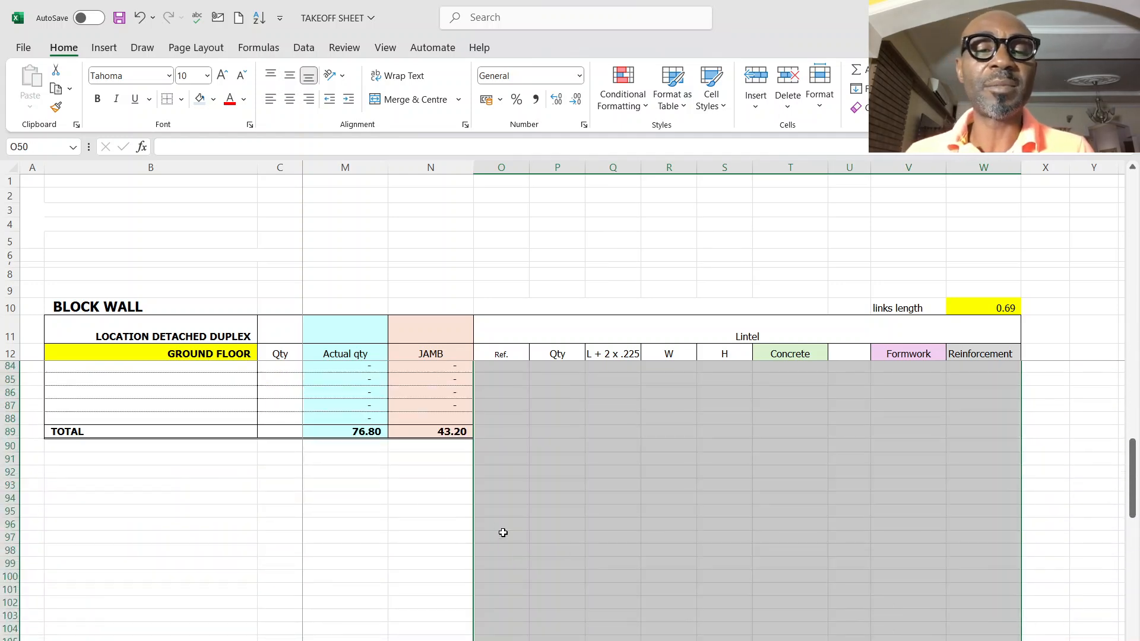
Delete the Lintel surface cells L51:L89 of the RENDERING table, shifting the remaining cells left.
scroll(729, 573, left, 6)
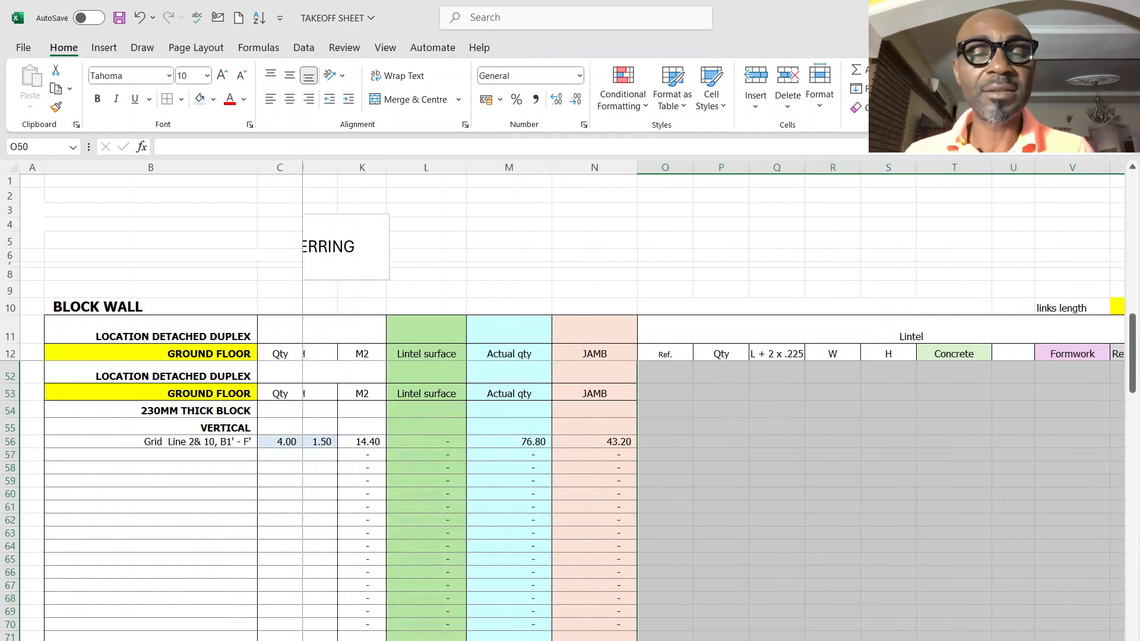
scroll(730, 573, up, 2)
scroll(729, 573, up, 3)
scroll(752, 530, down, 3)
drag(761, 423, 758, 540)
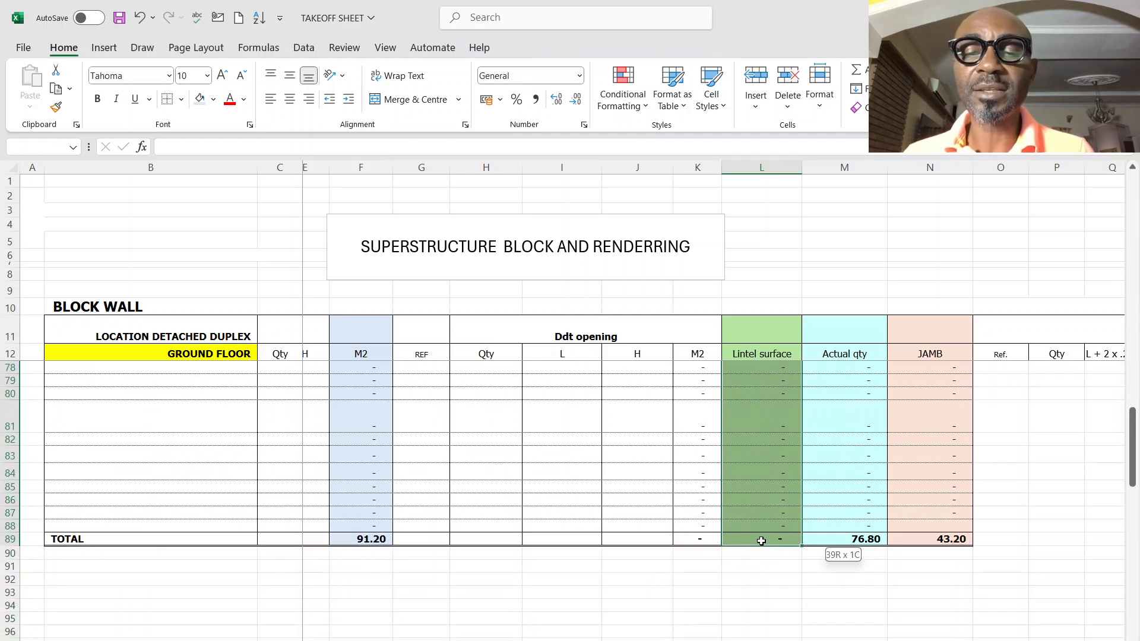
right_click(753, 478)
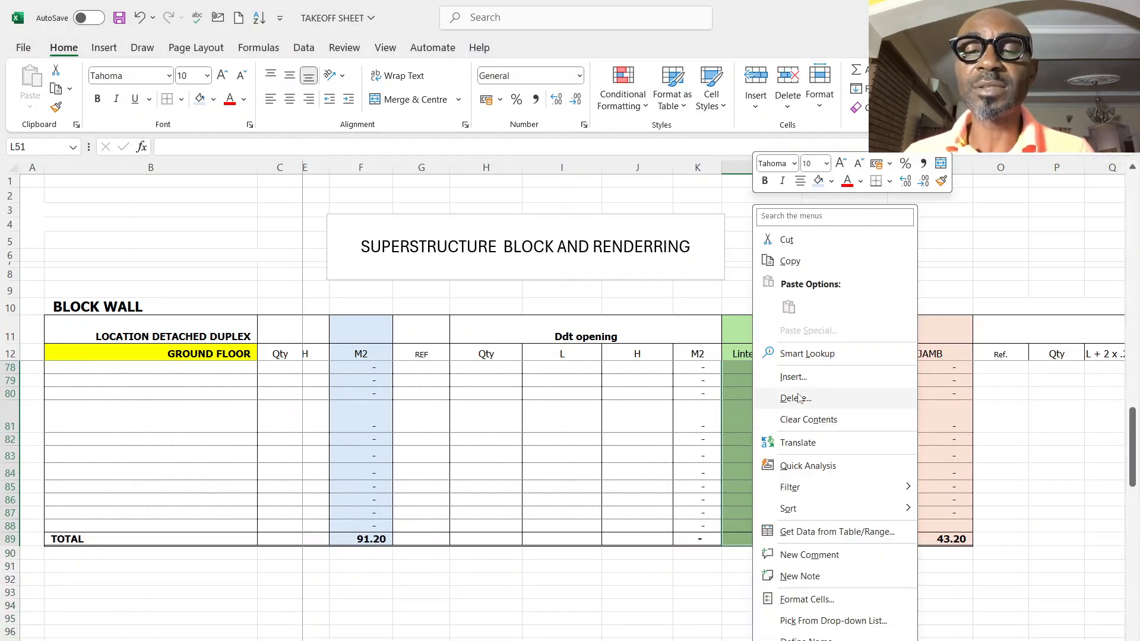
click(795, 398)
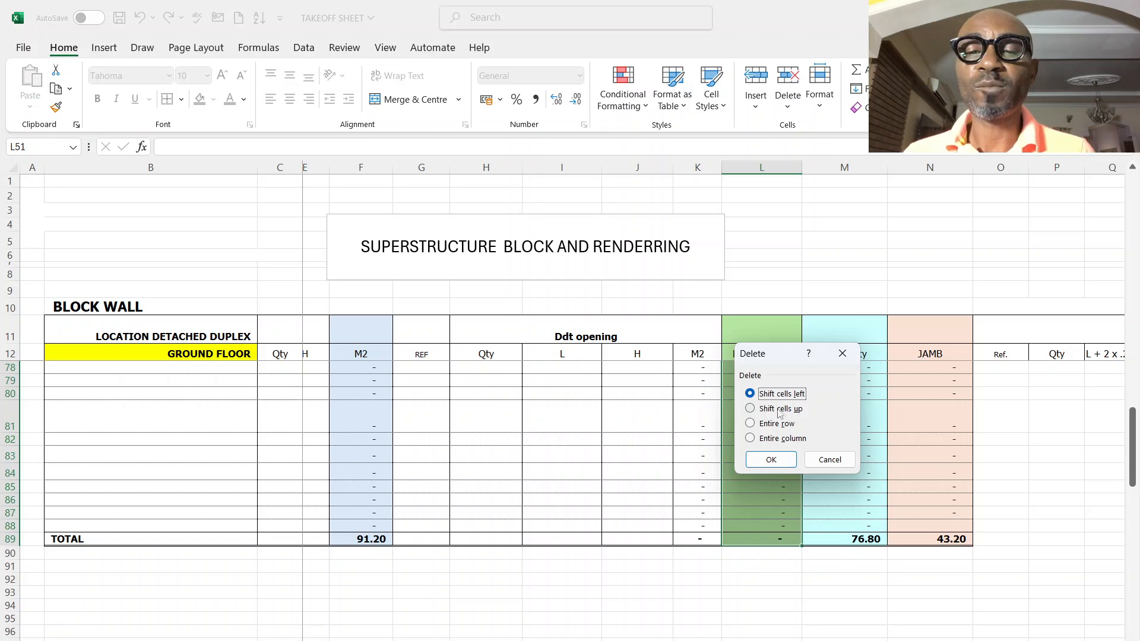
click(770, 459)
click(861, 584)
Remove the broken reference from the Actual qty formula in L56 so it reads =F56-K56.
scroll(784, 558, down, 4)
scroll(781, 534, up, 3)
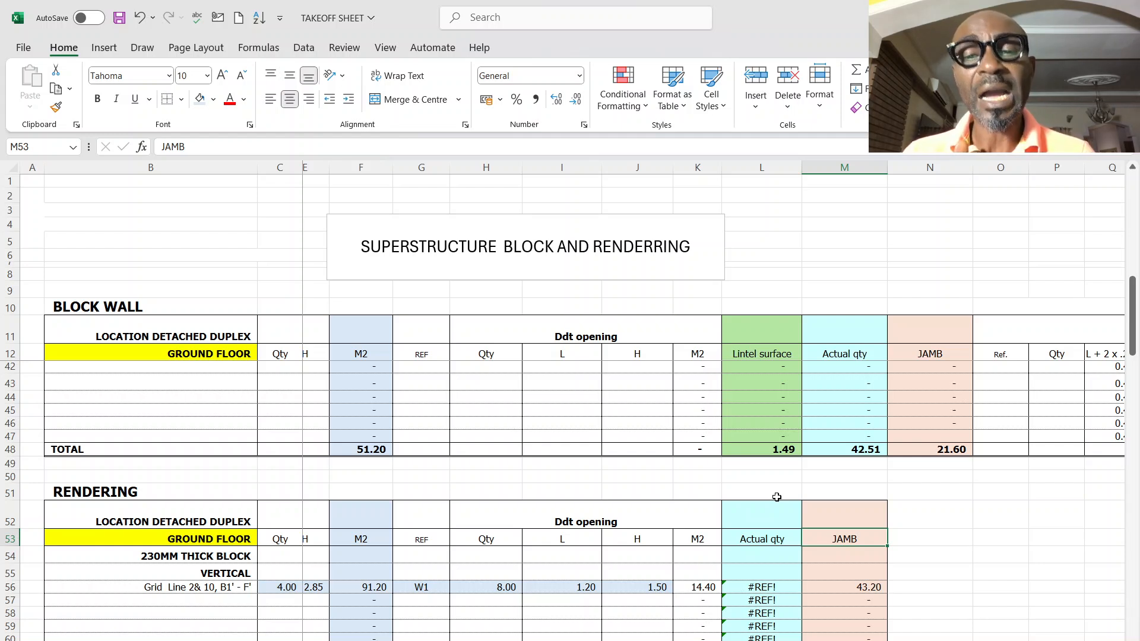
scroll(776, 497, down, 3)
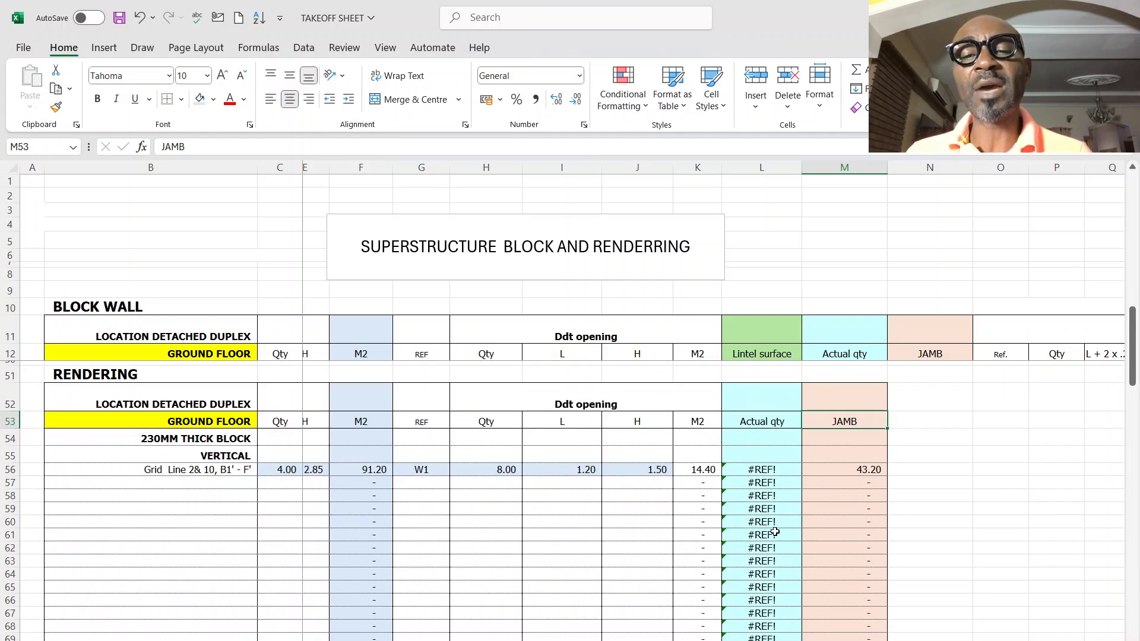
click(769, 473)
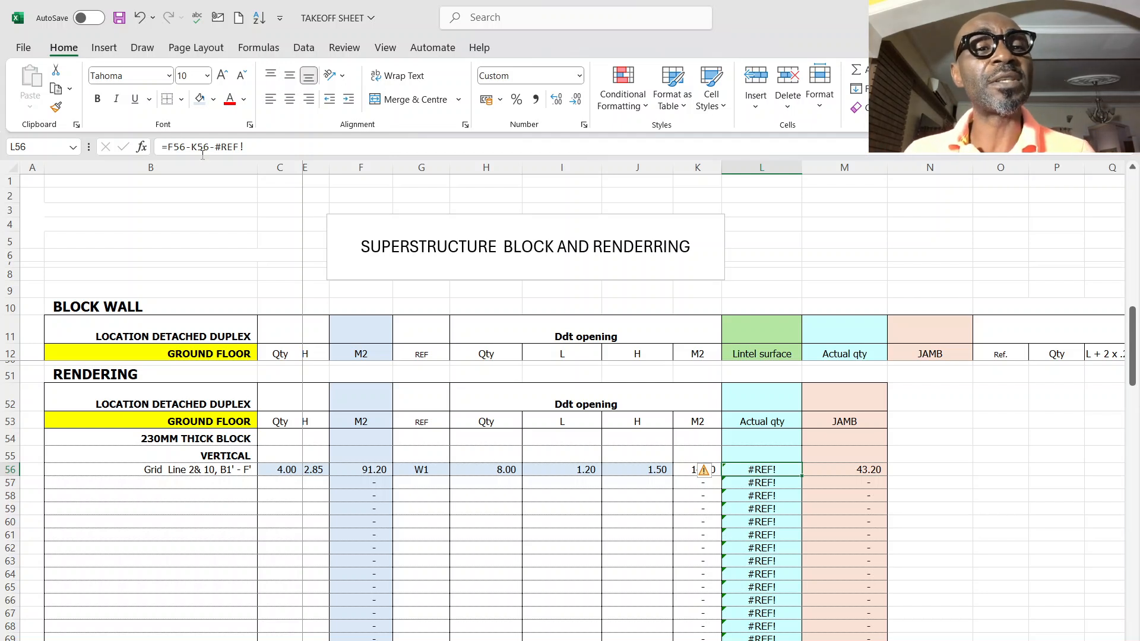
drag(209, 147, 244, 147)
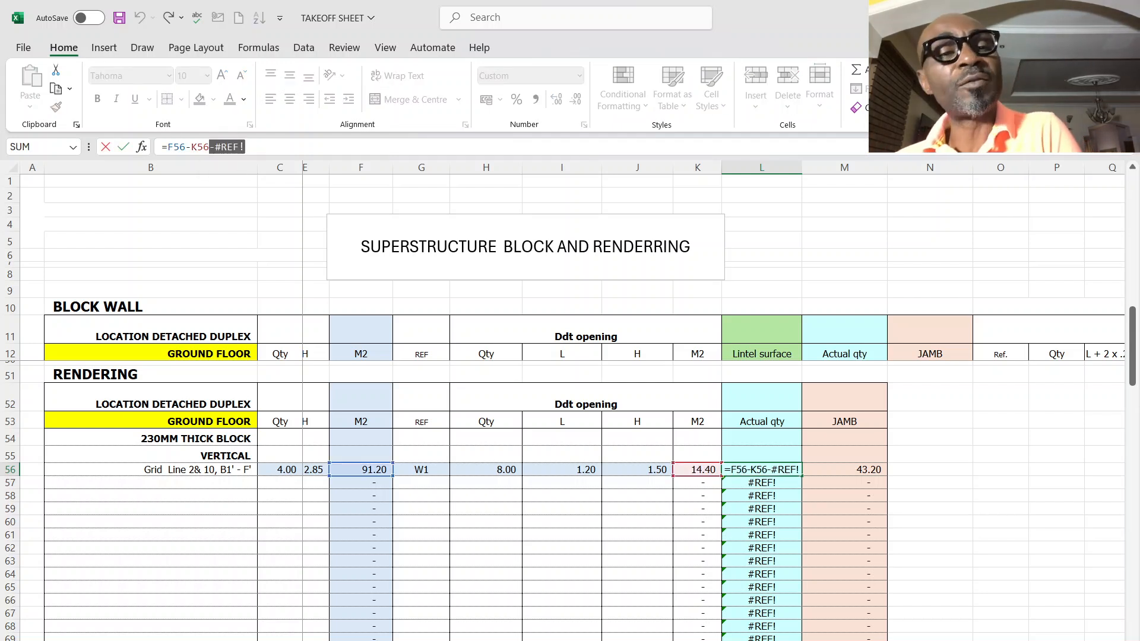
key(BackSpace)
key(Return)
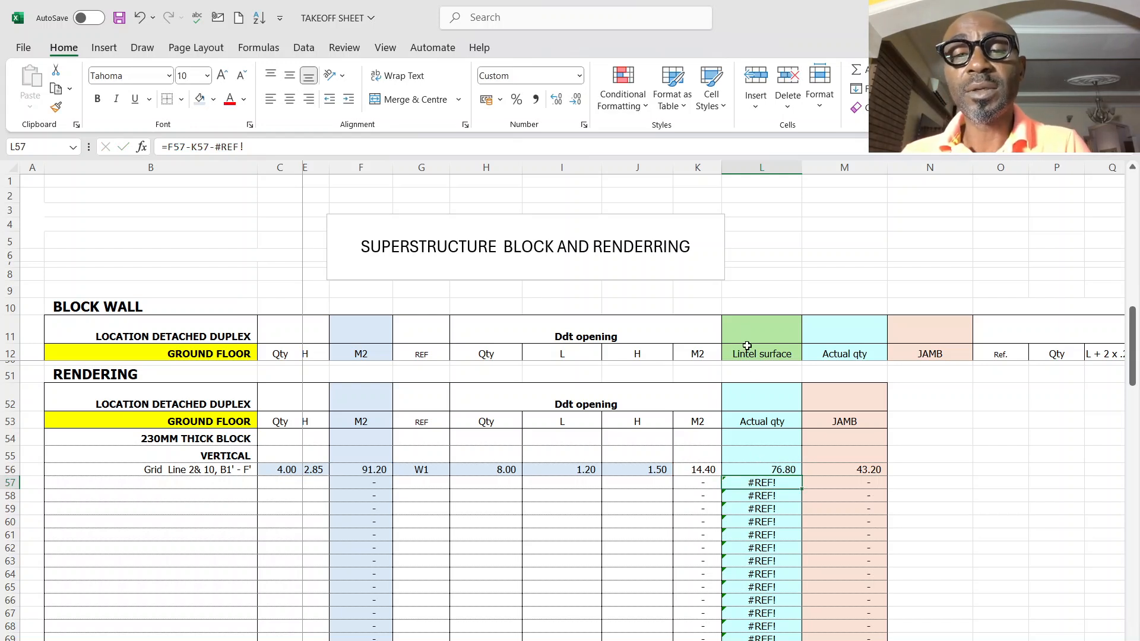
Fill the corrected Actual qty formula from L56 down through L88 in the RENDERING table.
click(771, 468)
drag(802, 478, 795, 539)
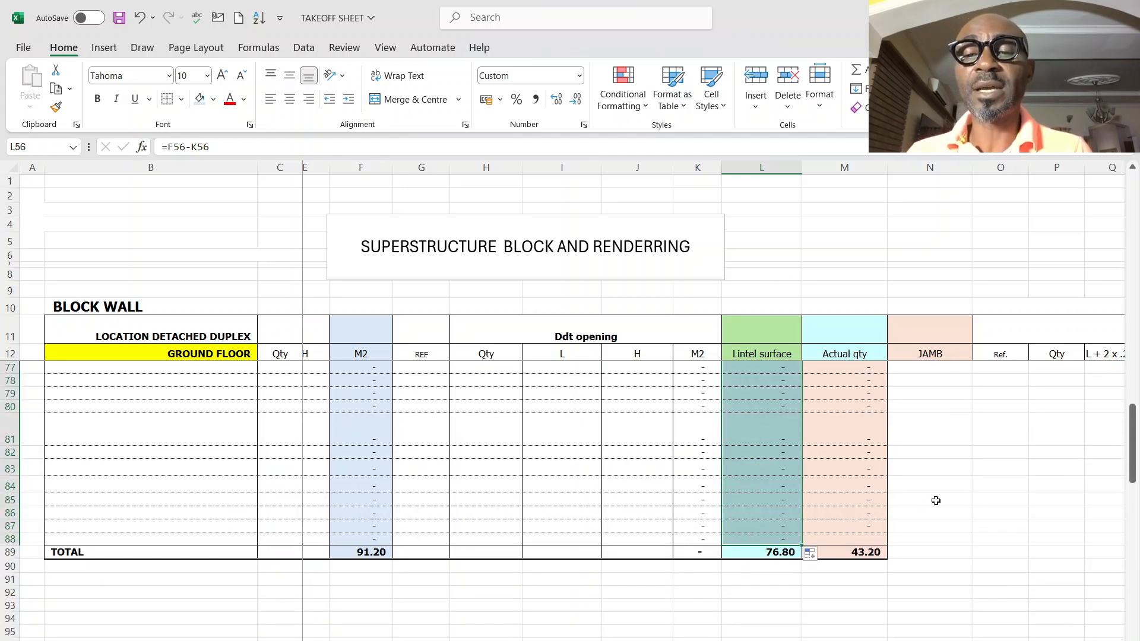
scroll(935, 501, up, 11)
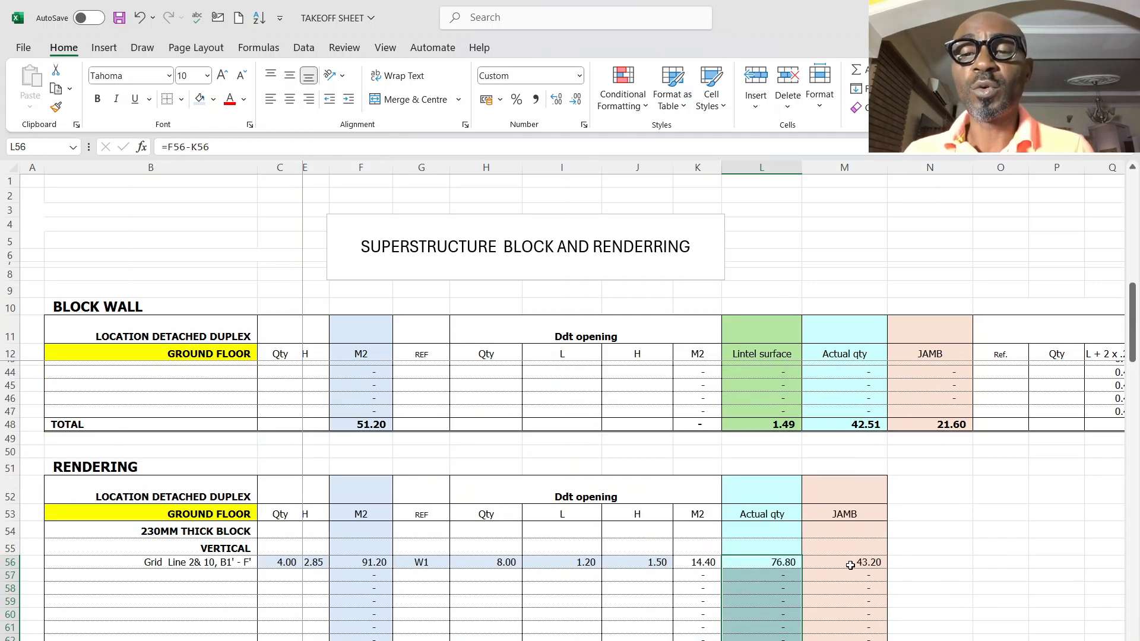
Examine the JAMB formula in M56 and the Actual qty formula in L56 of the RENDERING table.
click(850, 565)
scroll(765, 558, down, 4)
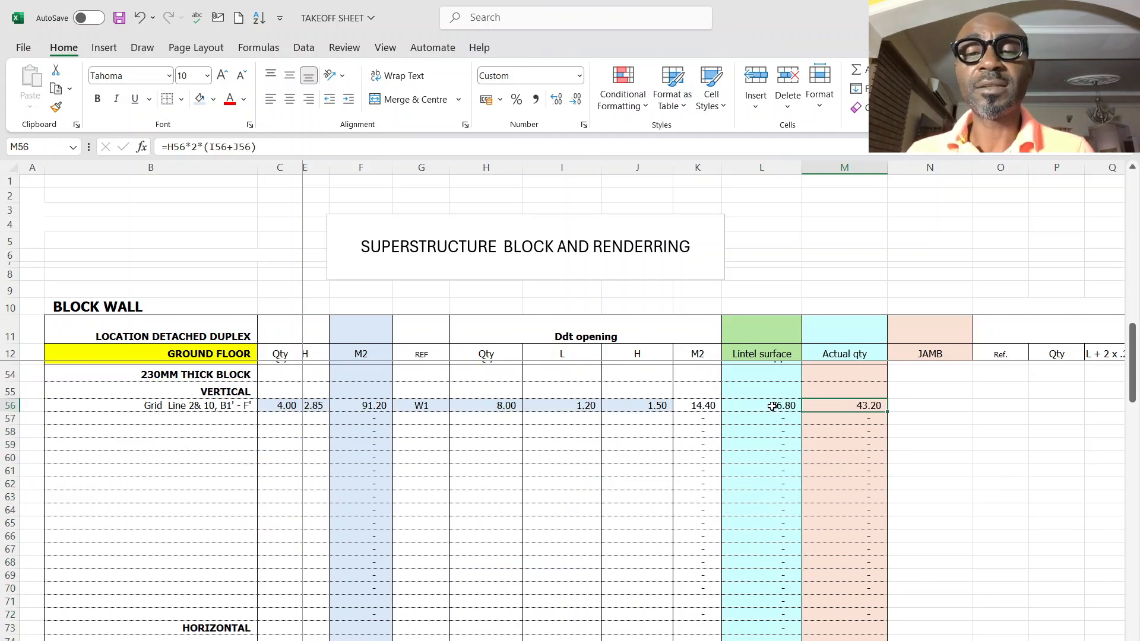
click(772, 407)
scroll(757, 582, down, 2)
scroll(757, 570, up, 6)
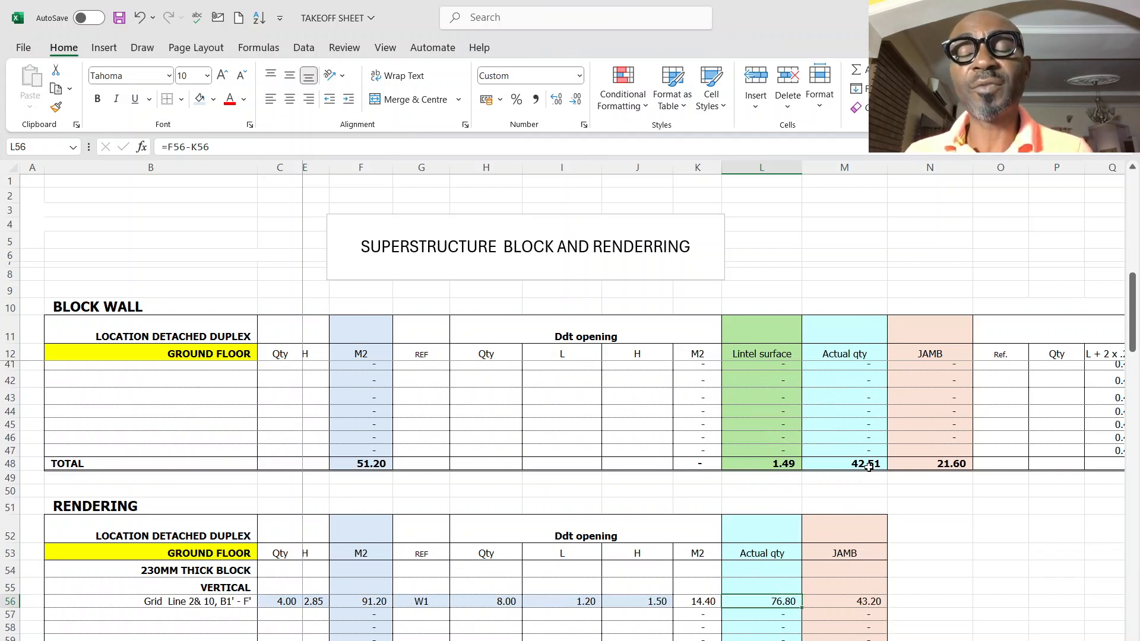
Examine the RENDERING totals in row 89, including the M2 sum formula in F89, against the BLOCK WALL totals in row 48.
scroll(819, 550, down, 10)
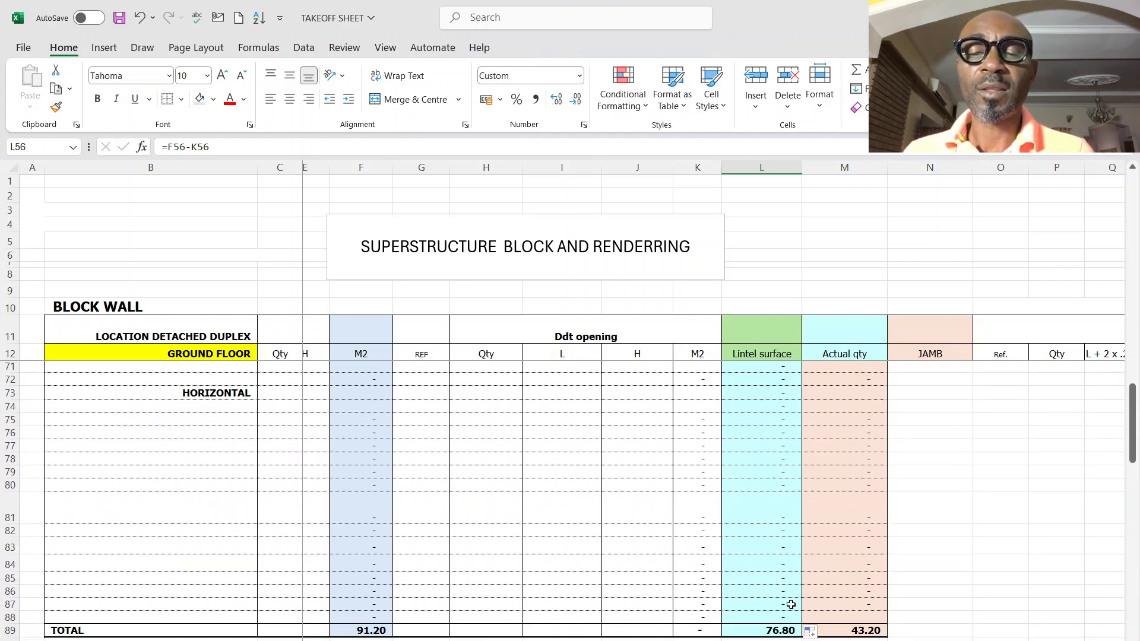
scroll(714, 499, left, 2)
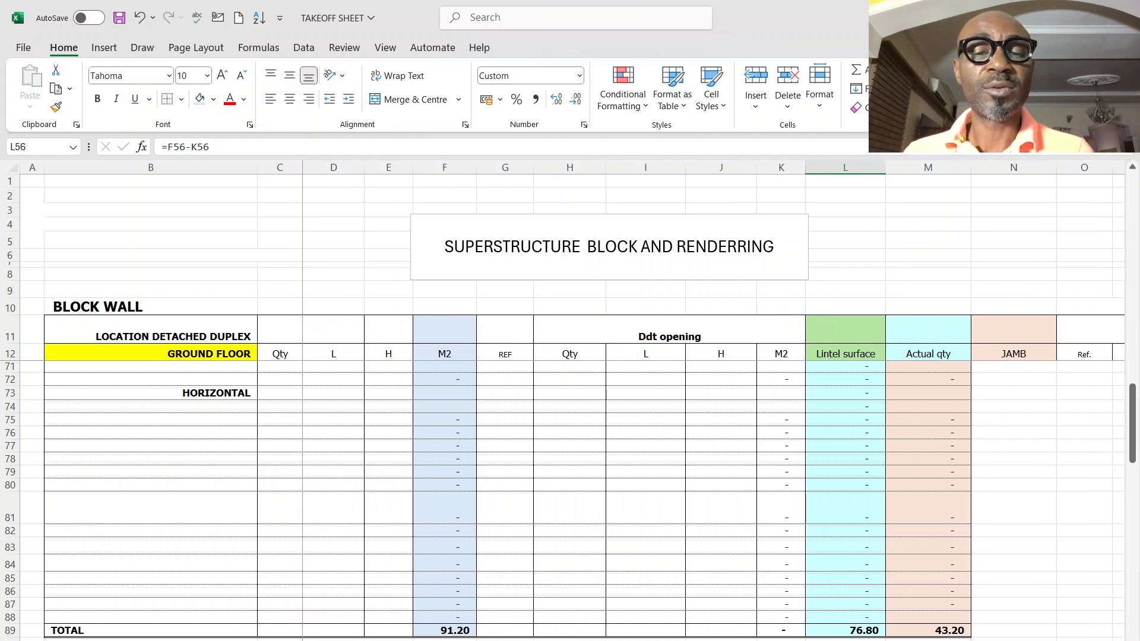
click(463, 632)
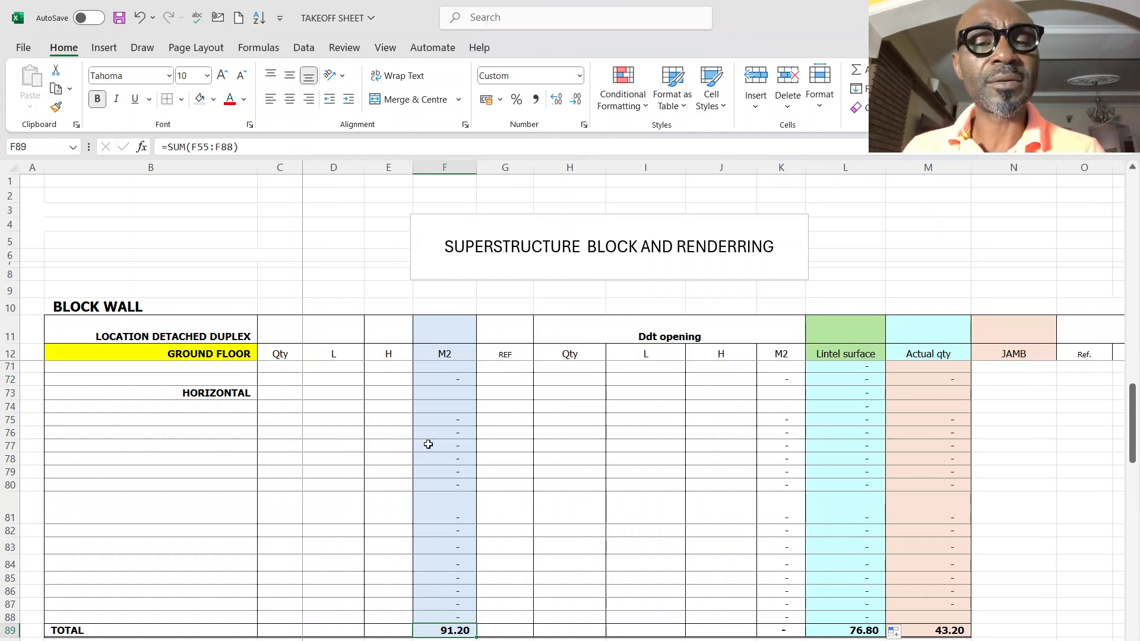
scroll(458, 531, up, 2)
scroll(458, 530, down, 2)
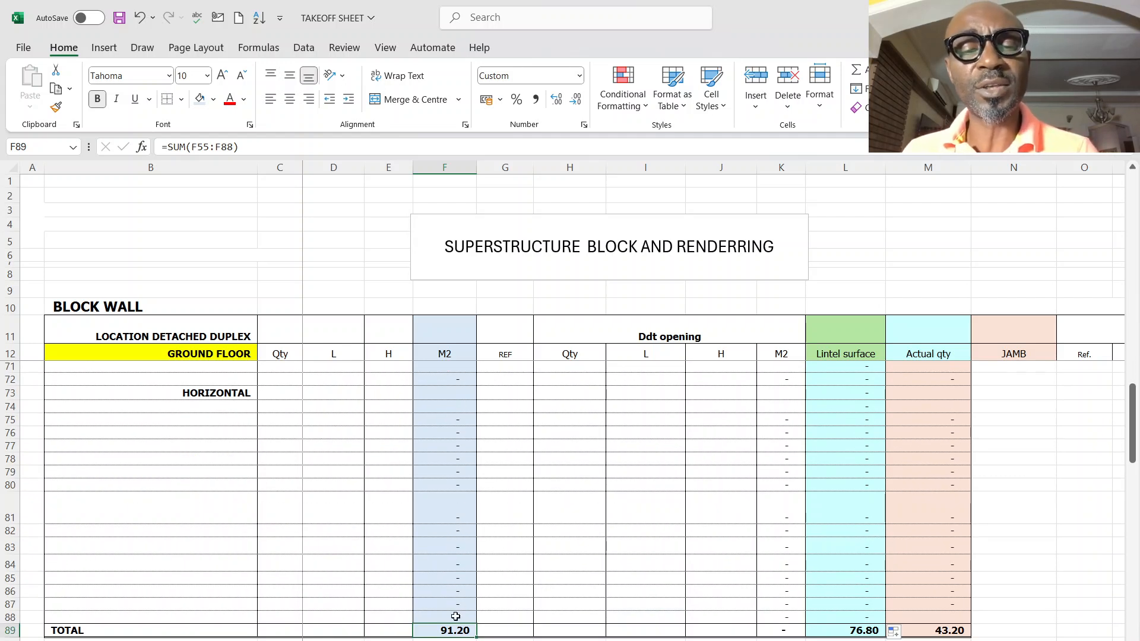
scroll(454, 614, up, 4)
scroll(454, 615, down, 10)
scroll(455, 425, up, 12)
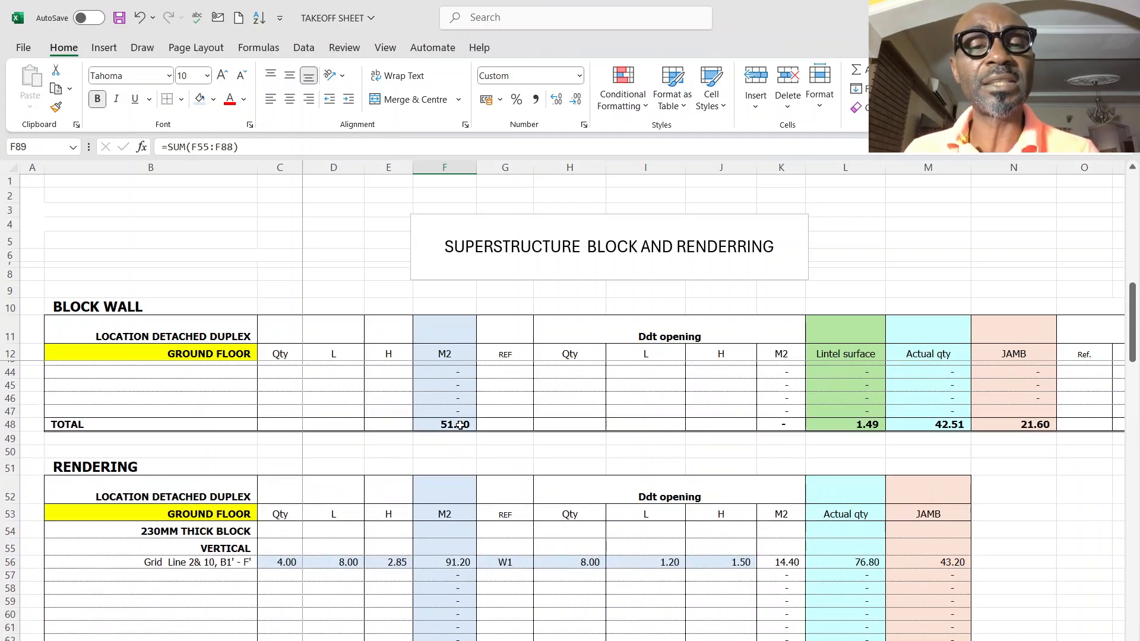
scroll(457, 465, down, 5)
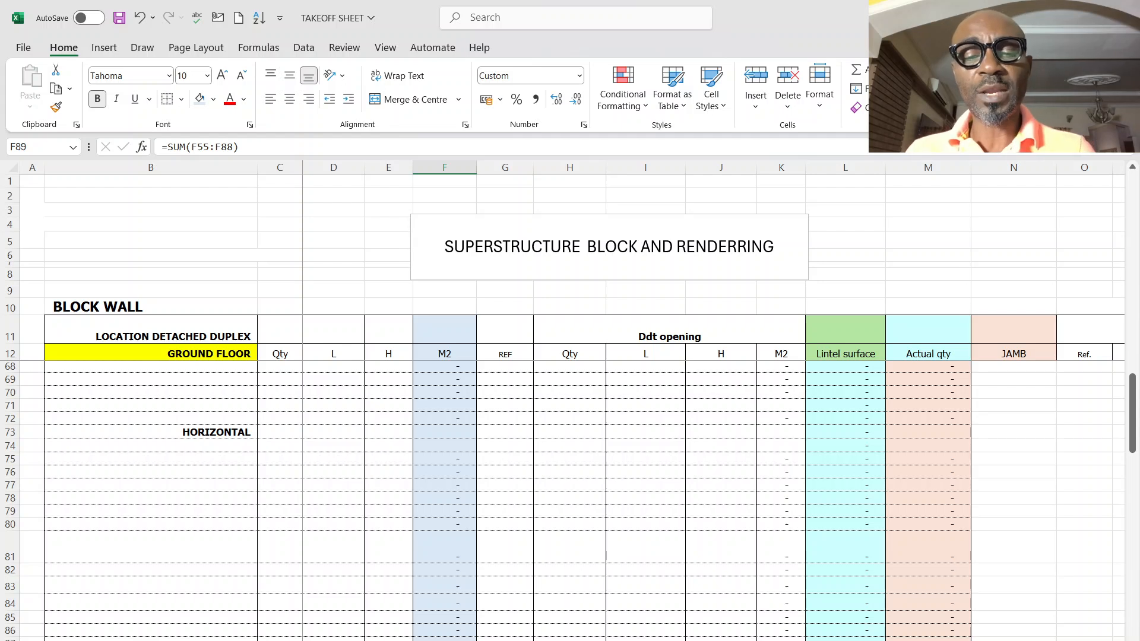
Clear the Qty, L and H entries in C15:E15 and the opening REF, Qty, L and H entries in G15:J15 of BLOCK WALL.
scroll(695, 627, up, 12)
scroll(700, 554, down, 14)
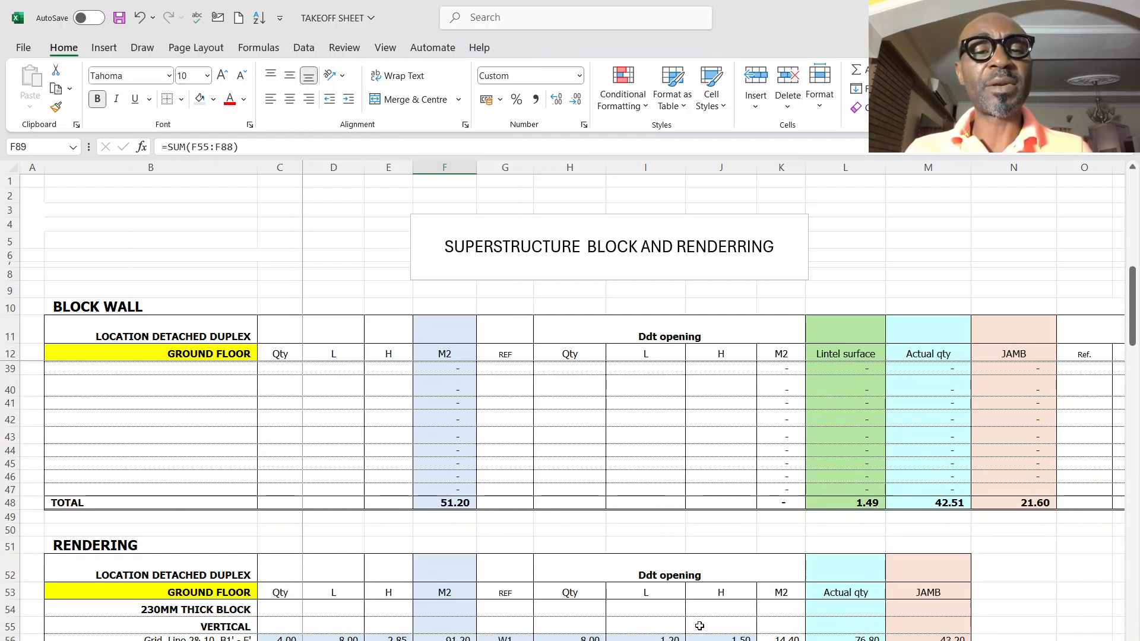
scroll(700, 624, up, 20)
scroll(561, 533, up, 2)
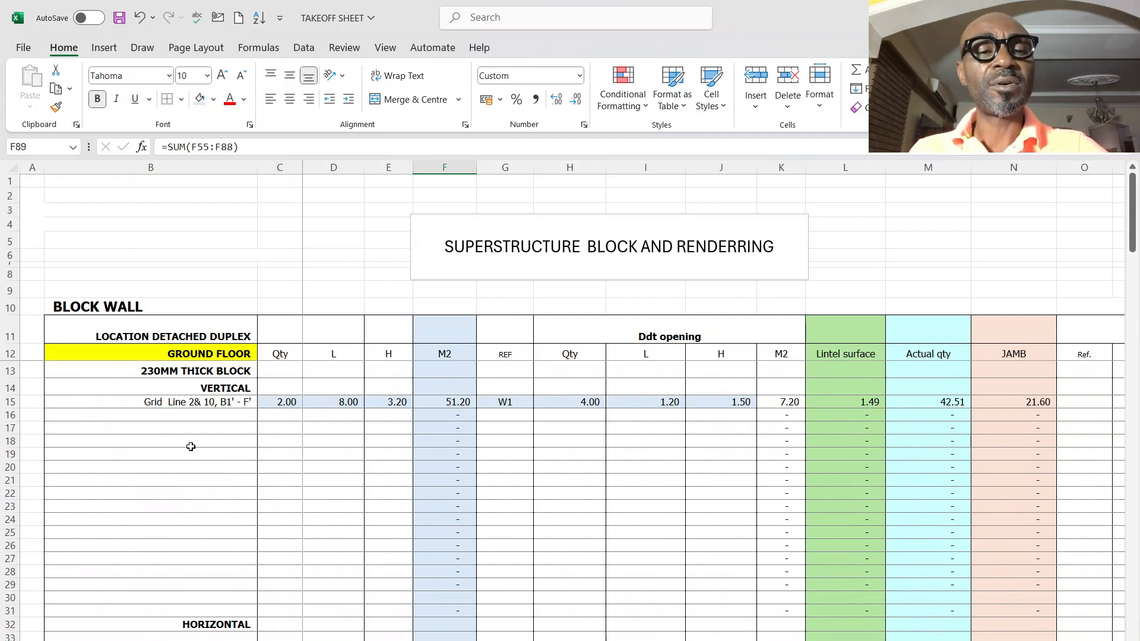
click(209, 420)
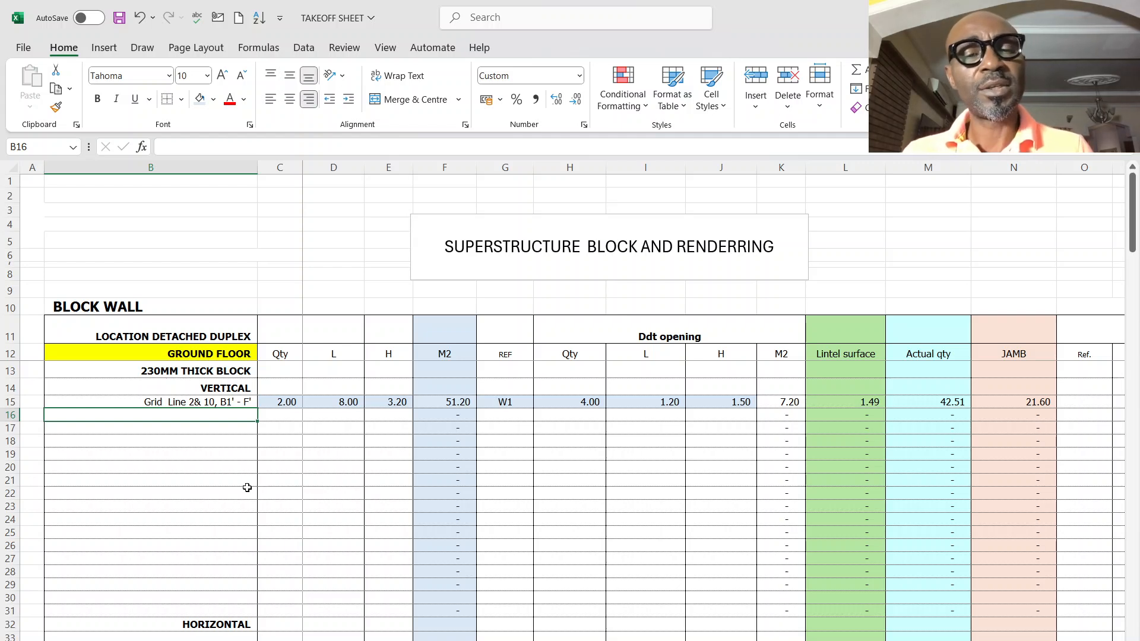
drag(288, 401, 379, 400)
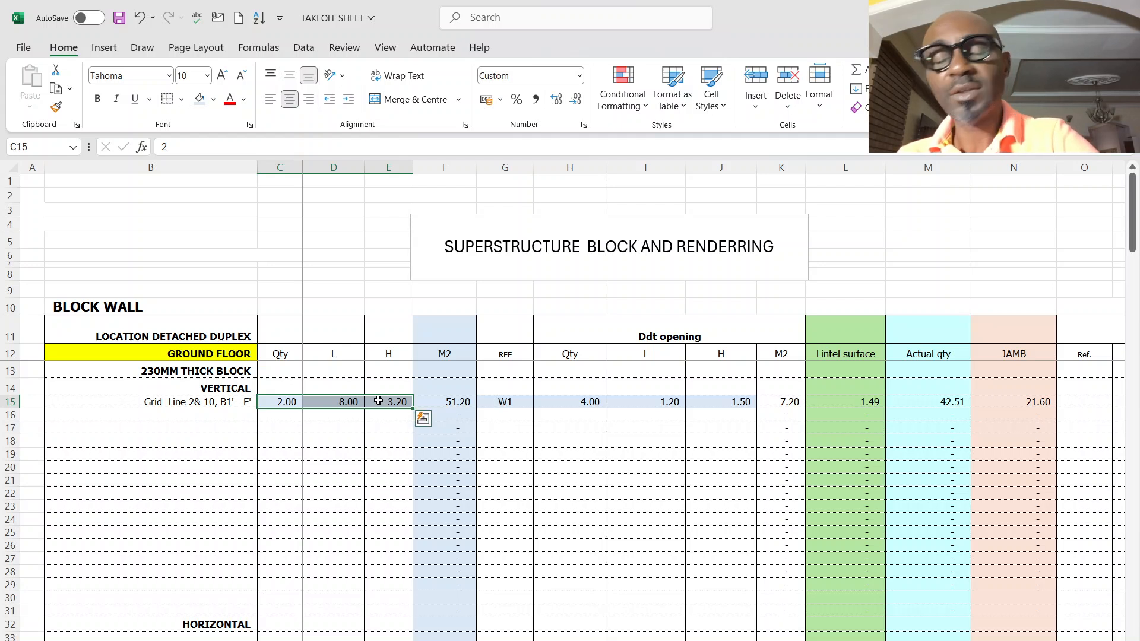
key(Delete)
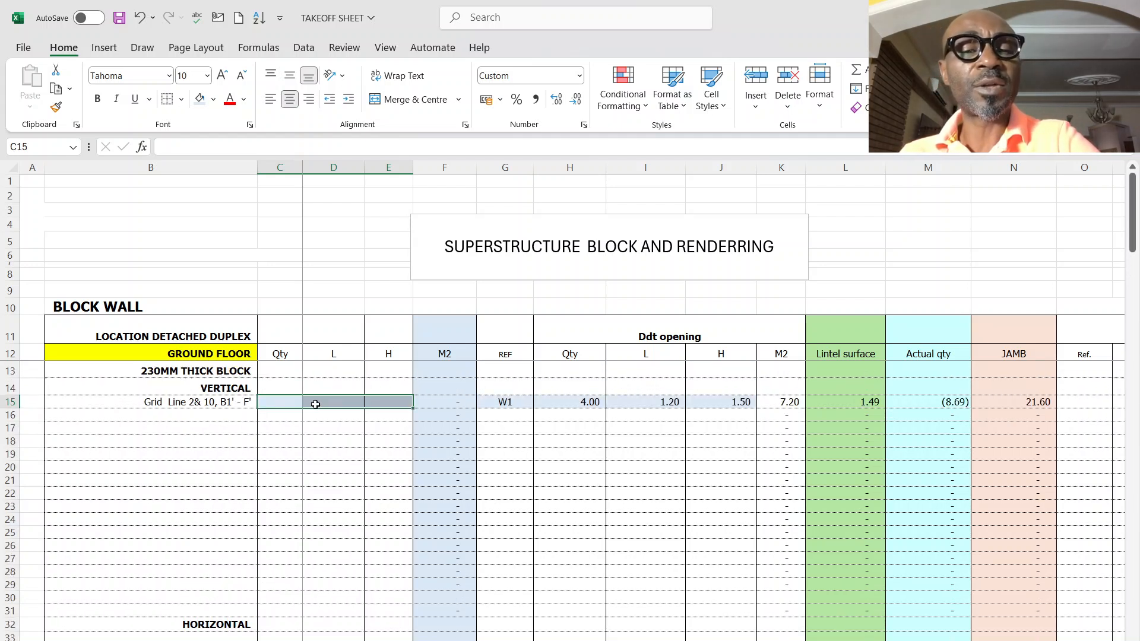
drag(497, 401, 682, 402)
key(Delete)
drag(287, 402, 411, 400)
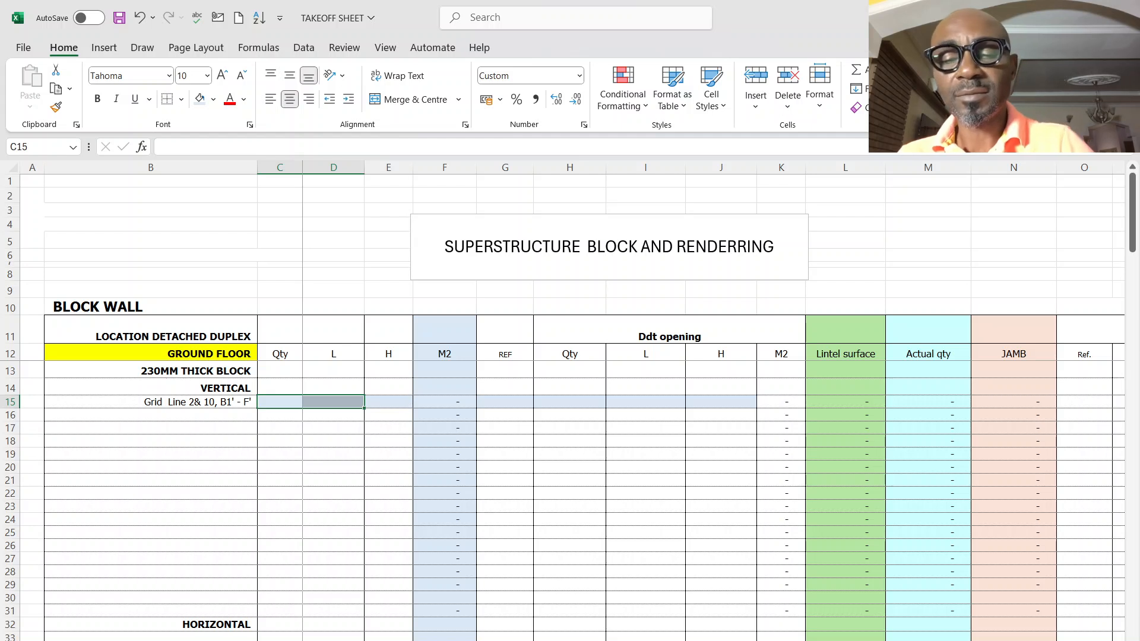
Switch to CITEC-MTN 1_EKITI ARCHI.dwg in AutoCAD and examine the ground floor walls and window tags around the guest bedroom and kitchen.
click(845, 640)
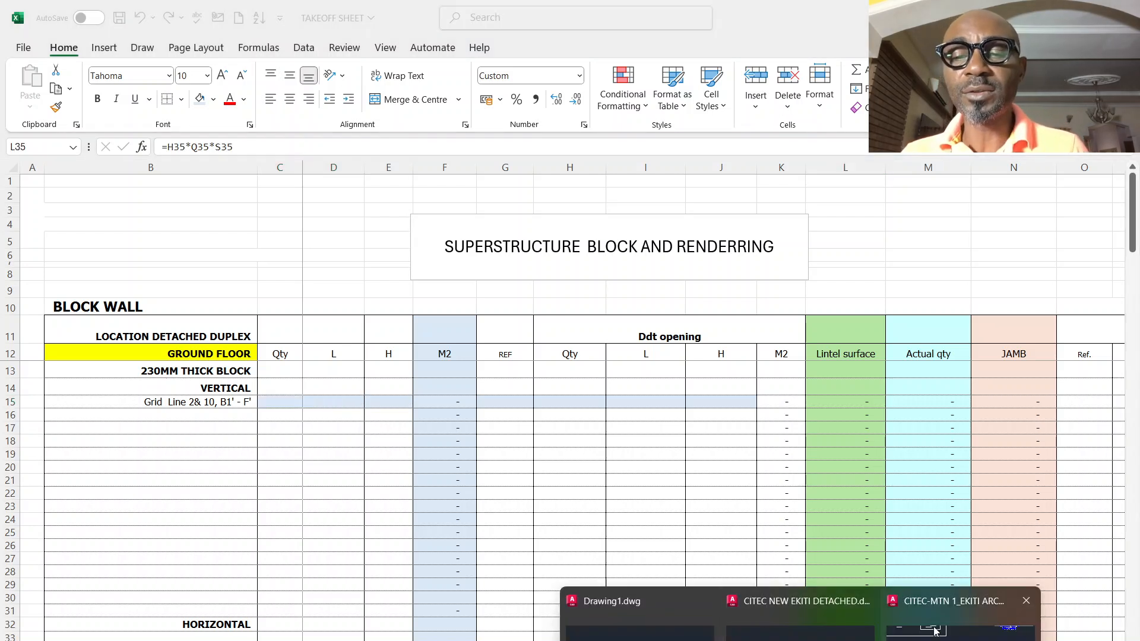
click(959, 617)
scroll(380, 418, up, 5)
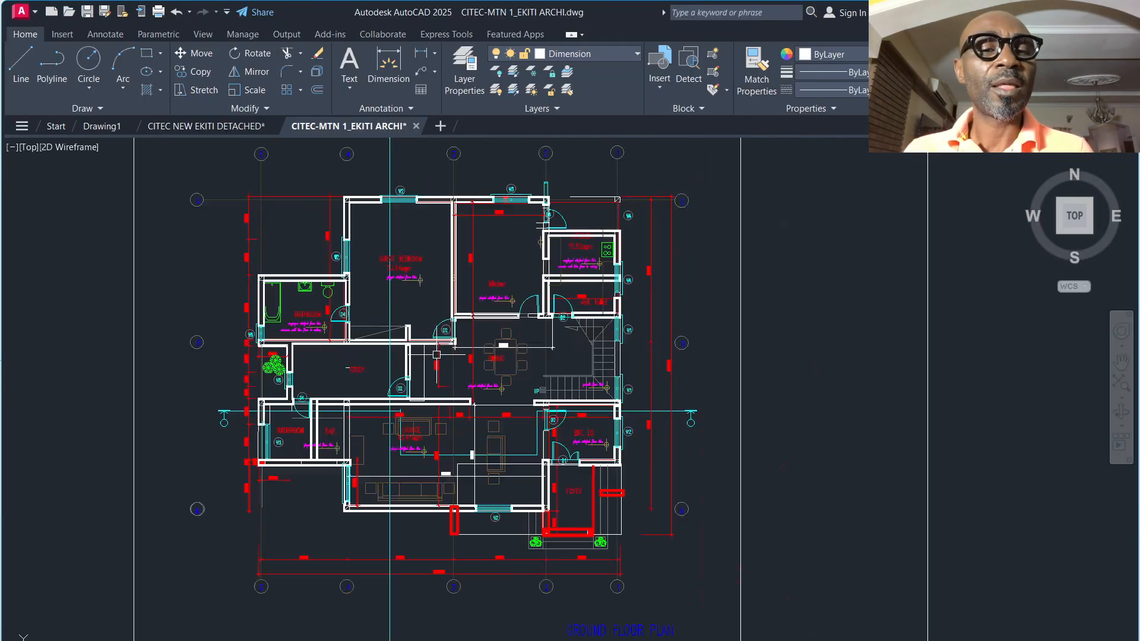
scroll(440, 315, down, 4)
scroll(467, 293, up, 5)
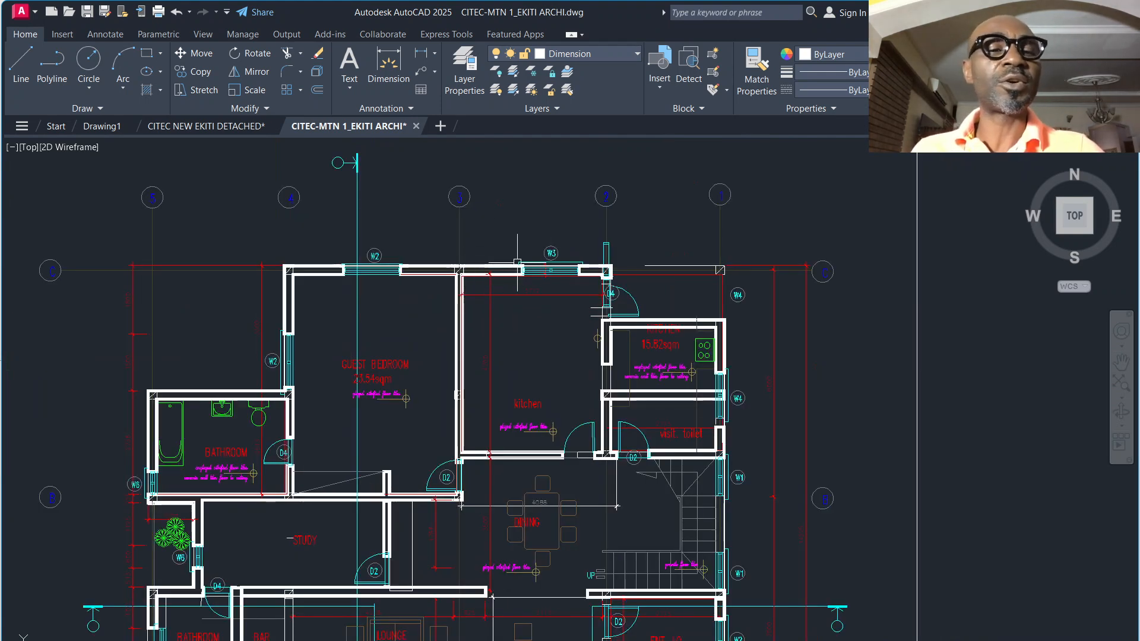
scroll(516, 252, down, 2)
scroll(258, 282, up, 4)
scroll(180, 264, down, 2)
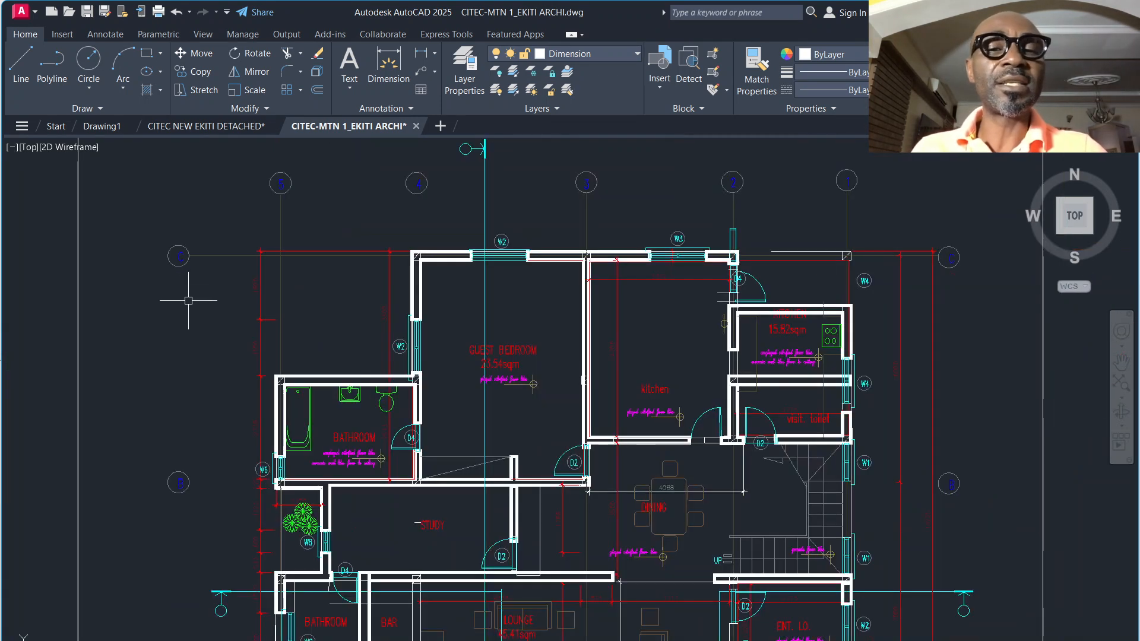
scroll(188, 305, down, 2)
scroll(416, 243, up, 1)
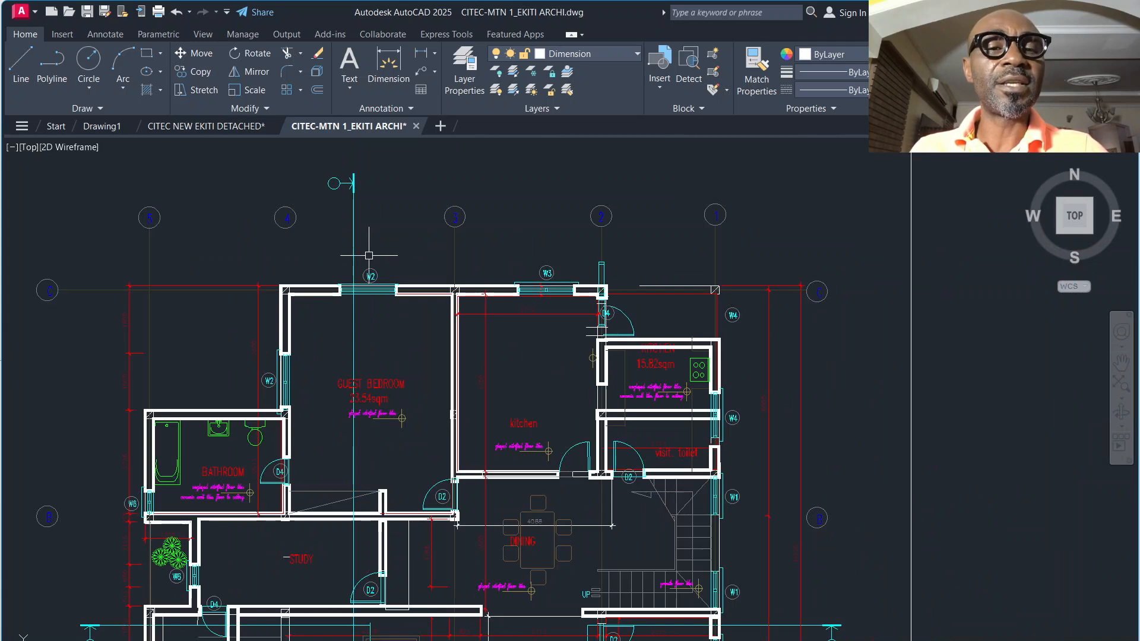
scroll(333, 279, up, 3)
scroll(298, 292, down, 2)
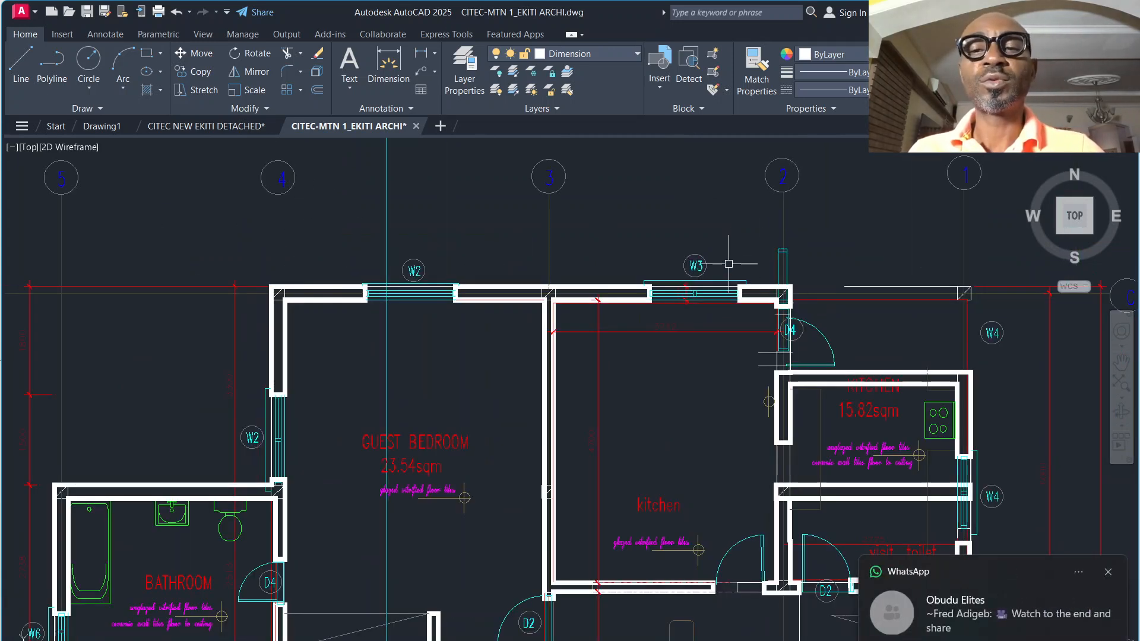
Dimension the full outer length of the guest bedroom and kitchen wall between grid lines 4 and 2, placing it above the window tags.
right_click(608, 203)
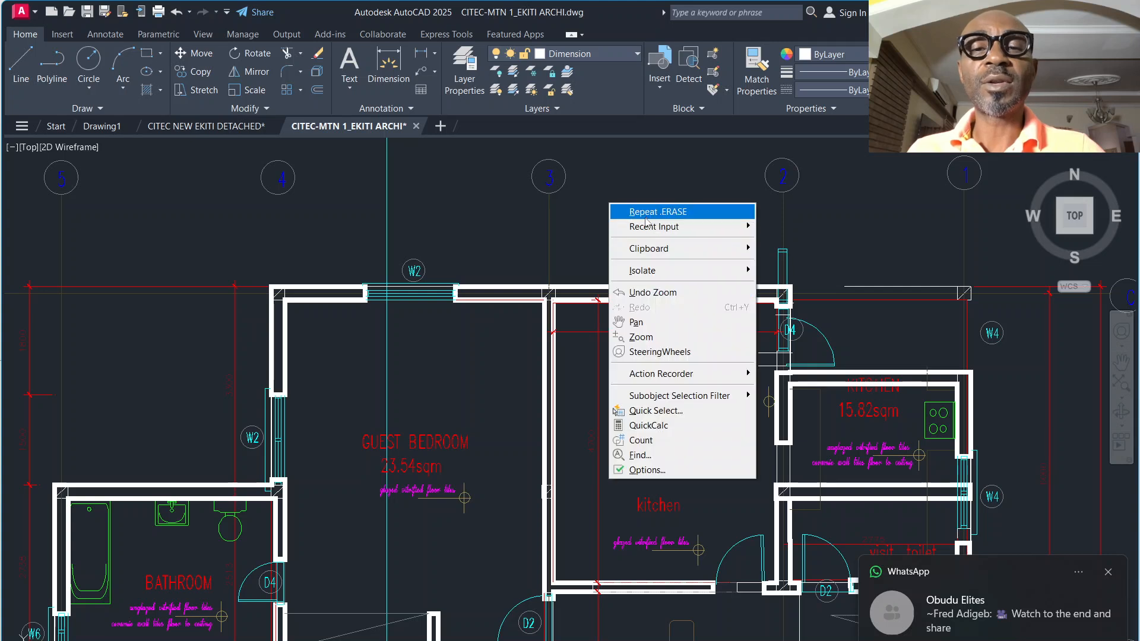
click(397, 54)
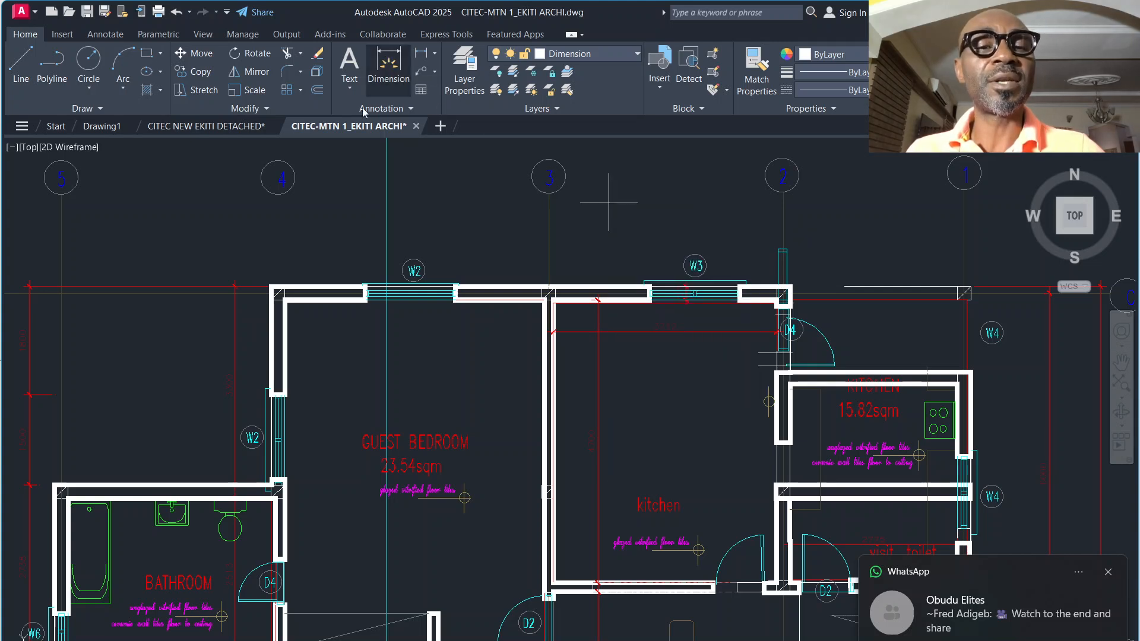
click(273, 286)
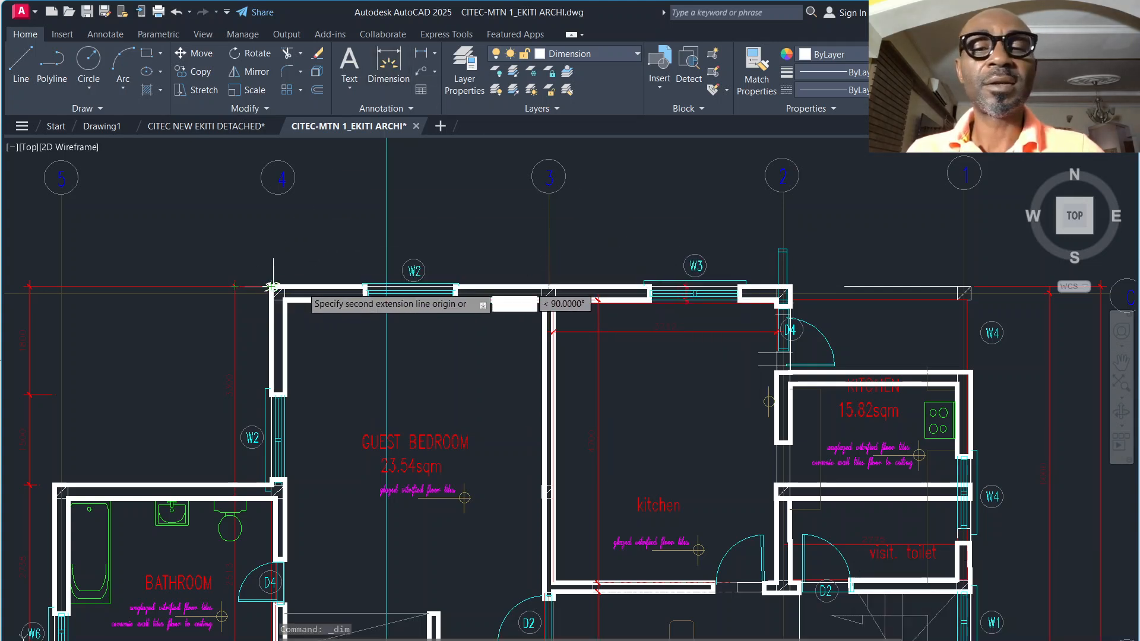
click(790, 287)
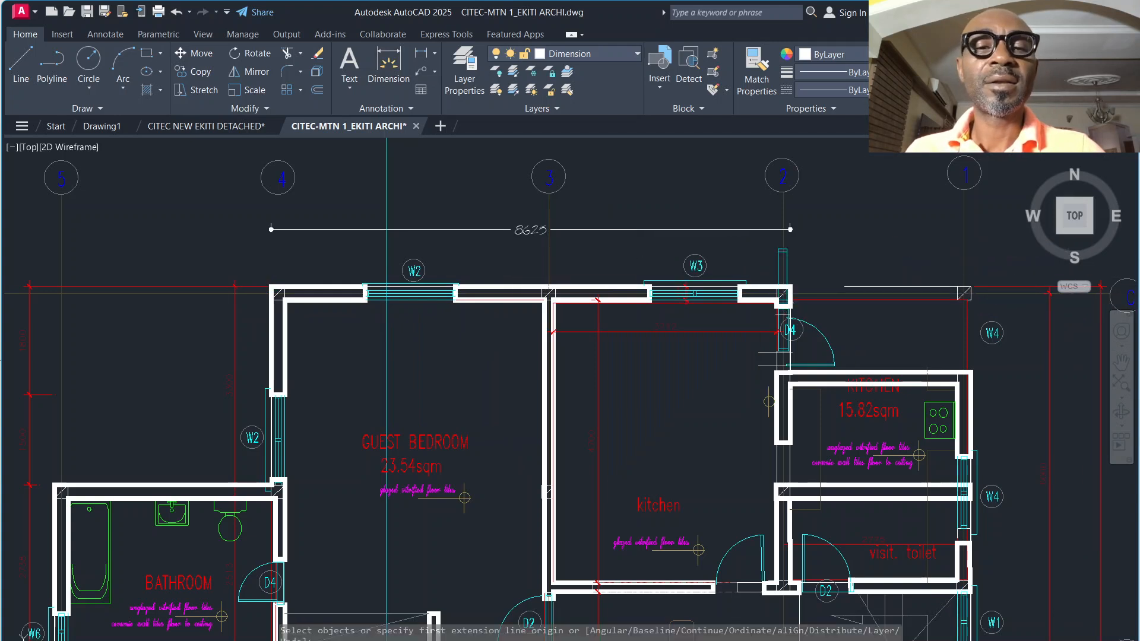
click(538, 228)
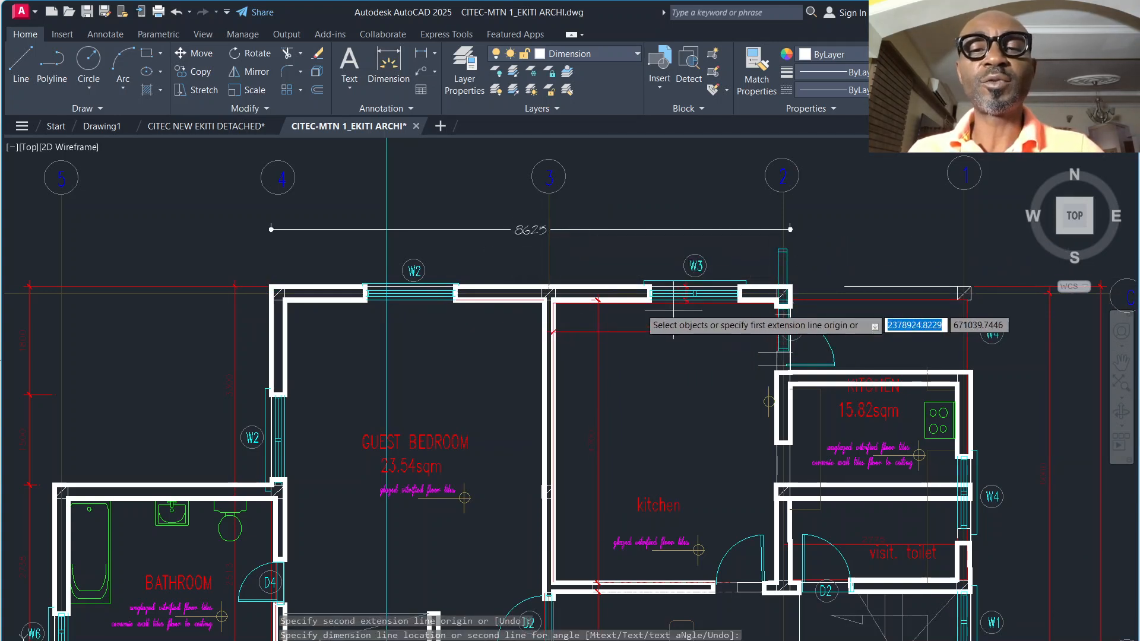
Dimension the width of the W2 window opening in the guest bedroom's wall between grids 4 and 3, placing it above the W2 tag.
scroll(432, 304, up, 2)
right_click(507, 221)
click(537, 237)
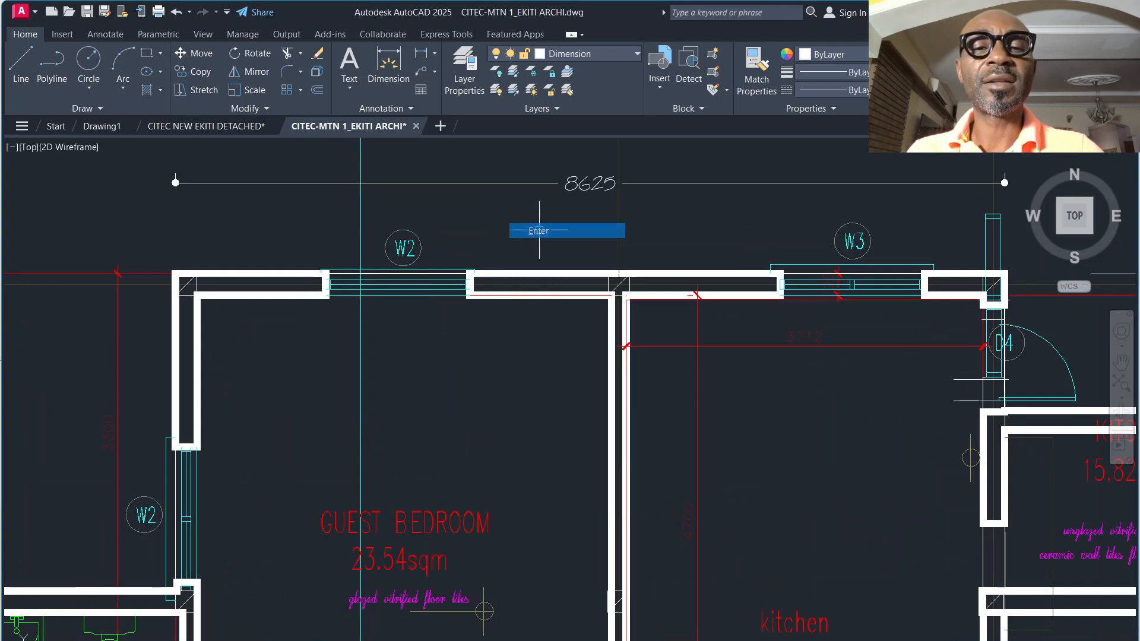
right_click(812, 298)
click(855, 306)
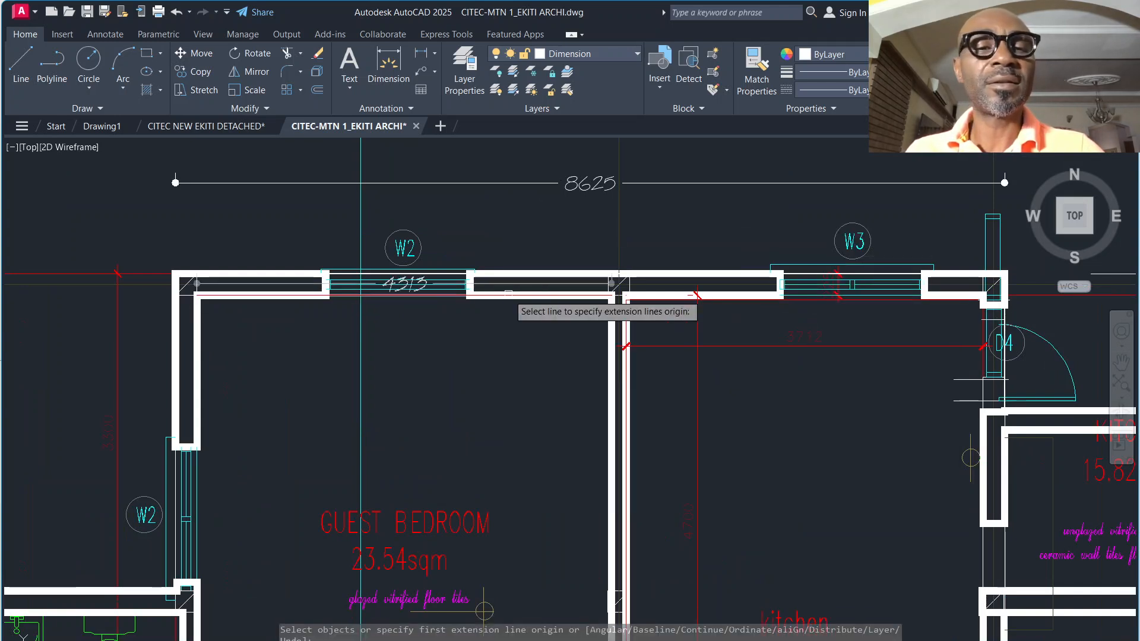
click(327, 291)
click(469, 289)
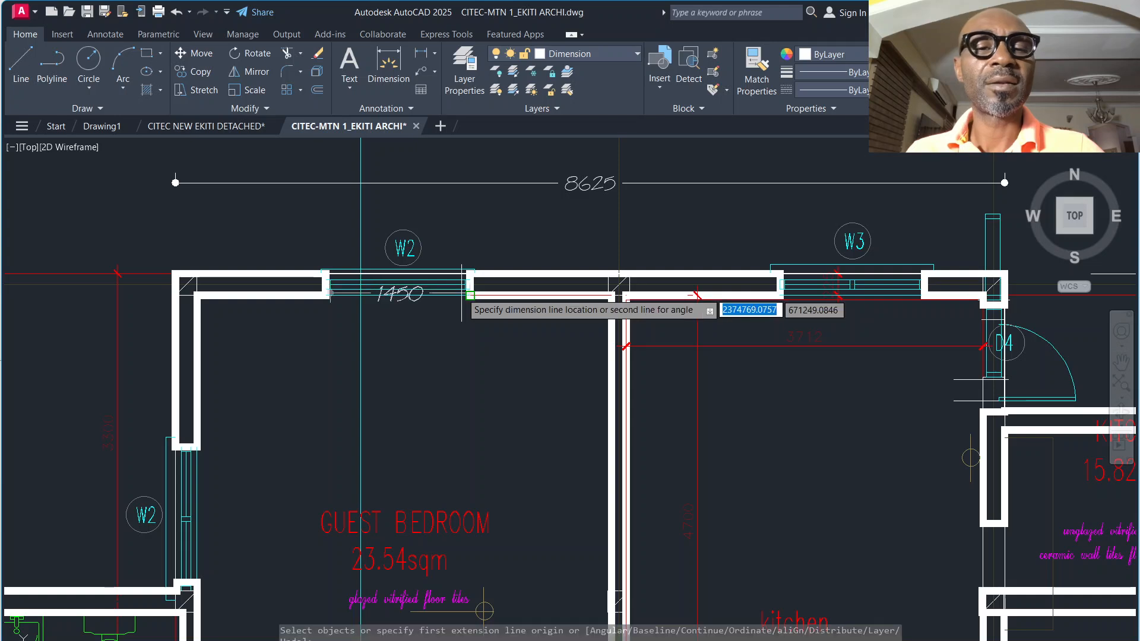
click(468, 206)
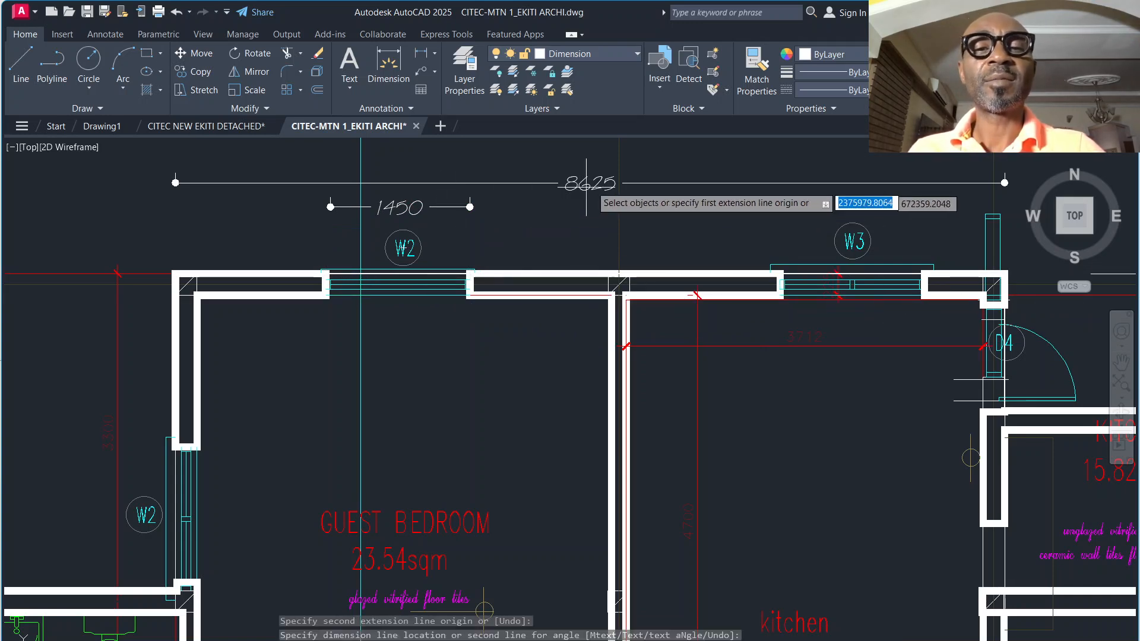
Switch back to TAKEOFF SHEET in Excel and change the wall description in B15 to "Grid Line C, 2 - 4".
scroll(594, 234, down, 2)
scroll(596, 252, down, 2)
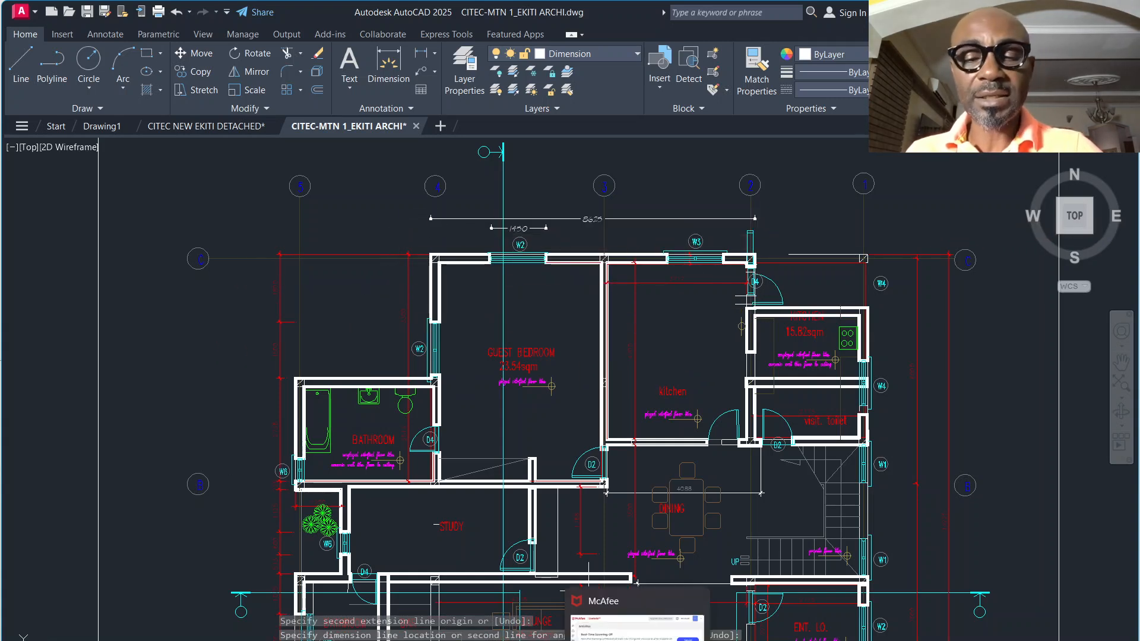
click(702, 640)
click(861, 623)
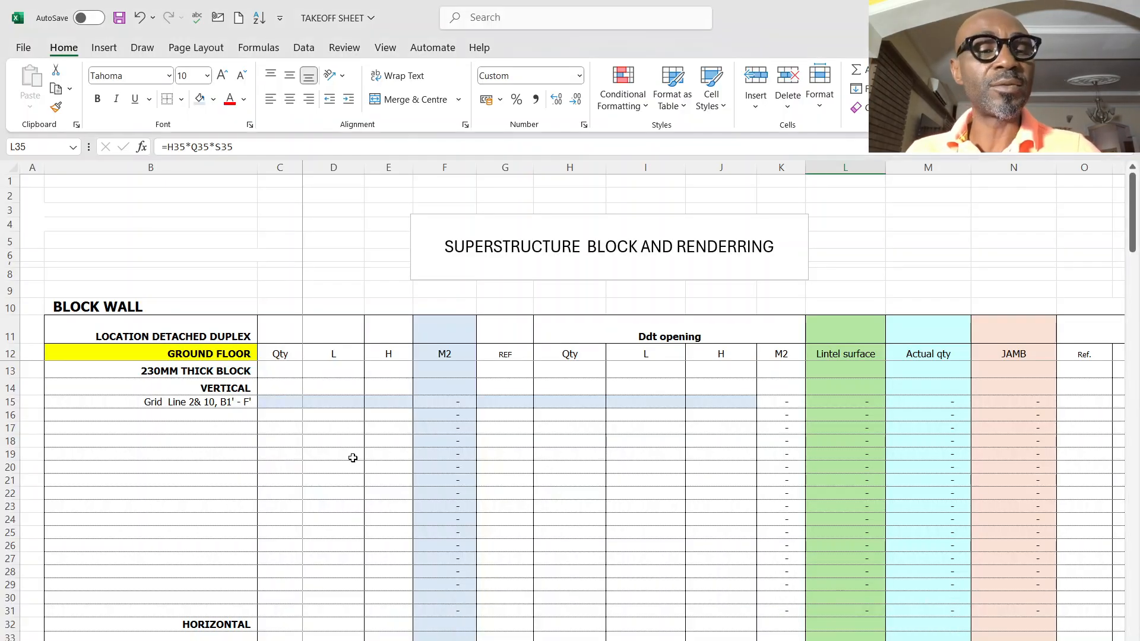
click(224, 403)
click(213, 147)
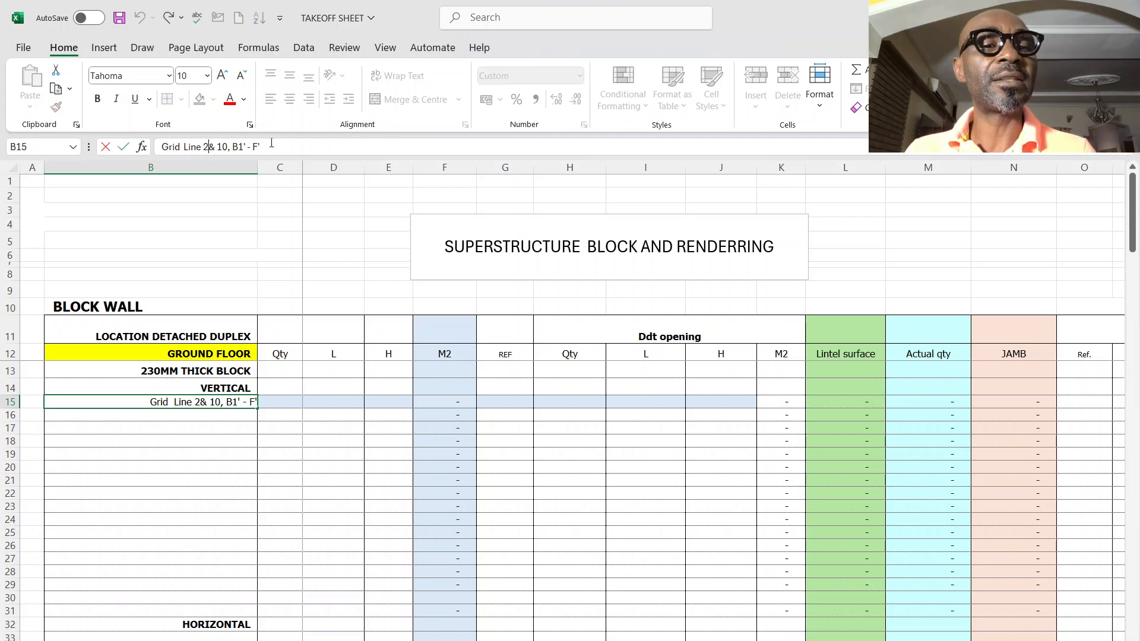
key(BackSpace)
text(C)
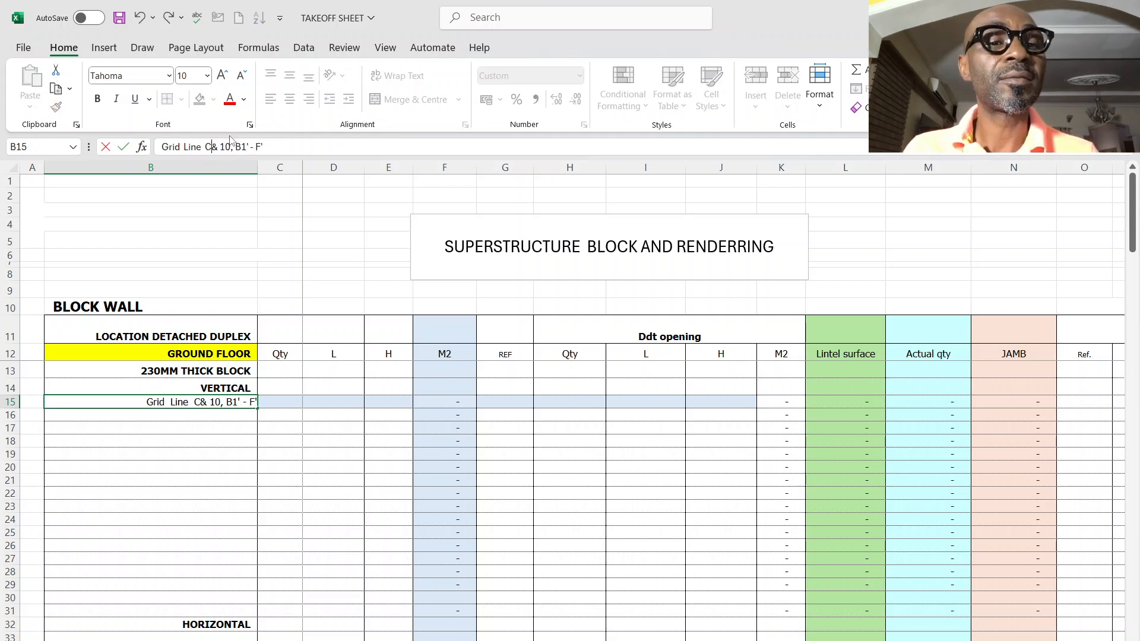
key(BackSpace)
key(BackSpace)
key(BackSpace)
key(BackSpace)
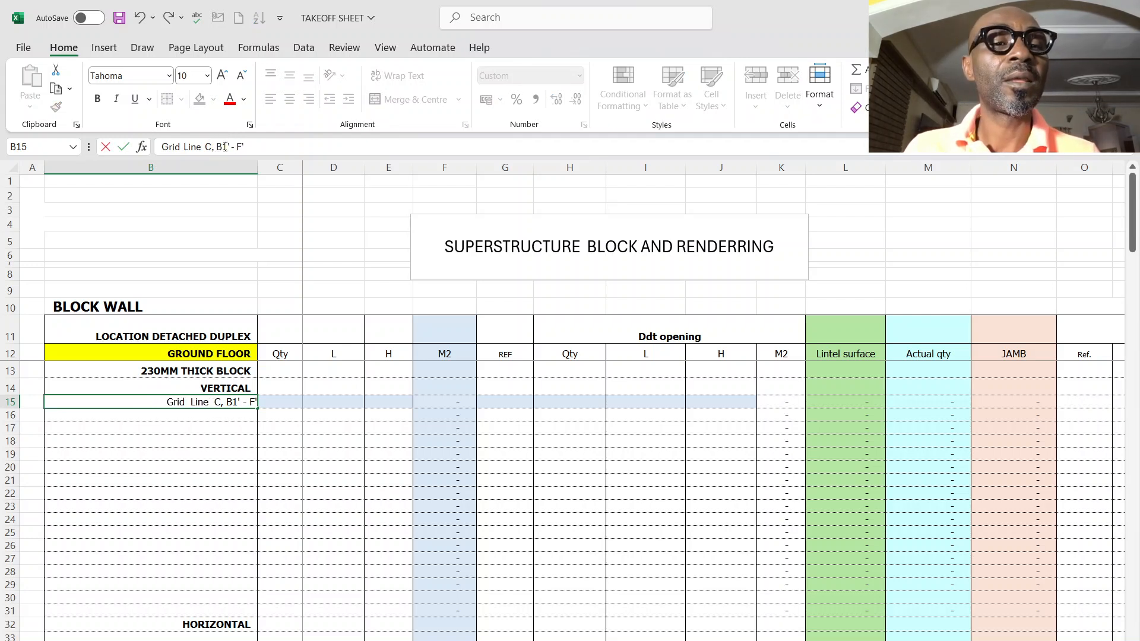
key(BackSpace)
key(BackSpace)
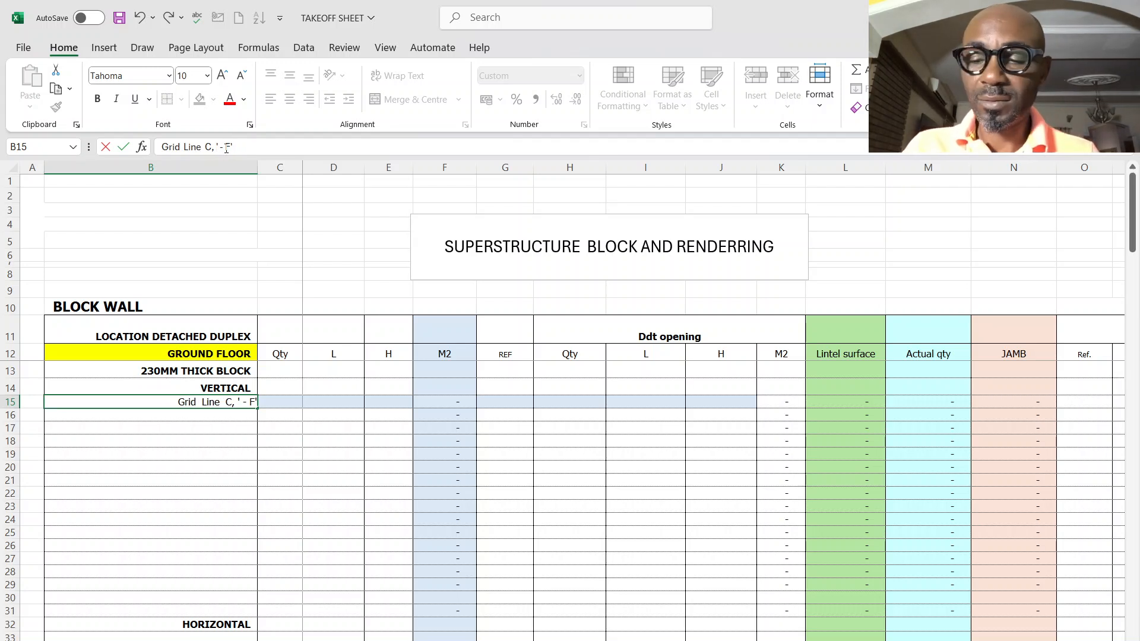
key(Delete)
text(2)
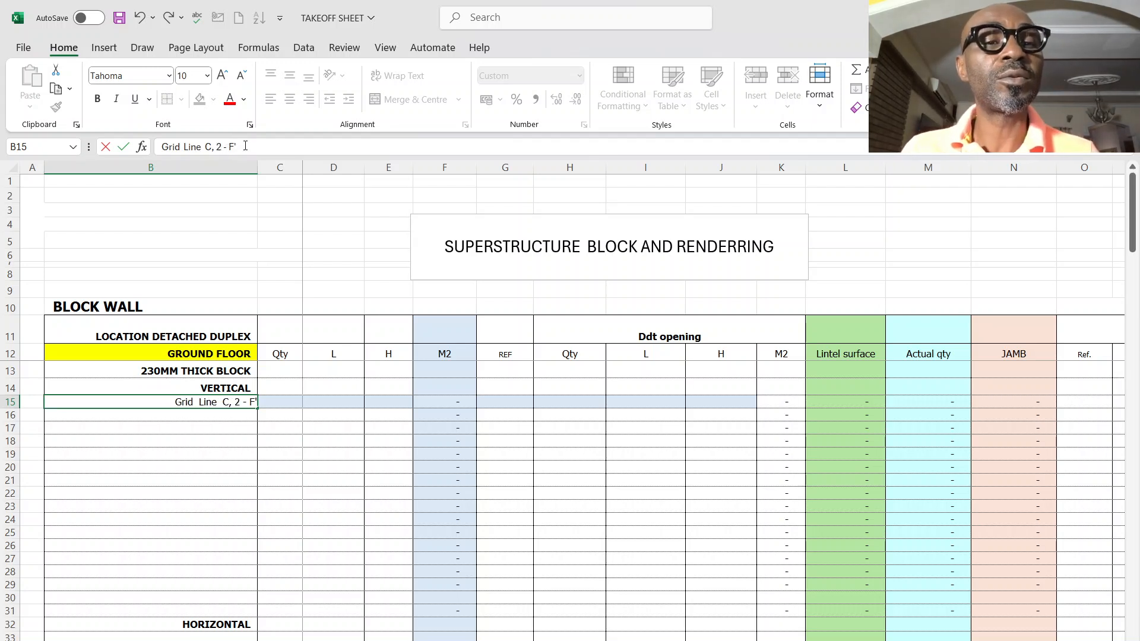
key(BackSpace)
key(BackSpace)
text(4)
Enter the Grid Line C wall dimensions in row 15: Qty 1, L 8.6 and H 3.2.
click(287, 404)
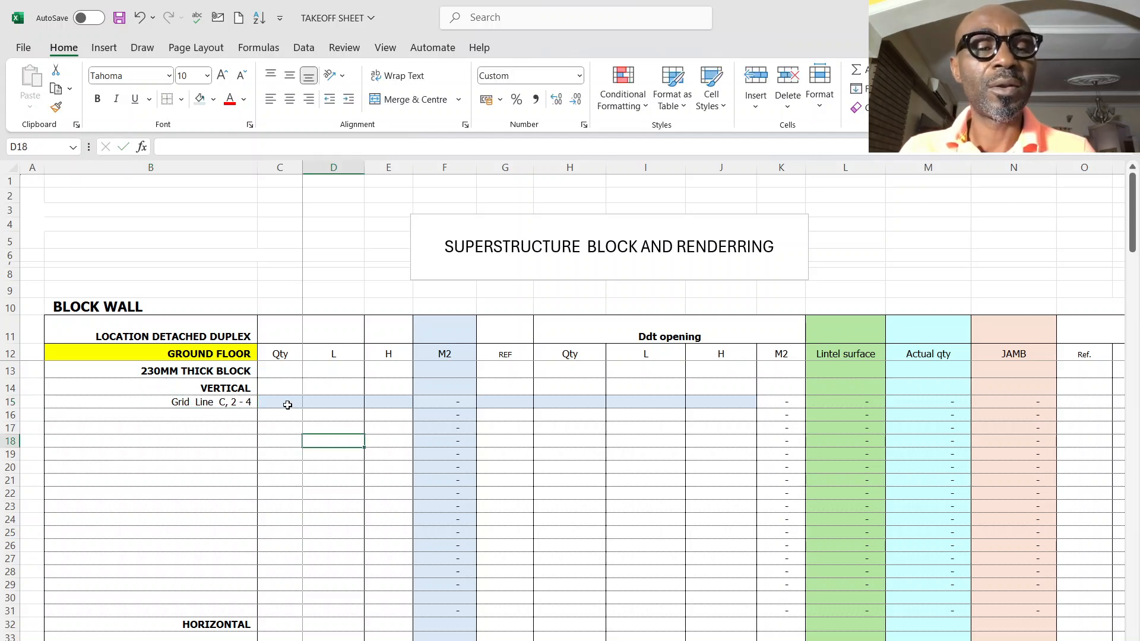
text(1)
click(339, 404)
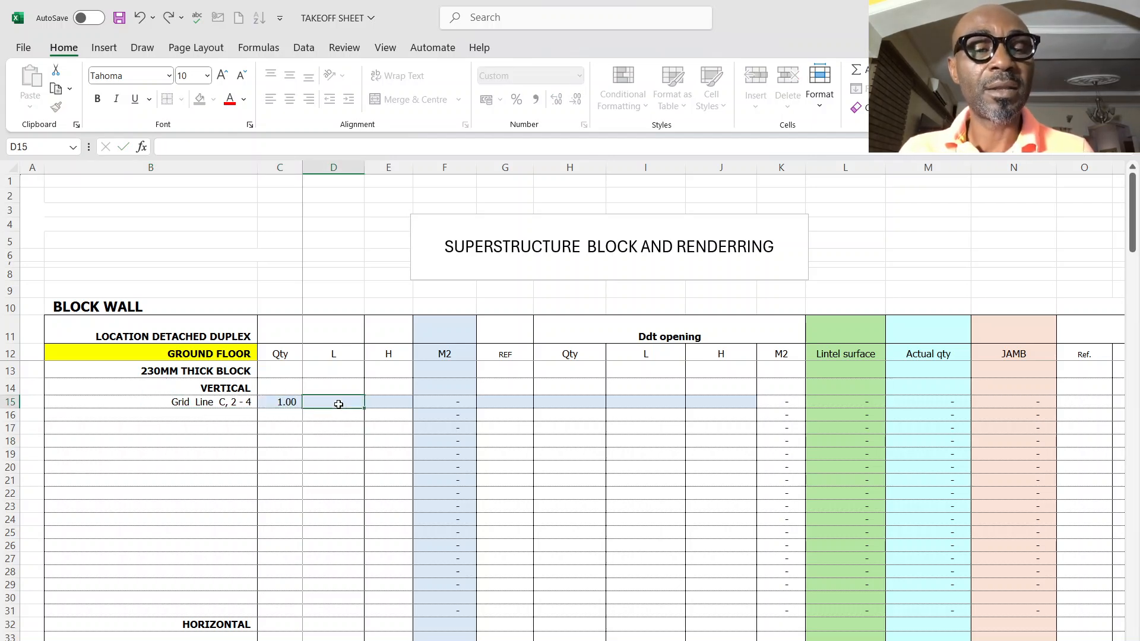
text(8.6)
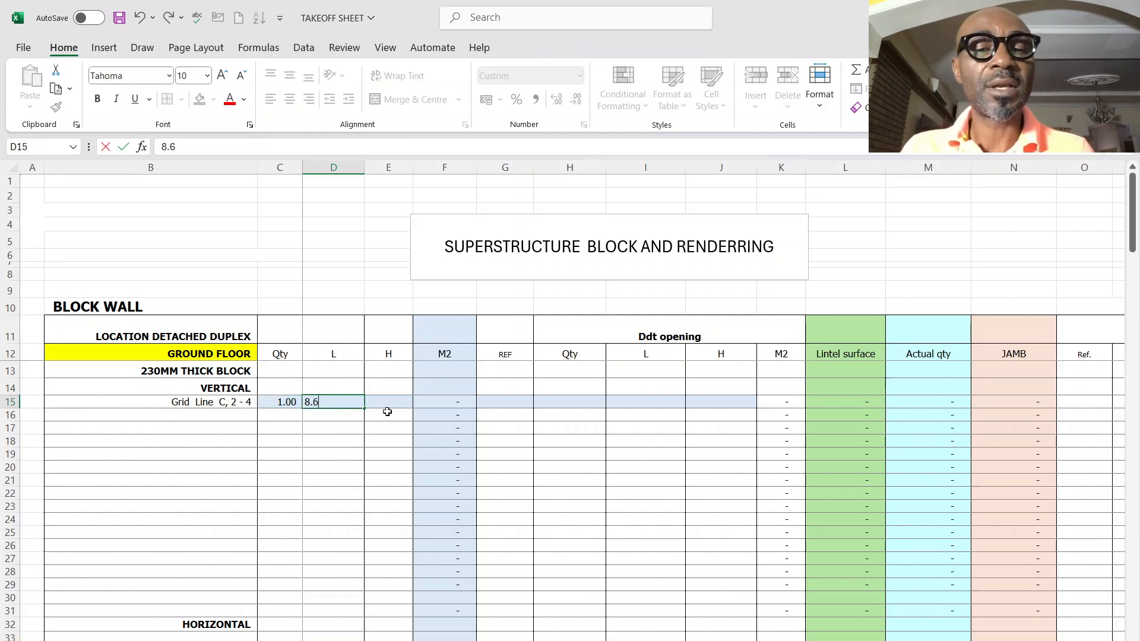
click(390, 402)
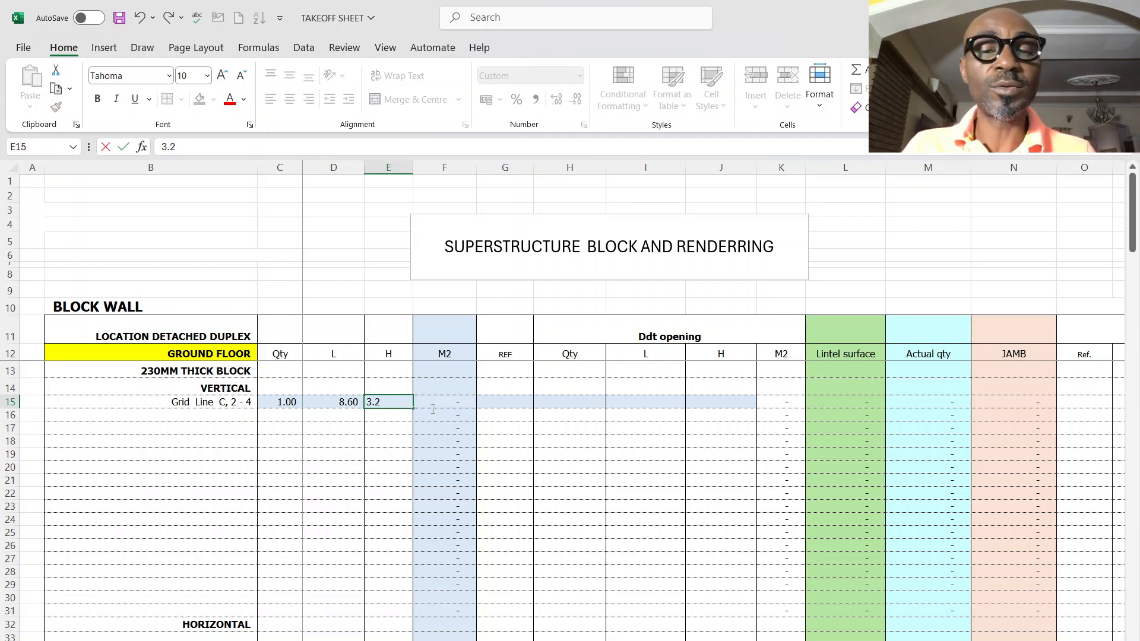
Enter W1 as the opening reference in G15 for the Grid Line C wall.
click(514, 398)
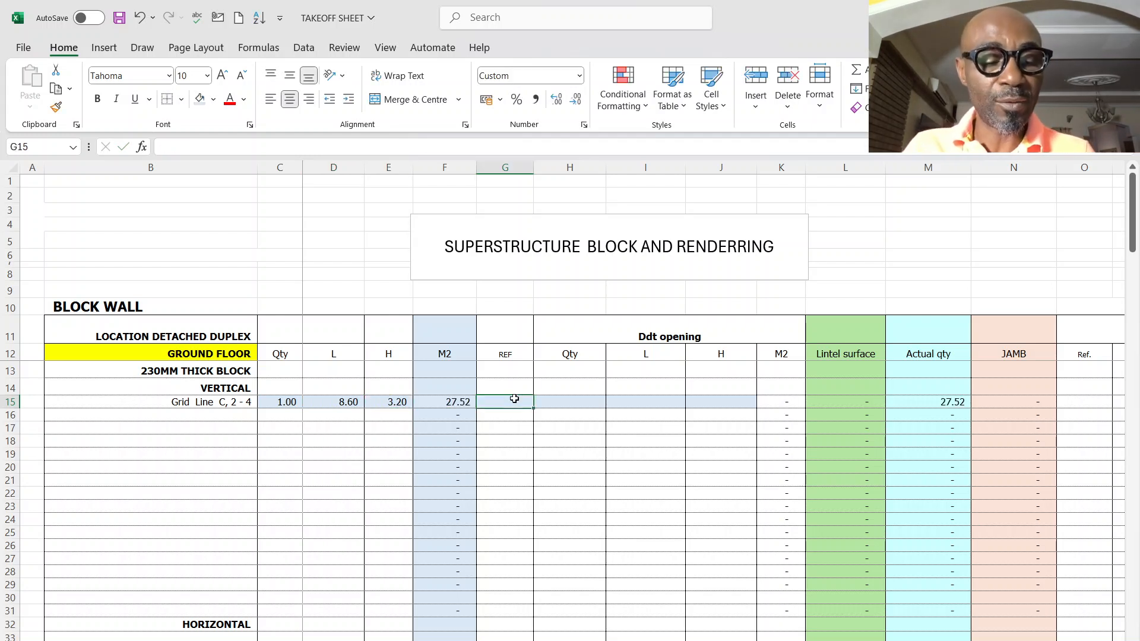
text(W1)
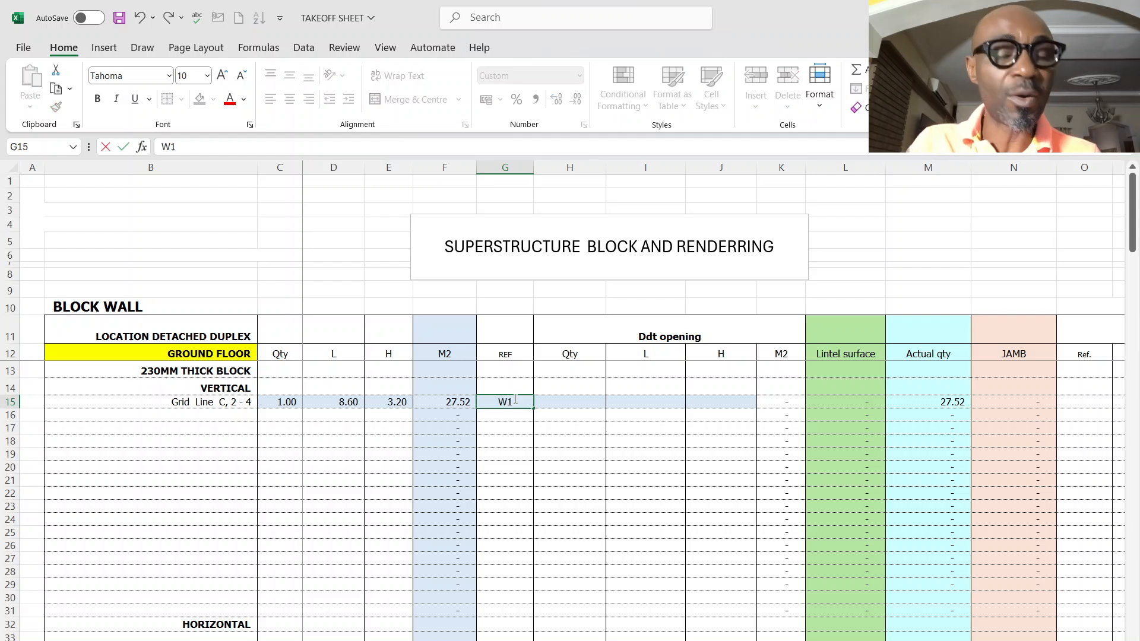
click(580, 399)
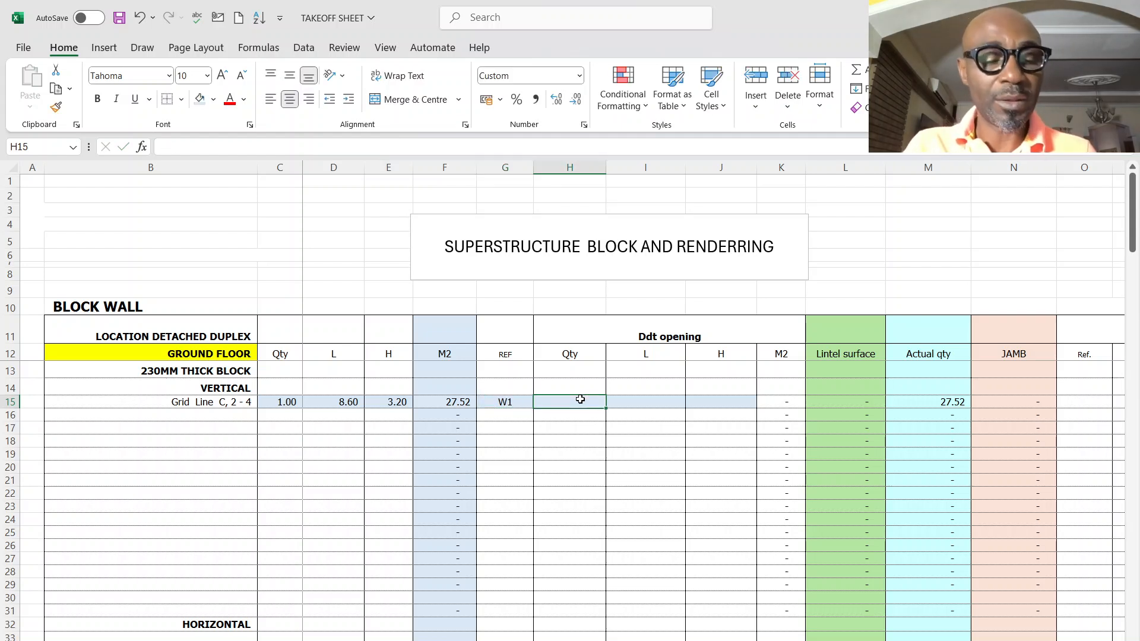
Enter the W1 opening sizes in row 15: 1.45 in H15 and 1.5 in I15.
text(1.45)
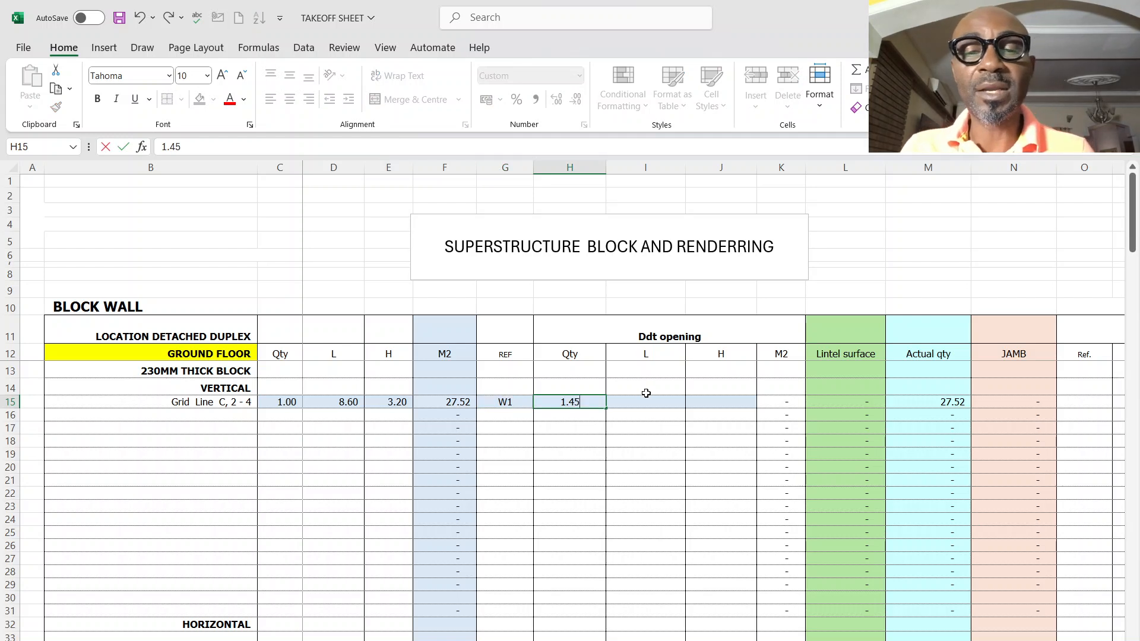
click(645, 400)
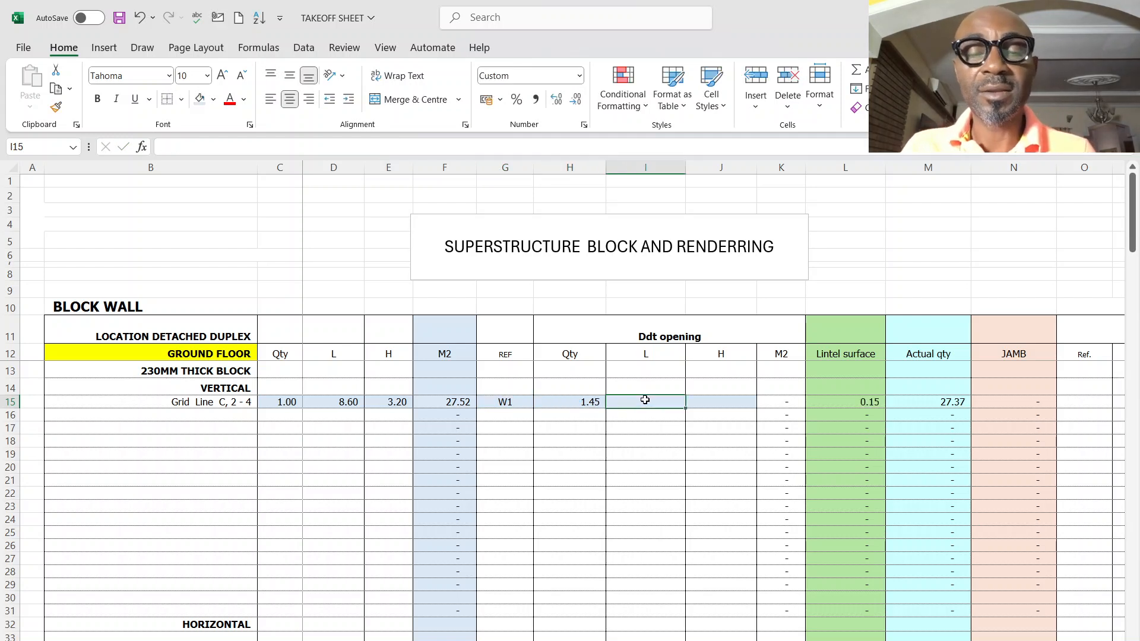
text(1.5)
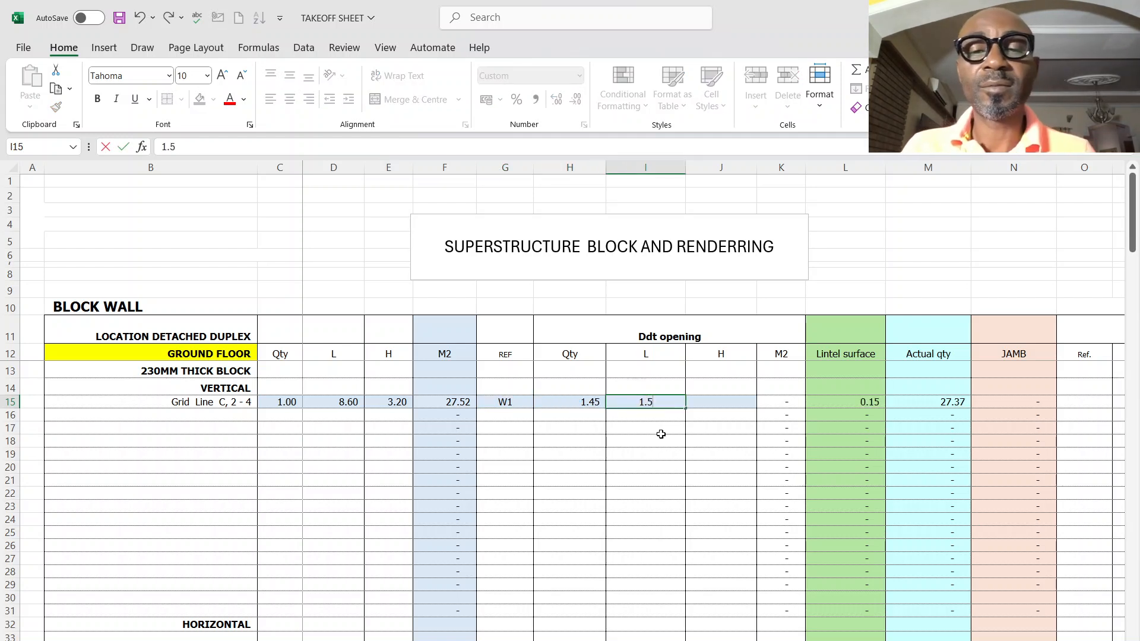
key(Return)
click(712, 404)
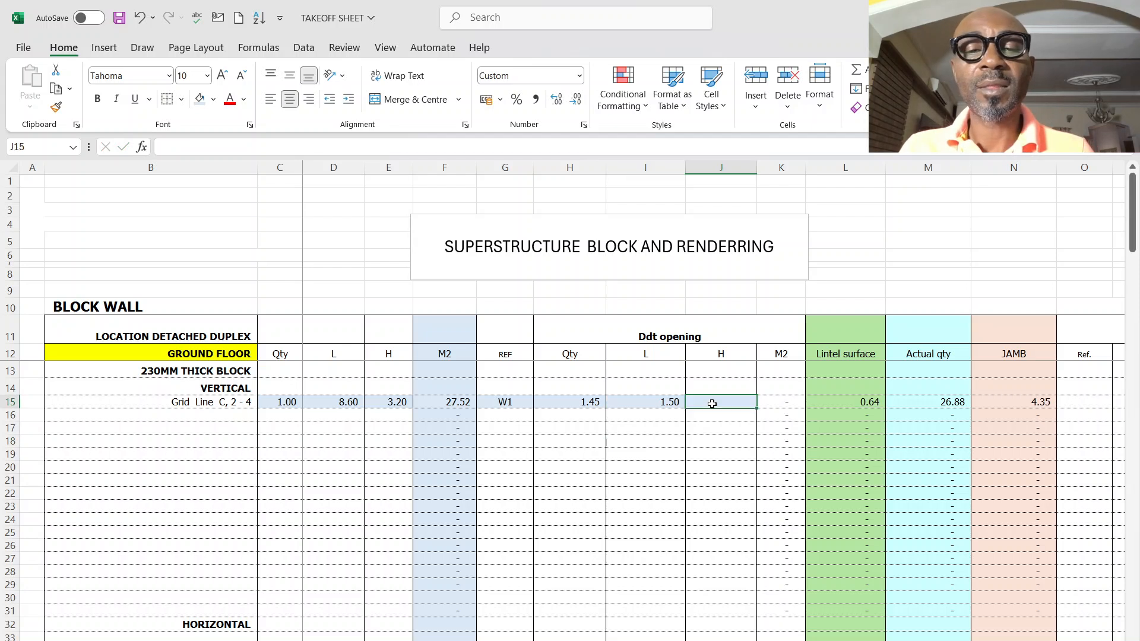
Copy the opening sizes 1.45 and 1.5 into the L and H cells I15:J15, and set the opening Qty in H15 to 2.
drag(589, 402, 638, 399)
right_click(636, 401)
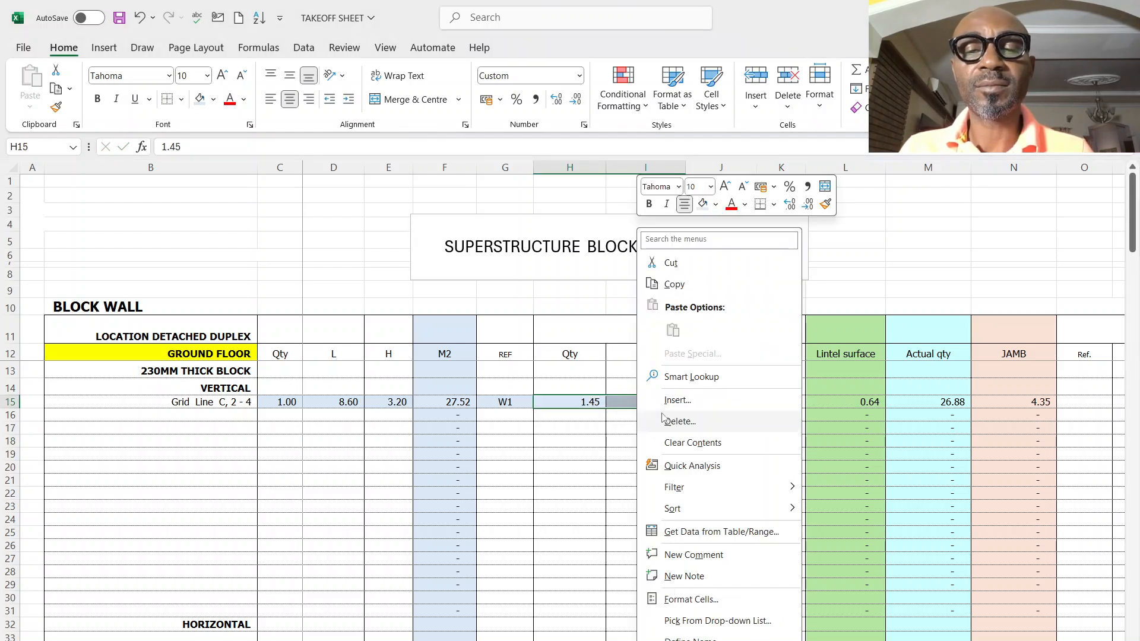
click(659, 284)
click(637, 402)
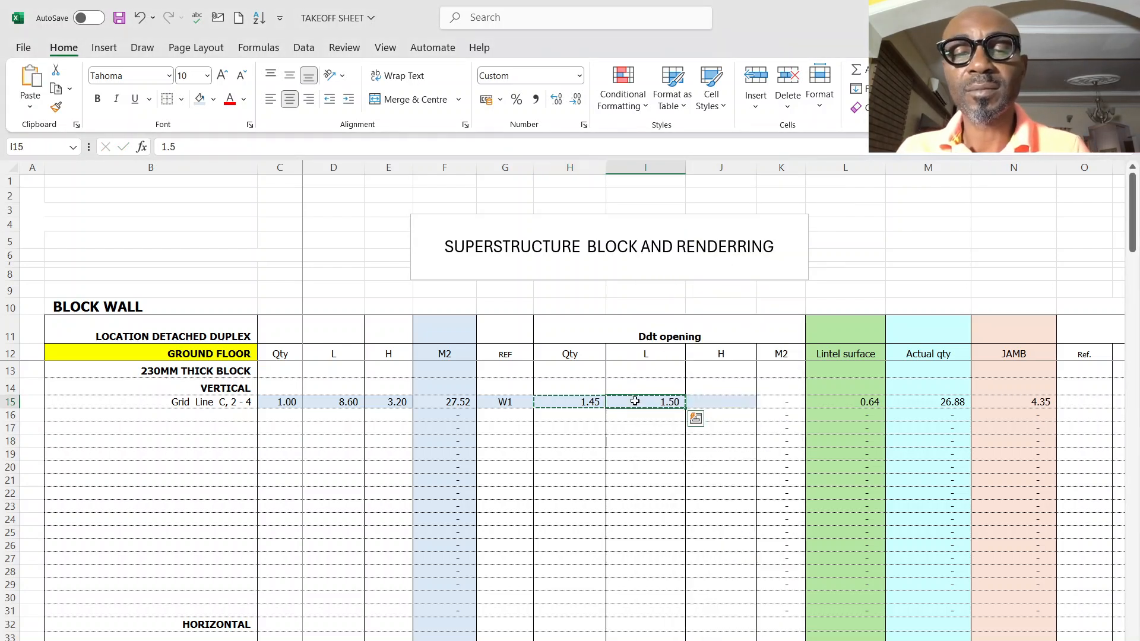
key(Return)
click(568, 402)
text(2)
click(589, 454)
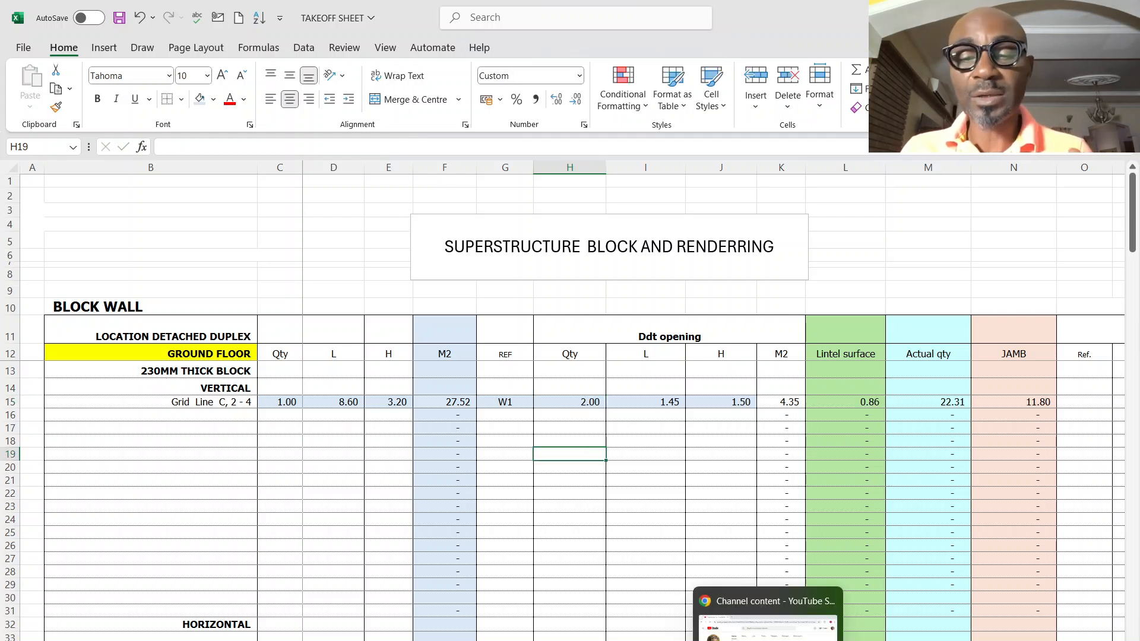
Switch to the CITEC-MTN 1_EKITI ARCHI drawing in AutoCAD and dimension the outer wall of the 15.82sqm kitchen, placing the dimension above it.
mouse_move(800, 640)
click(960, 617)
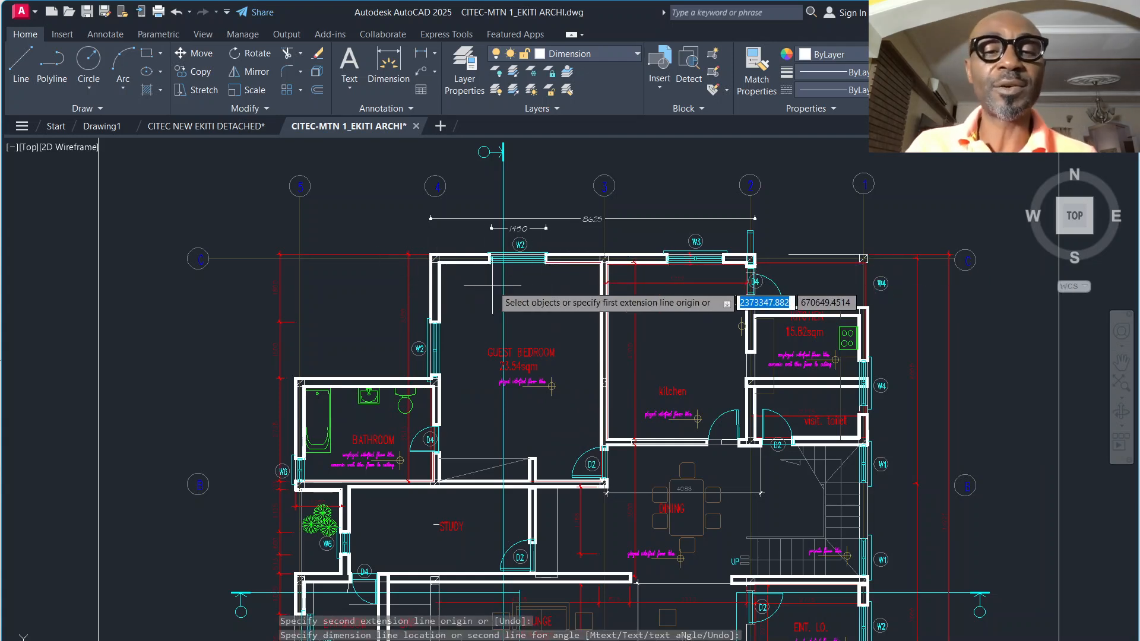
scroll(852, 258, up, 2)
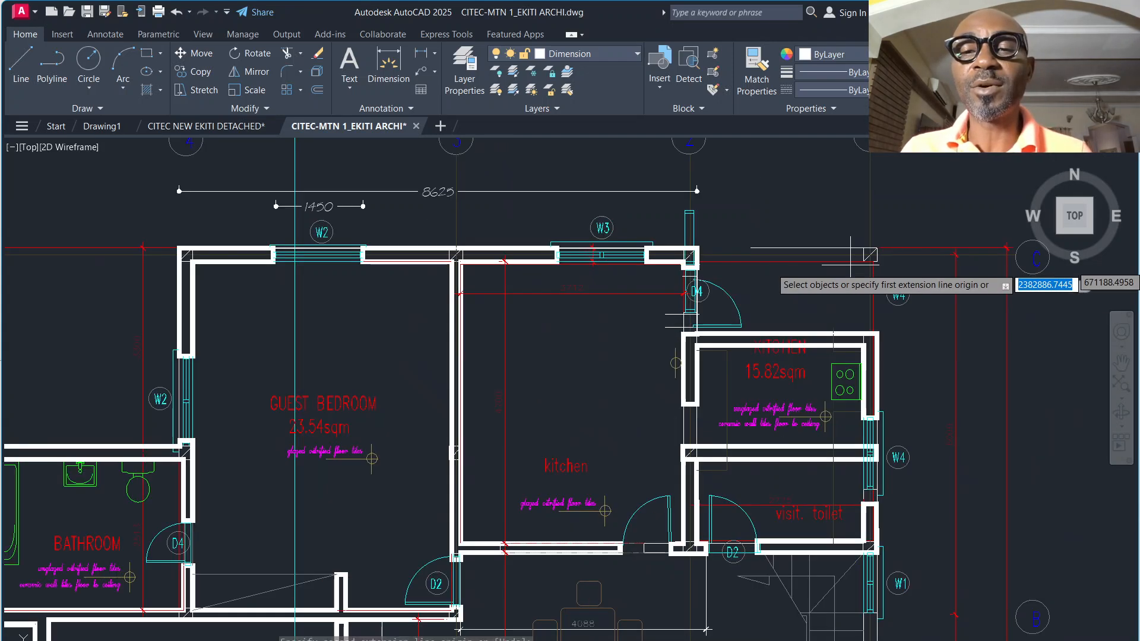
right_click(822, 287)
click(847, 295)
right_click(821, 292)
click(845, 296)
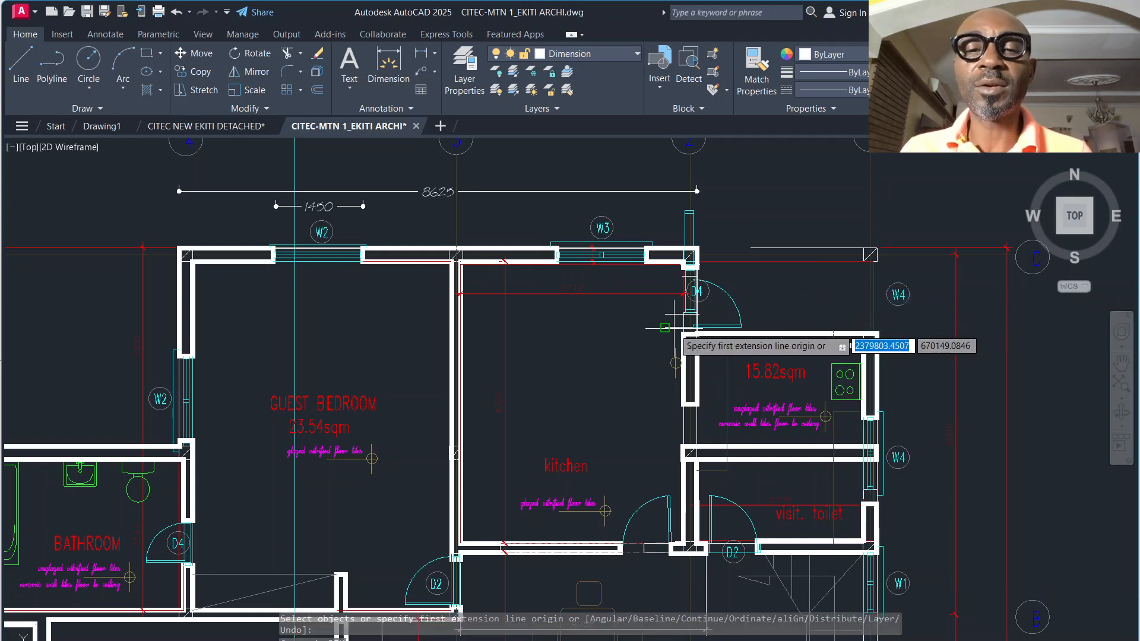
click(682, 327)
click(877, 327)
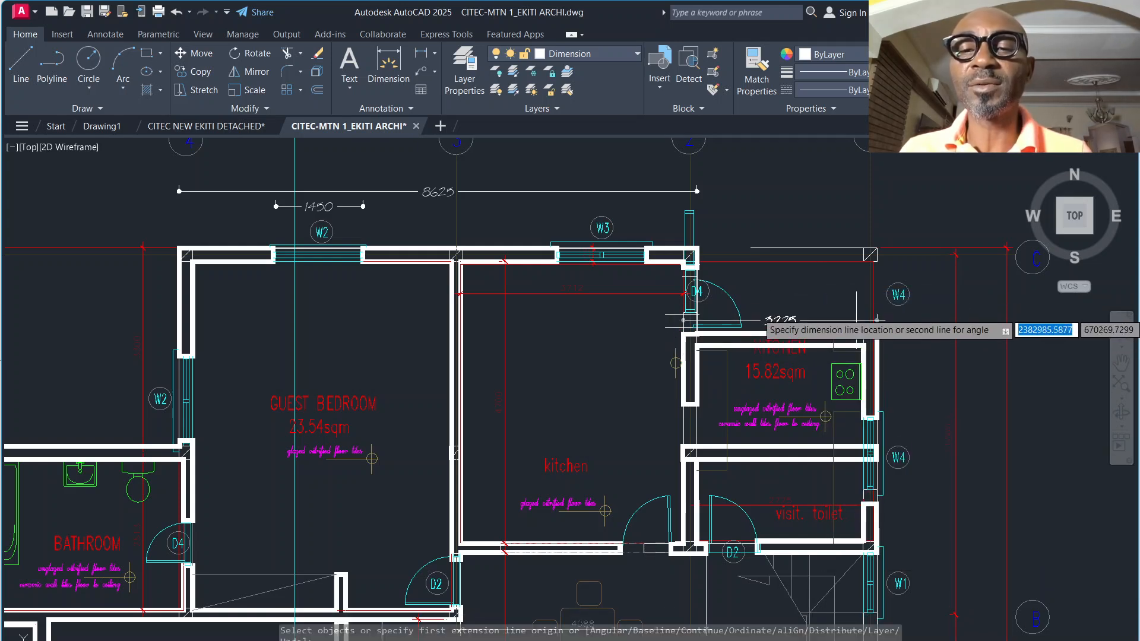
scroll(842, 302, up, 4)
click(830, 304)
scroll(830, 305, down, 6)
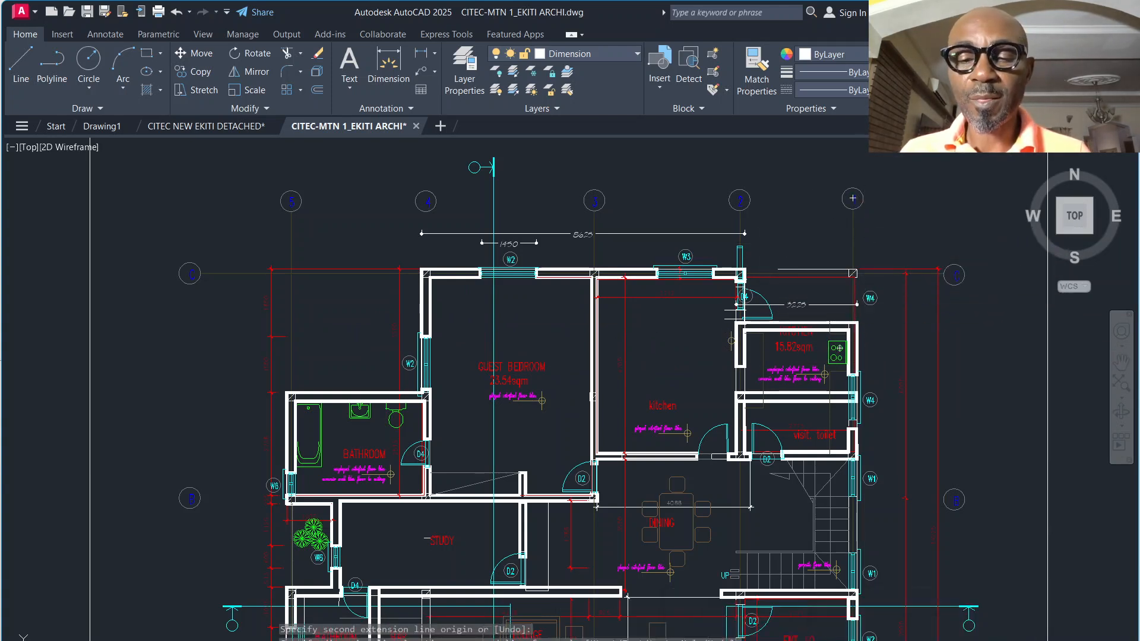
Switch back to TAKEOFF SHEET in Excel.
click(702, 640)
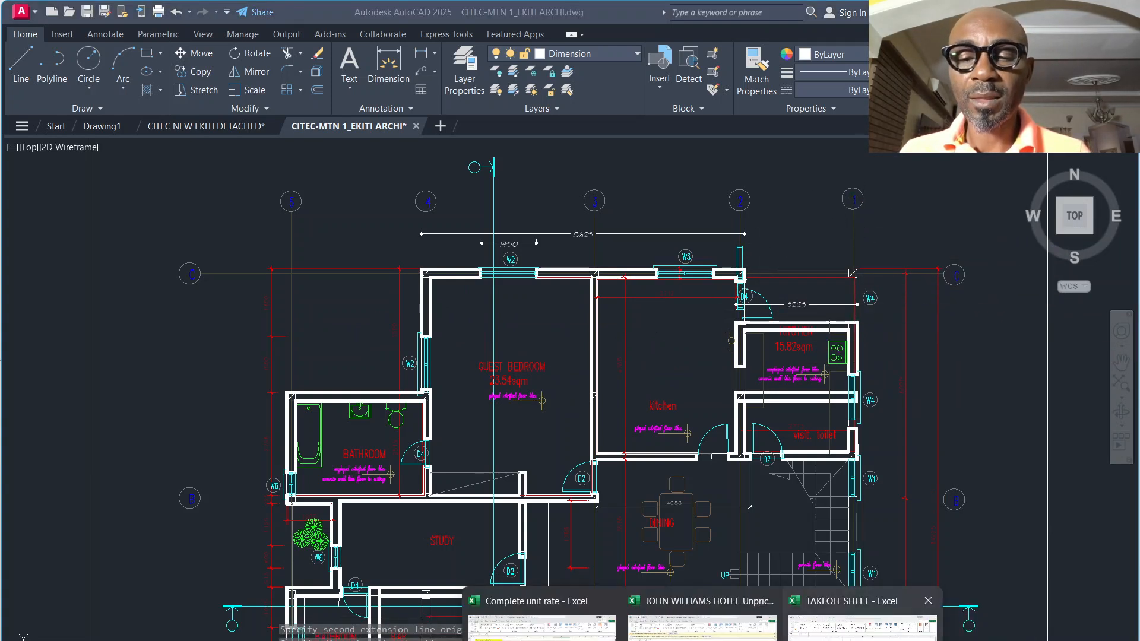
click(855, 611)
click(225, 402)
drag(257, 409, 244, 420)
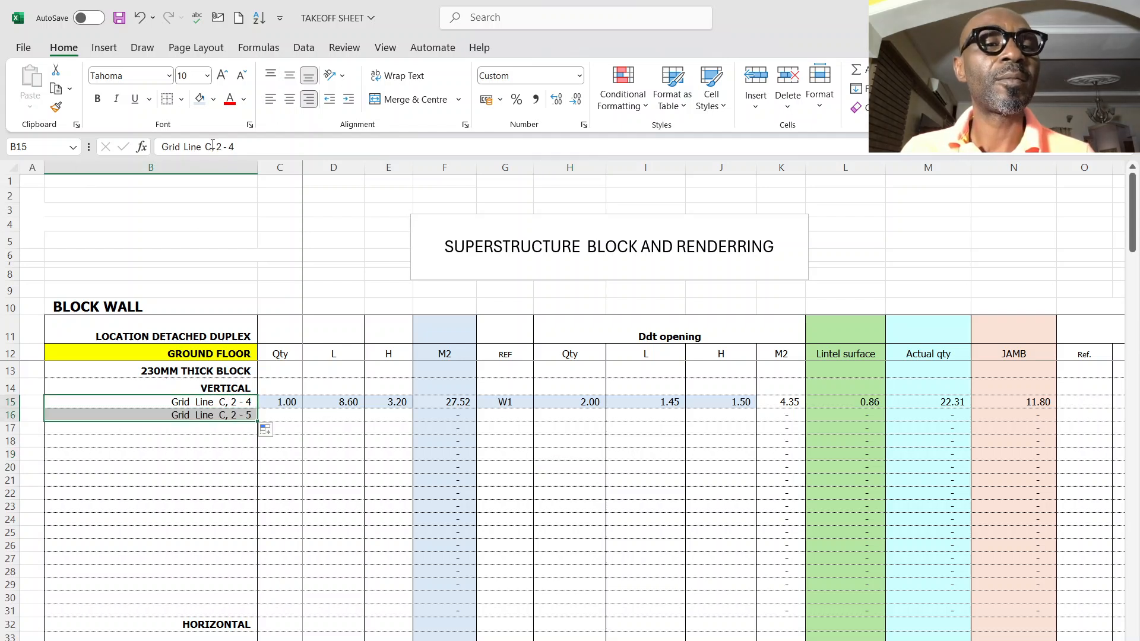
click(213, 147)
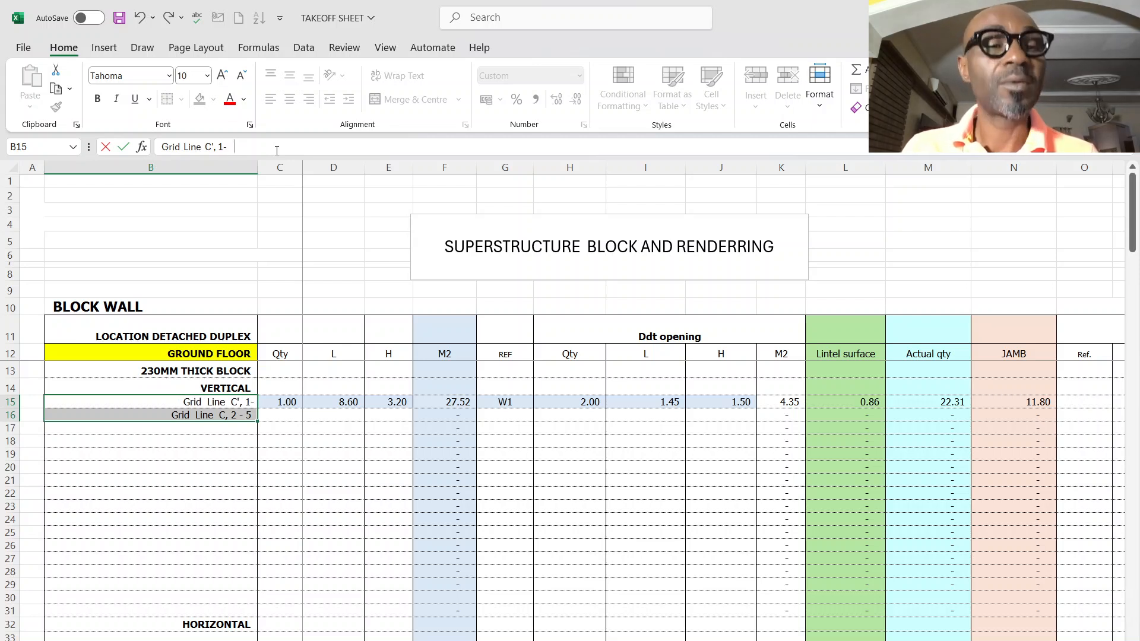
click(290, 416)
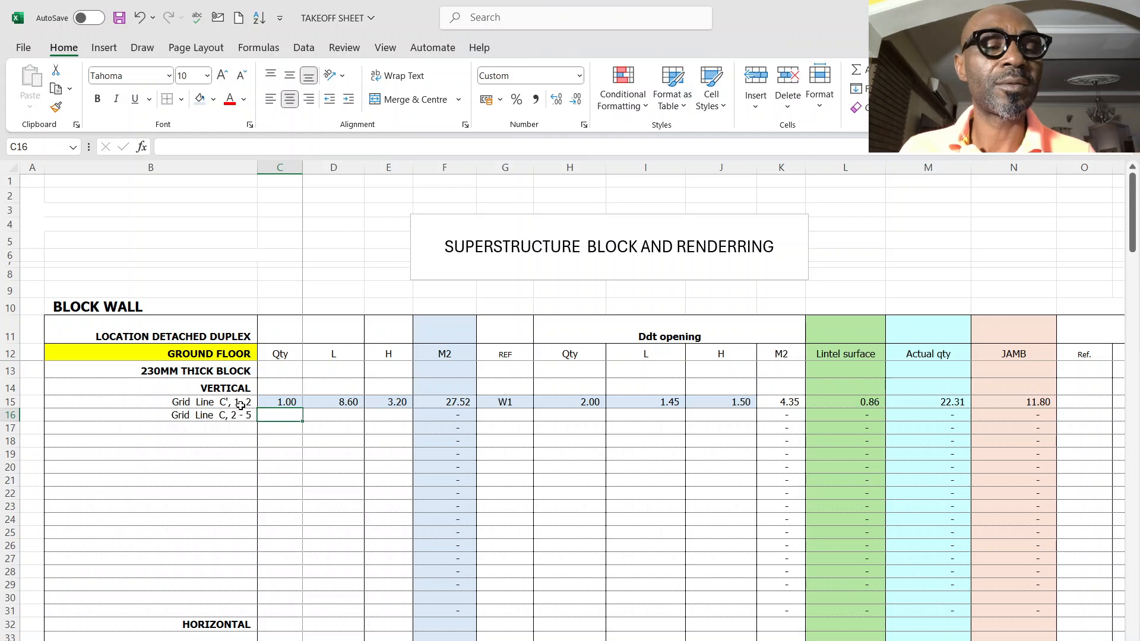
click(142, 18)
click(141, 18)
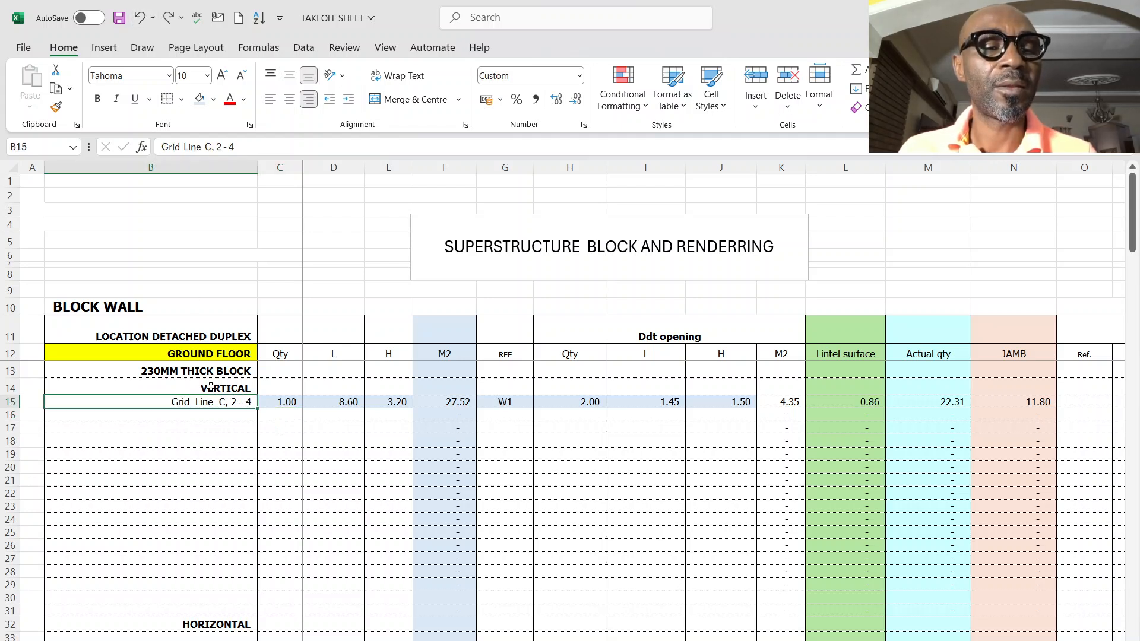
Copy the wall description from B15 down to B16, change it to "Grid Line C', 1- 2", and enter Qty 1 in C16.
drag(255, 410, 234, 422)
click(229, 411)
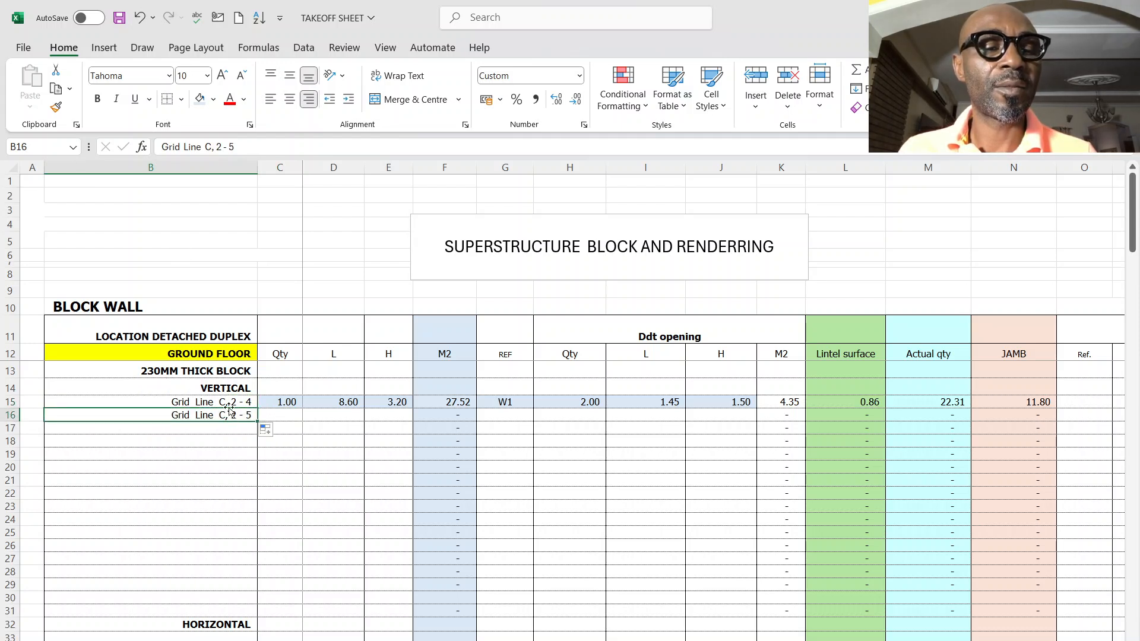
click(209, 146)
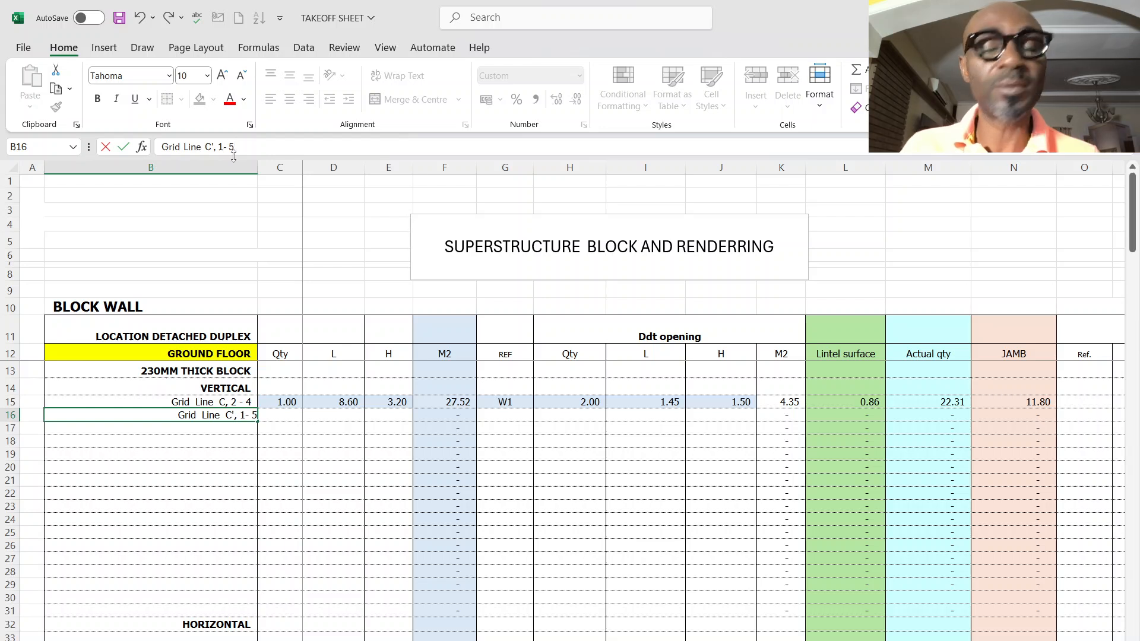
click(345, 477)
click(288, 412)
text(1)
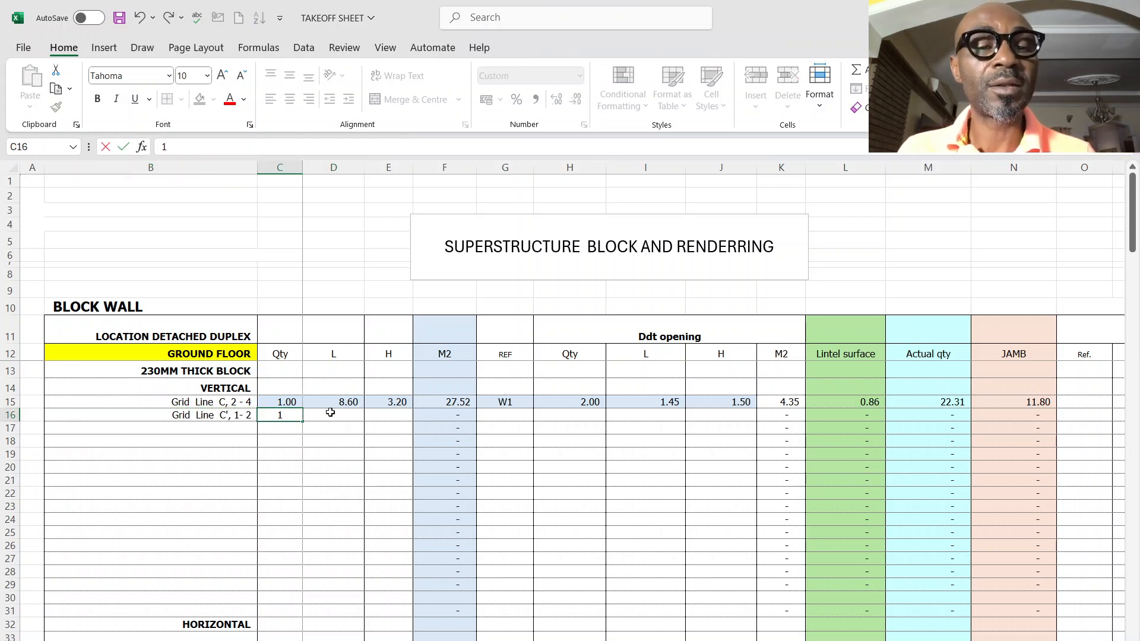
click(356, 422)
Switch to the CITEC-MTN 1_EKITI ARCHI drawing and read the dimension above the 15.82sqm kitchen's outer wall.
mouse_move(798, 640)
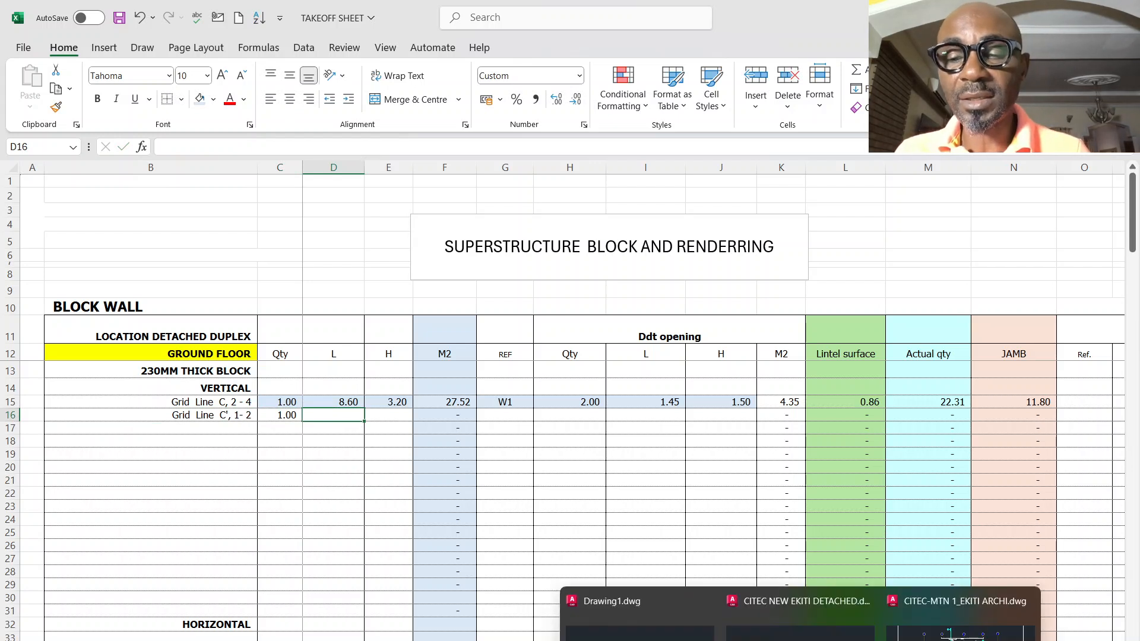
click(955, 631)
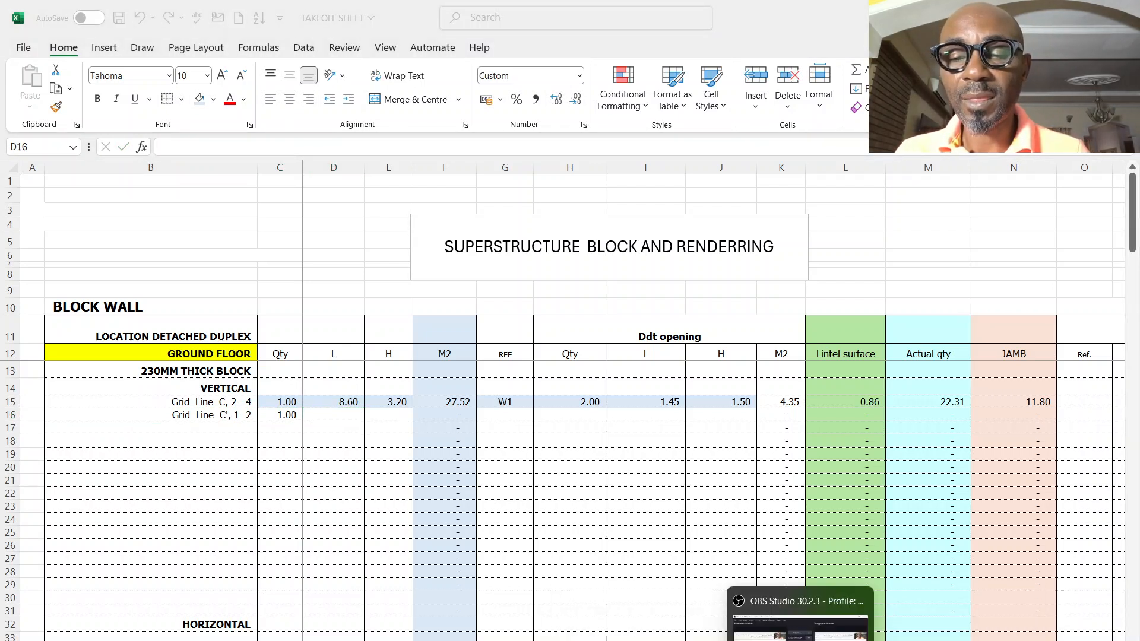
click(1068, 628)
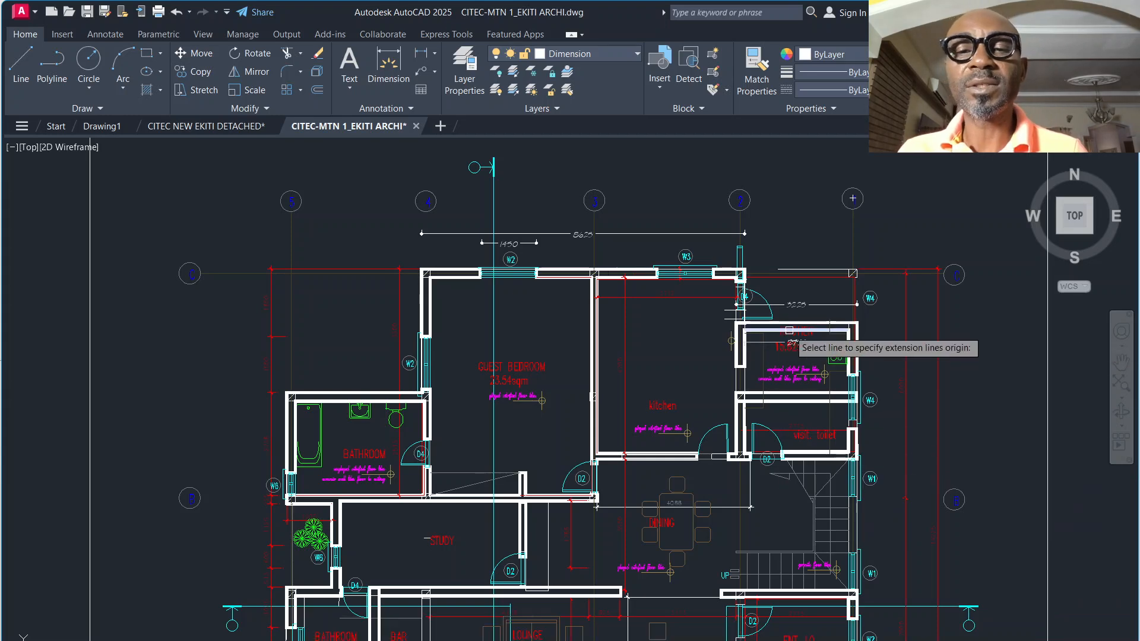
scroll(833, 272, up, 4)
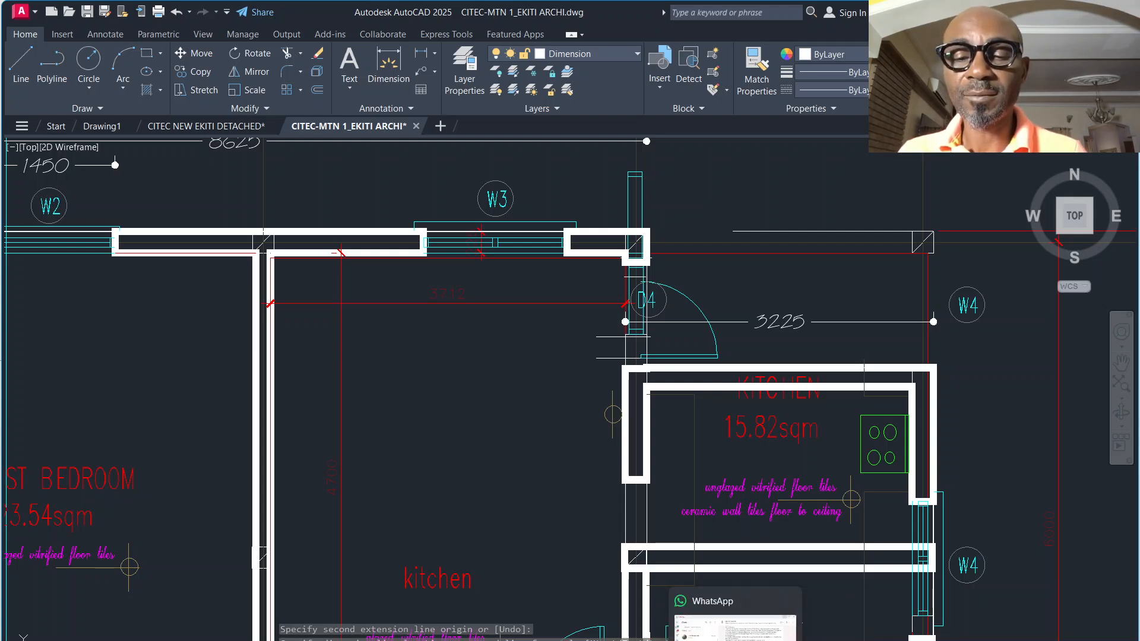
Return to TAKEOFF SHEET in Excel, enter L 3.23 for the Grid Line C' wall in row 16, and copy H 3.20 from row 15.
click(701, 640)
click(861, 617)
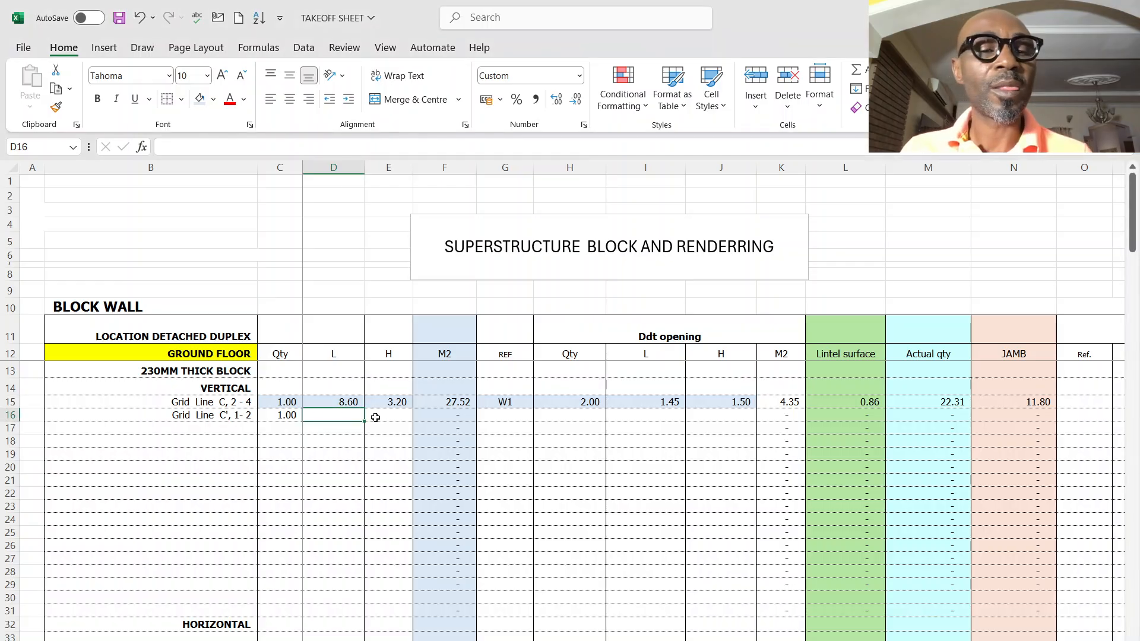
text(3.23)
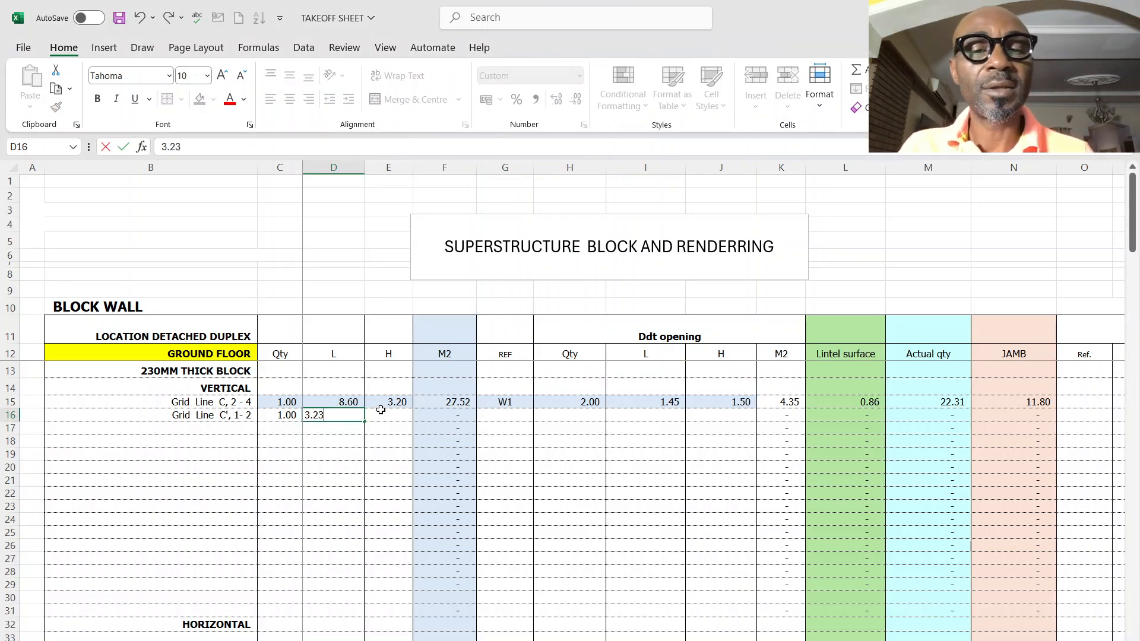
click(380, 408)
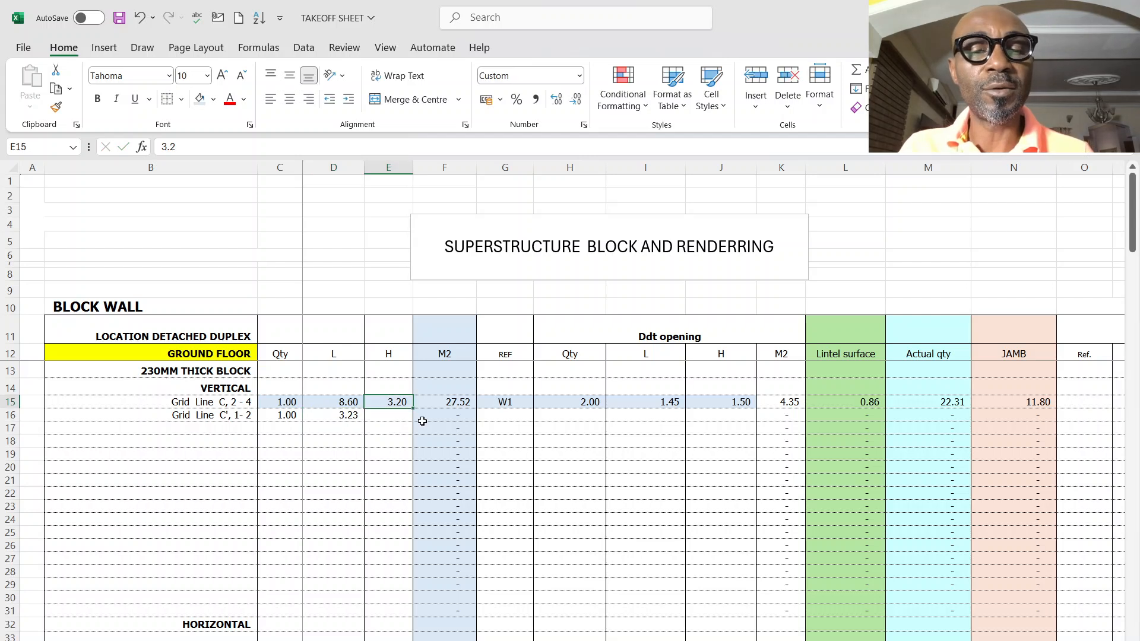
drag(413, 412, 409, 420)
click(351, 455)
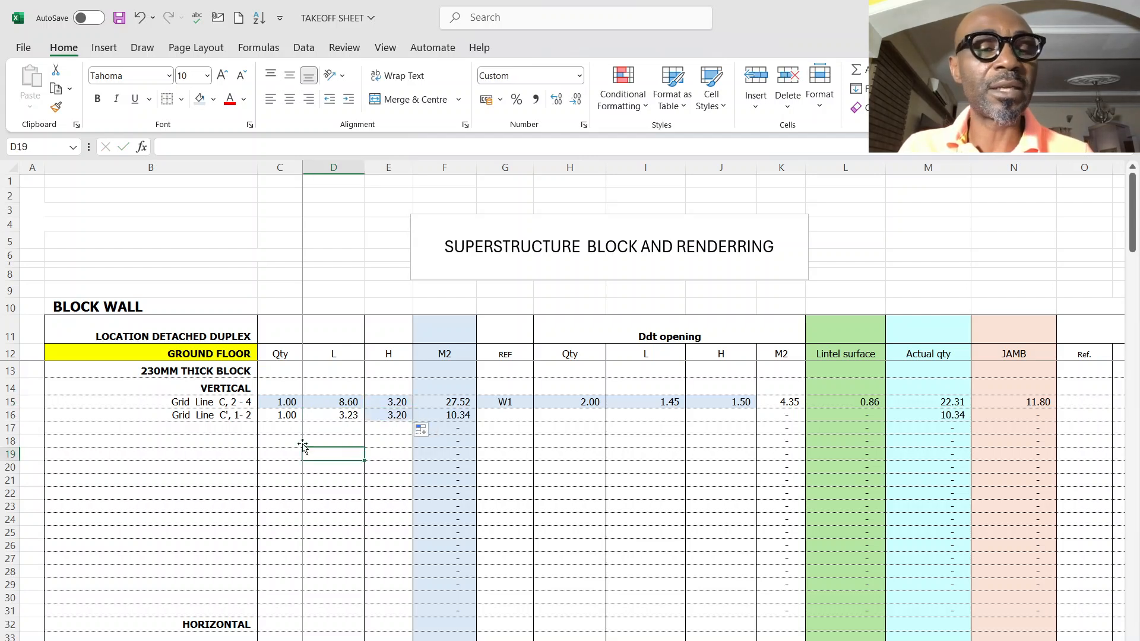
Switch to the CITEC-MTN 1_EKITI ARCHI drawing and examine the wall between the kitchen and visitor's toilet against the grid lines.
mouse_move(831, 640)
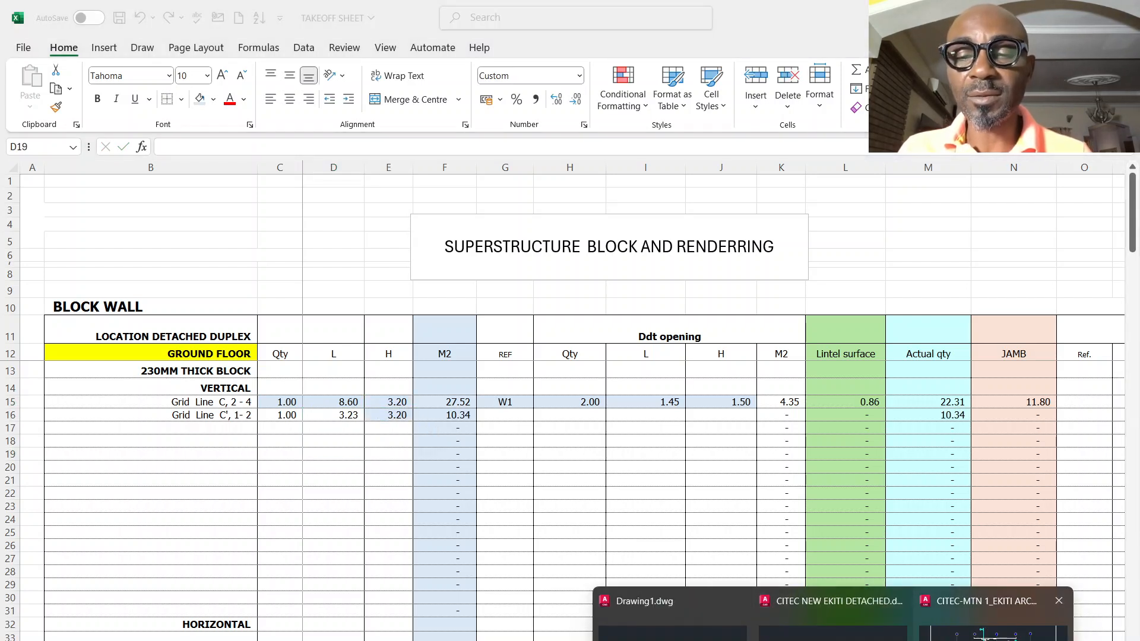
click(997, 623)
scroll(379, 306, down, 5)
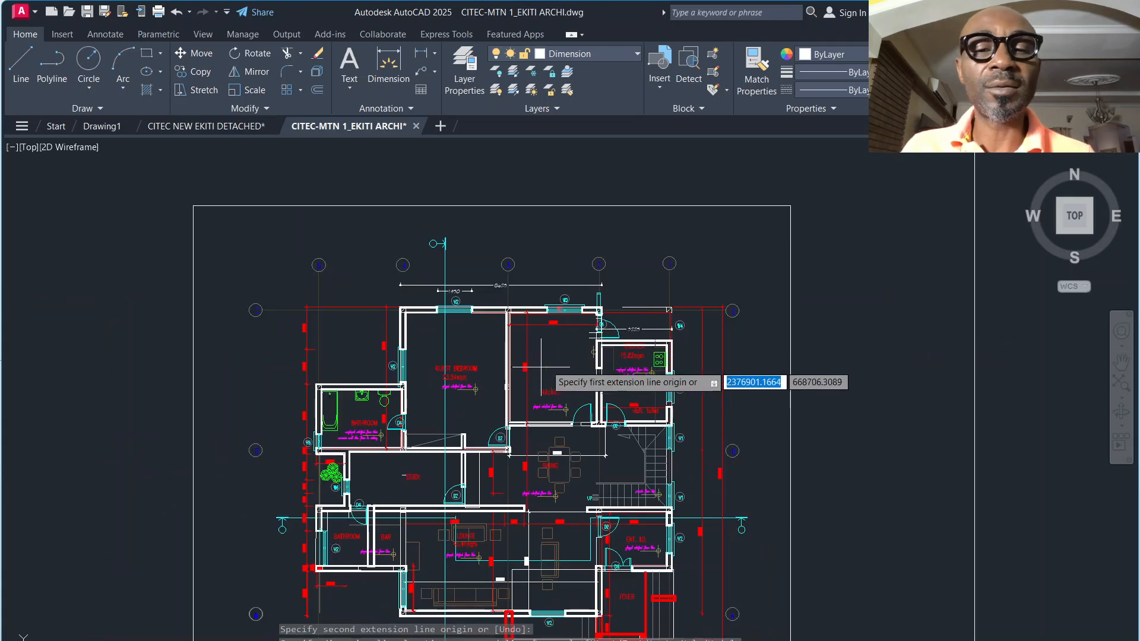
scroll(531, 384, up, 2)
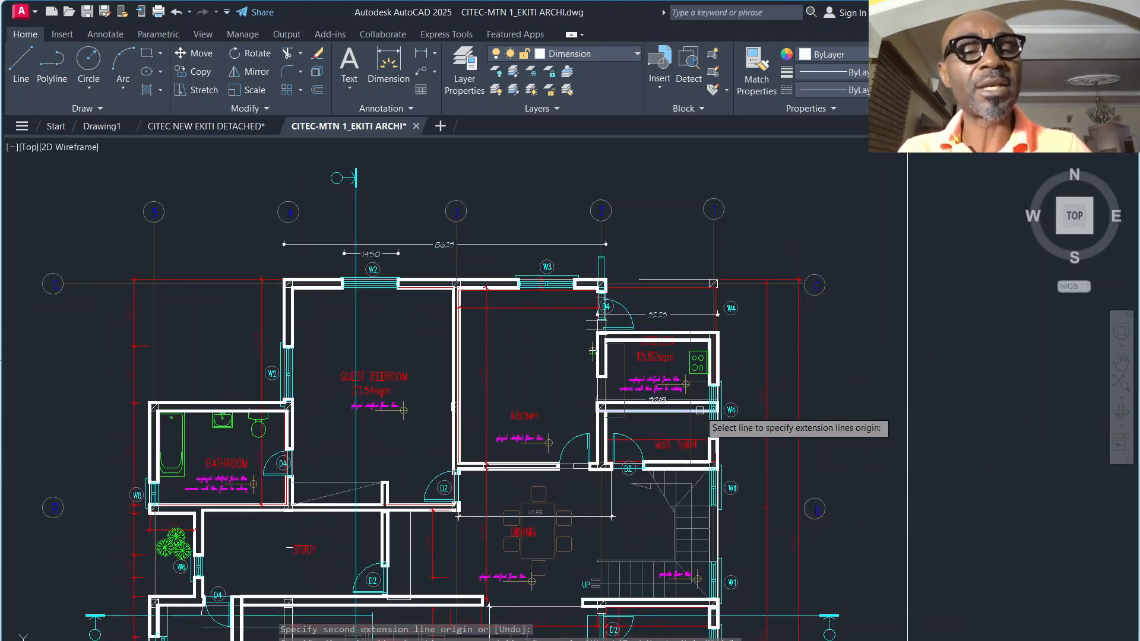
scroll(706, 429, up, 2)
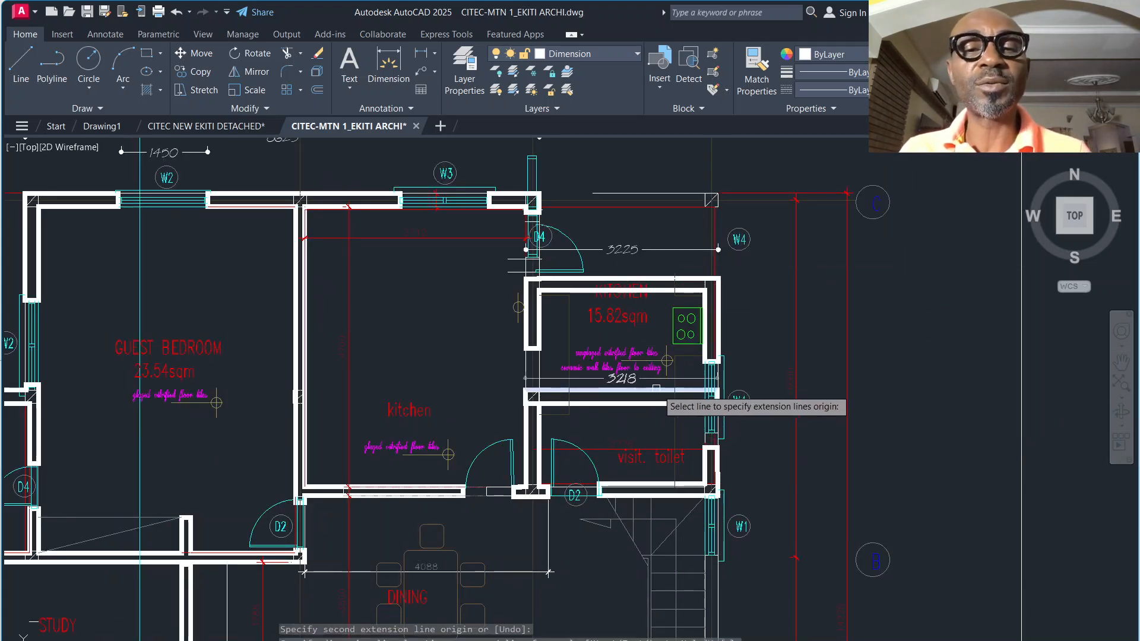
scroll(653, 390, down, 3)
click(658, 392)
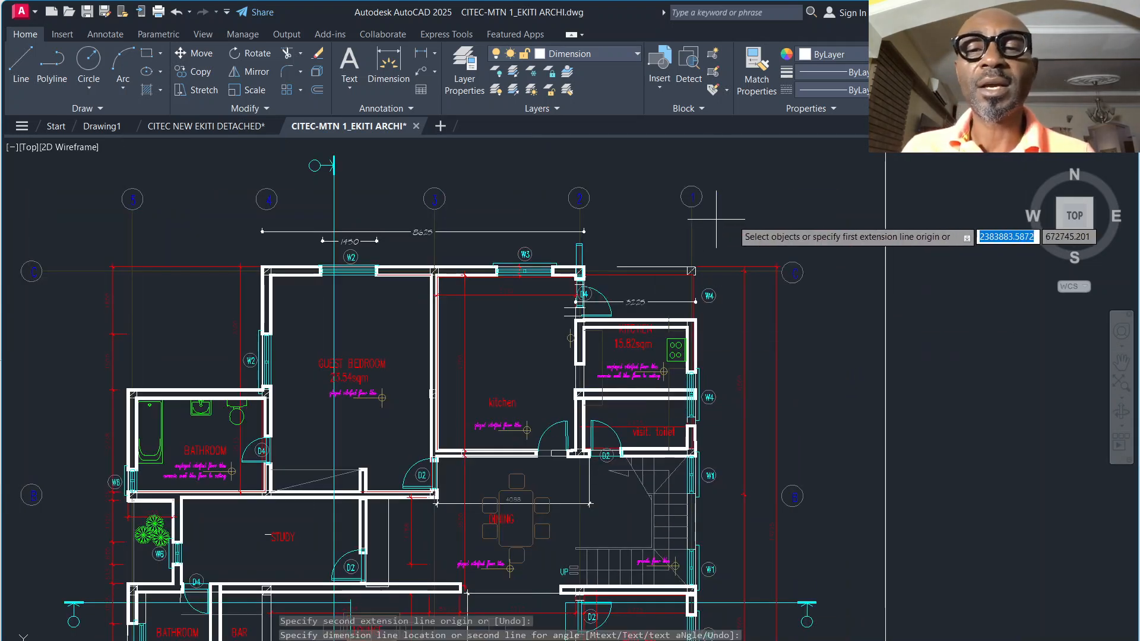
click(791, 273)
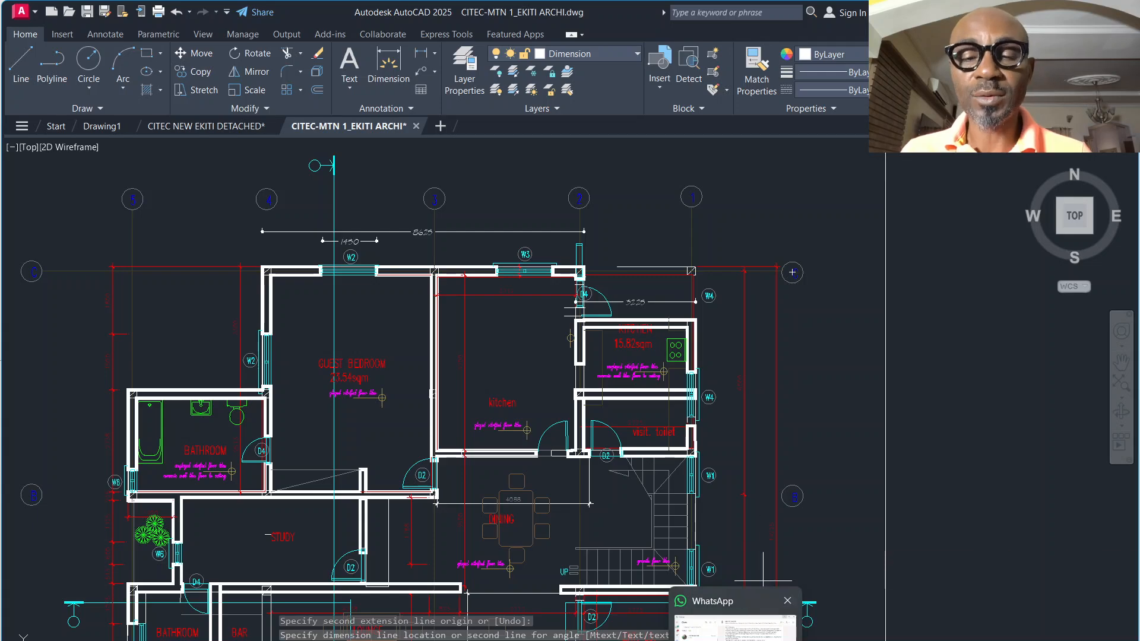
Switch to TAKEOFF SHEET in Excel and copy the Grid Line C' description, Qty, L and H from row 16 into row 17.
mouse_move(702, 640)
click(862, 623)
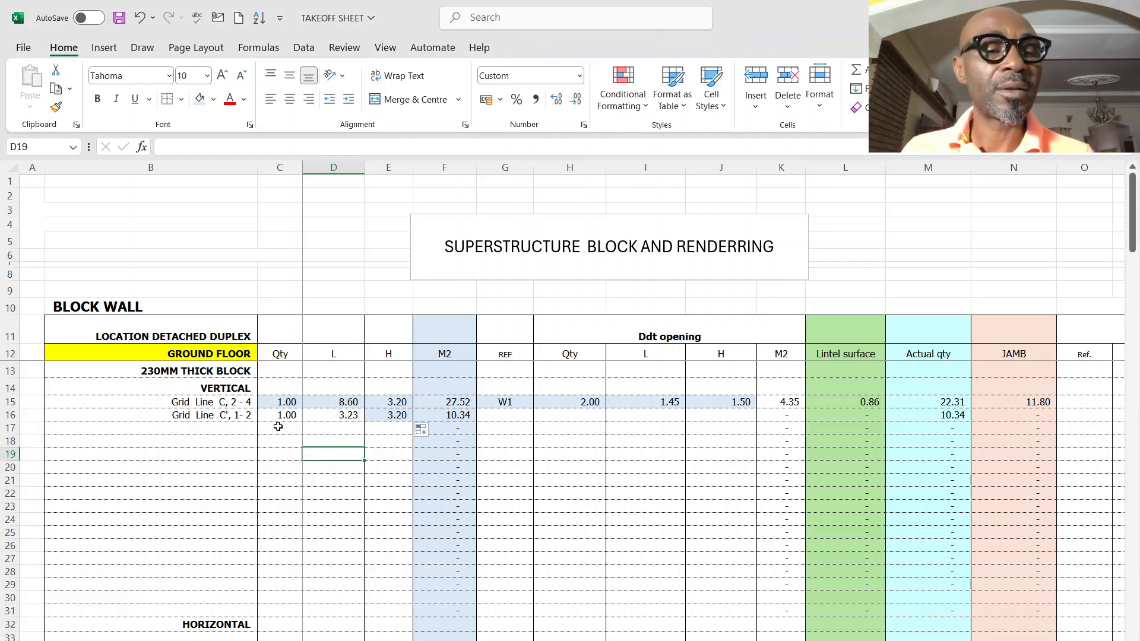
click(243, 417)
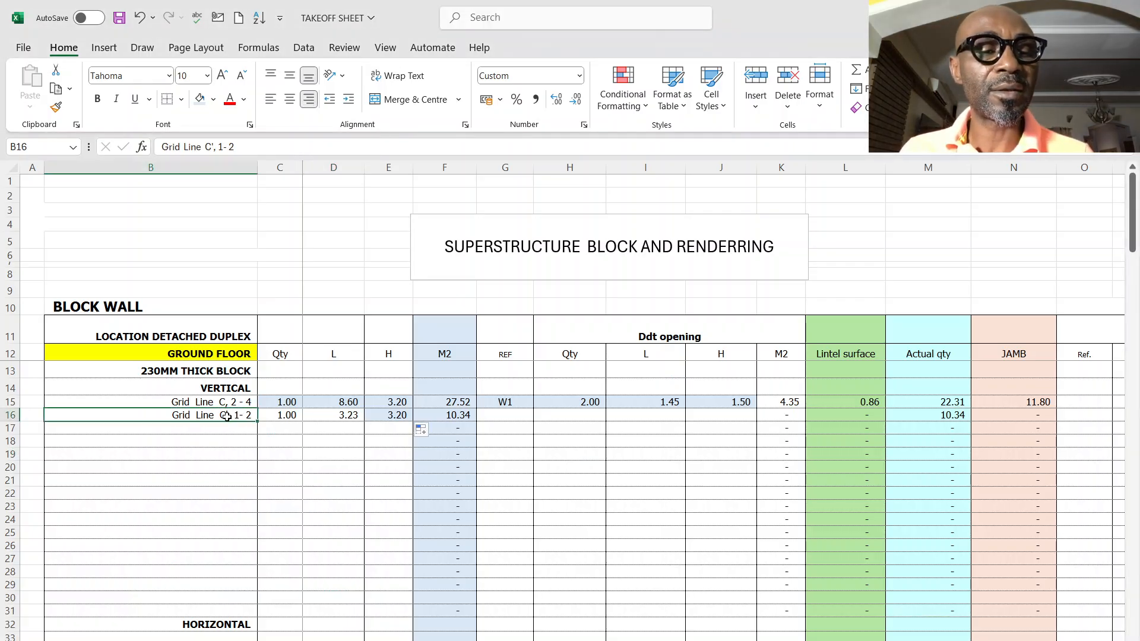
drag(226, 416, 394, 418)
right_click(396, 424)
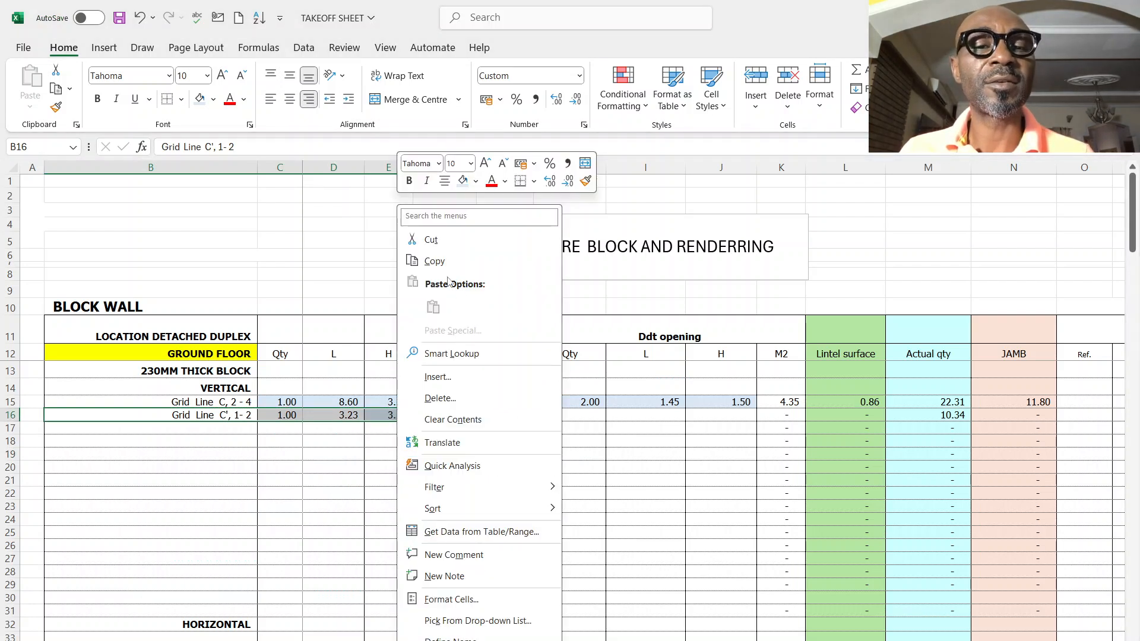
click(439, 261)
click(234, 427)
key(ctrl+v)
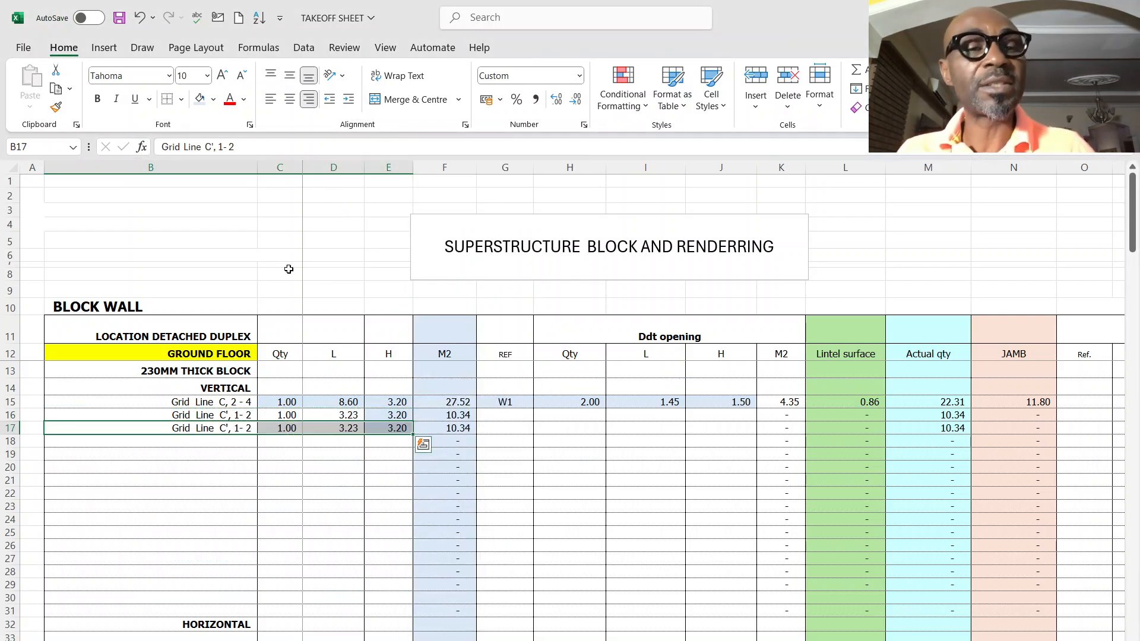
Change the wall description in B17 to "Grid Line C'', 1- 2".
click(214, 146)
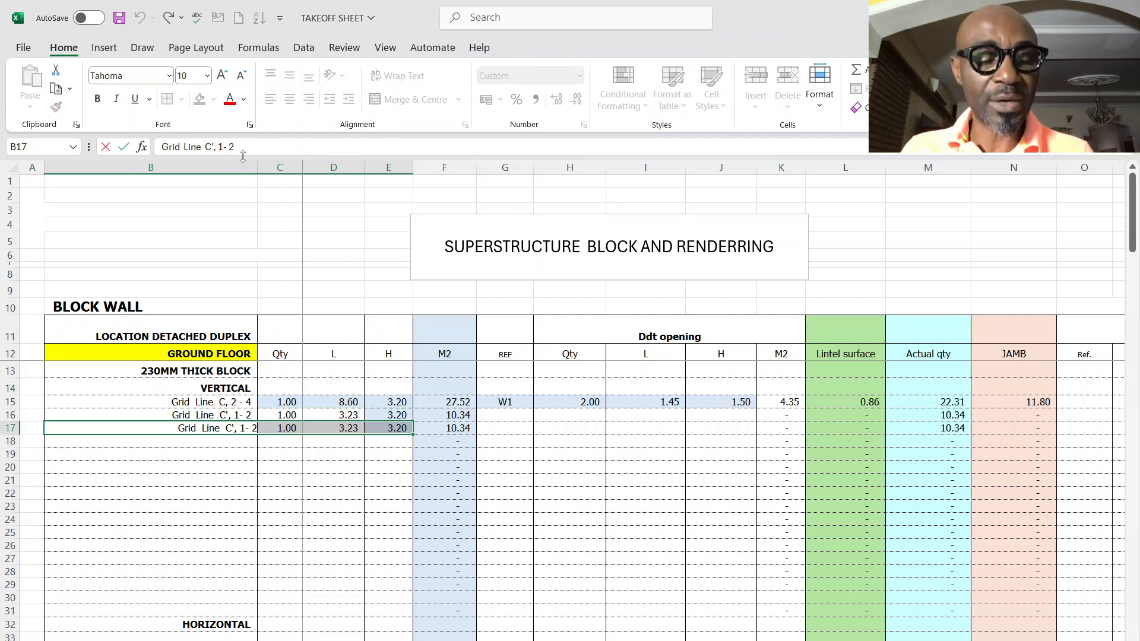
key(Tab)
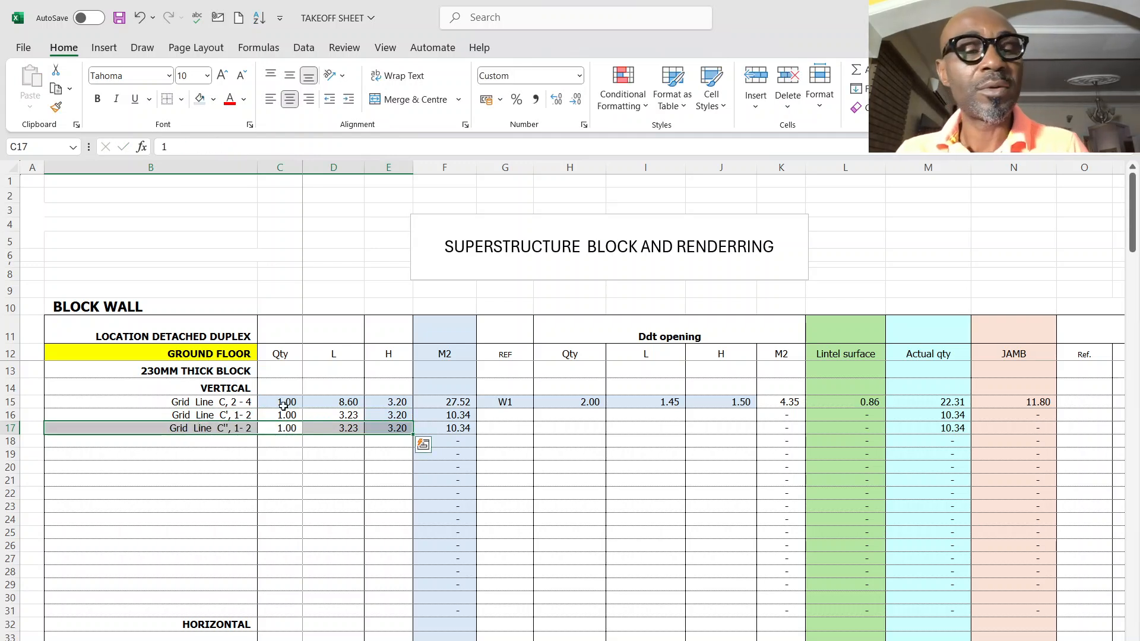
click(346, 479)
click(397, 430)
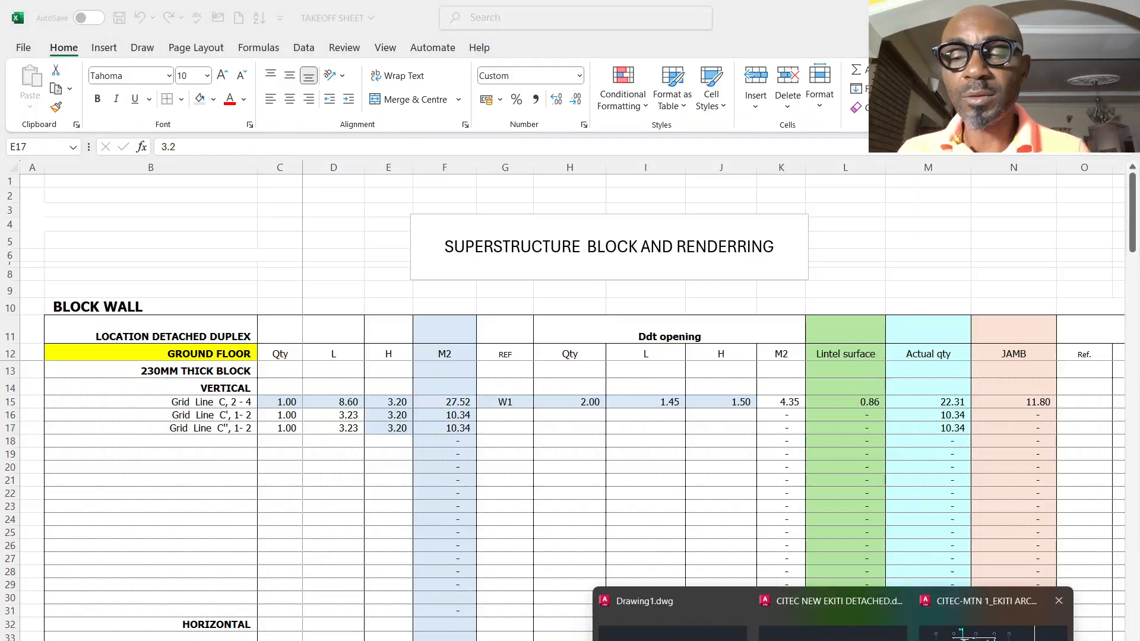
Switch to the CITEC-MTN 1_EKITI ARCHI drawing and dimension the upper wall of the bathroom adjoining the guest bedroom, placing the dimension above the wall.
click(1003, 620)
scroll(660, 377, down, 2)
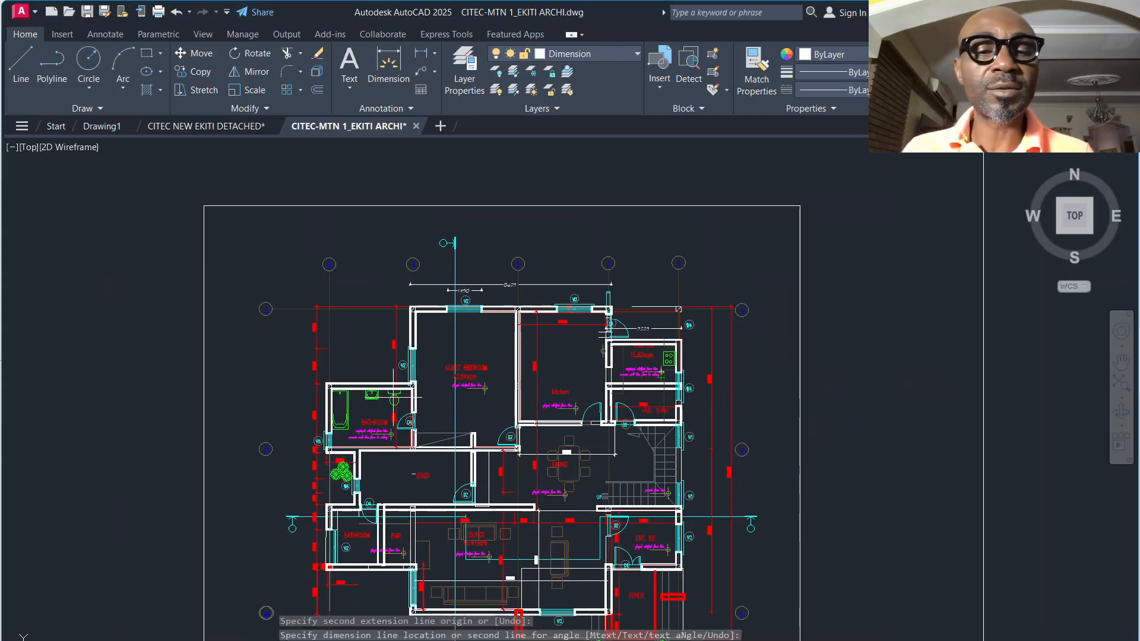
scroll(392, 397, up, 2)
scroll(309, 400, down, 1)
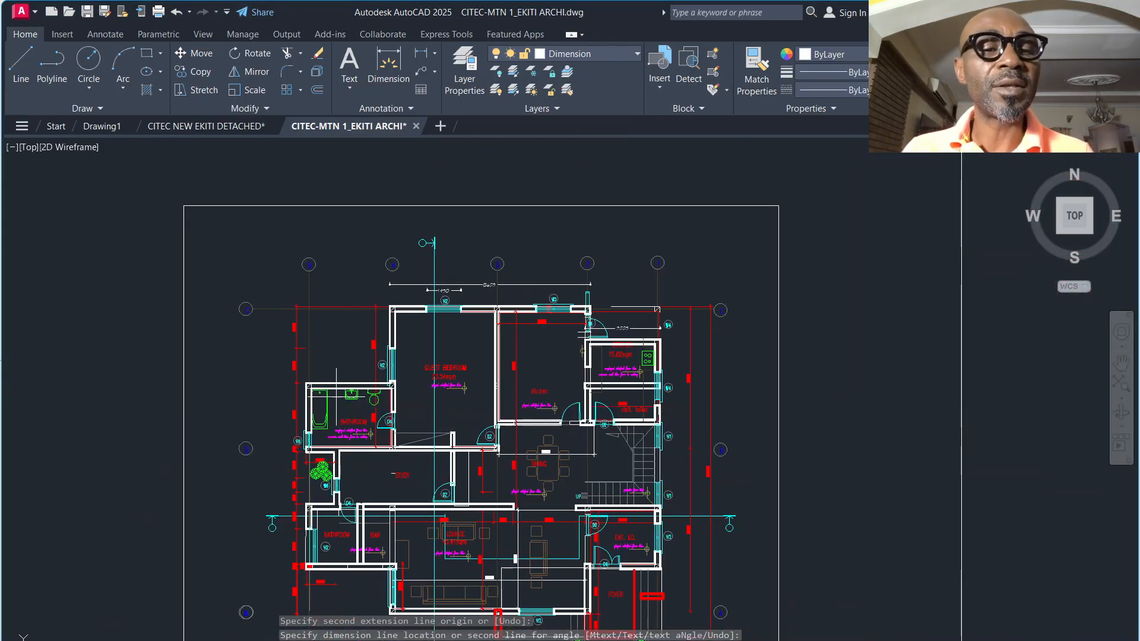
scroll(297, 396, up, 1)
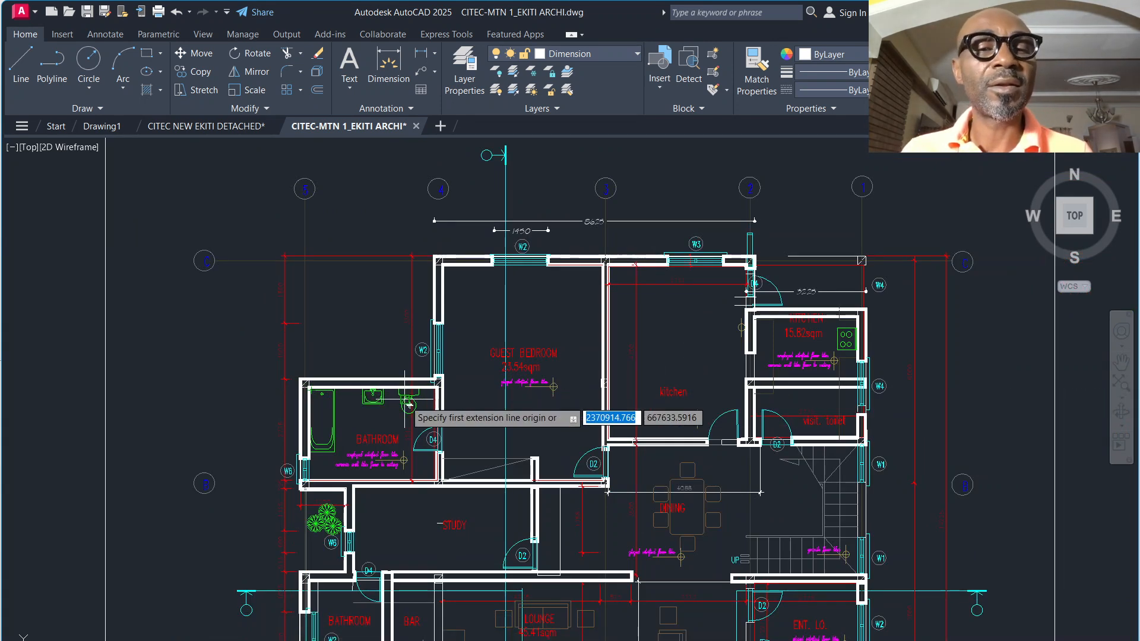
right_click(359, 346)
click(392, 355)
right_click(391, 356)
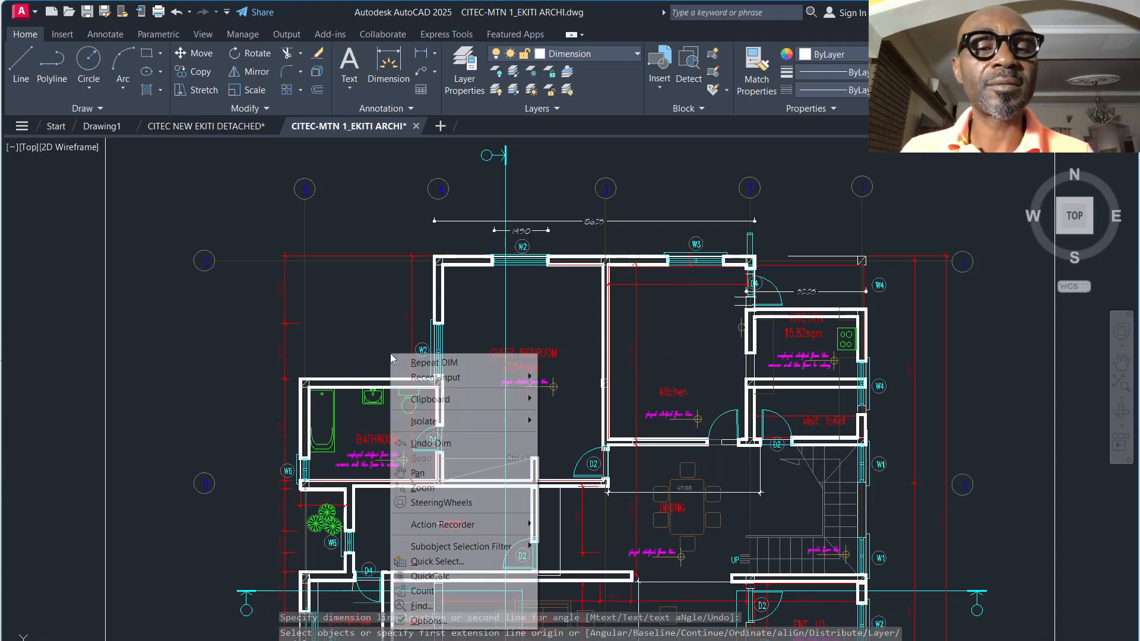
click(416, 367)
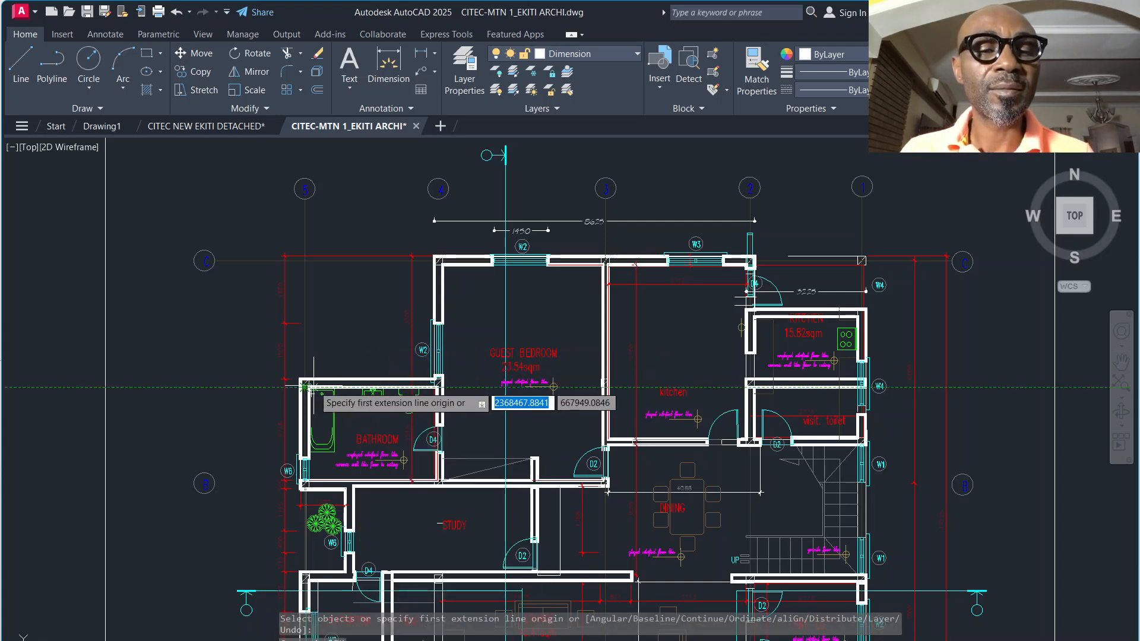
click(305, 387)
click(436, 387)
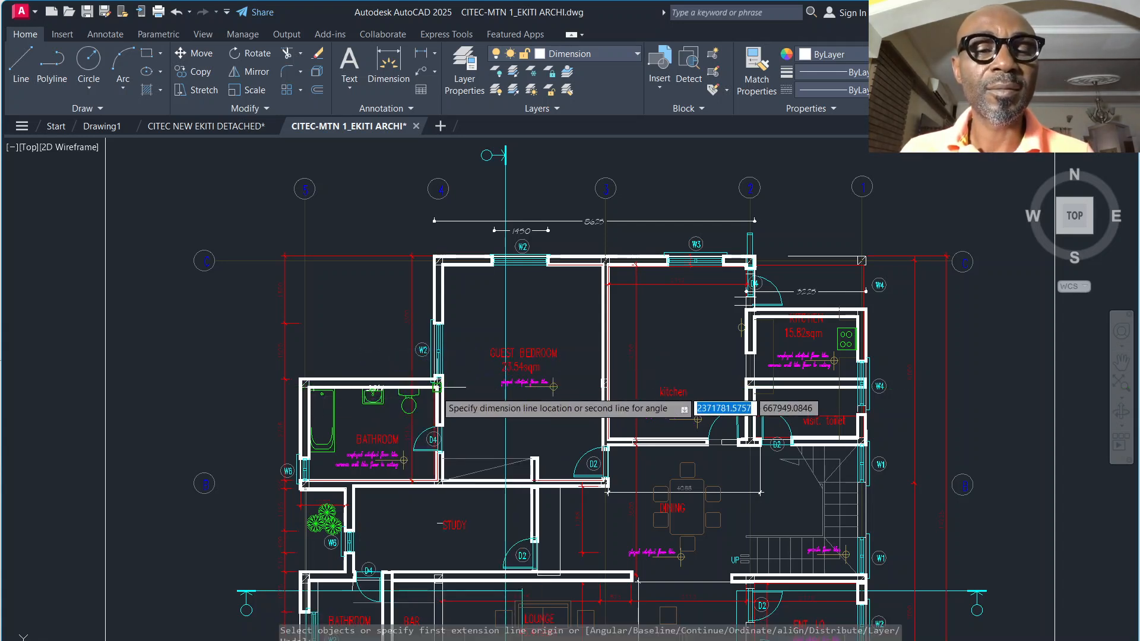
scroll(368, 370, up, 6)
click(357, 363)
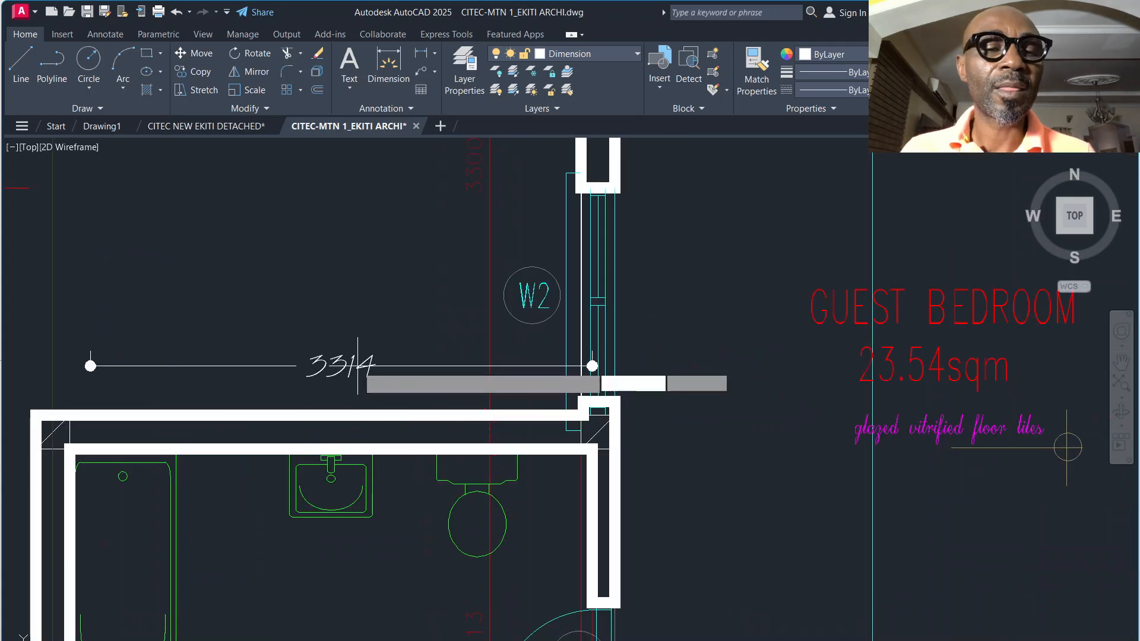
scroll(360, 412, down, 2)
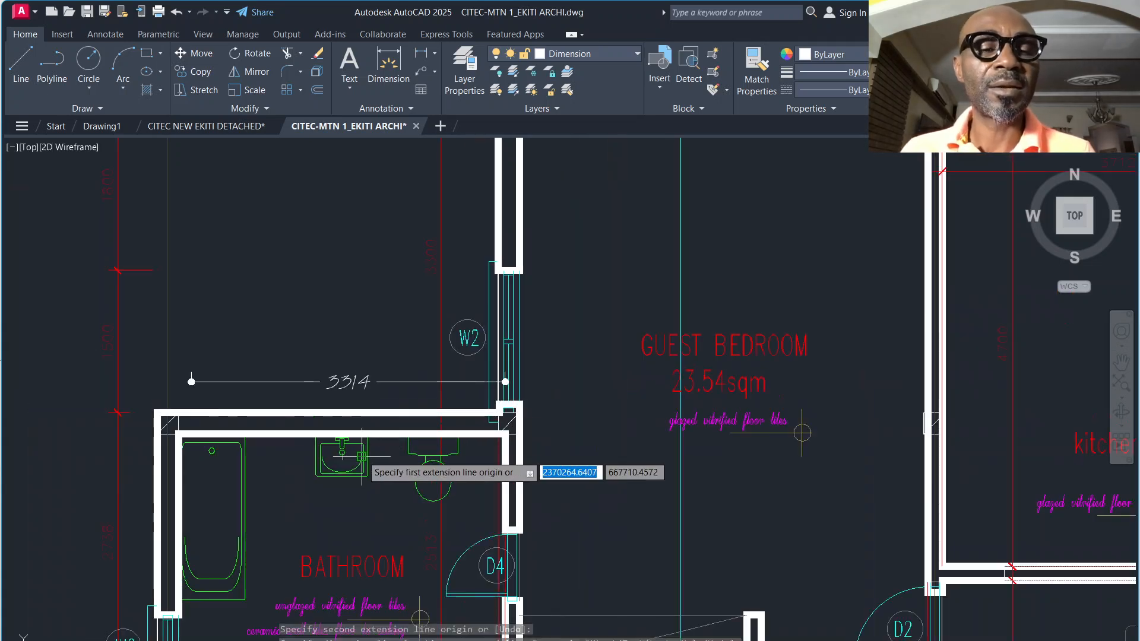
scroll(366, 347, down, 4)
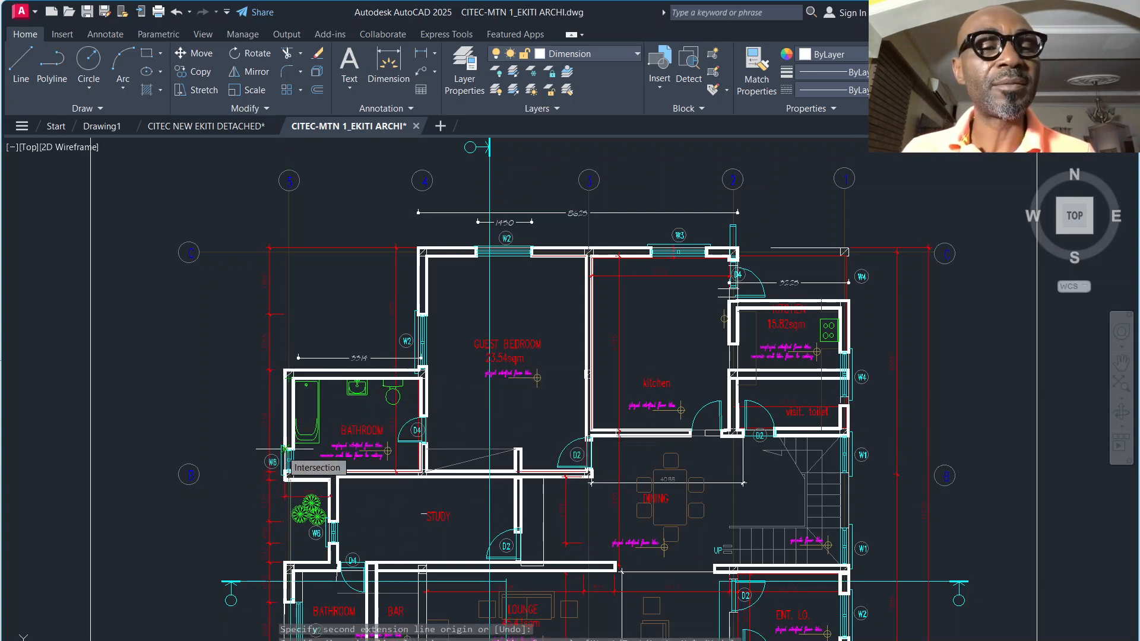
Read the bathroom wall's dimension, then return to TAKEOFF SHEET in Excel and copy B17 to E17 into row 18.
click(285, 449)
mouse_move(702, 640)
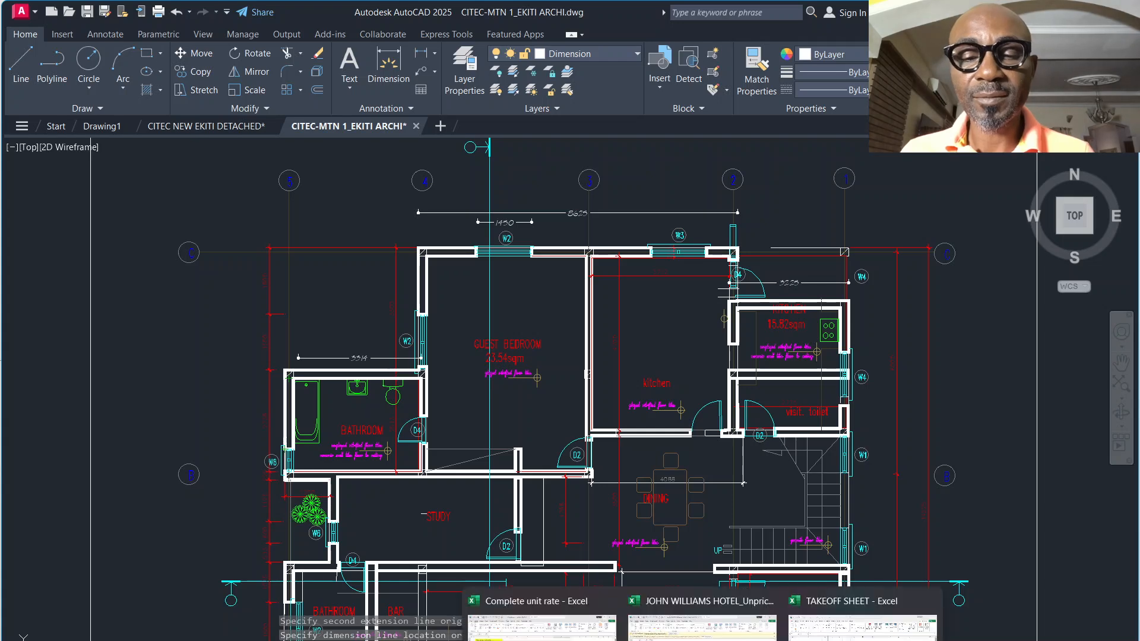
scroll(378, 381, up, 4)
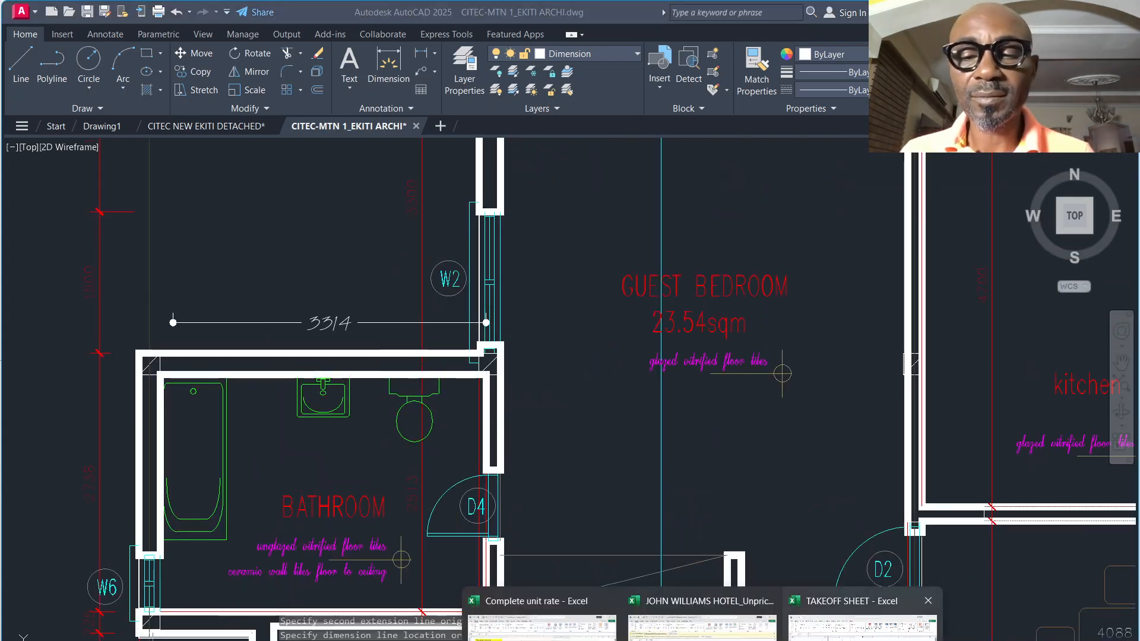
click(864, 620)
drag(250, 436, 388, 430)
right_click(389, 431)
click(432, 259)
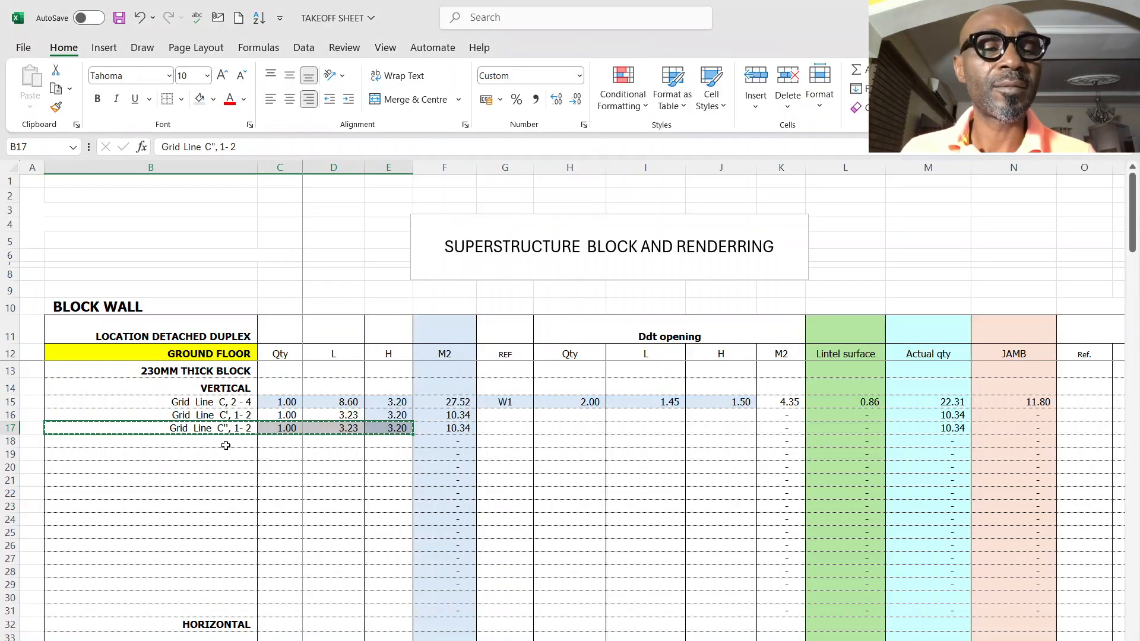
click(217, 445)
key(Return)
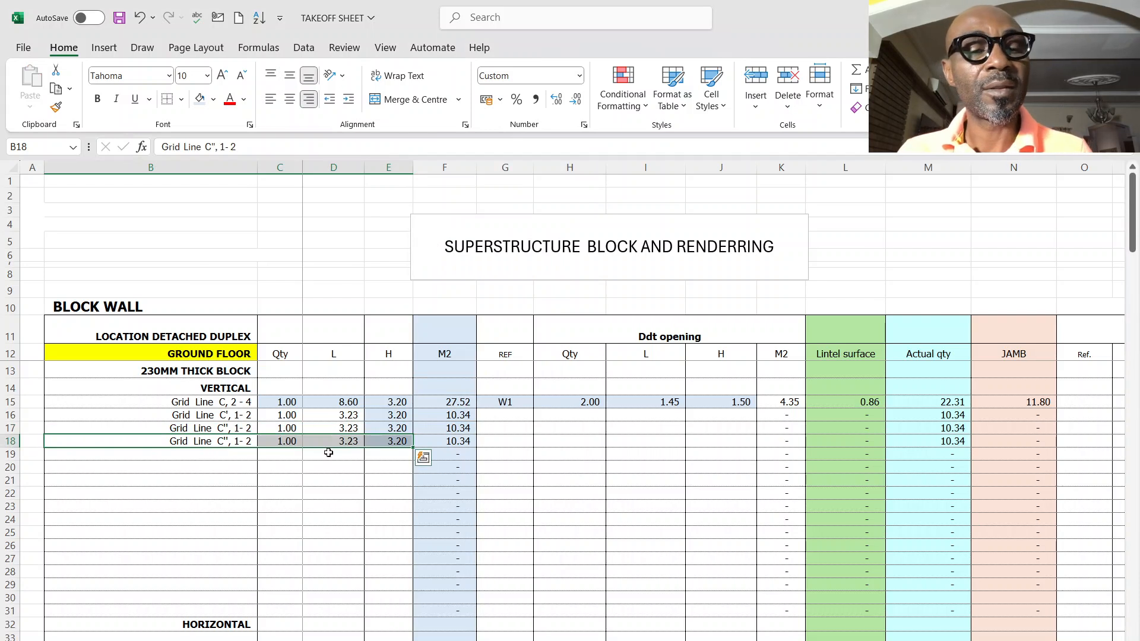
Enter L 3.3 in D18 and change the wall description in B18 to "Grid Line C''', 1- 2".
click(347, 442)
text(3)
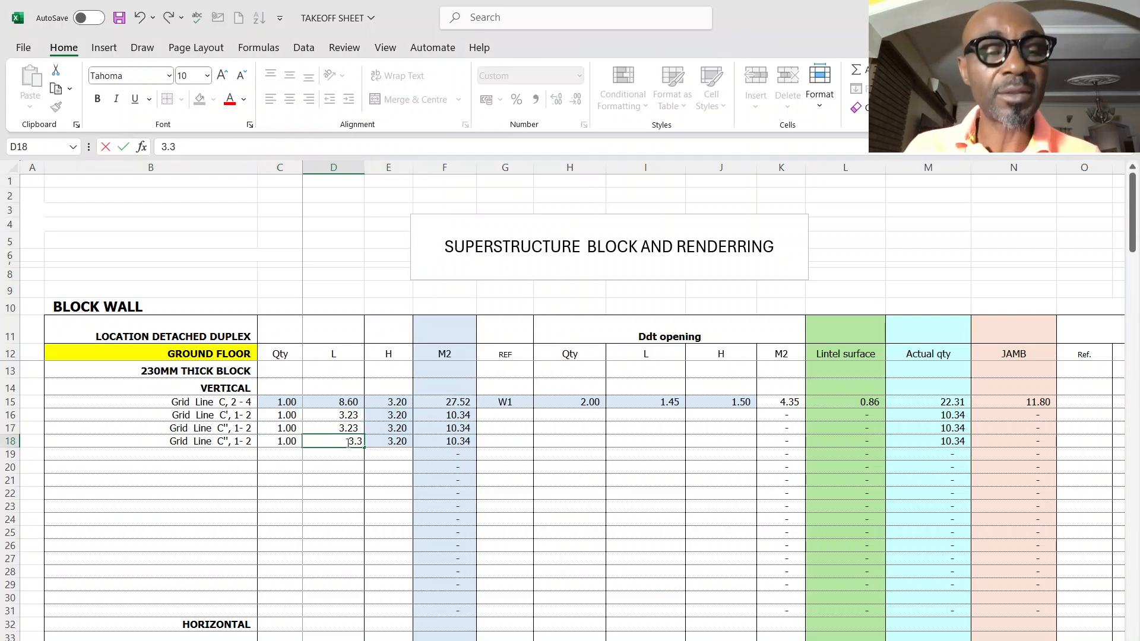
text(.3)
click(228, 442)
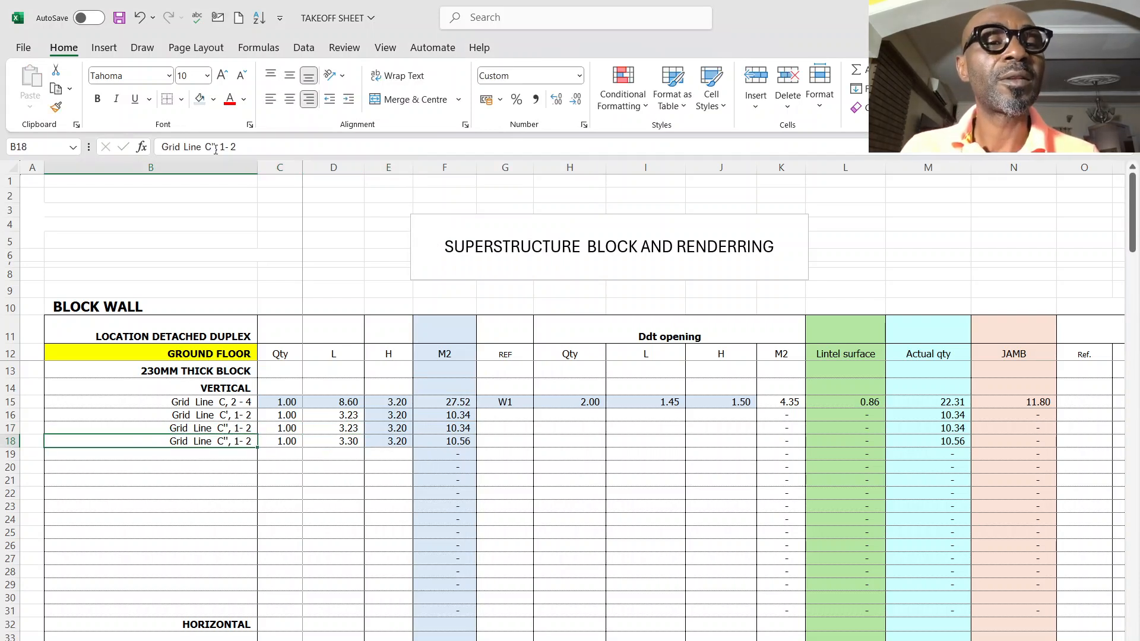
click(216, 149)
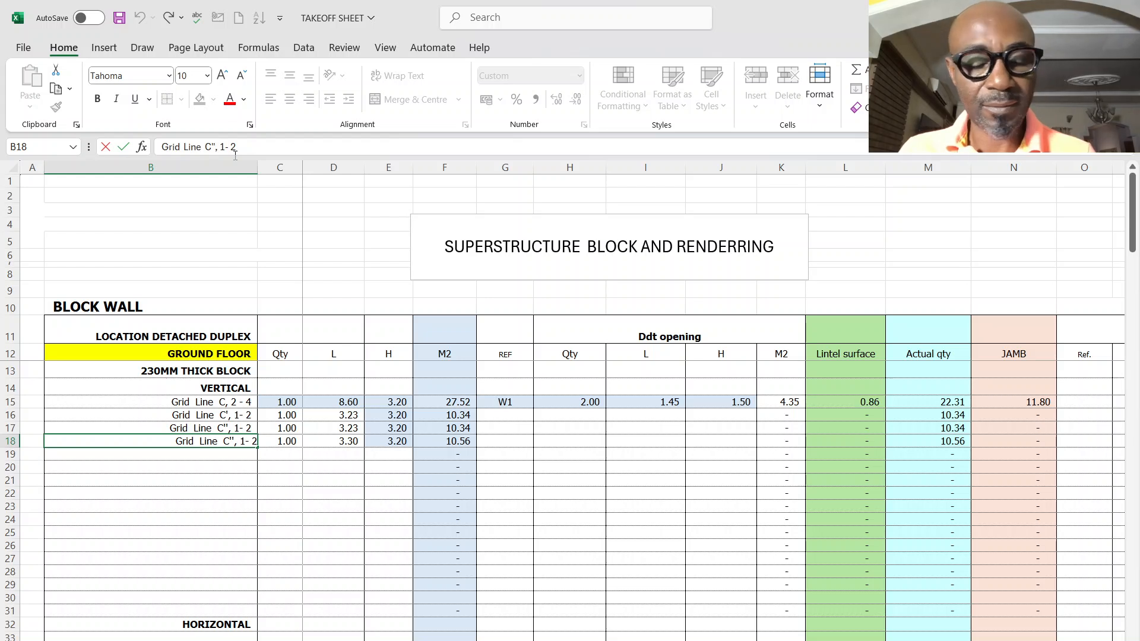
key(Escape)
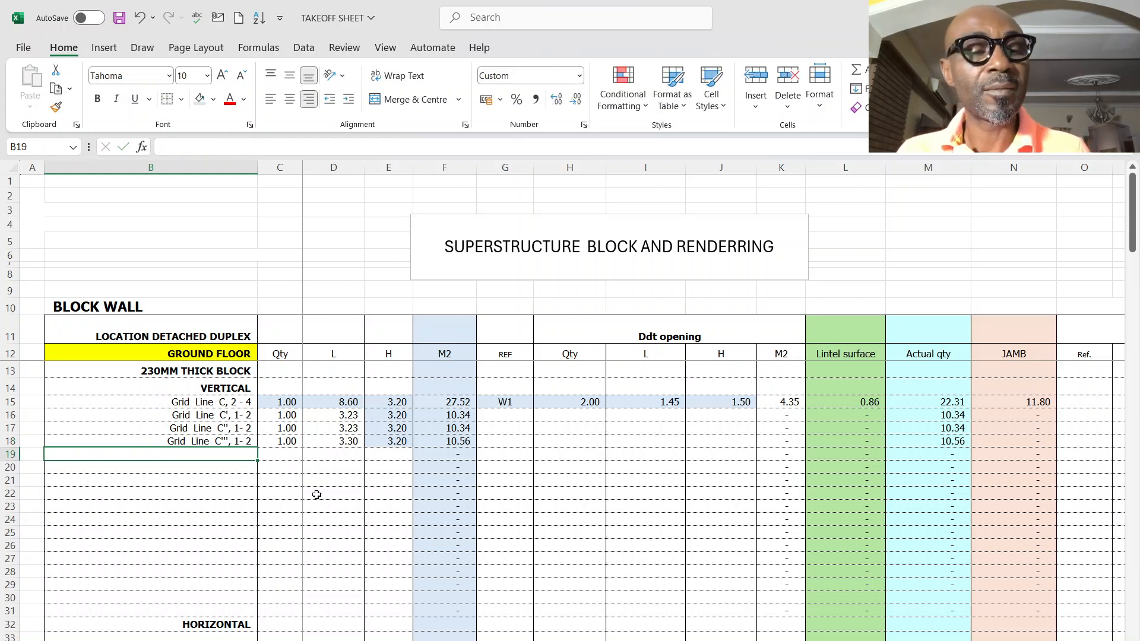
click(316, 494)
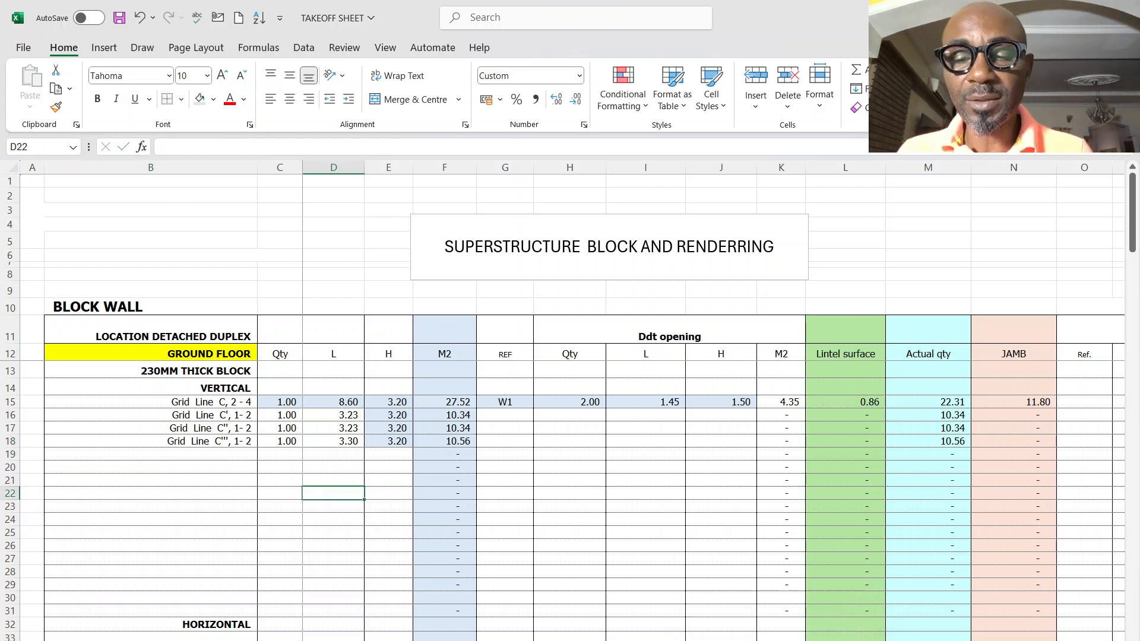
Switch to the CITEC-MTN 1_EKITI ARCHI drawing and dimension the wall line below the kitchen and visitor's toilet, from the guest bedroom corner to the outer wall.
mouse_move(831, 640)
click(990, 630)
scroll(422, 369, down, 5)
key(Return)
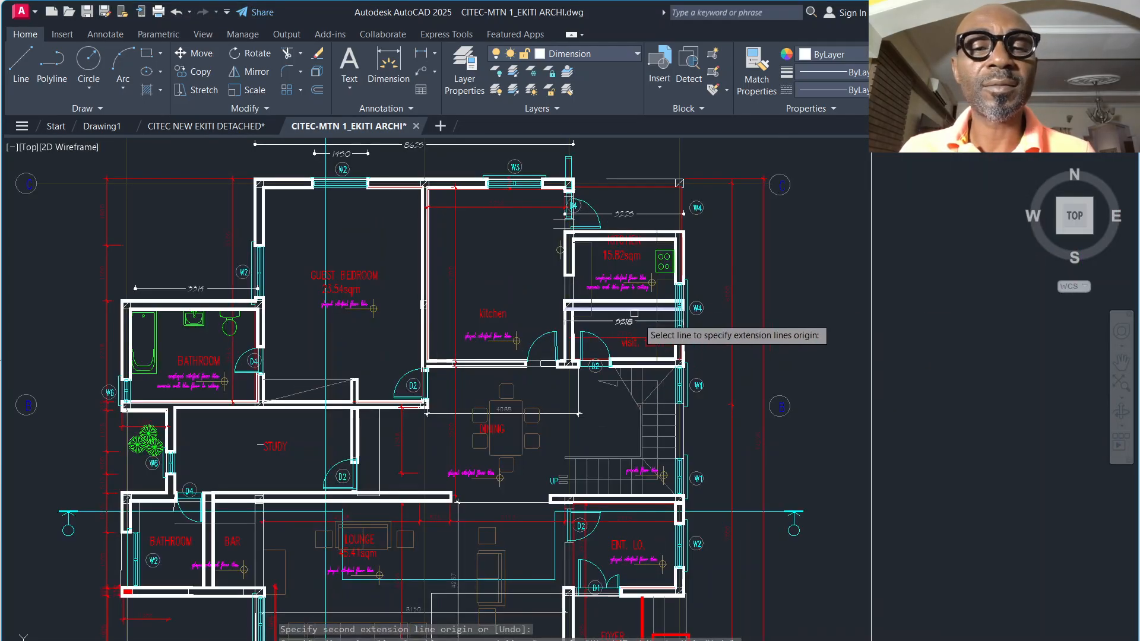
scroll(586, 368, up, 2)
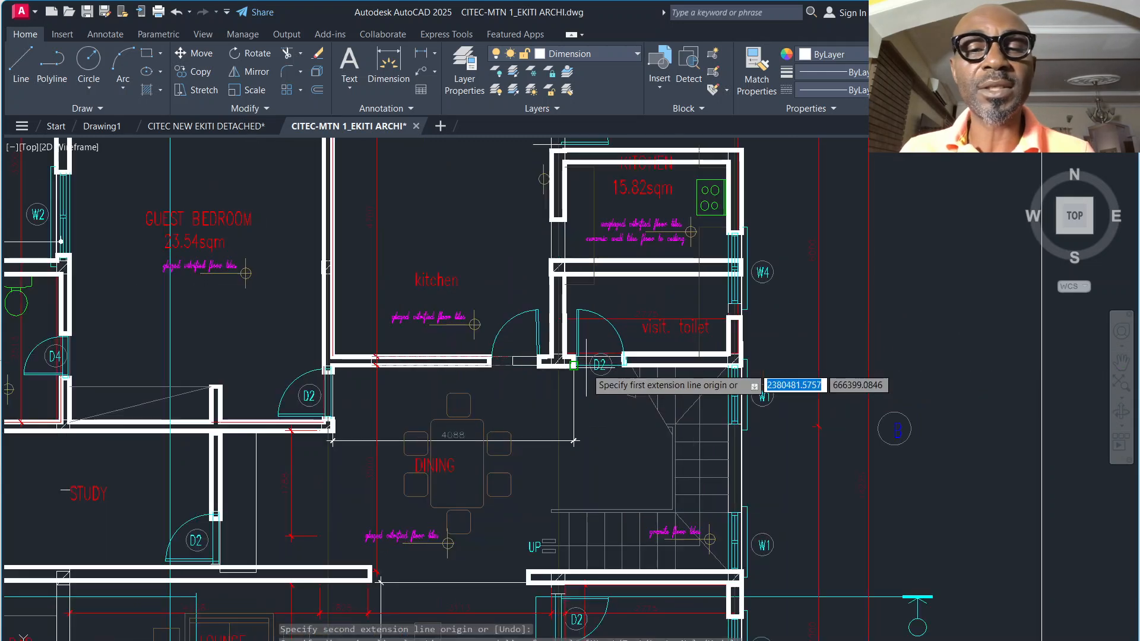
right_click(477, 262)
click(511, 269)
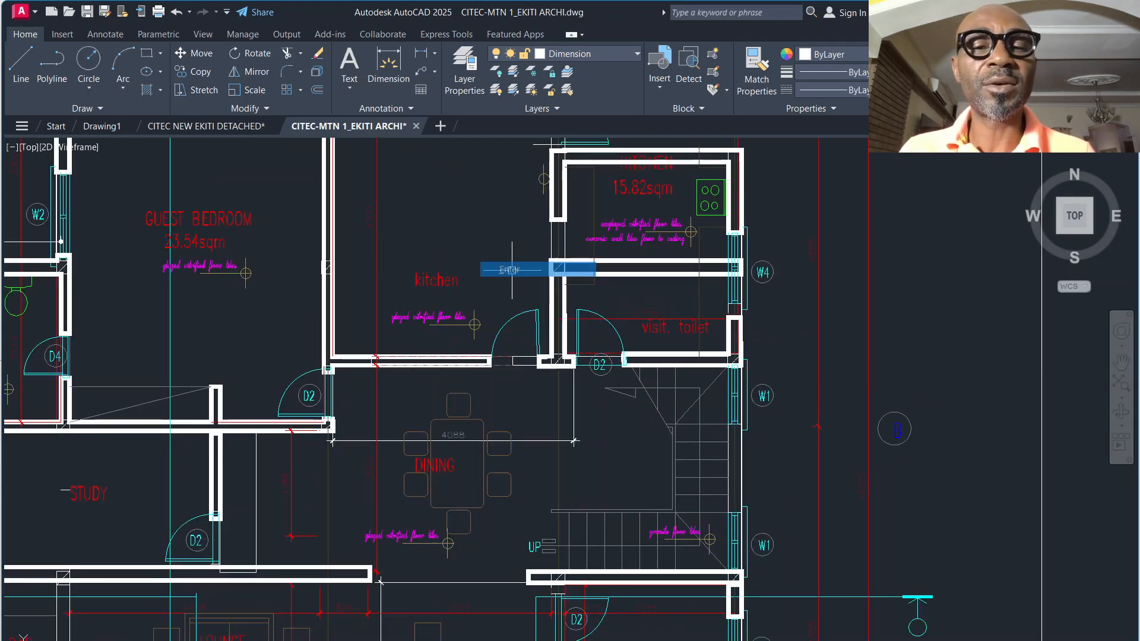
right_click(512, 270)
click(556, 281)
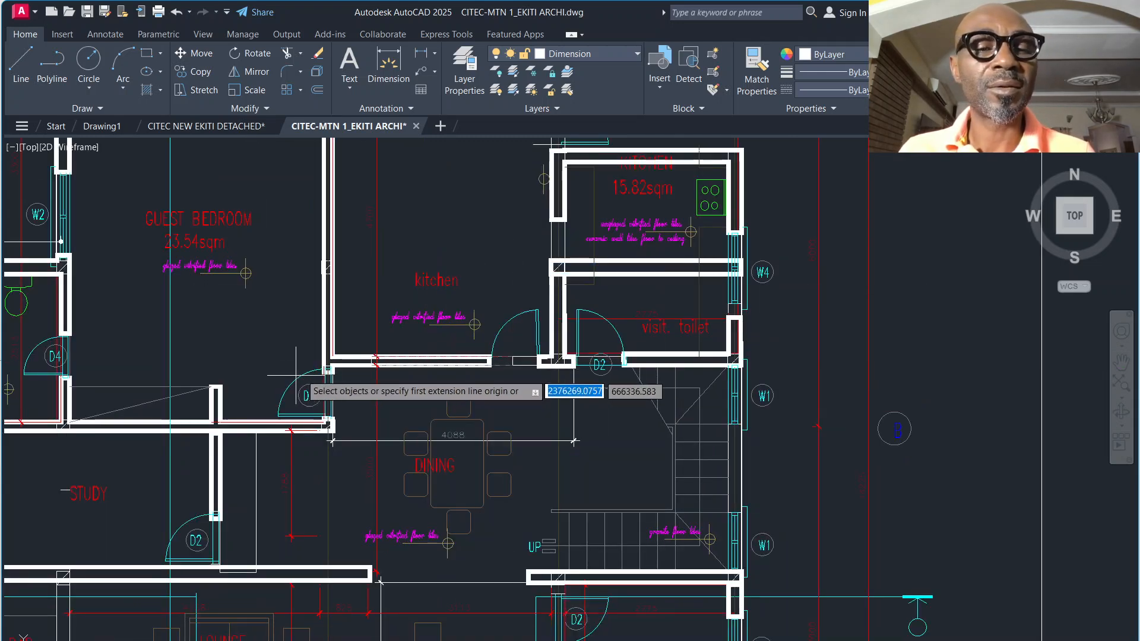
click(331, 366)
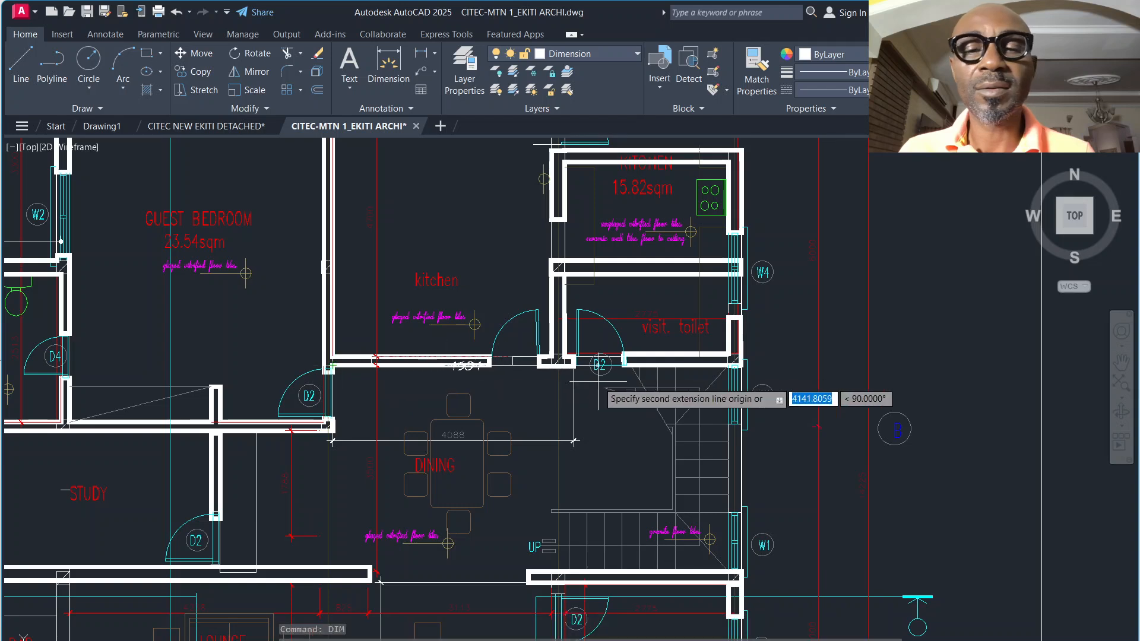
click(728, 364)
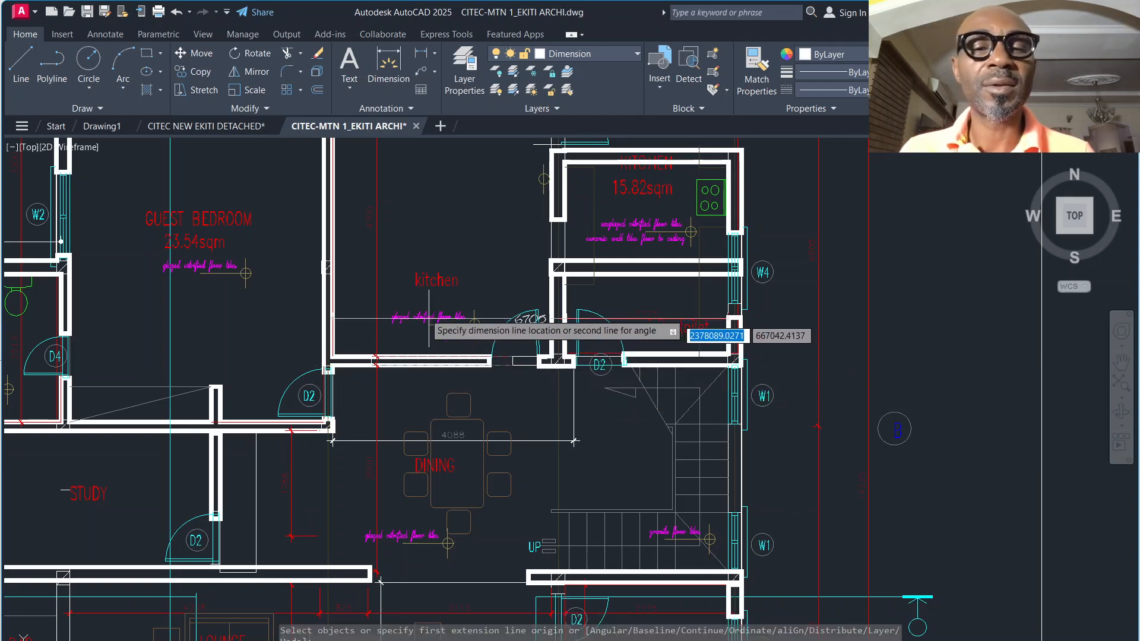
click(440, 278)
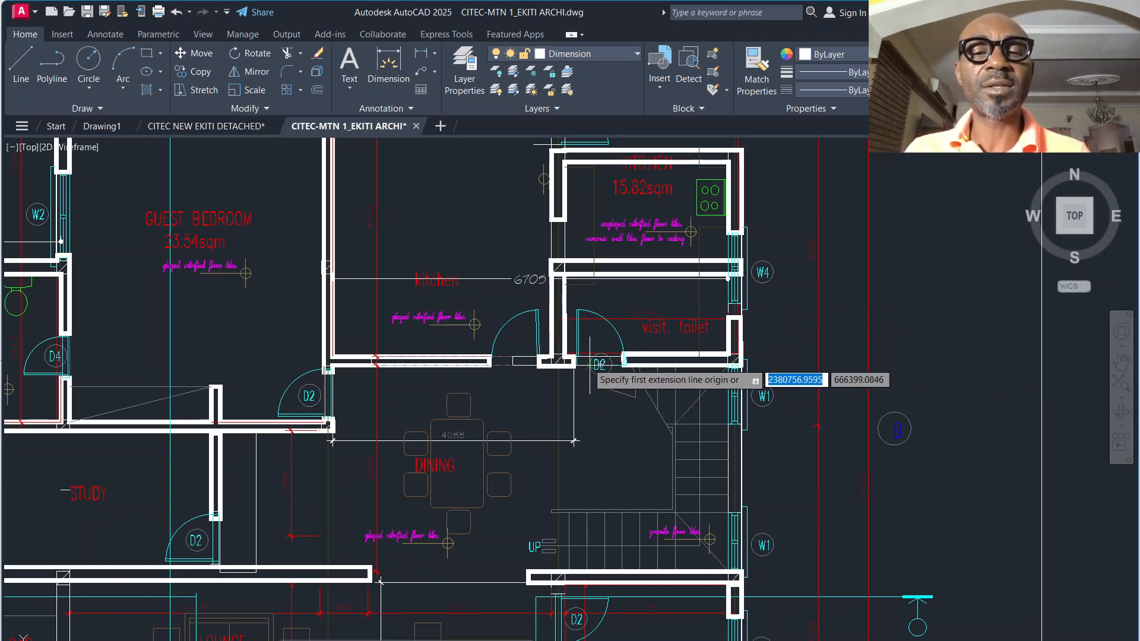
scroll(564, 365, down, 2)
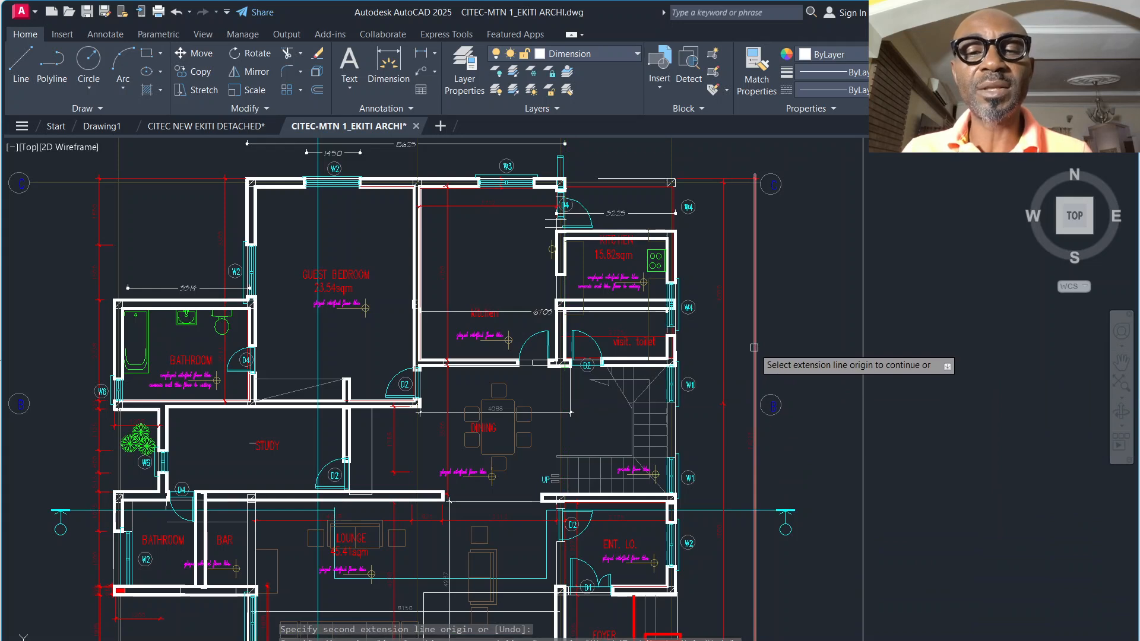
scroll(753, 352, down, 2)
scroll(541, 402, up, 2)
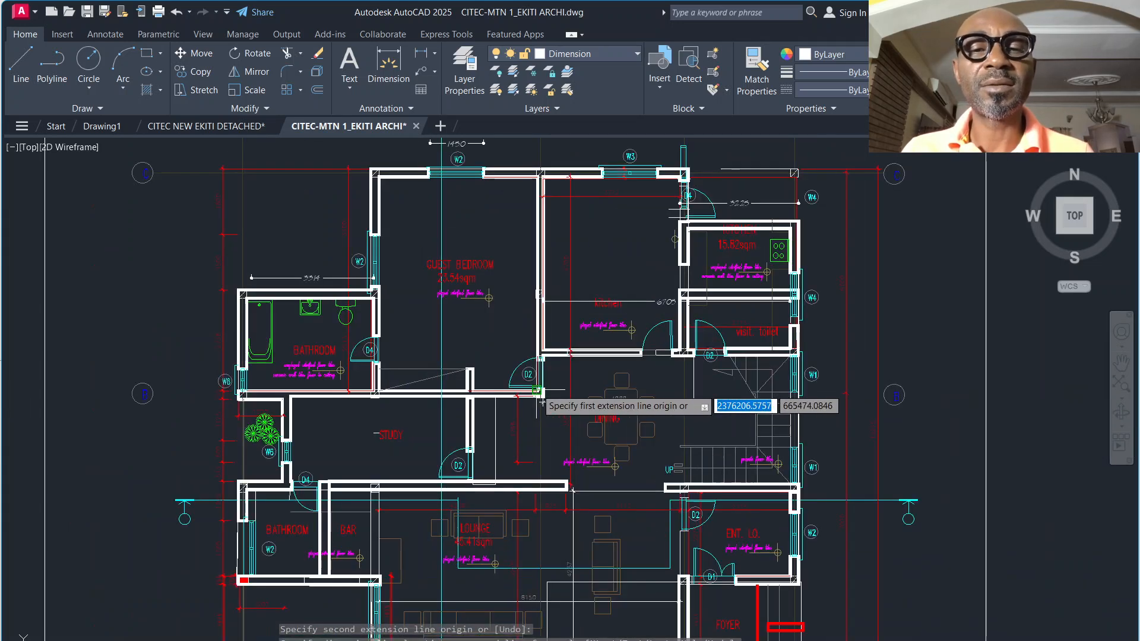
scroll(517, 300, down, 2)
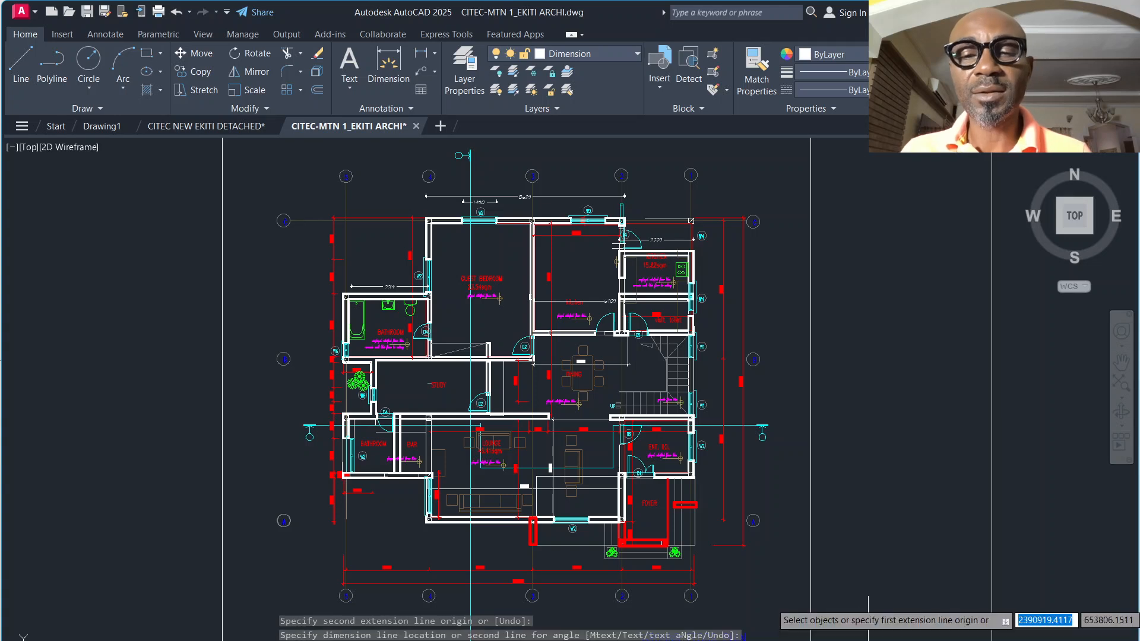
Switch to TAKEOFF SHEET in Excel, copy B18 into B19 as "Grid Line B', 1- 3", and enter Qty 1 in C19.
mouse_move(700, 640)
click(862, 617)
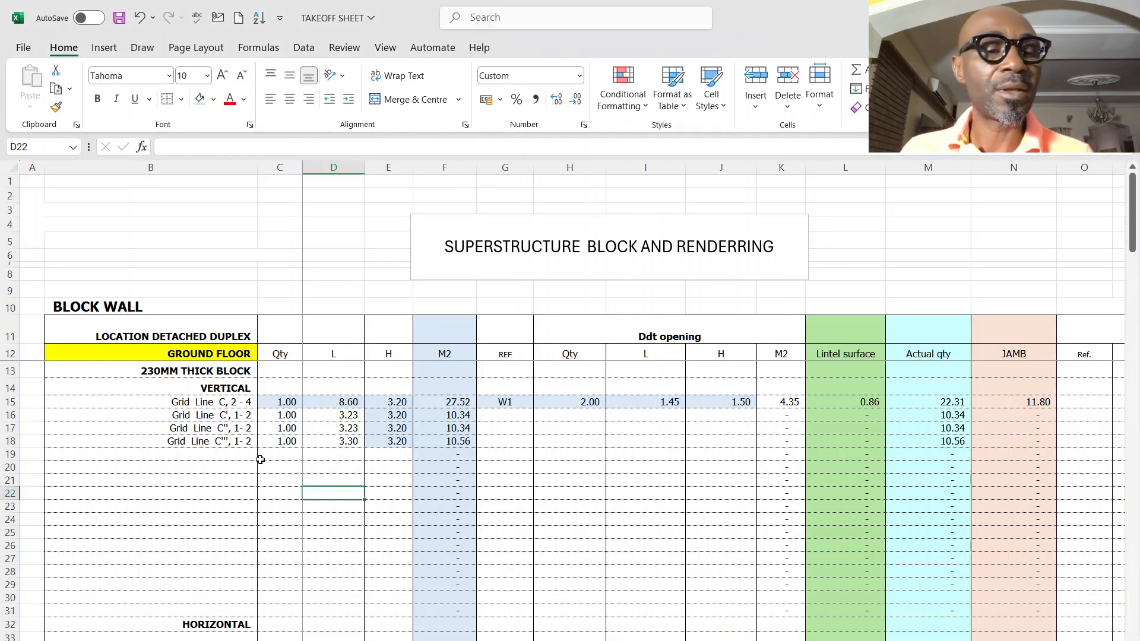
right_click(214, 440)
click(251, 262)
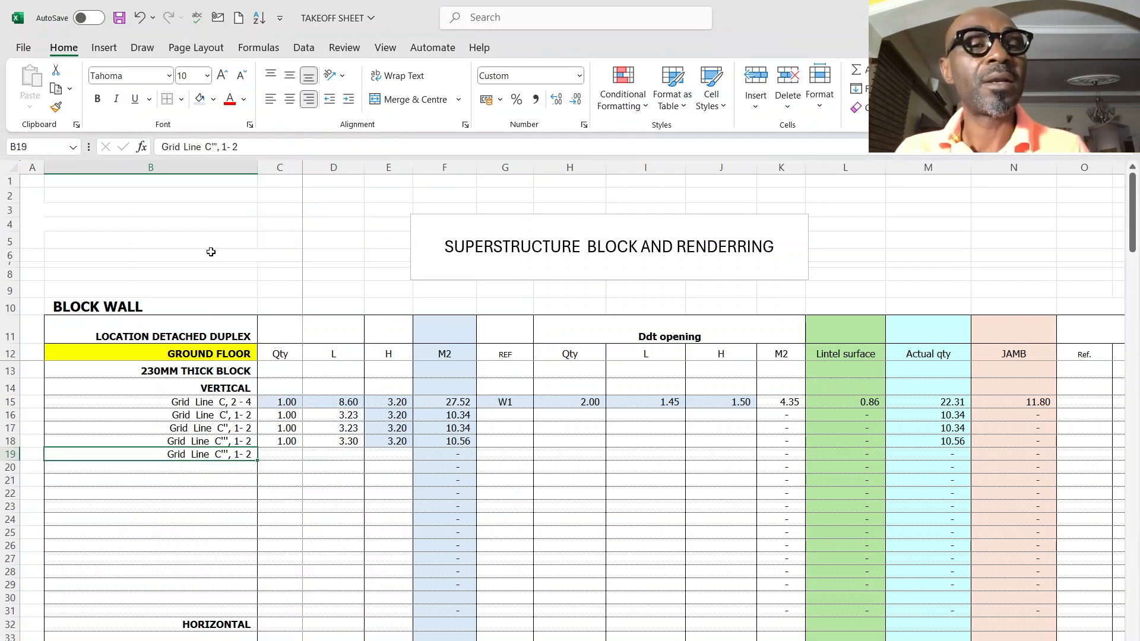
click(214, 145)
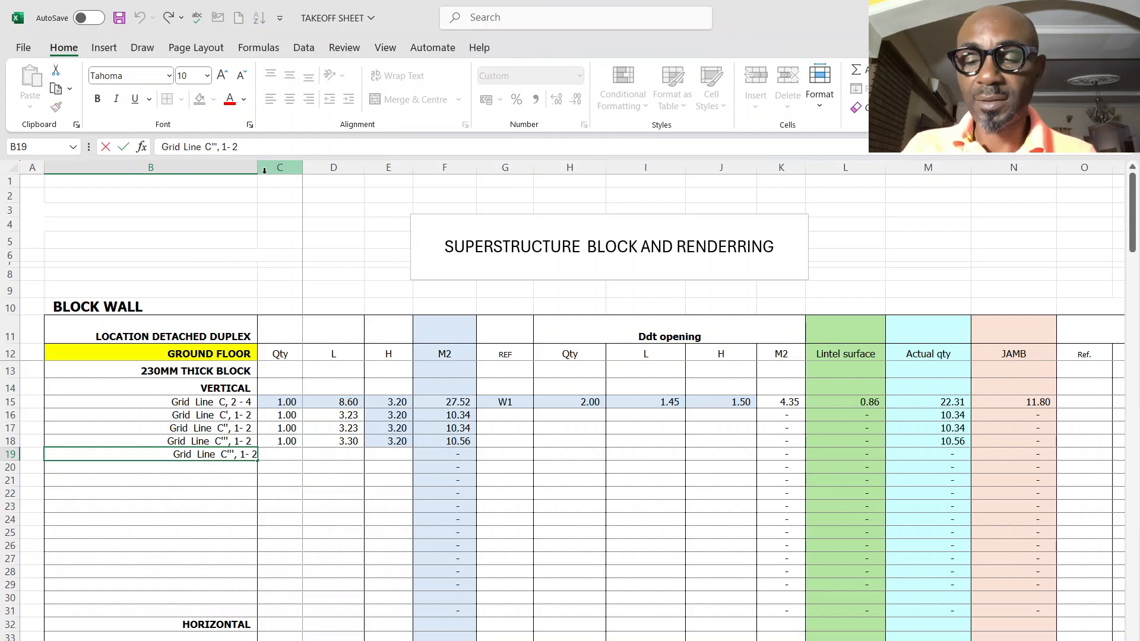
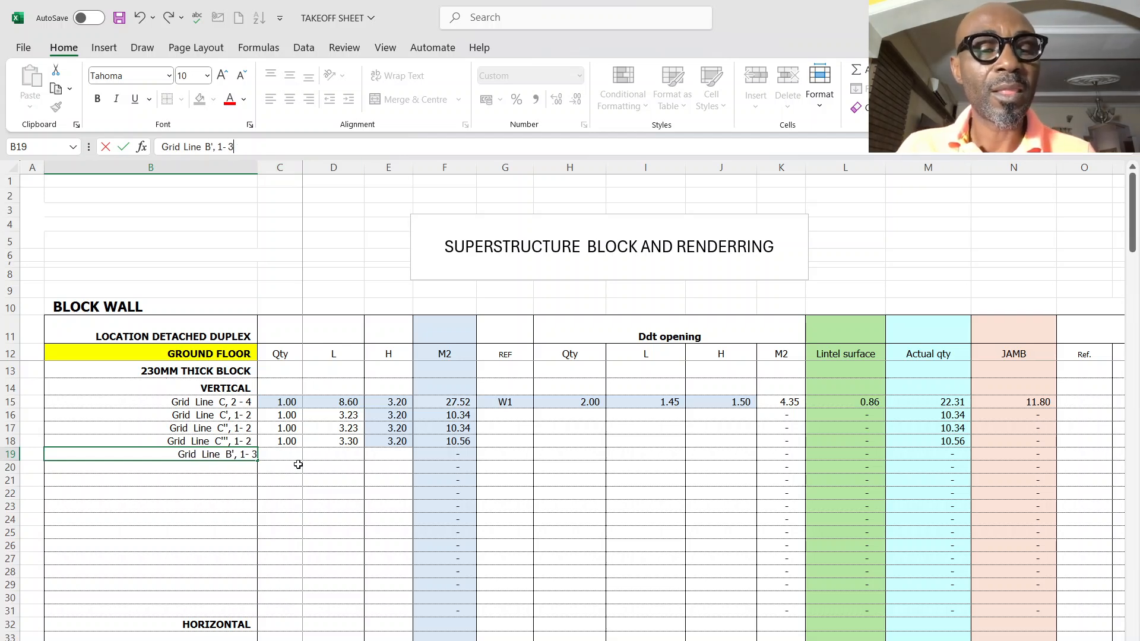
key(Tab)
text(1)
click(332, 467)
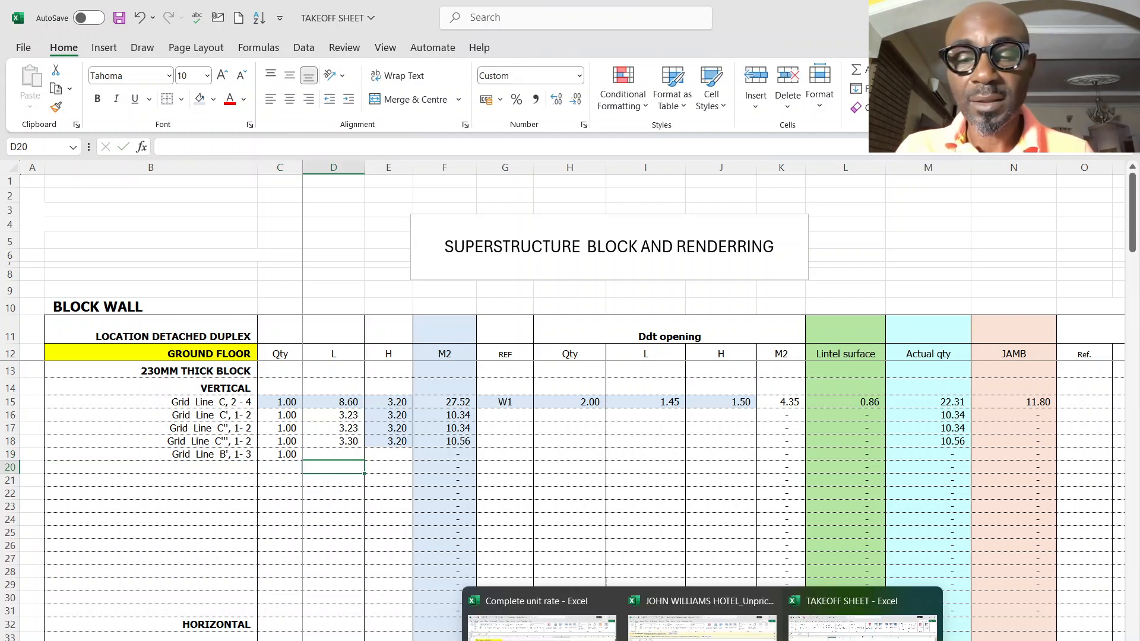
Read the kitchen and visitor's toilet wall's dimension in the CITEC-MTN 1_EKITI ARCHI drawing and enter L 6.71 in D19 of TAKEOFF SHEET.
mouse_move(832, 640)
click(992, 617)
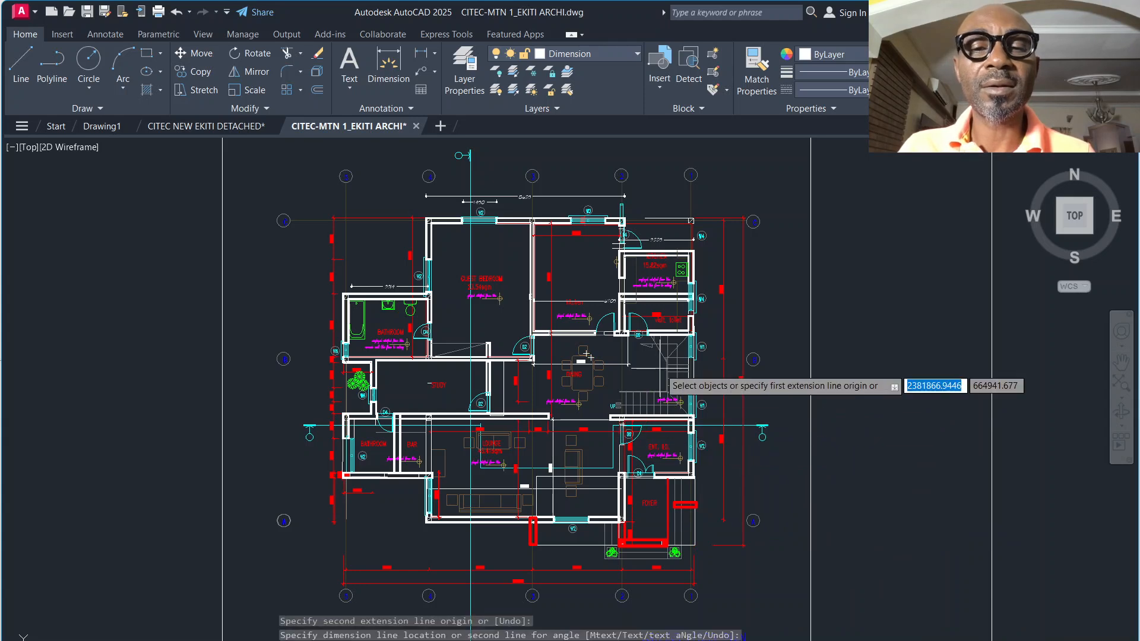
scroll(629, 304, up, 2)
scroll(634, 336, up, 2)
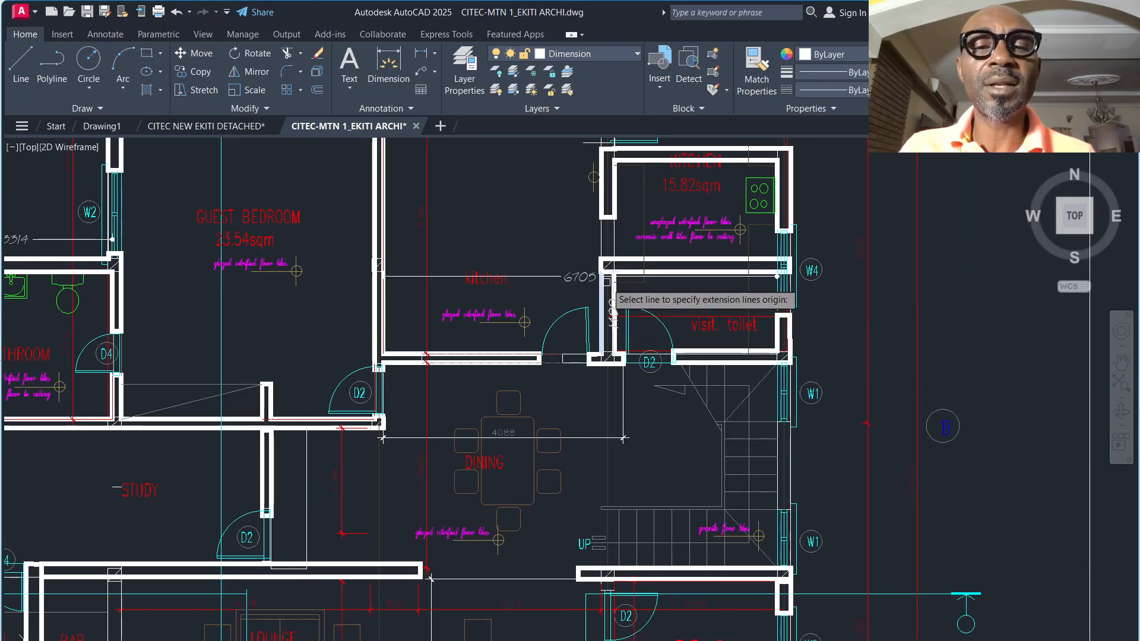
mouse_move(703, 639)
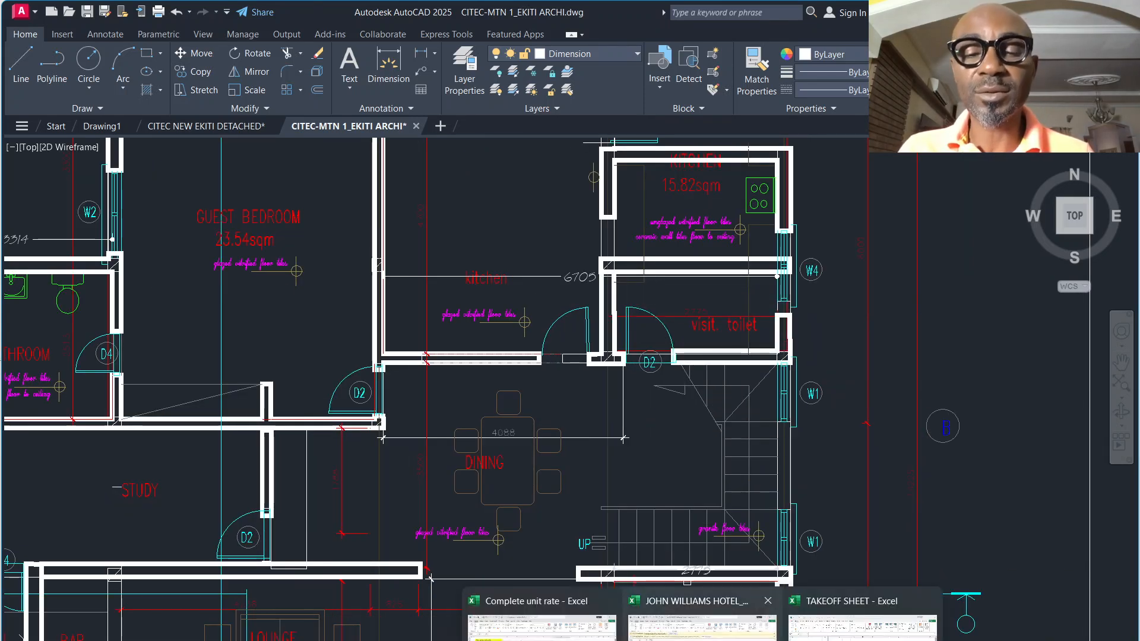
click(861, 620)
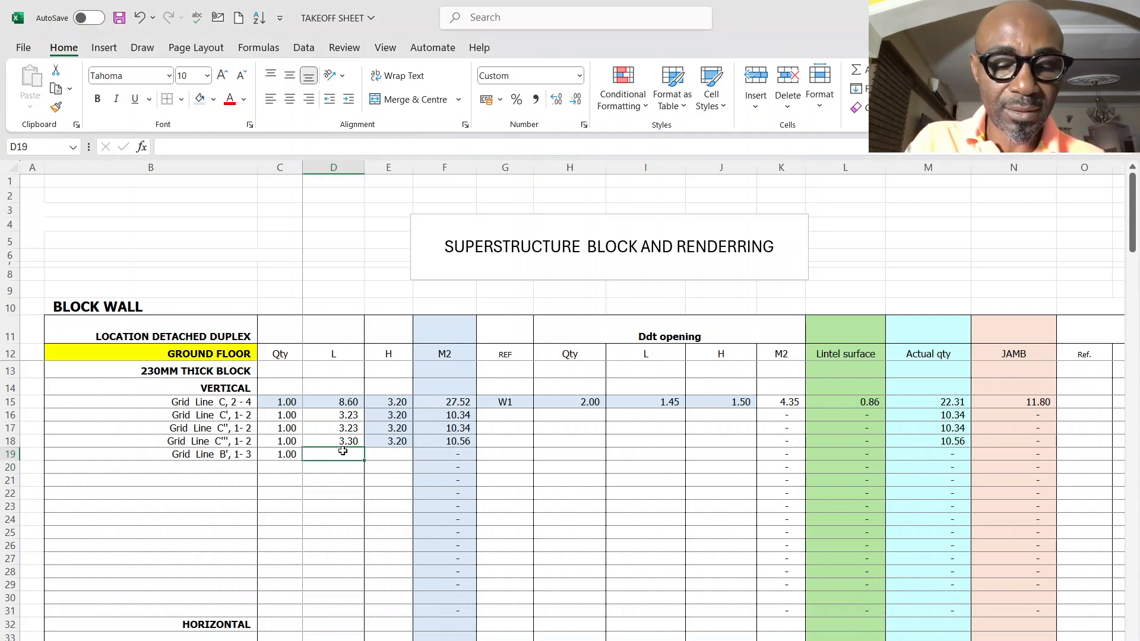
text(6.71)
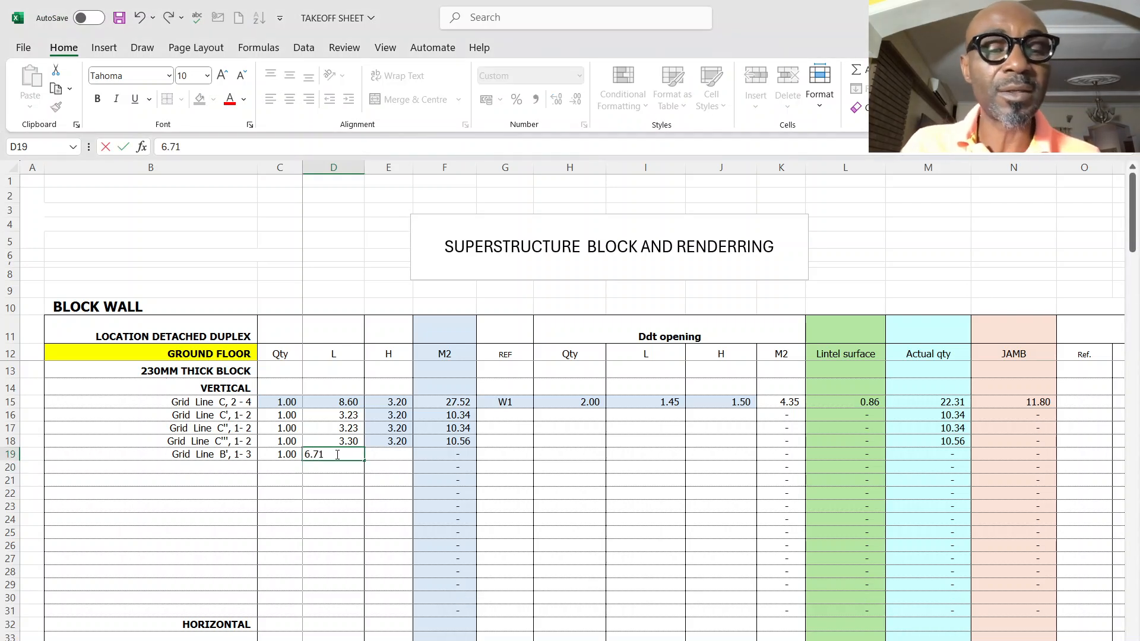
Fill the 3.2 height from E18 down to E20 and enter the D2 opening deduction in row 19: Qty 2, L 0.9, H 2.1.
click(408, 445)
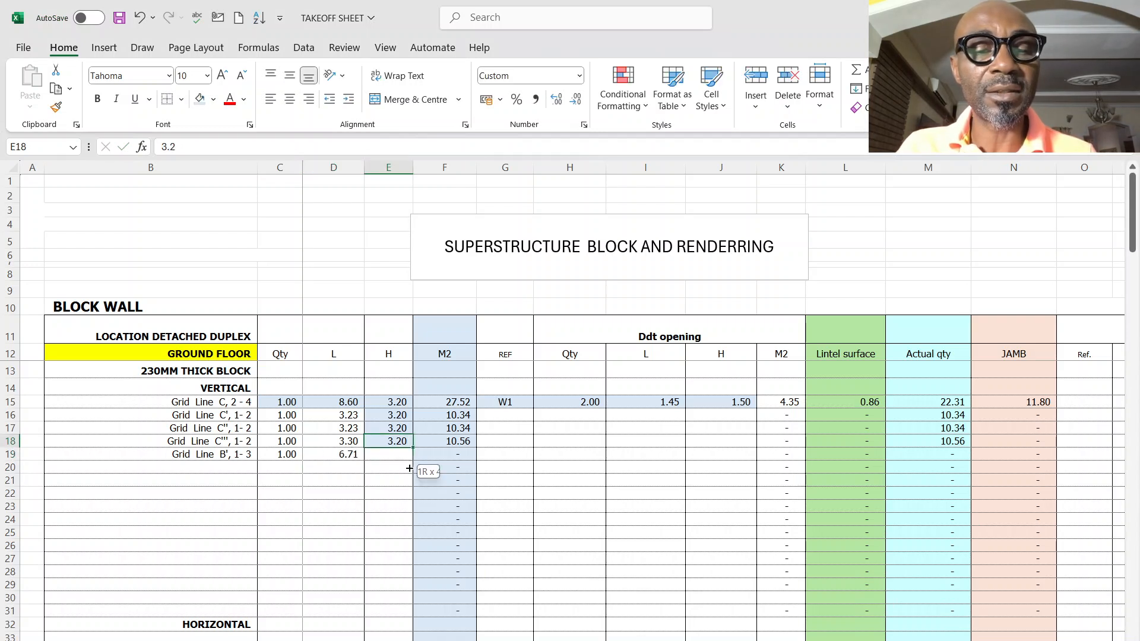
click(488, 456)
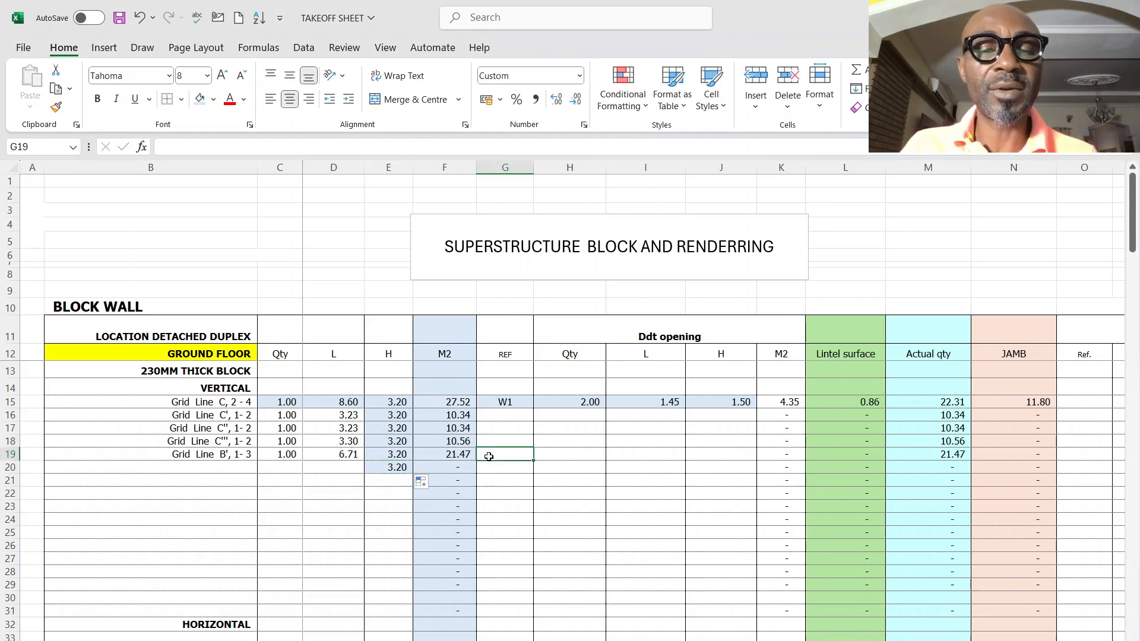
text(D1)
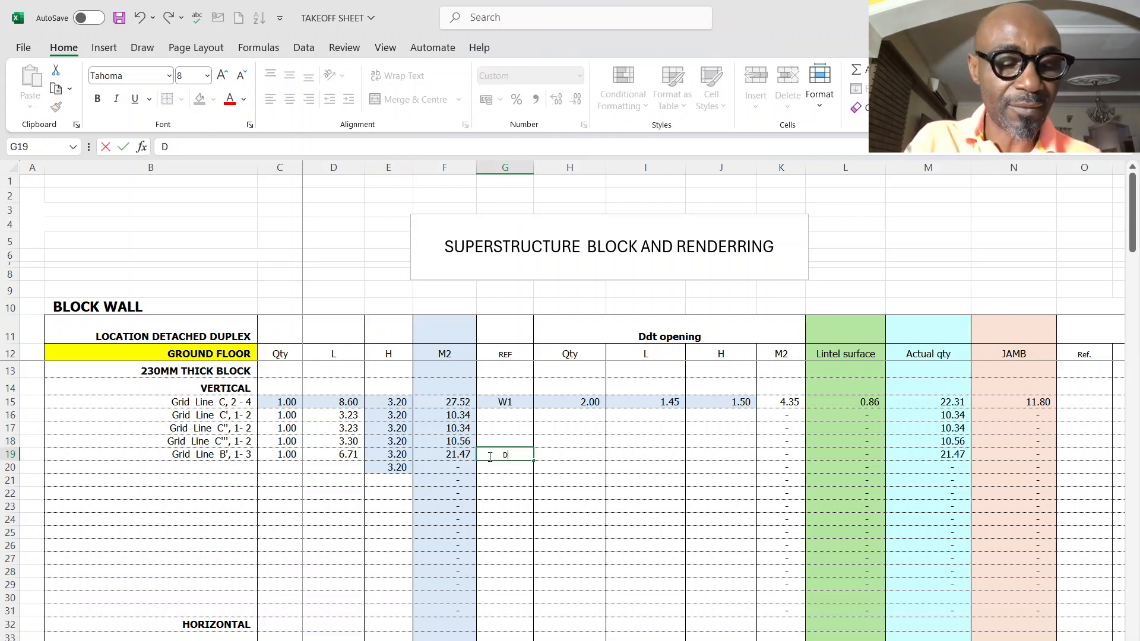
click(553, 455)
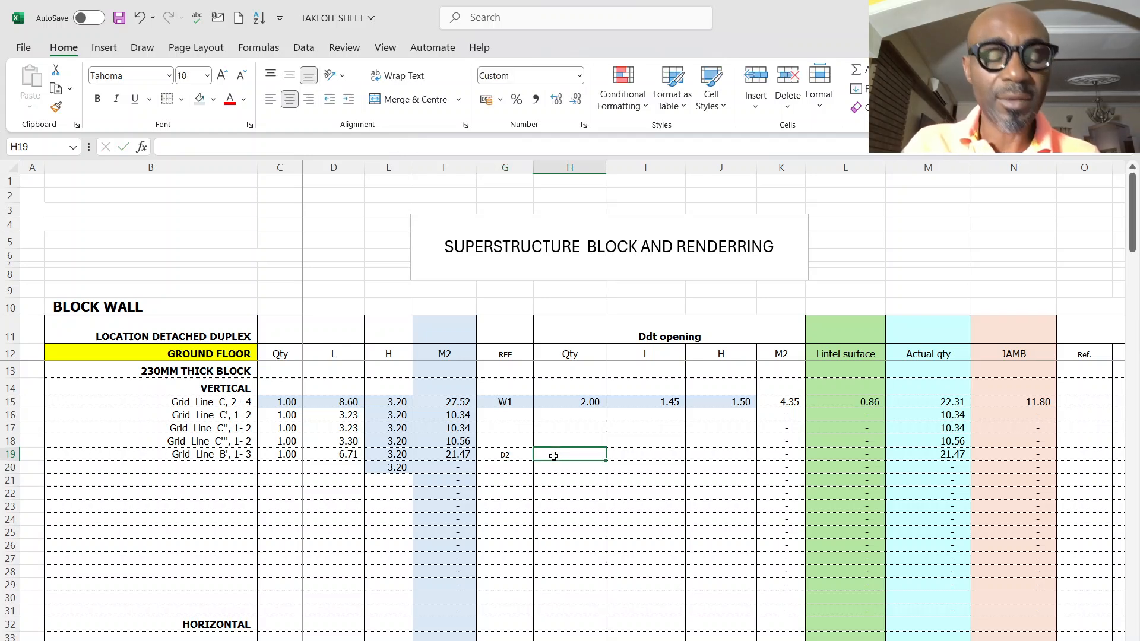
text(2)
click(644, 454)
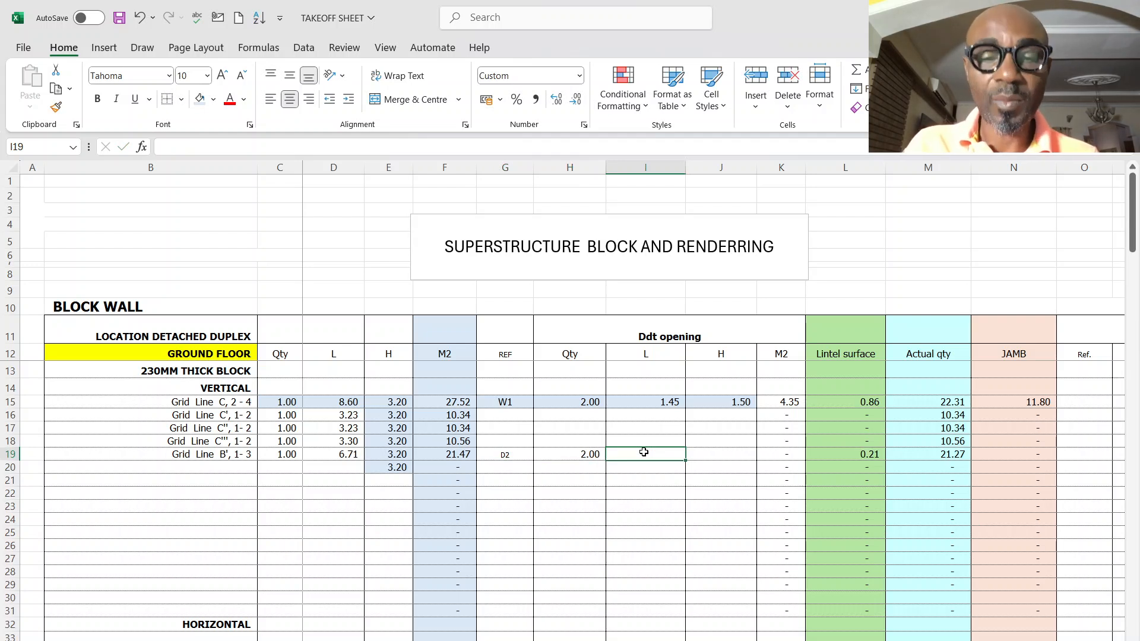
text(.9)
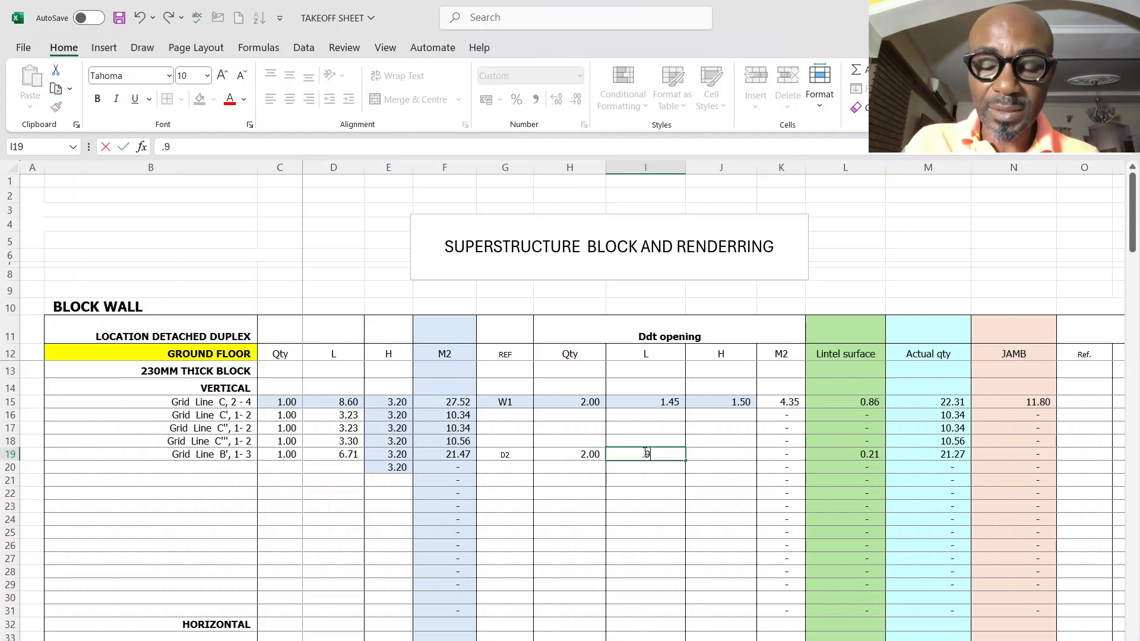
key(Tab)
text(2)
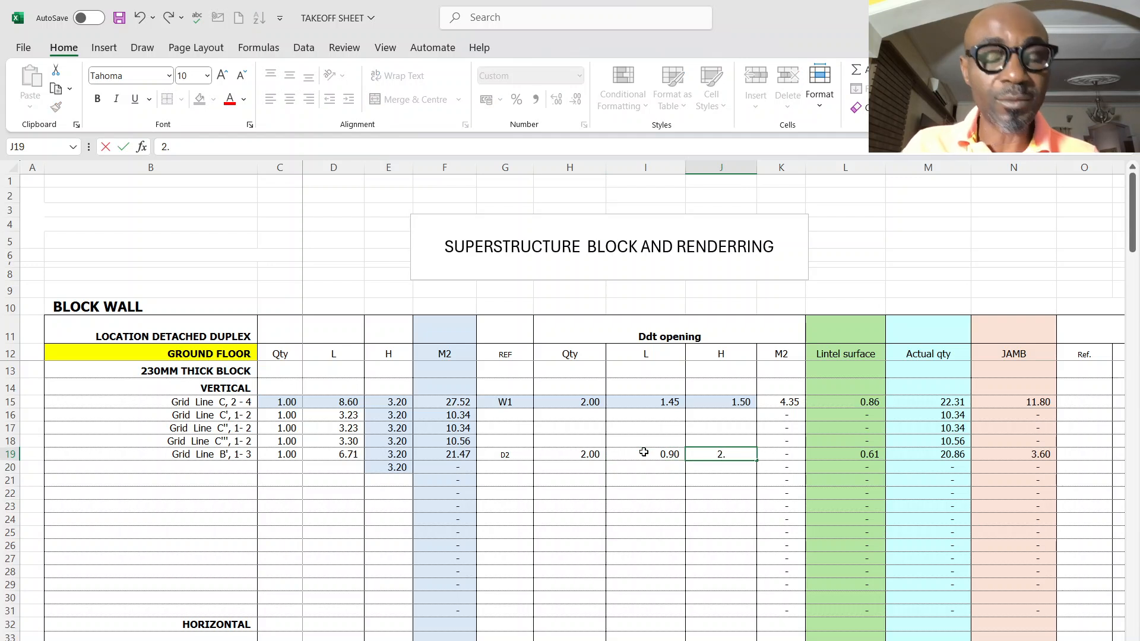
click(653, 489)
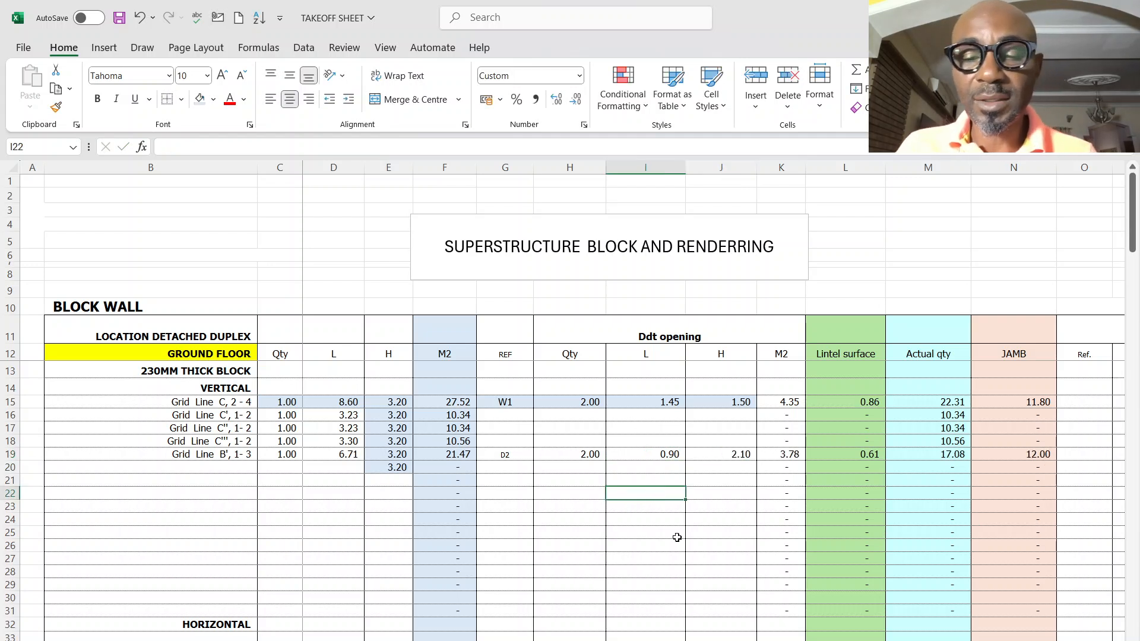
Switch to the CITEC-MTN 1_EKITI ARCHI drawing and locate the wall between the bathroom, guest bedroom and study for dimensioning.
click(839, 640)
click(1003, 620)
scroll(665, 386, down, 5)
scroll(662, 327, down, 3)
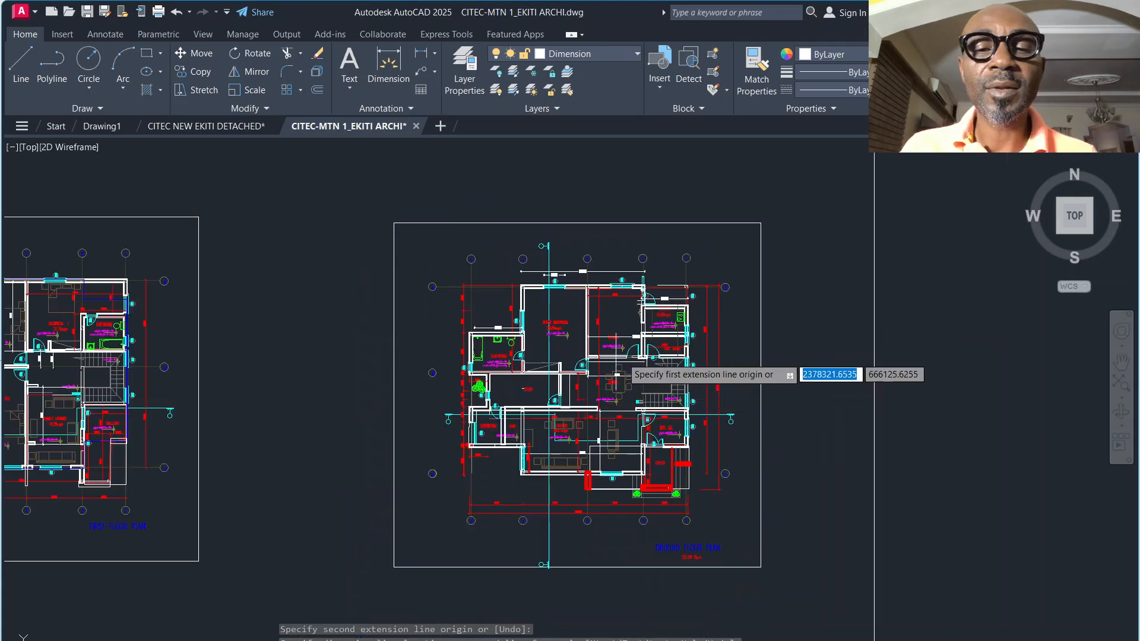
scroll(653, 368, up, 5)
scroll(255, 391, up, 2)
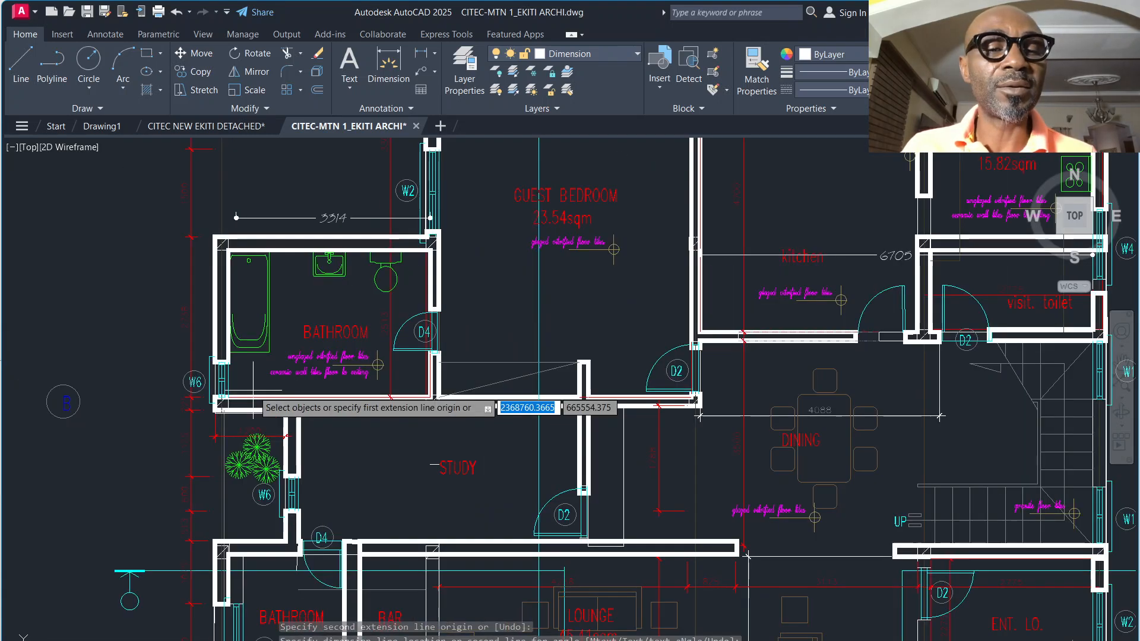
Dimension the full horizontal wall below the bathroom and guest bedroom, from the outer bathroom wall to the dining-side wall end.
right_click(516, 328)
click(531, 333)
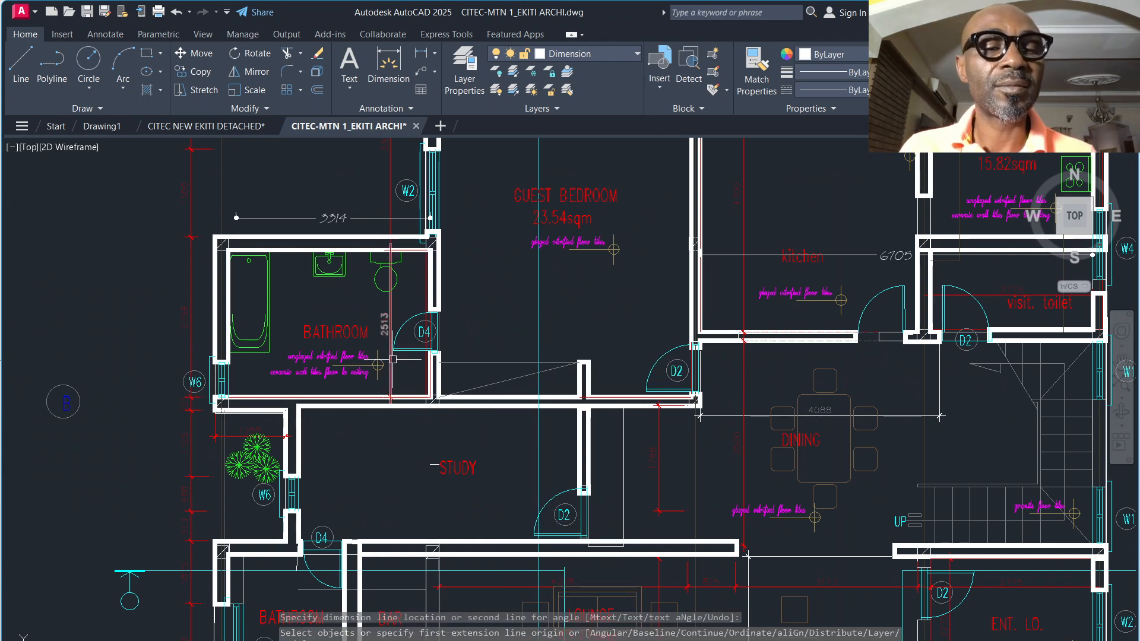
right_click(517, 323)
click(534, 331)
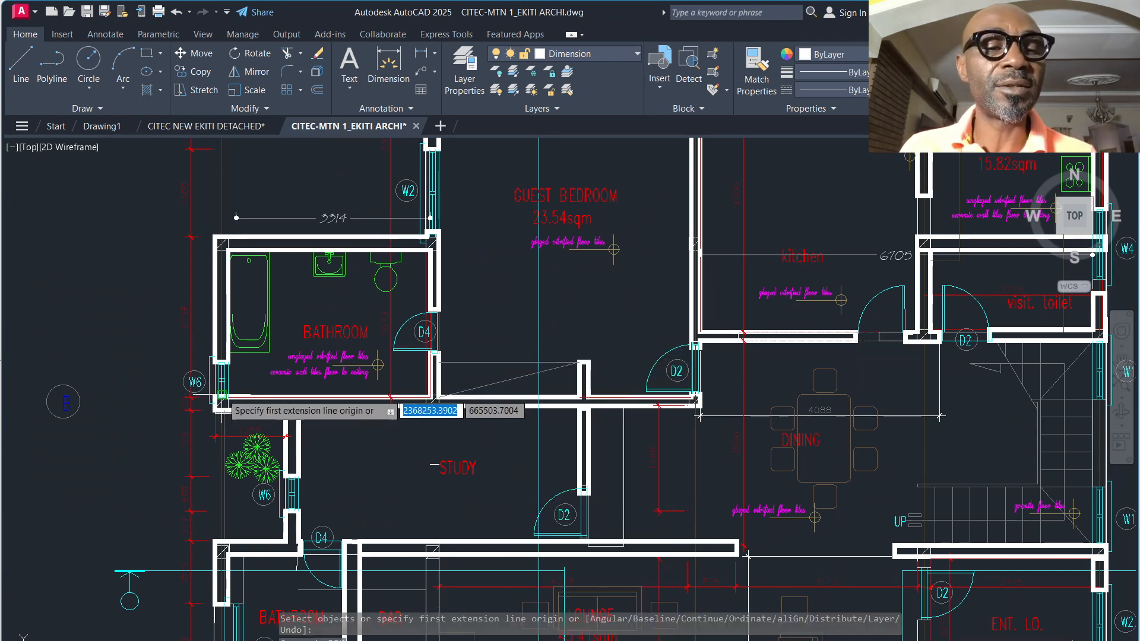
click(221, 404)
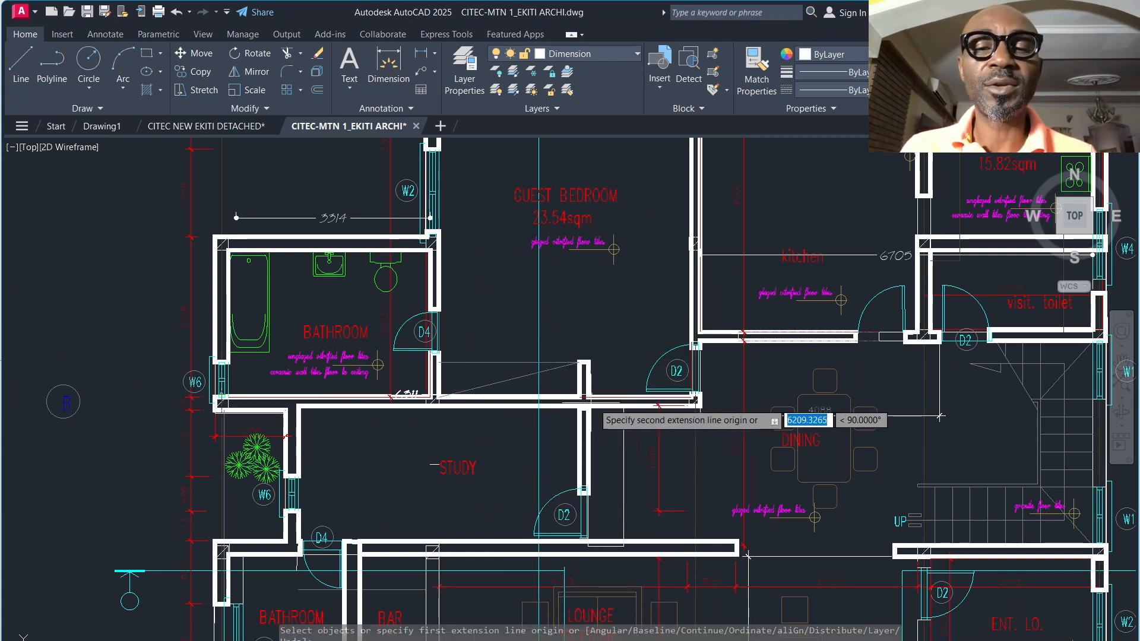
click(692, 396)
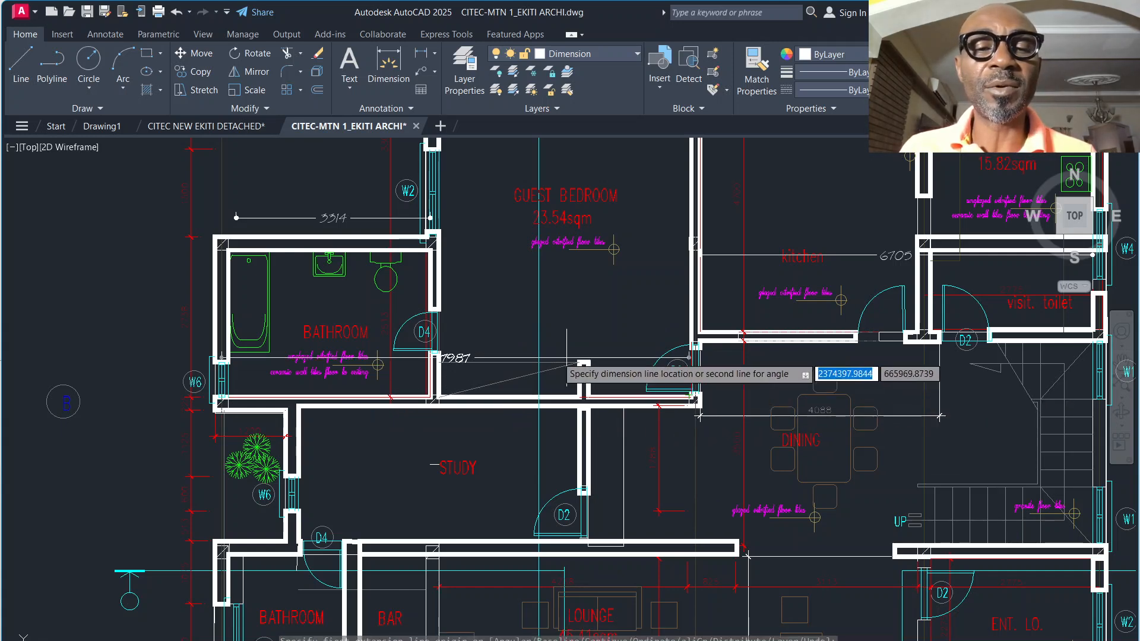
scroll(771, 427, up, 5)
click(498, 340)
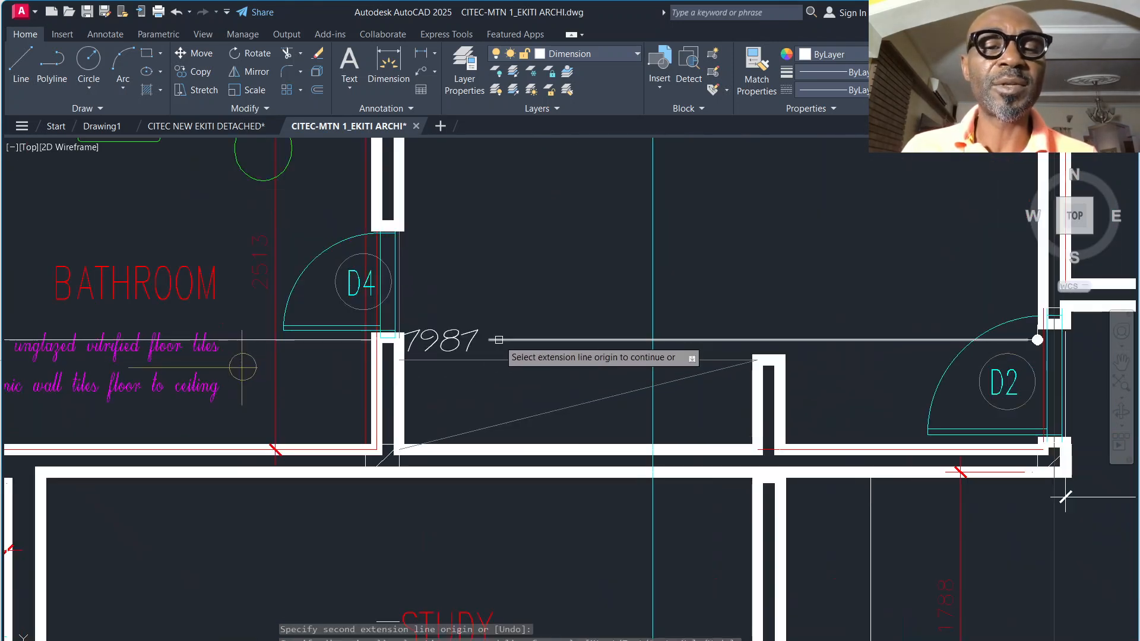
Switch to the TAKEOFF SHEET workbook in Excel and label the next vertical block wall row, B20, as "Grid Line B, 2- 5".
scroll(498, 340, down, 2)
scroll(498, 340, down, 2)
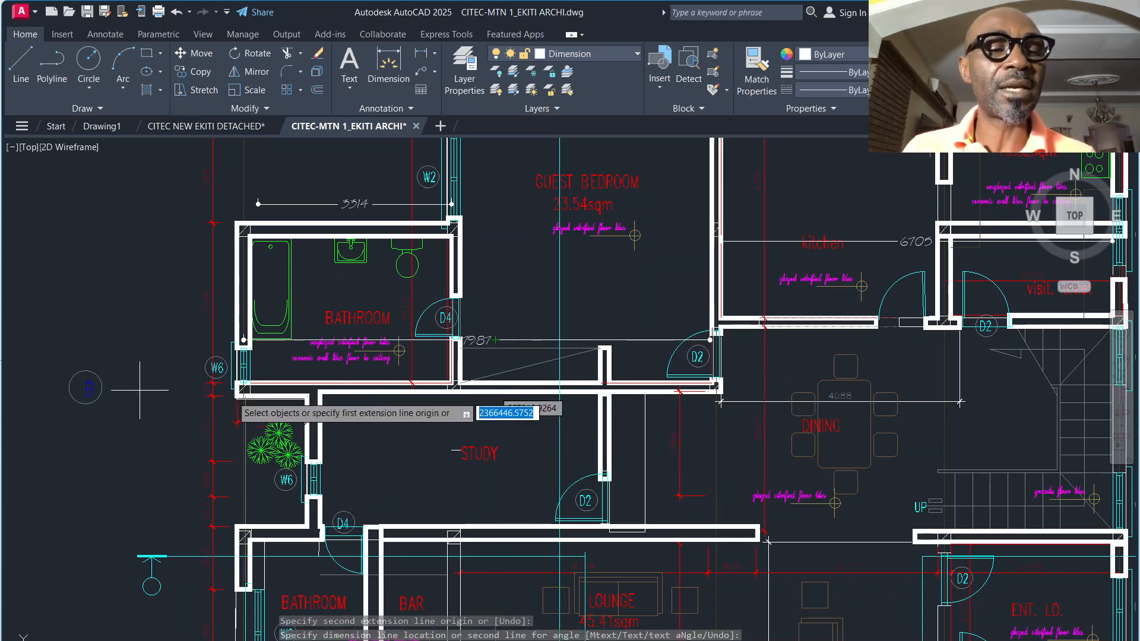
scroll(329, 418, down, 2)
scroll(355, 427, down, 2)
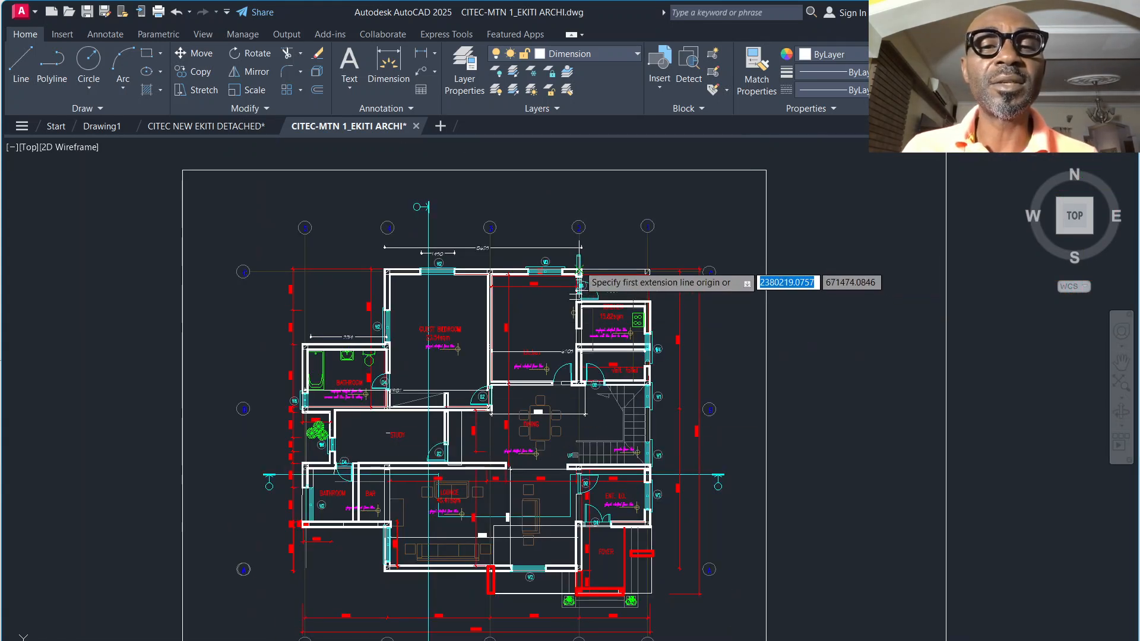
scroll(578, 255, up, 4)
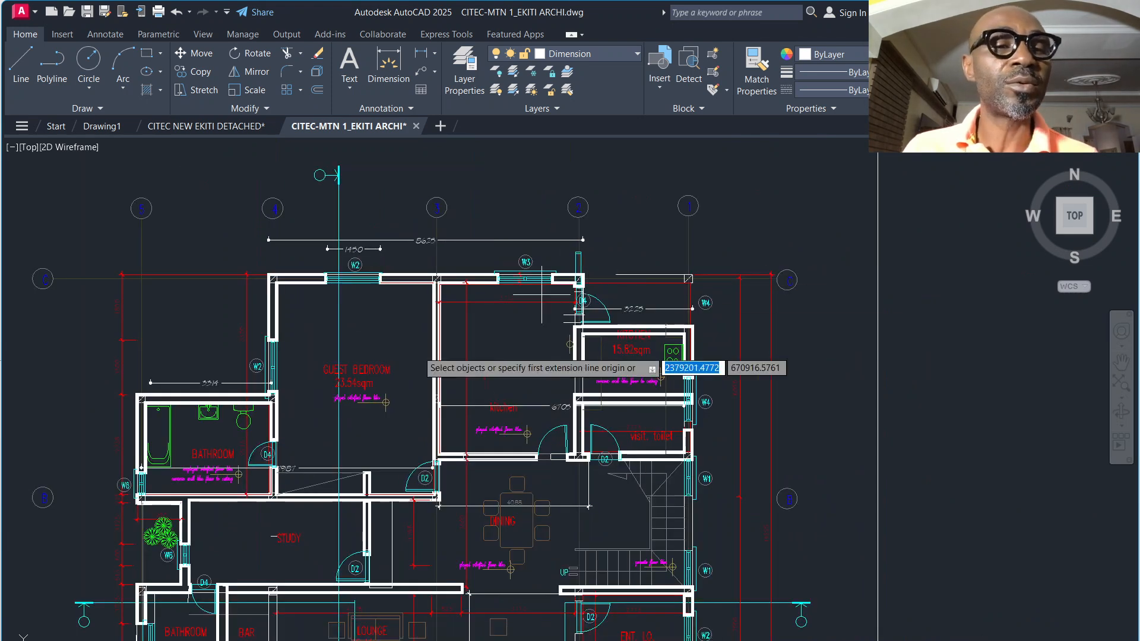
mouse_move(768, 640)
mouse_move(702, 640)
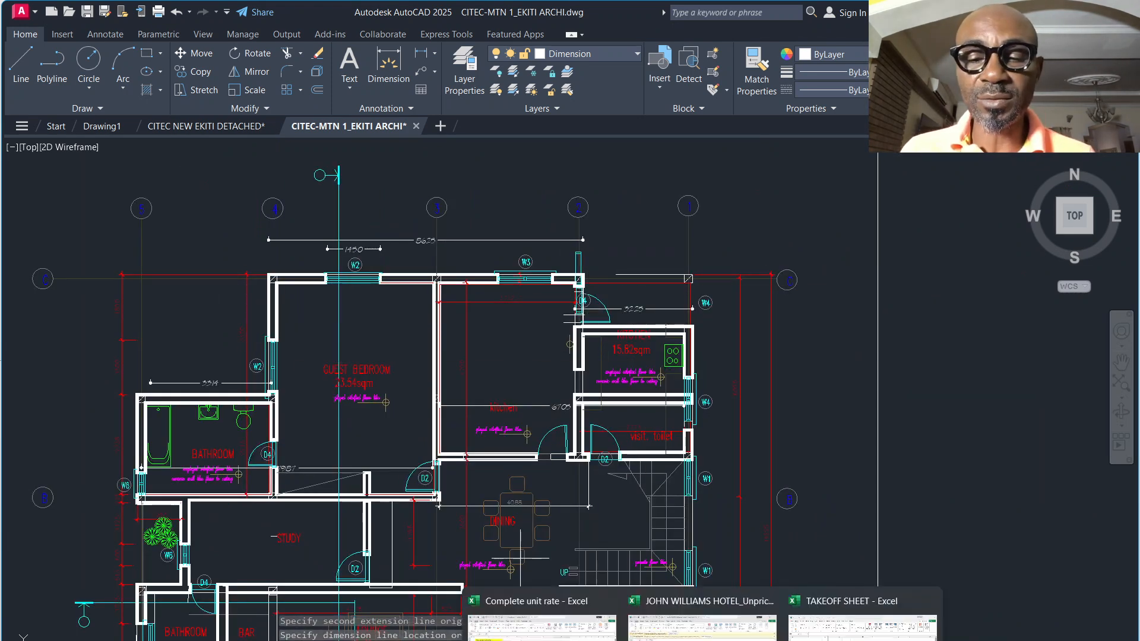
click(861, 620)
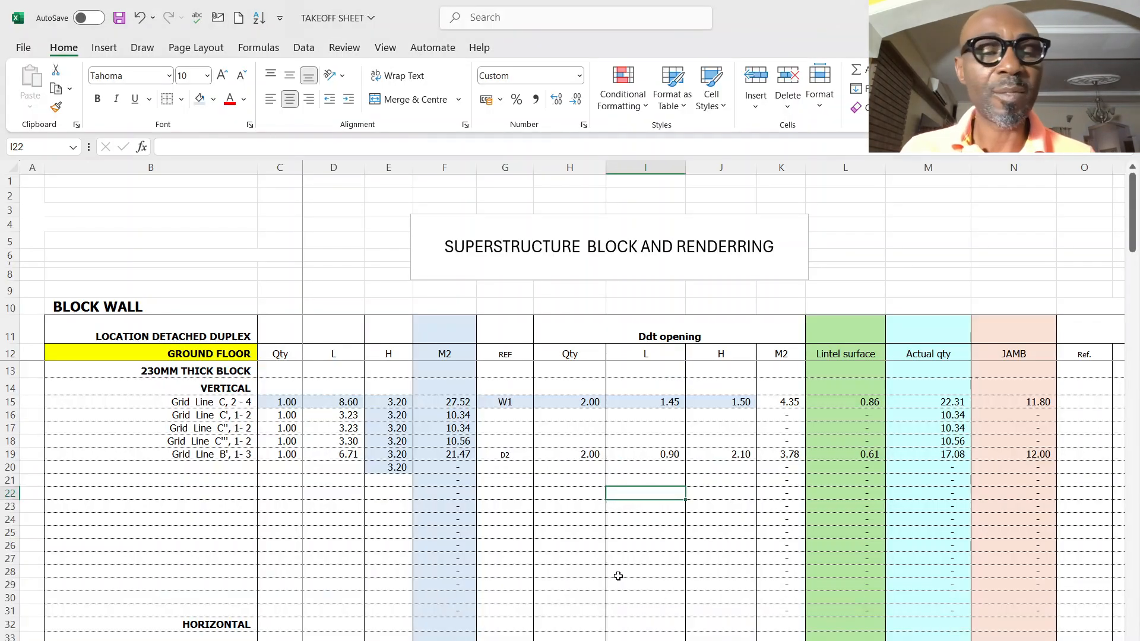
click(215, 456)
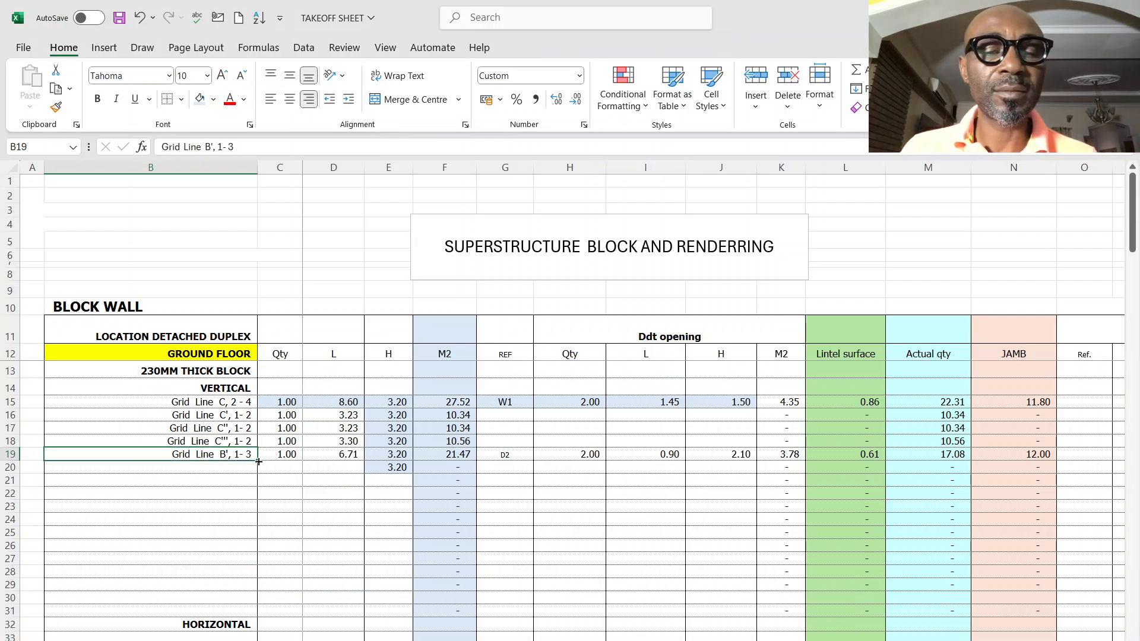
drag(259, 462, 258, 470)
click(234, 467)
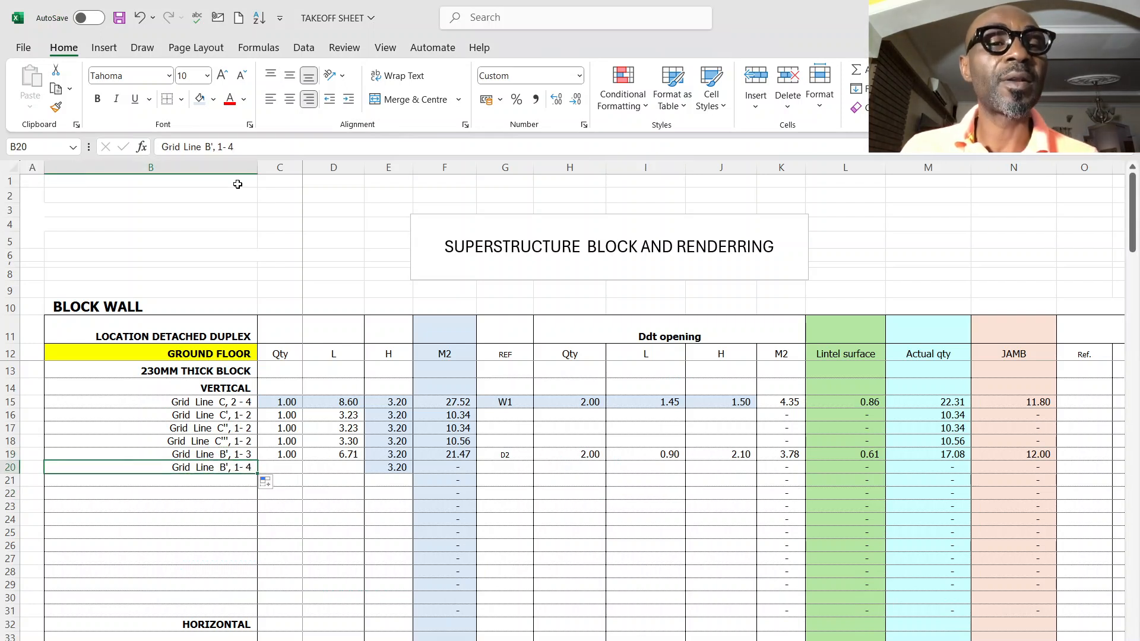
click(214, 147)
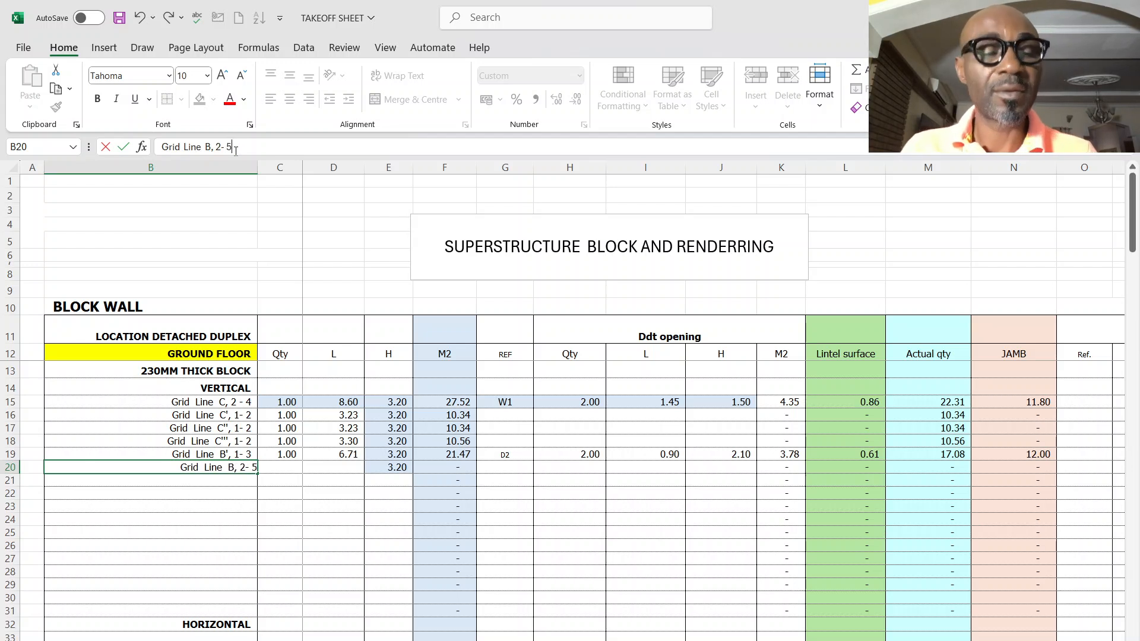
Enter a quantity of 1 and a length of 7.99 for the Grid Line B, 2- 5 row.
click(293, 468)
text(1)
click(318, 469)
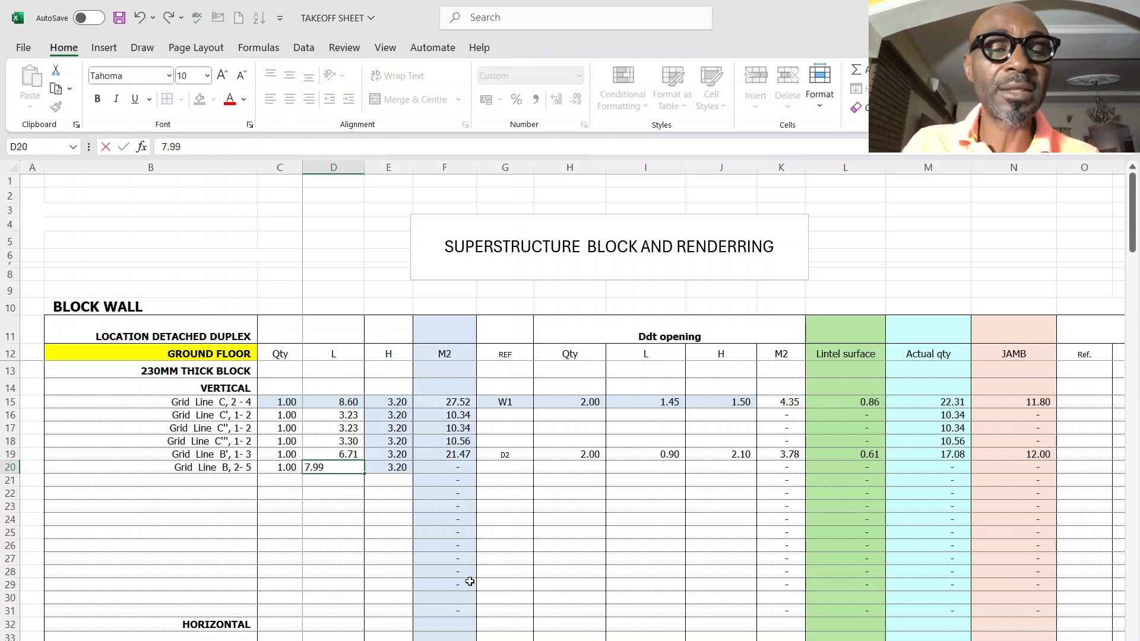
click(366, 580)
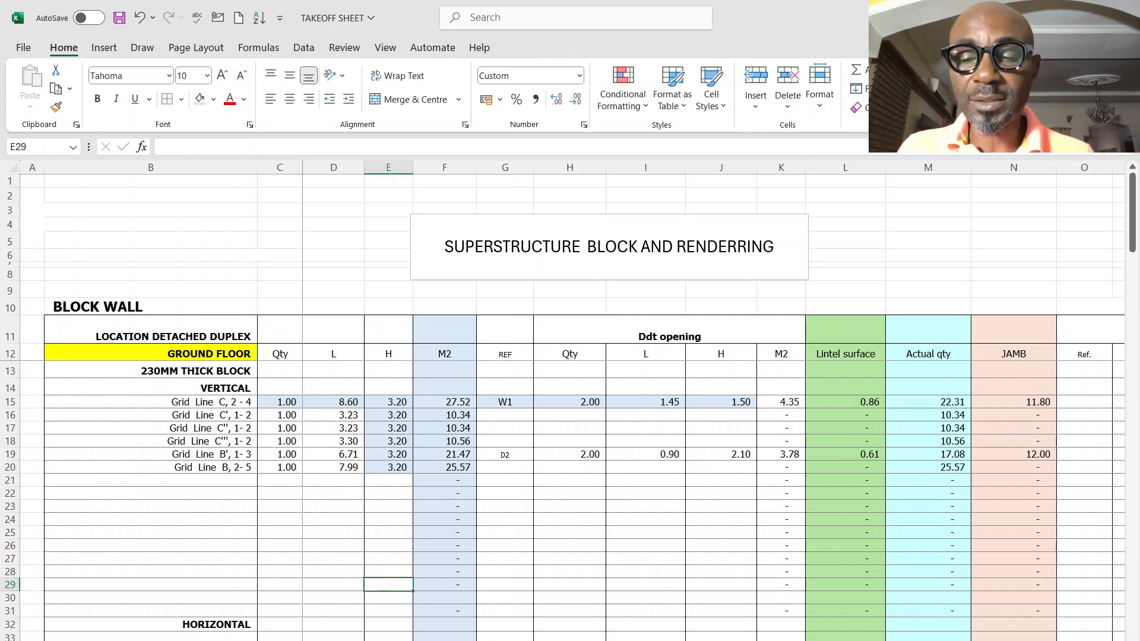
Switch back to the AutoCAD floor plan and examine the horizontal wall line between the study and the lounge.
click(994, 628)
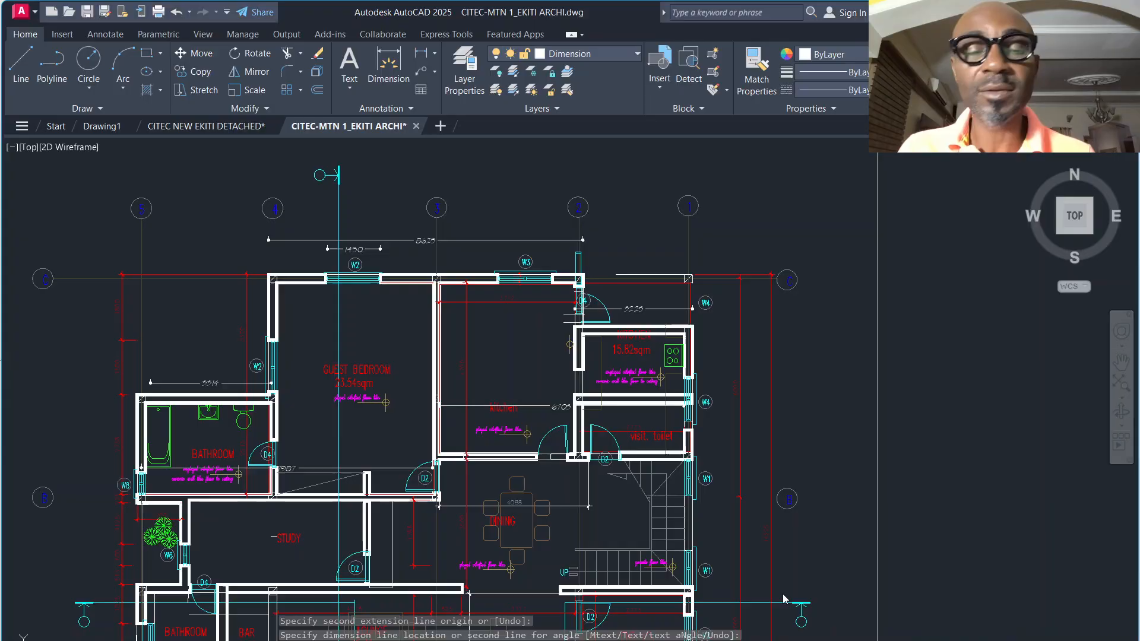
scroll(263, 369, down, 4)
scroll(290, 470, up, 4)
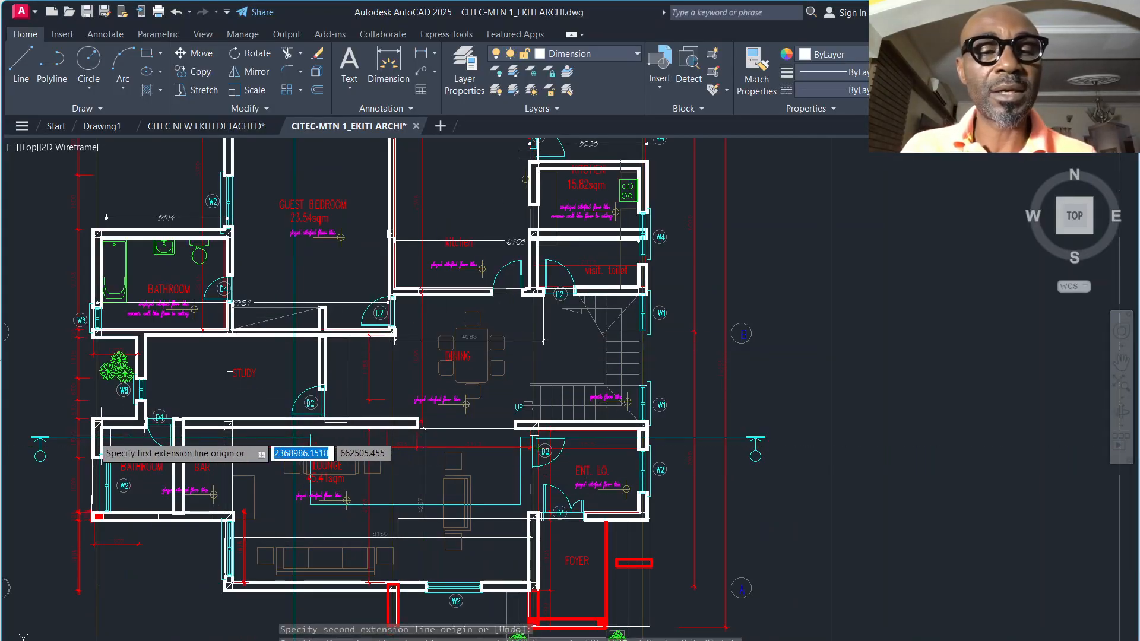
scroll(605, 436, down, 2)
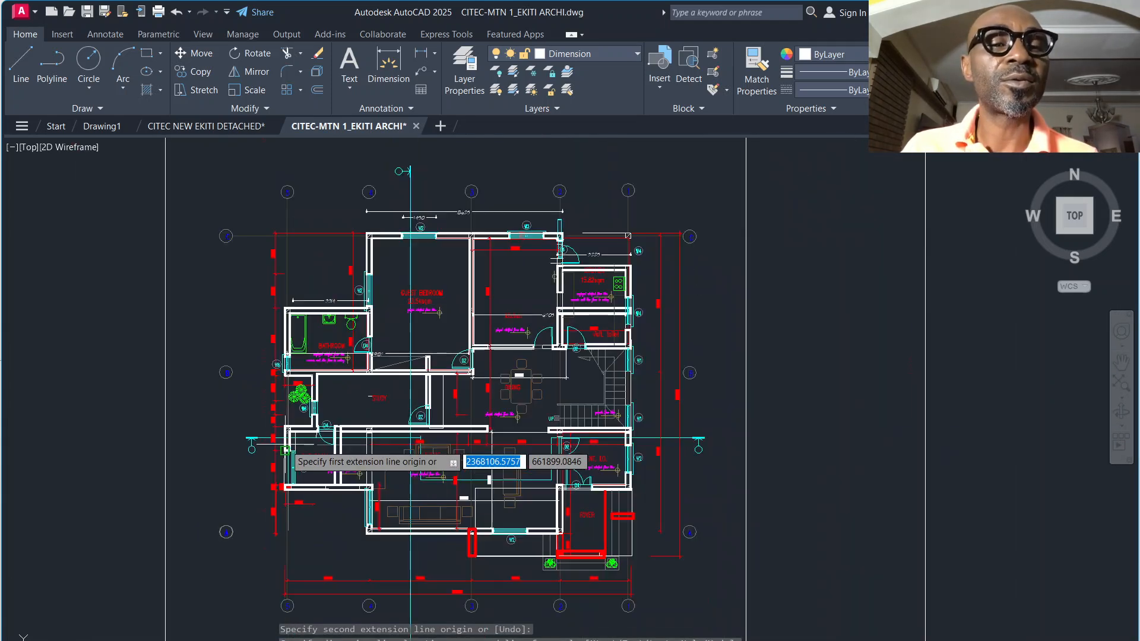
scroll(256, 208, up, 2)
scroll(332, 321, down, 2)
scroll(423, 456, up, 2)
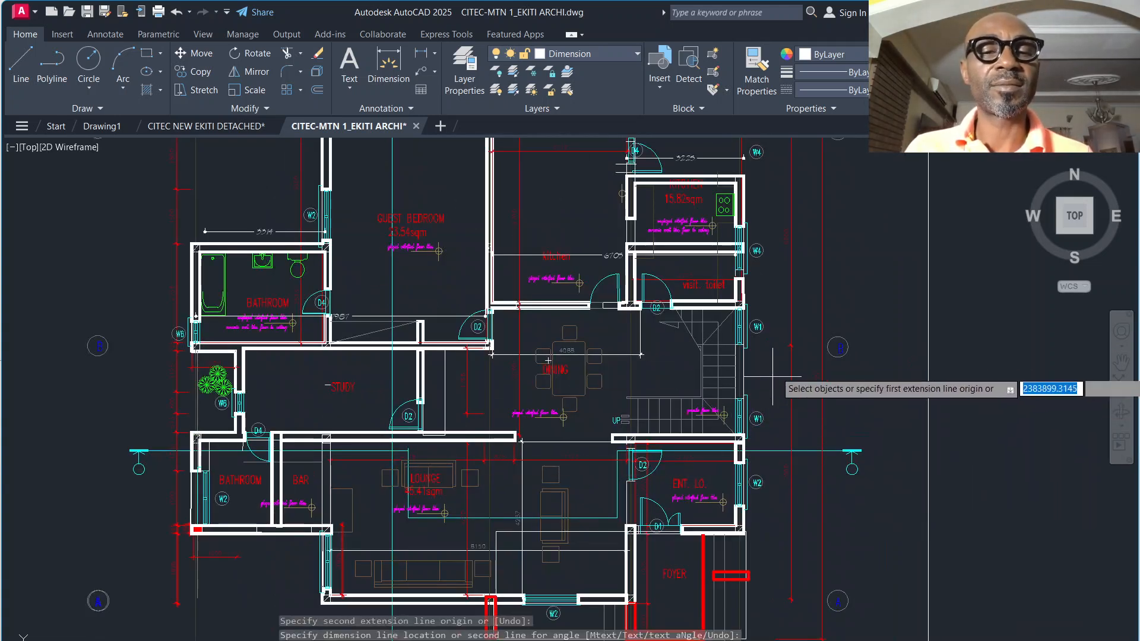
Dimension the wall line between the study and lounge, from the bathroom's outer wall to the entrance lobby's outer wall.
right_click(890, 355)
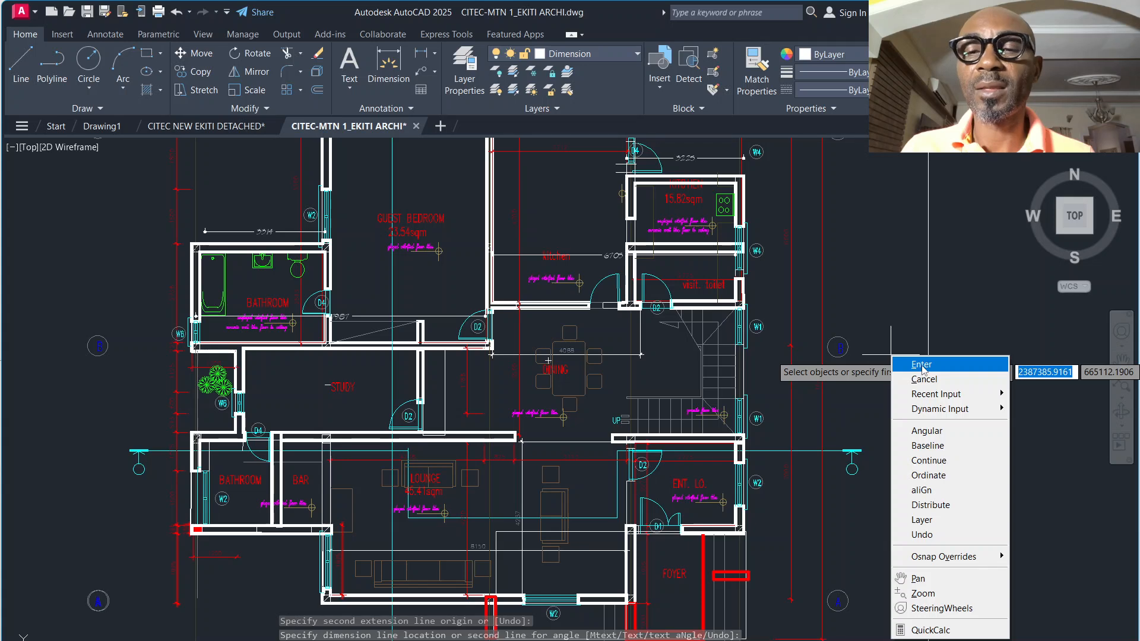
click(921, 364)
right_click(923, 368)
click(944, 372)
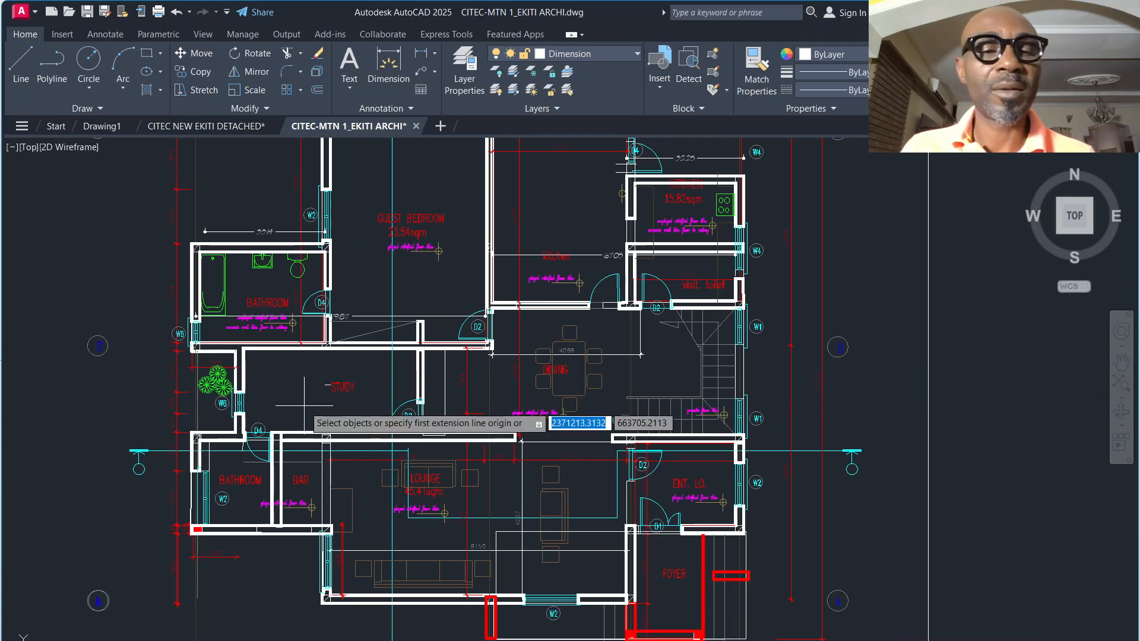
scroll(193, 443, up, 2)
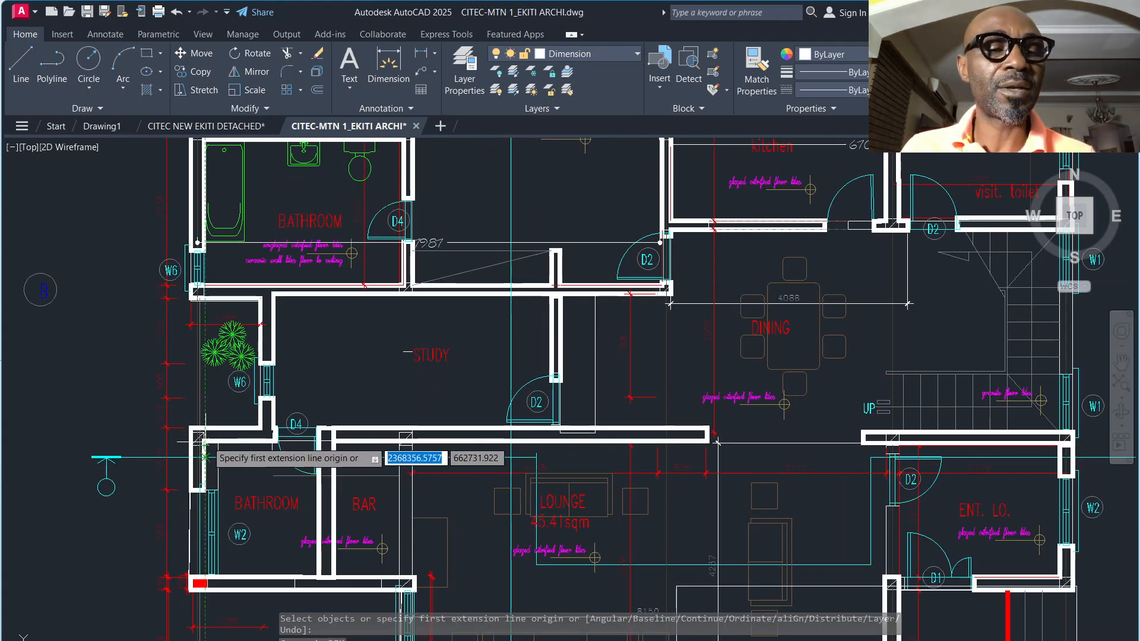
click(204, 440)
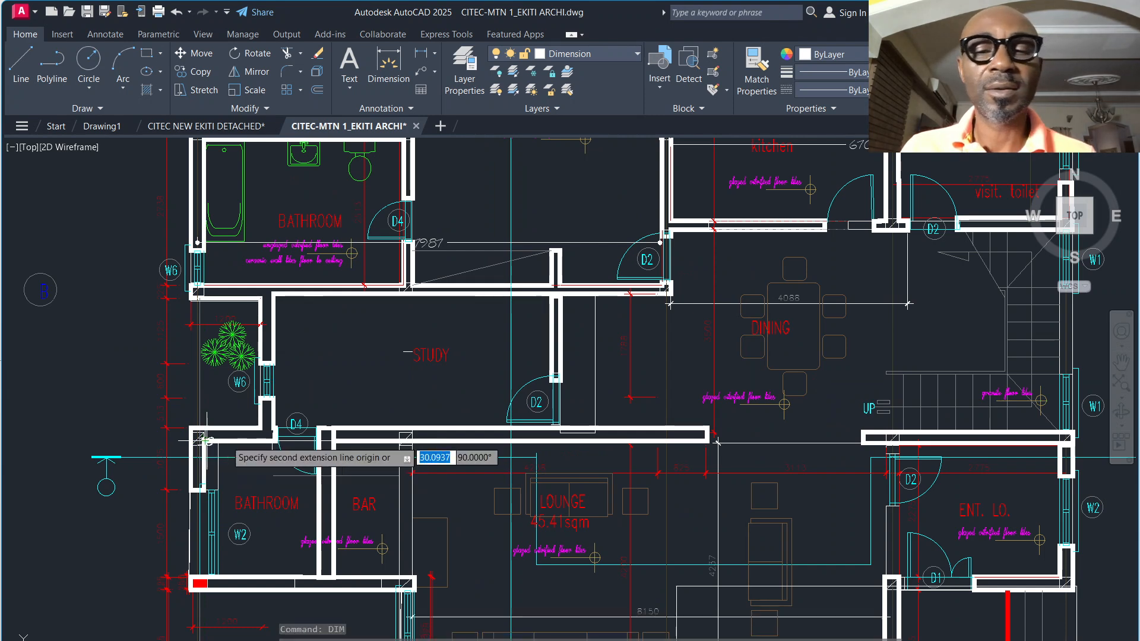
scroll(527, 472, down, 2)
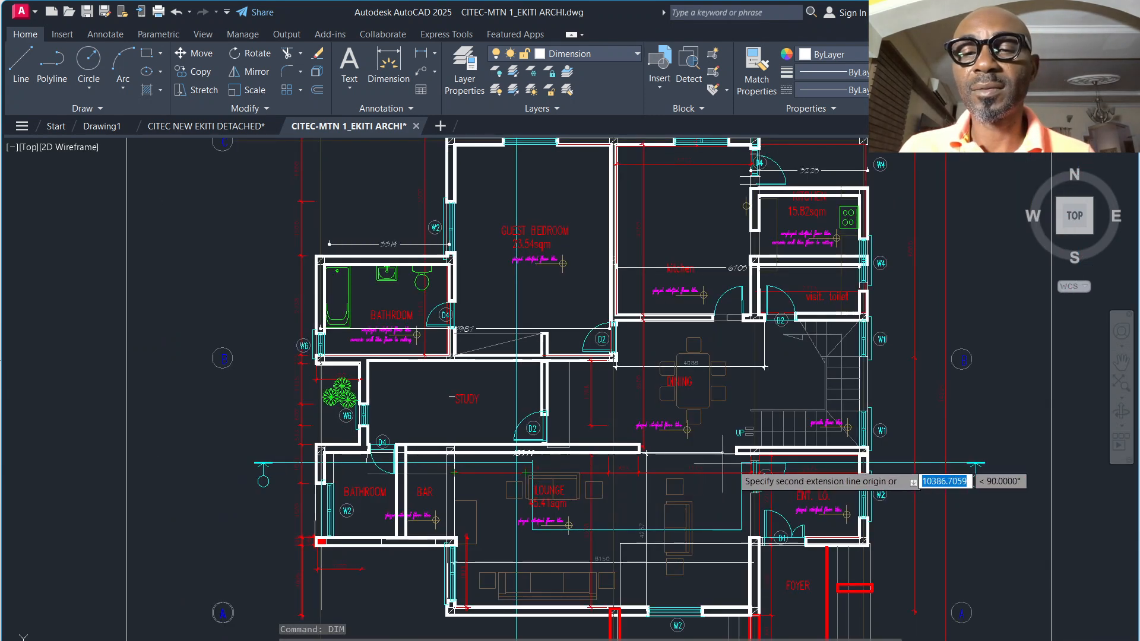
click(645, 452)
scroll(644, 454, up, 2)
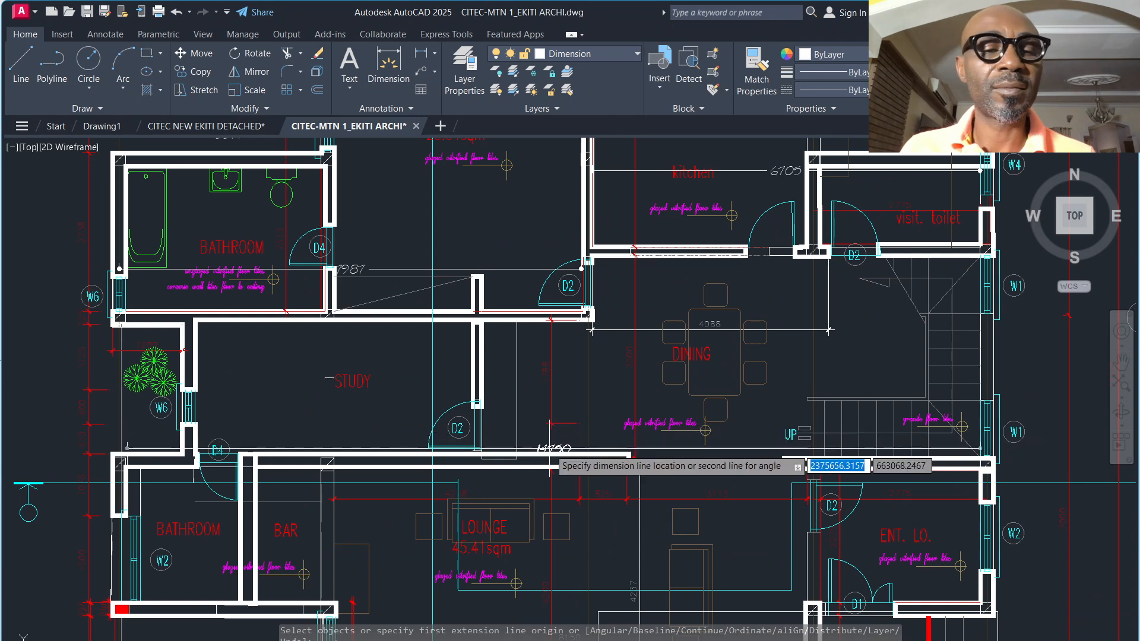
scroll(639, 469, up, 2)
click(684, 483)
Dimension the open gap between the two wall ends separating the dining area from the lounge.
scroll(683, 469, down, 5)
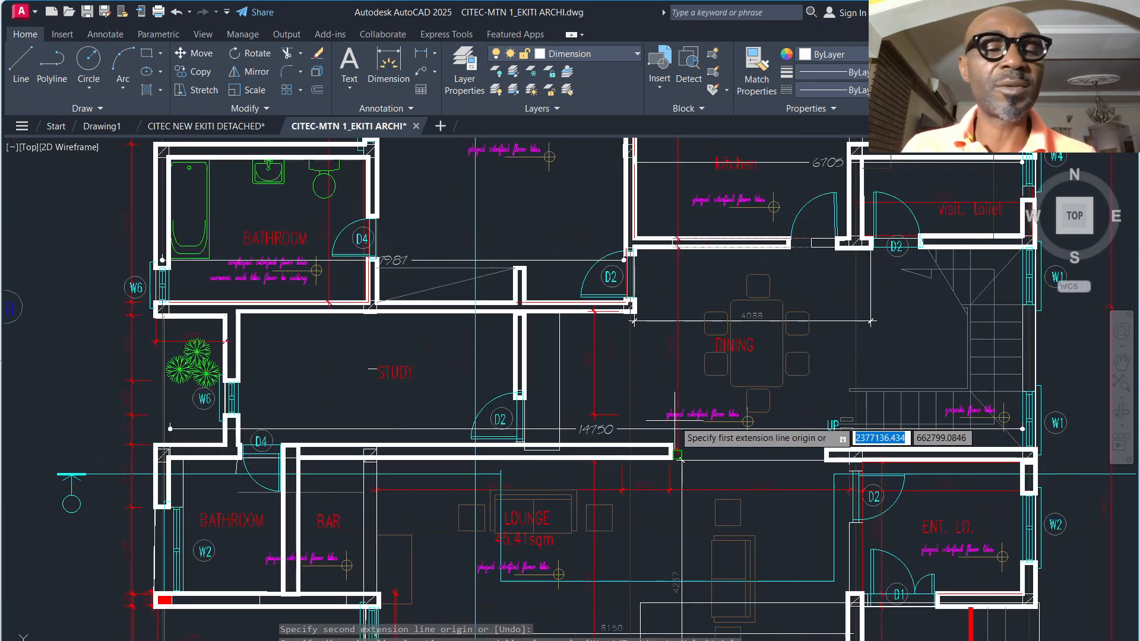
scroll(670, 457, up, 5)
scroll(755, 441, down, 2)
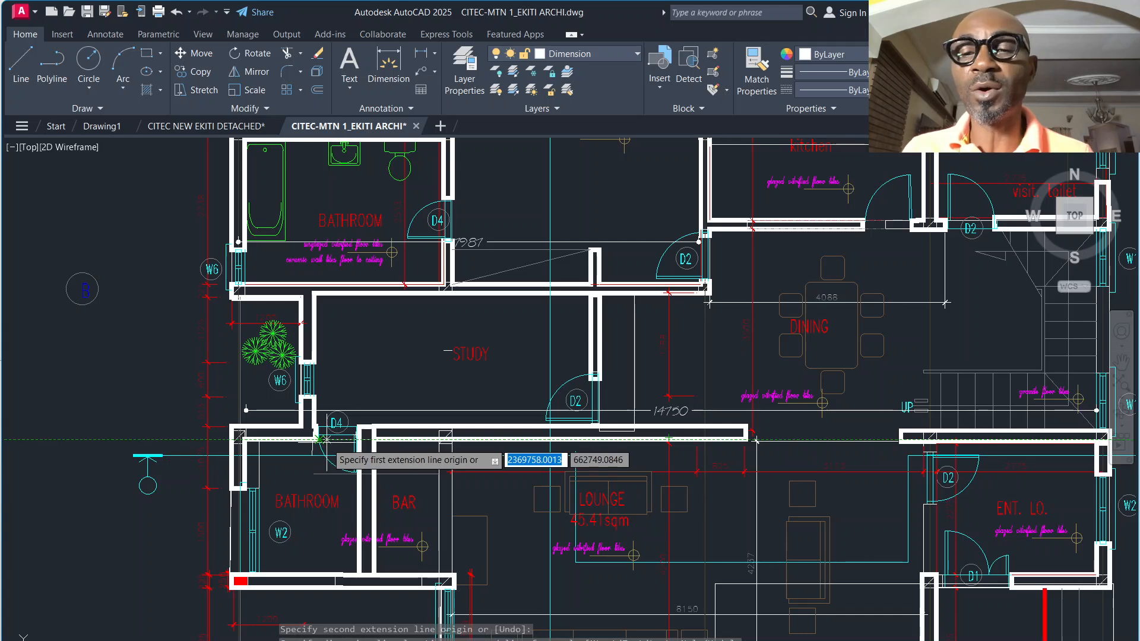
scroll(869, 443, up, 2)
right_click(835, 425)
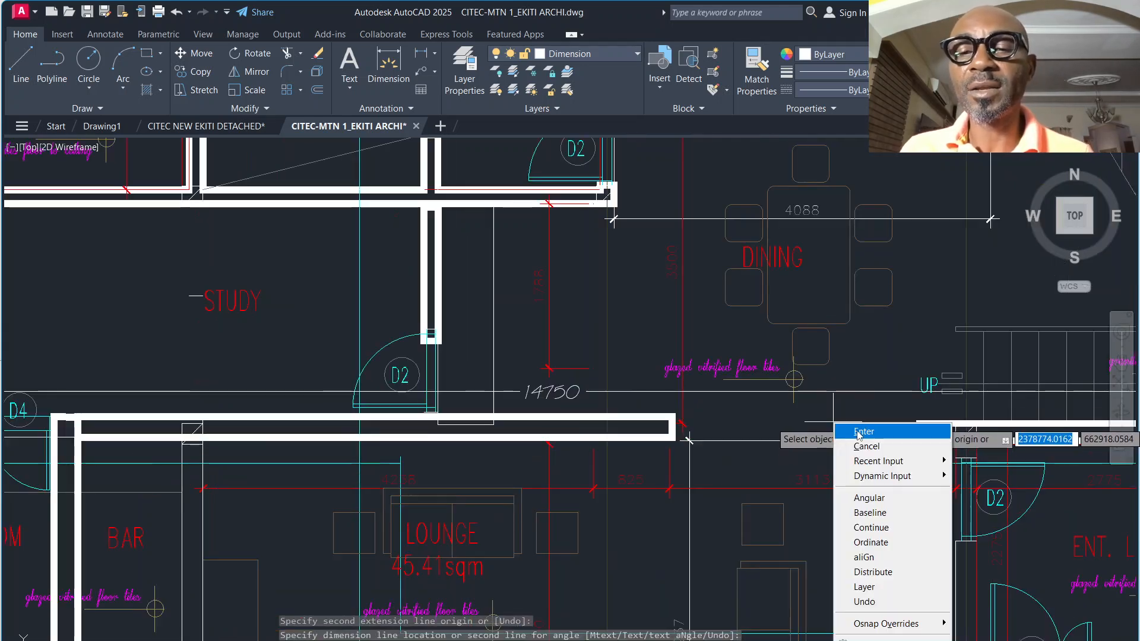
click(861, 431)
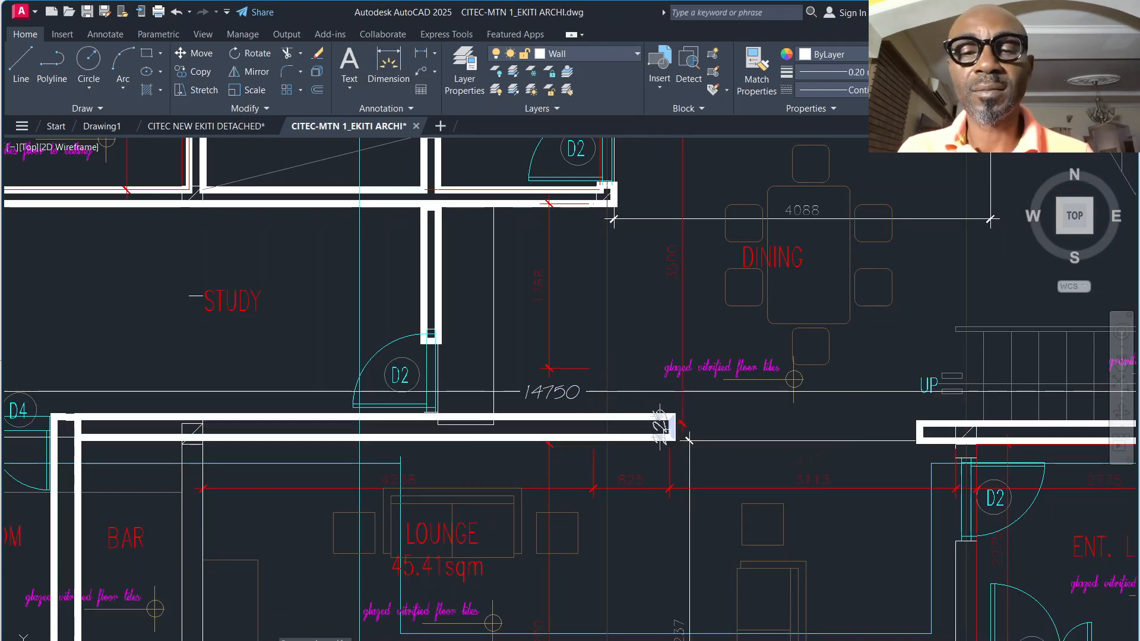
click(689, 440)
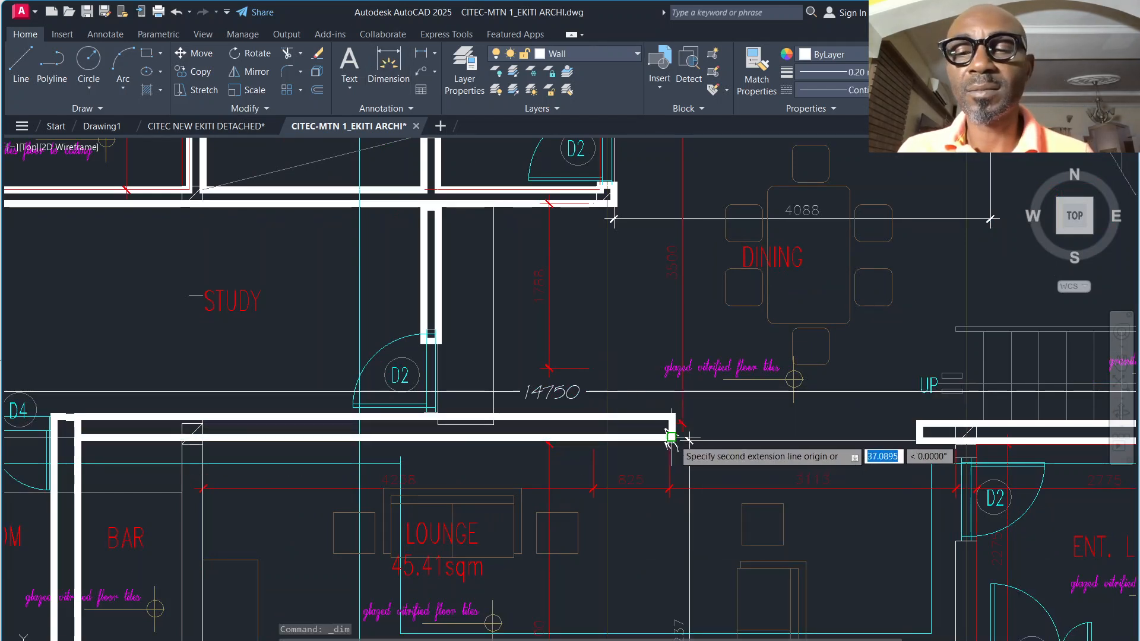
click(919, 439)
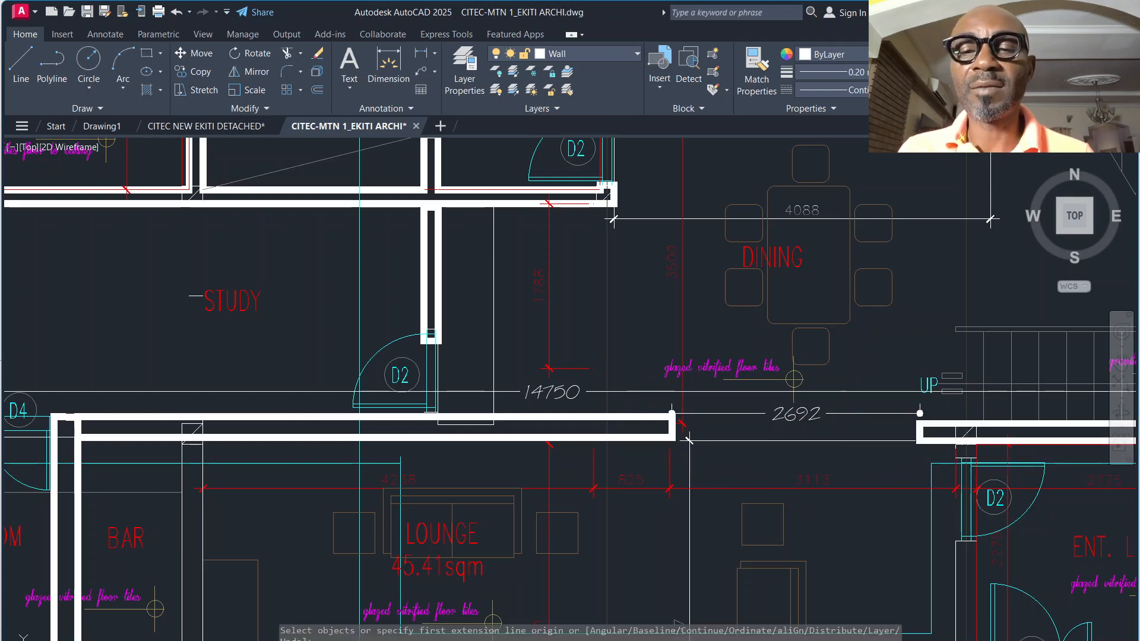
click(831, 413)
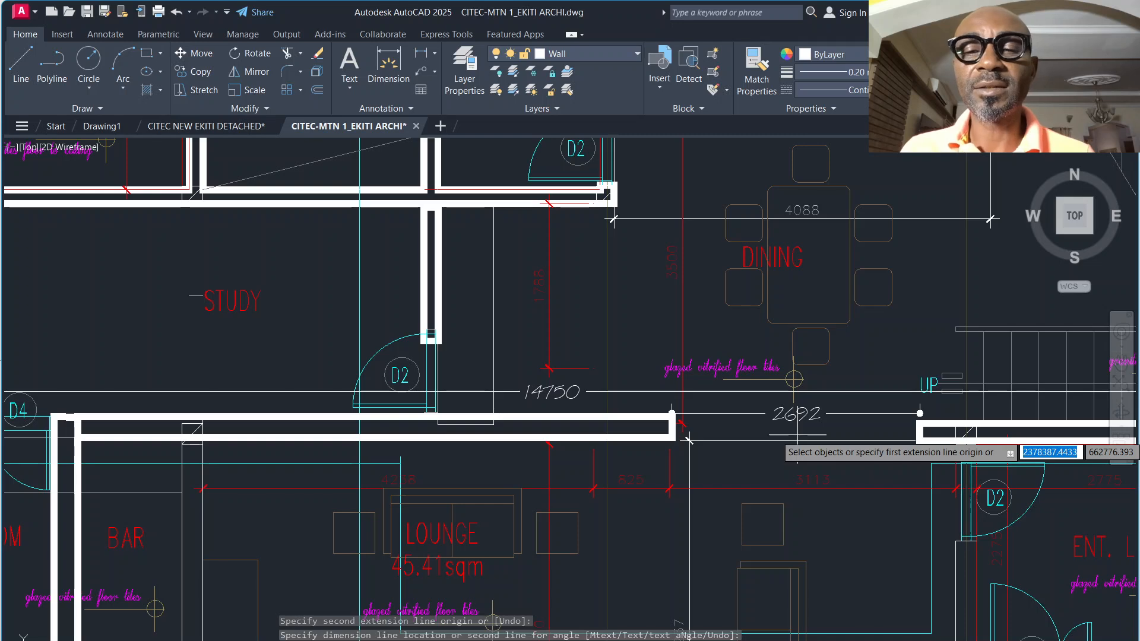
Switch from the floor plan to the Excel takeoff sheet and label the next vertical wall row Grid Line 'B, 1- 5.
scroll(609, 404, down, 3)
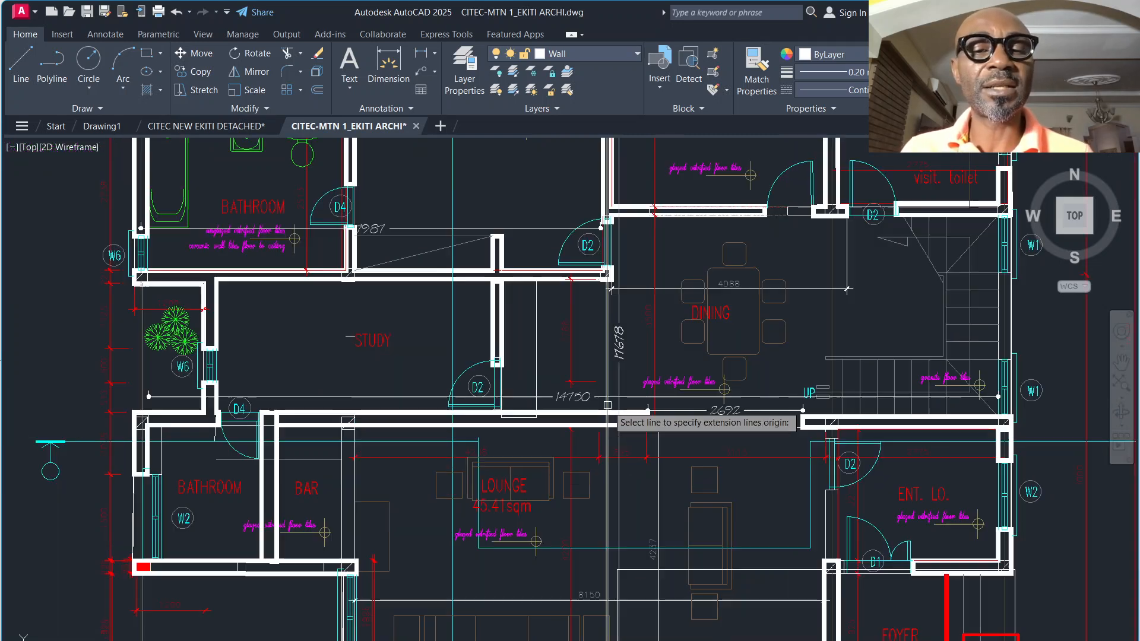
scroll(455, 424, down, 2)
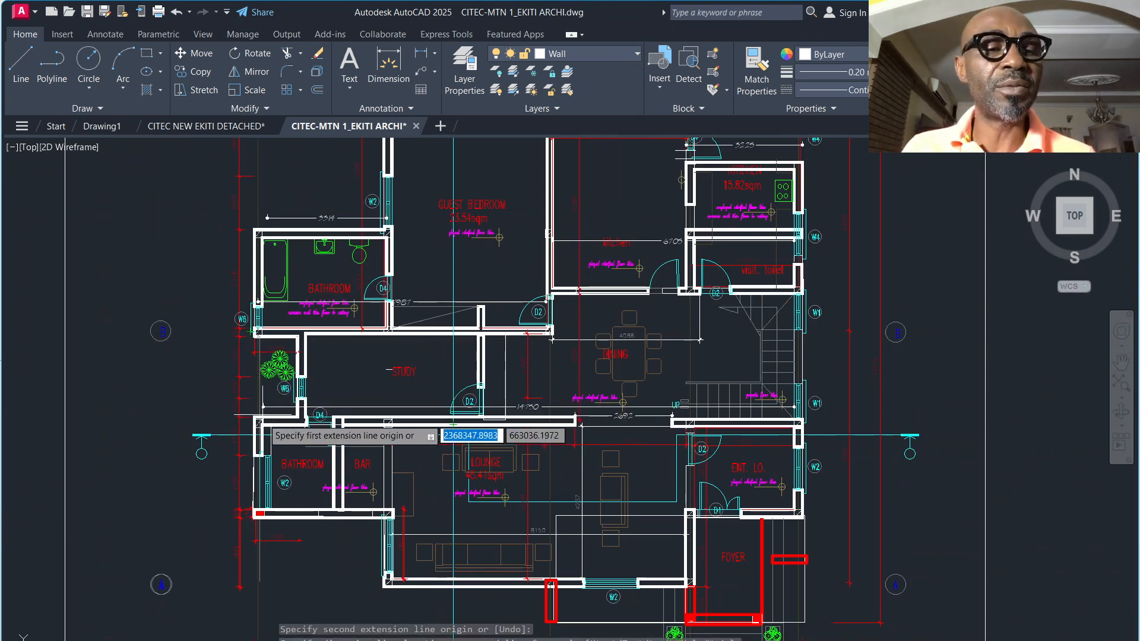
scroll(286, 434, down, 2)
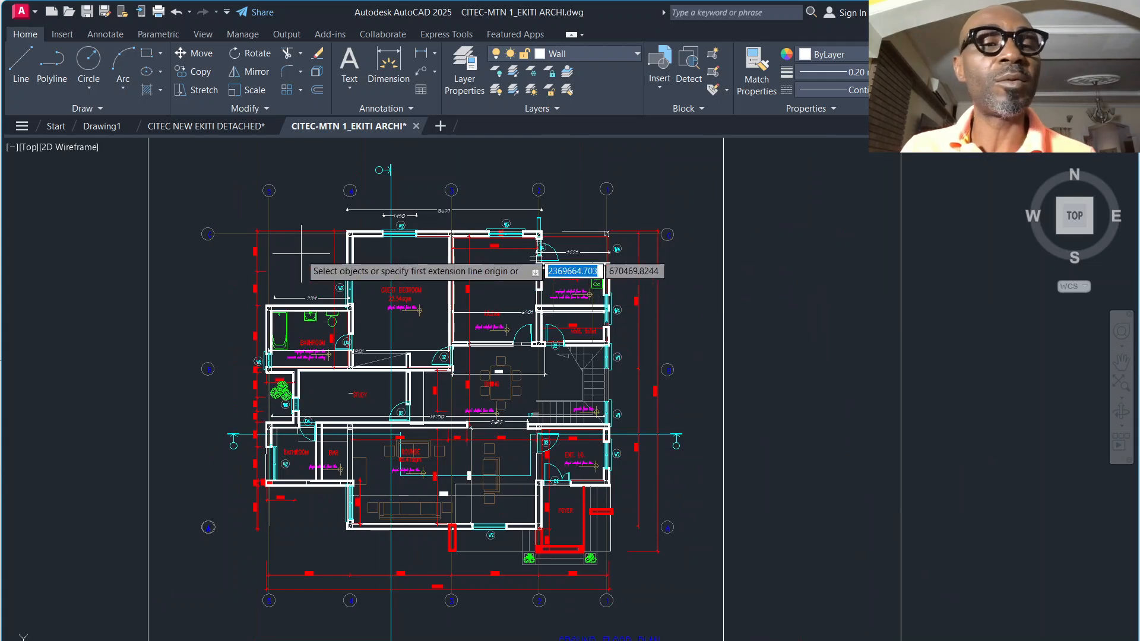
mouse_move(702, 640)
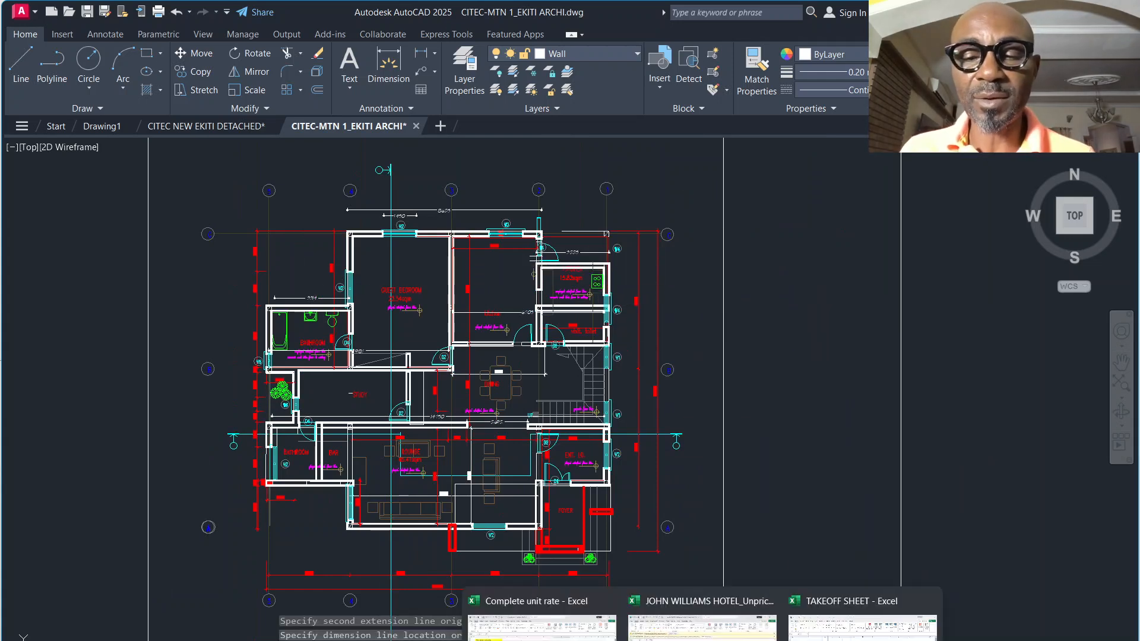
click(861, 620)
click(207, 468)
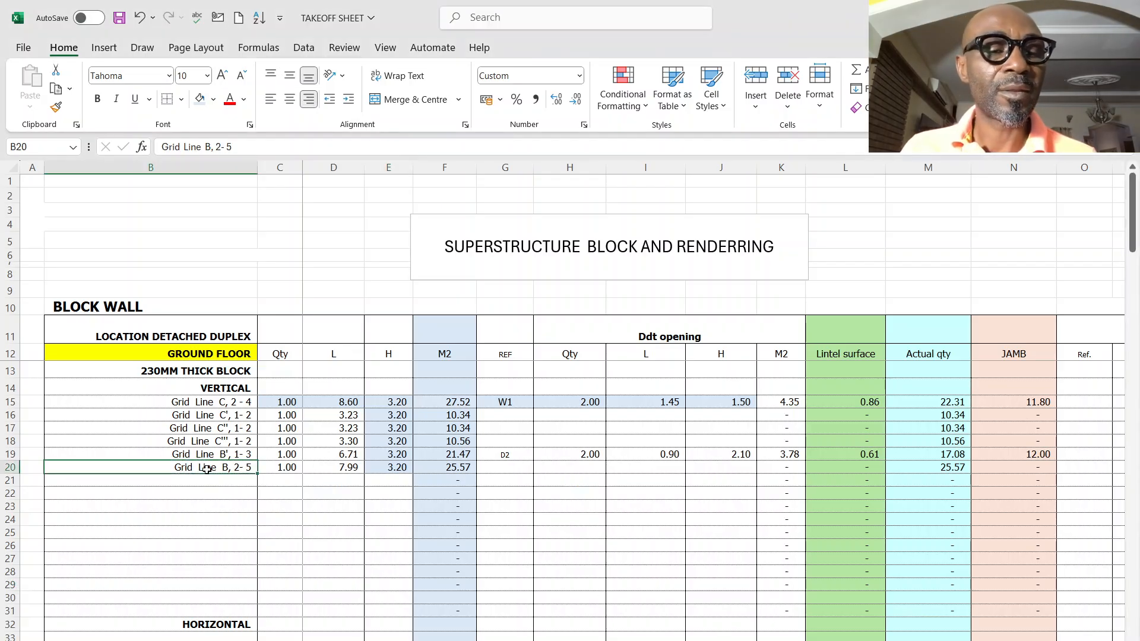
drag(255, 475, 256, 484)
click(237, 480)
click(208, 147)
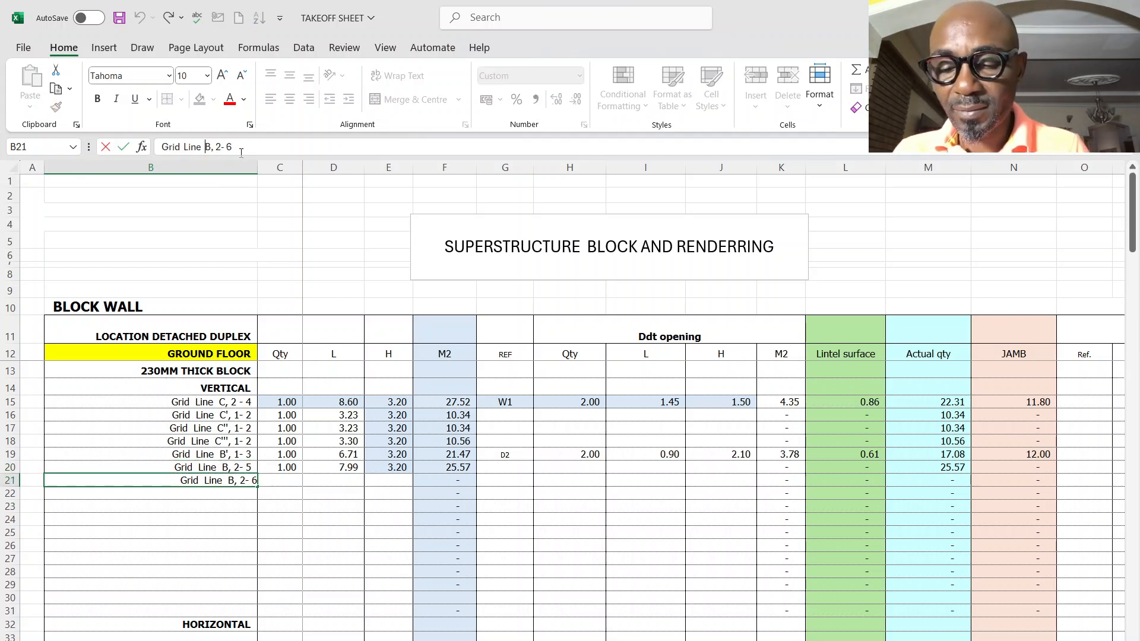
text(')
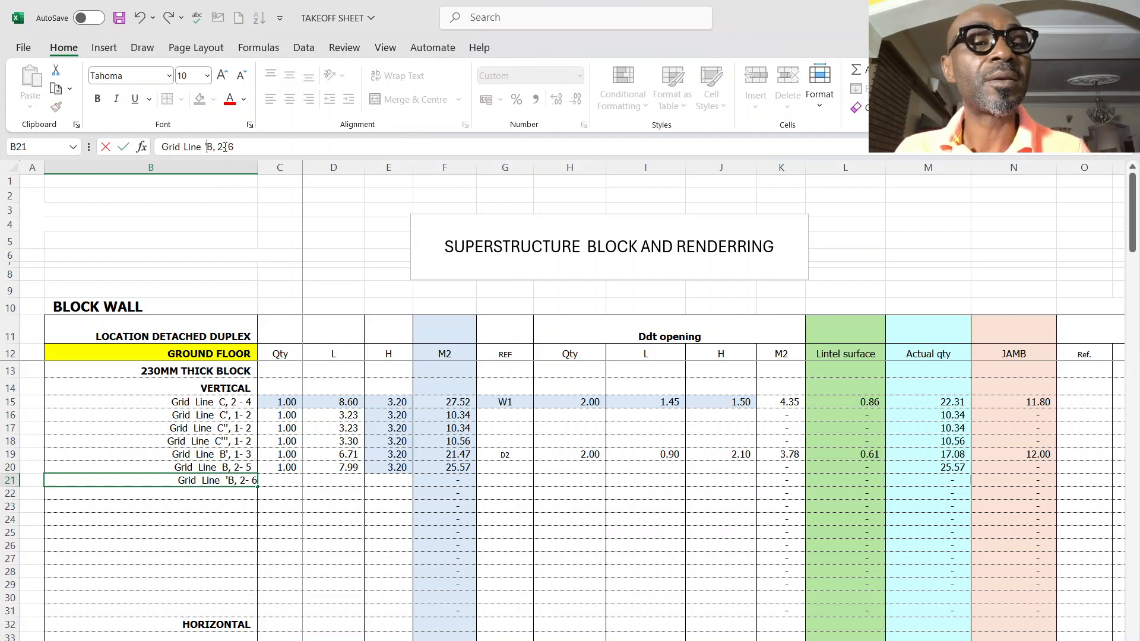
key(BackSpace)
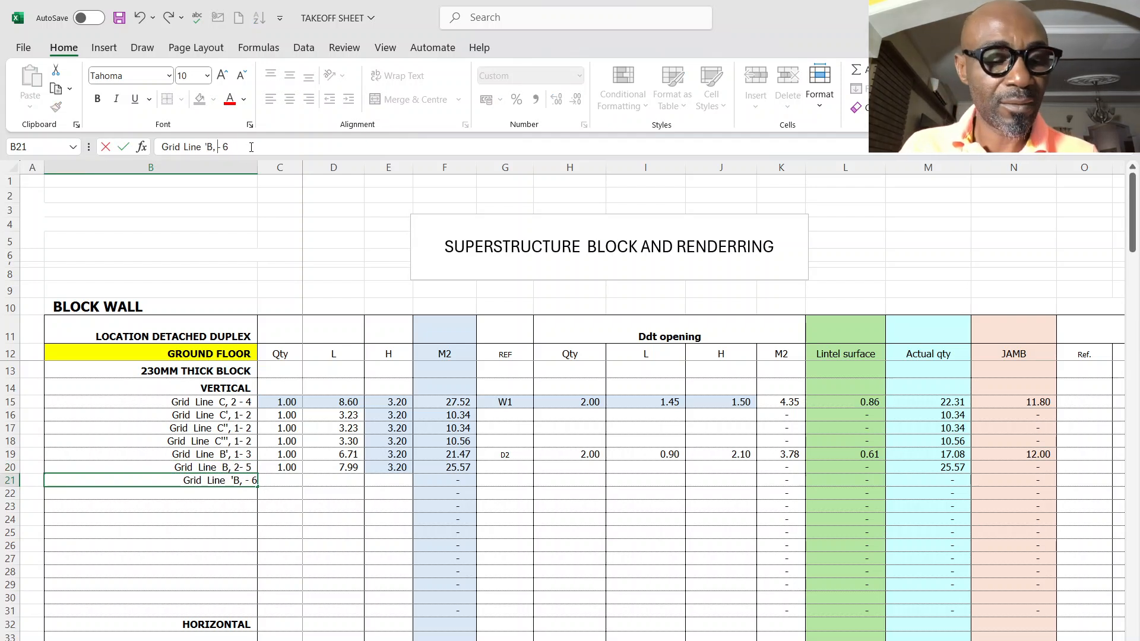
text(1)
key(BackSpace)
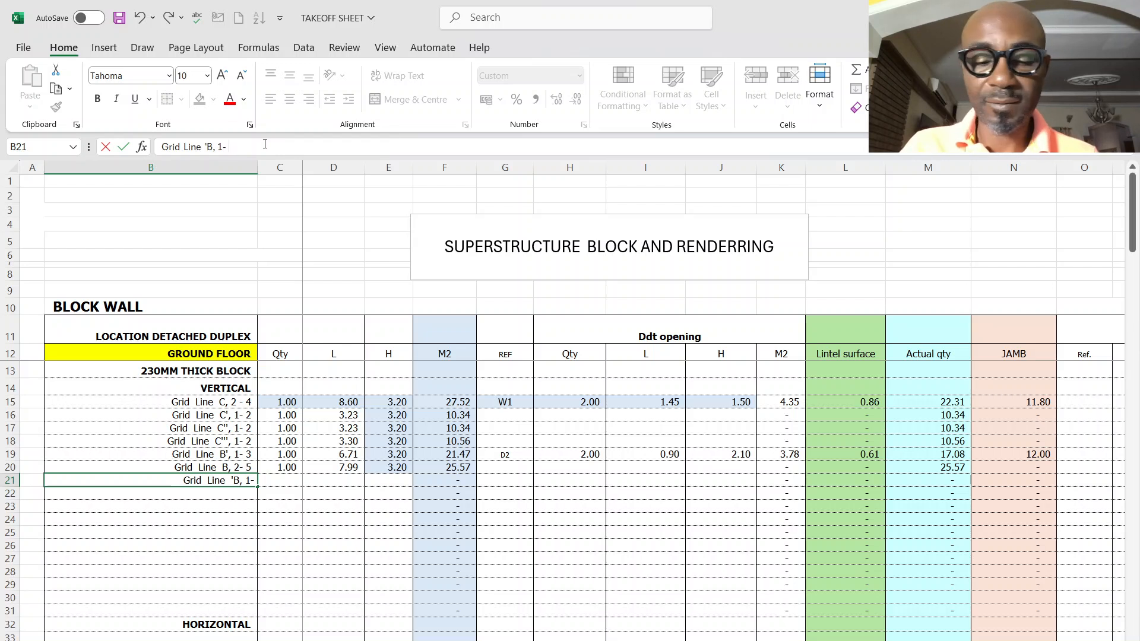
text(5)
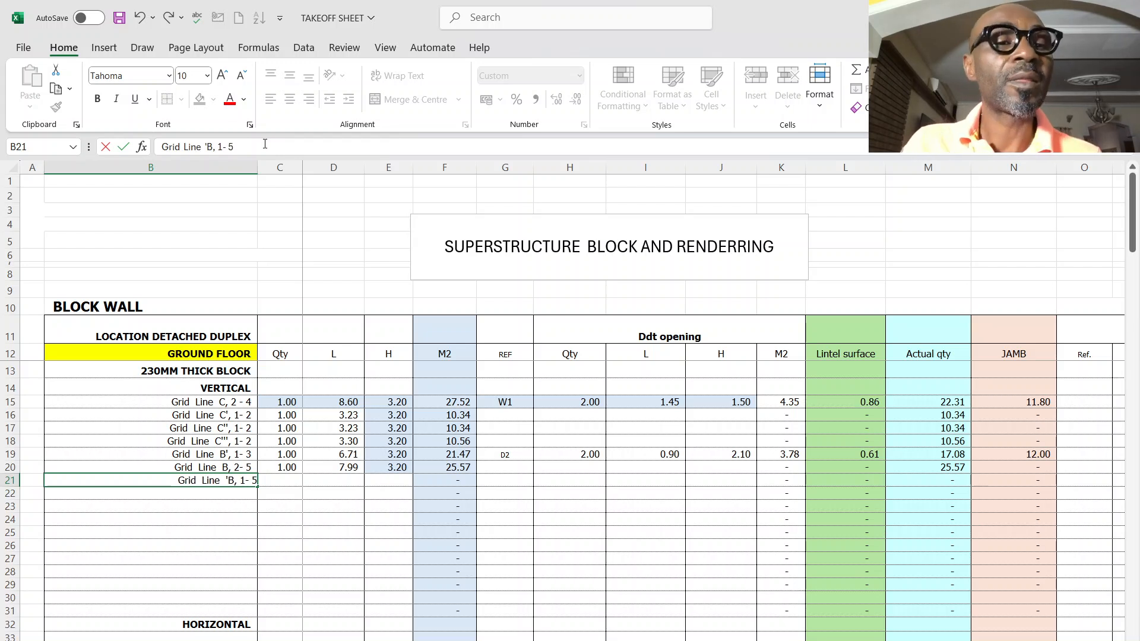
Enter a quantity of 1 for the Grid Line 'B, 1- 5 row.
click(275, 482)
text(1)
click(333, 490)
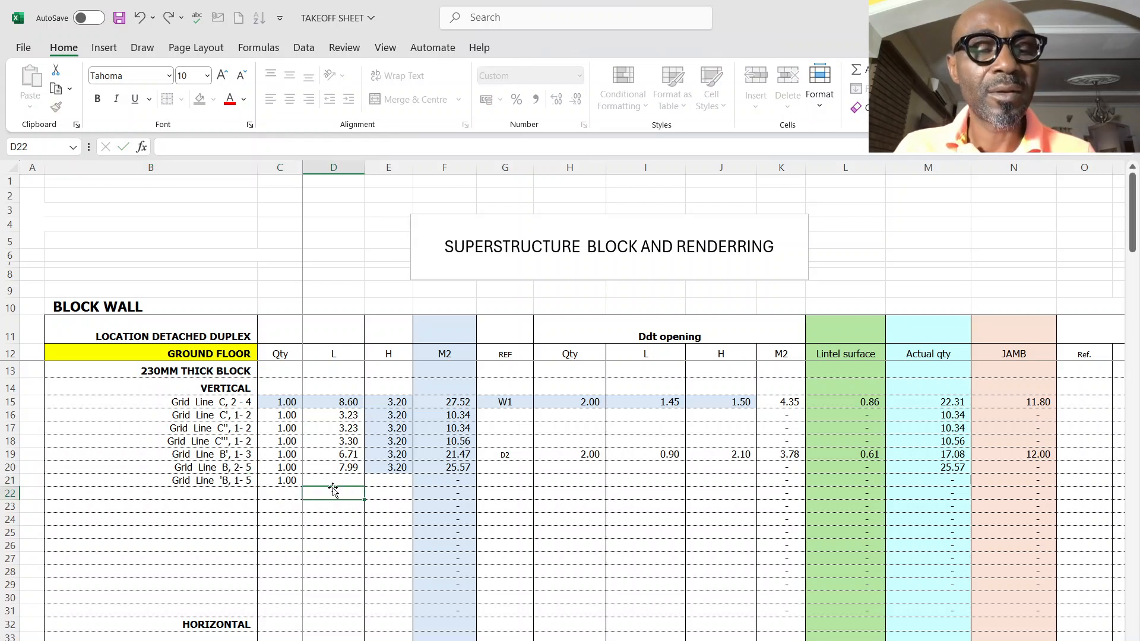
Check the wall dimension on the AutoCAD plan, and give the Grid Line 'B, 1- 5 row a length of 14.75 and a height of 3.20.
mouse_move(832, 640)
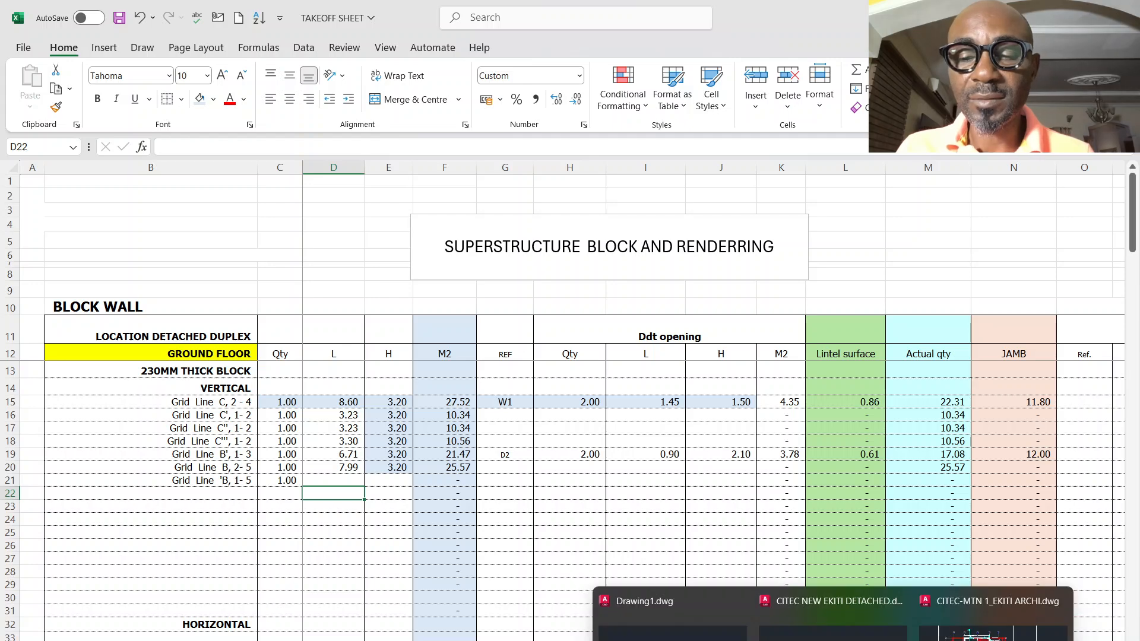
click(992, 617)
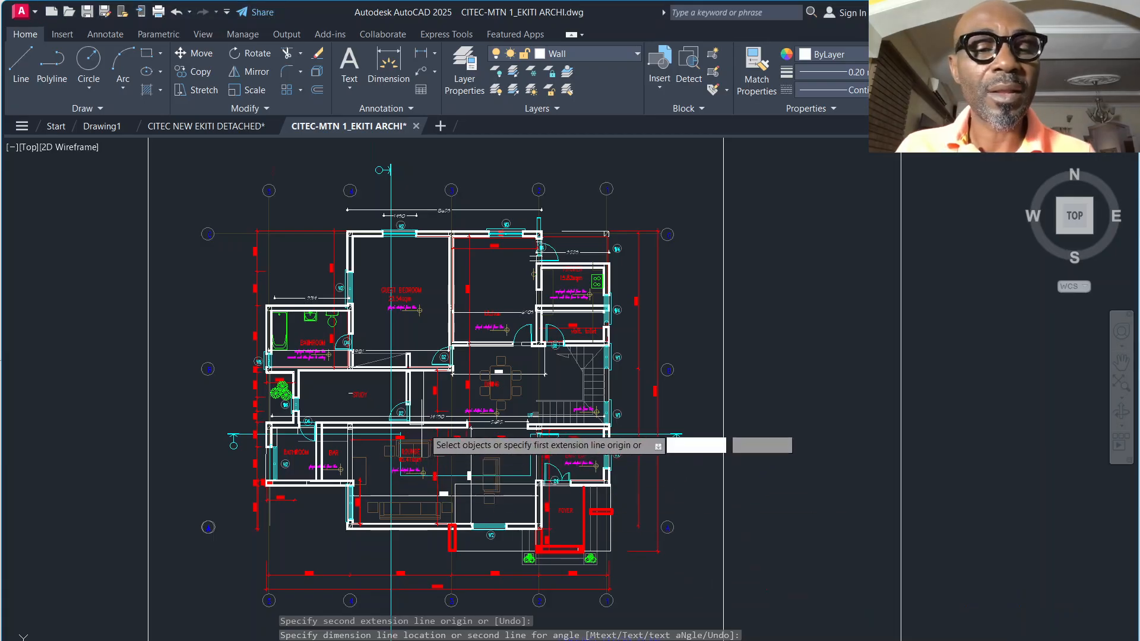
scroll(486, 449, up, 5)
mouse_move(799, 640)
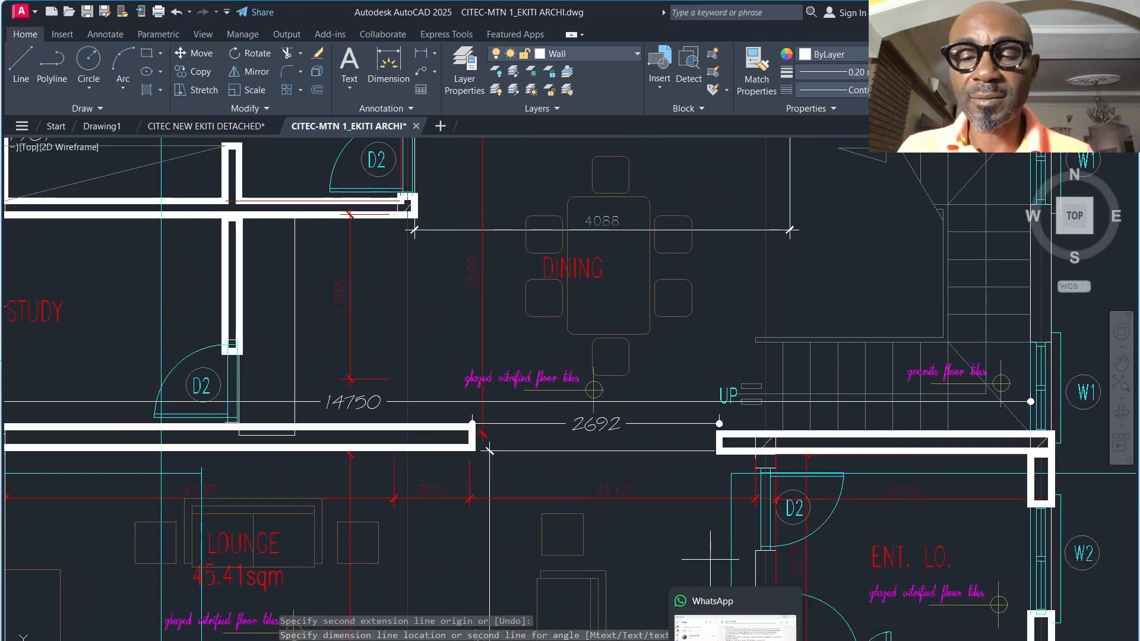
mouse_move(647, 640)
click(903, 611)
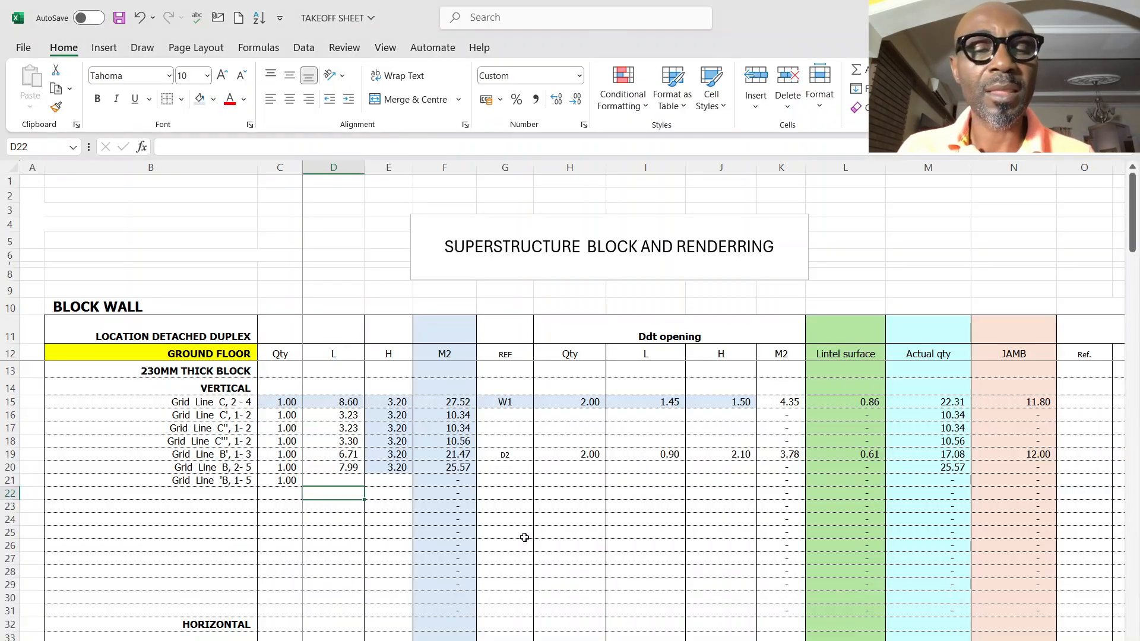
click(354, 479)
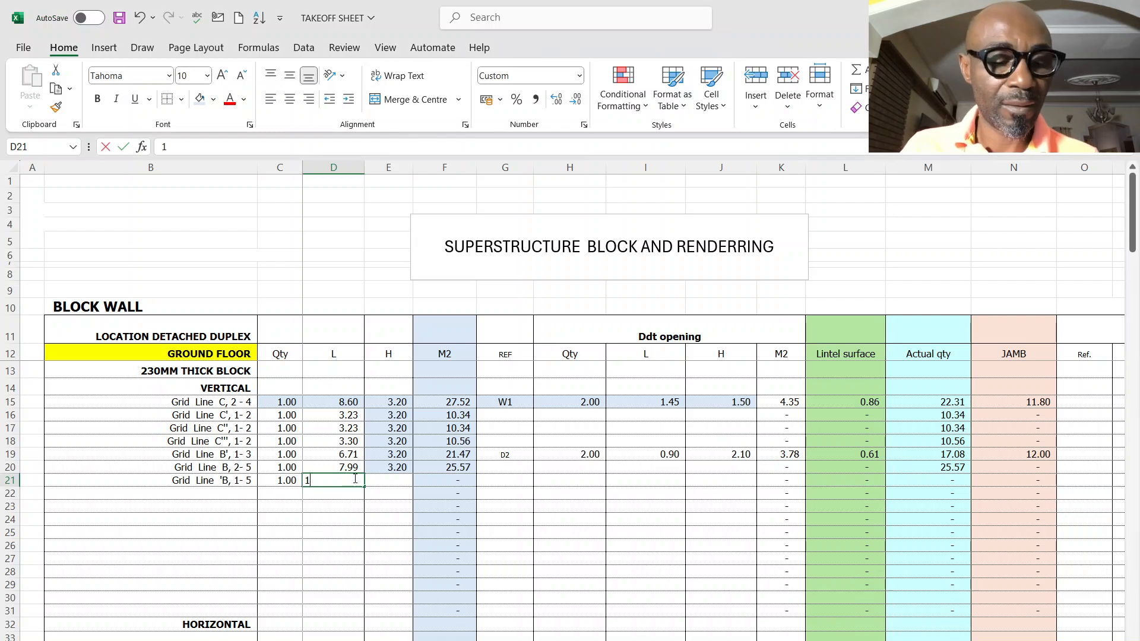
text(1)
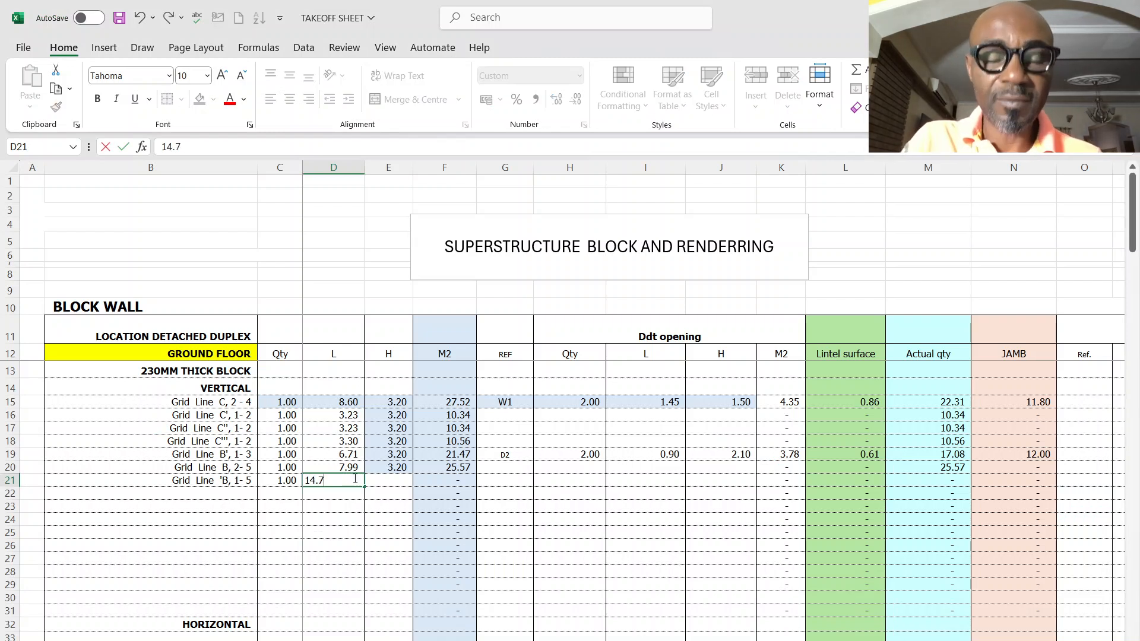
click(396, 466)
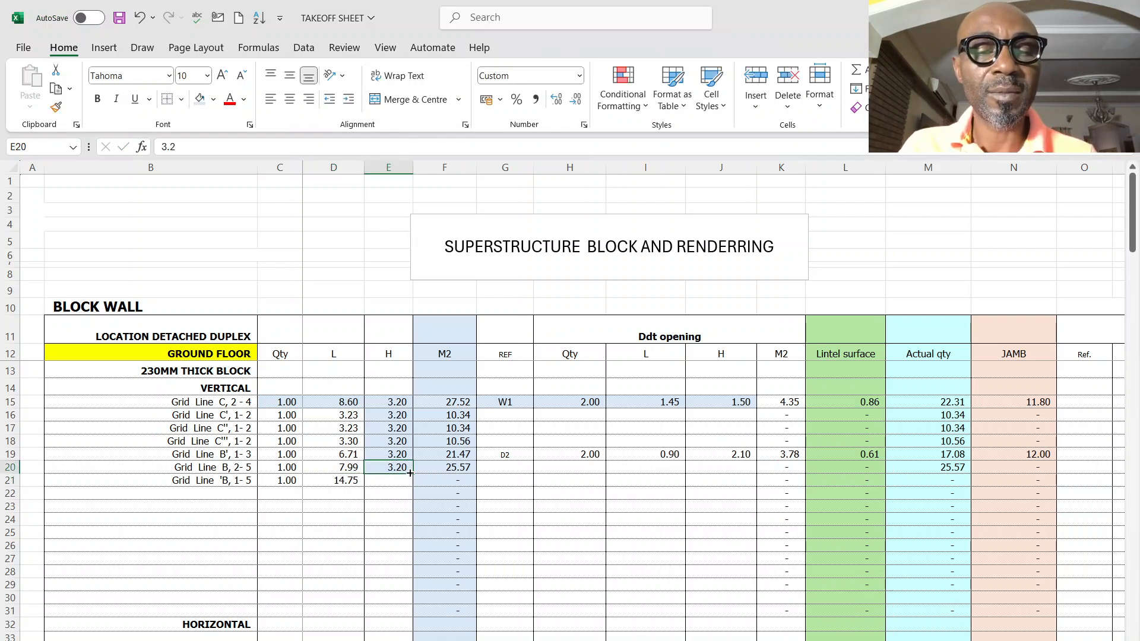
double_click(413, 475)
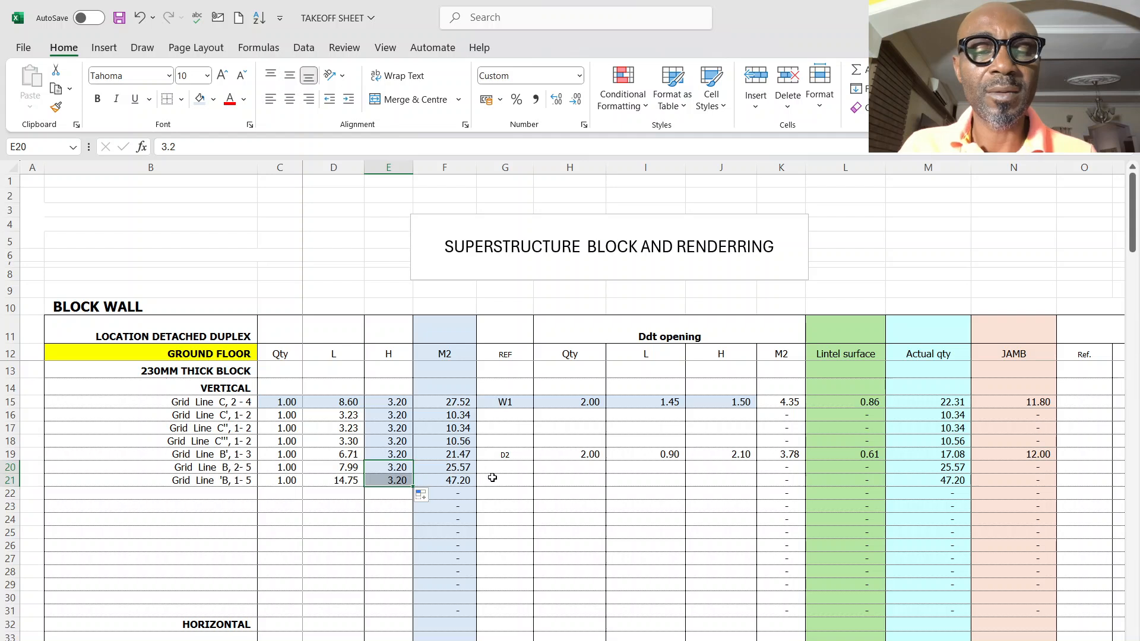
Enter 2.69 and 2.50 in the Qty and L cells of the opening deduction for Grid Line 'B, 1- 5.
click(545, 478)
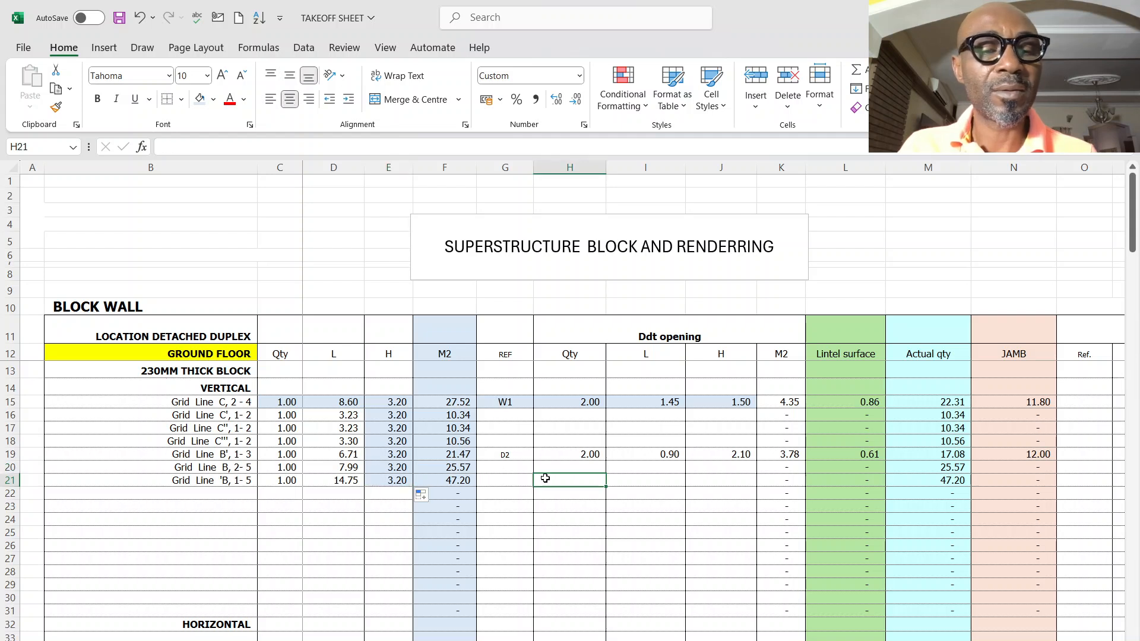
text(2)
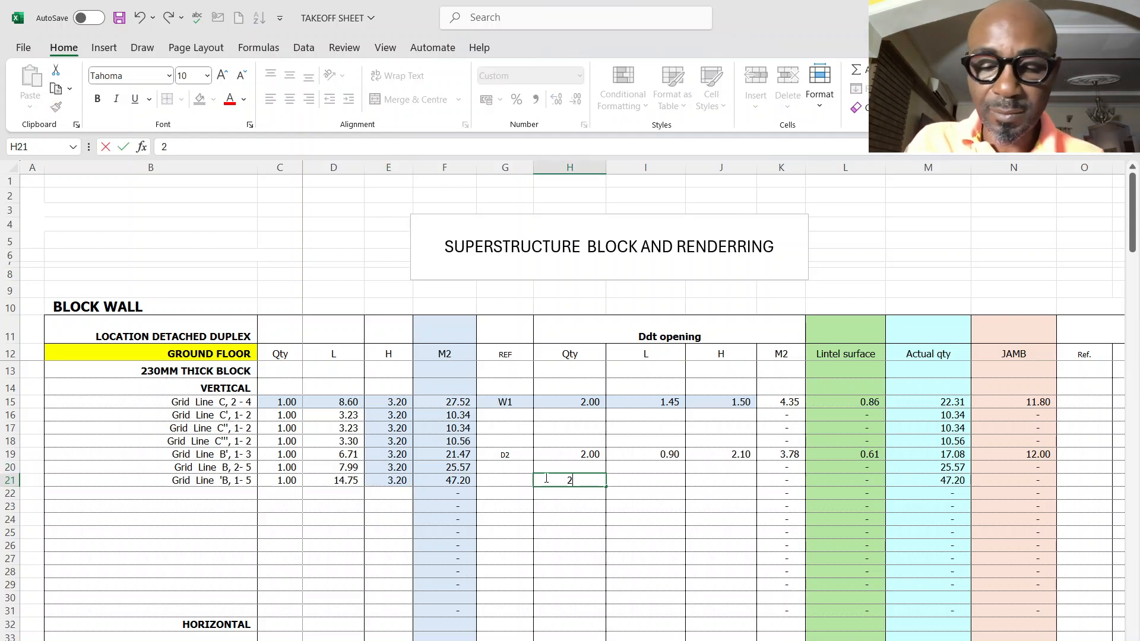
text(.69)
click(630, 480)
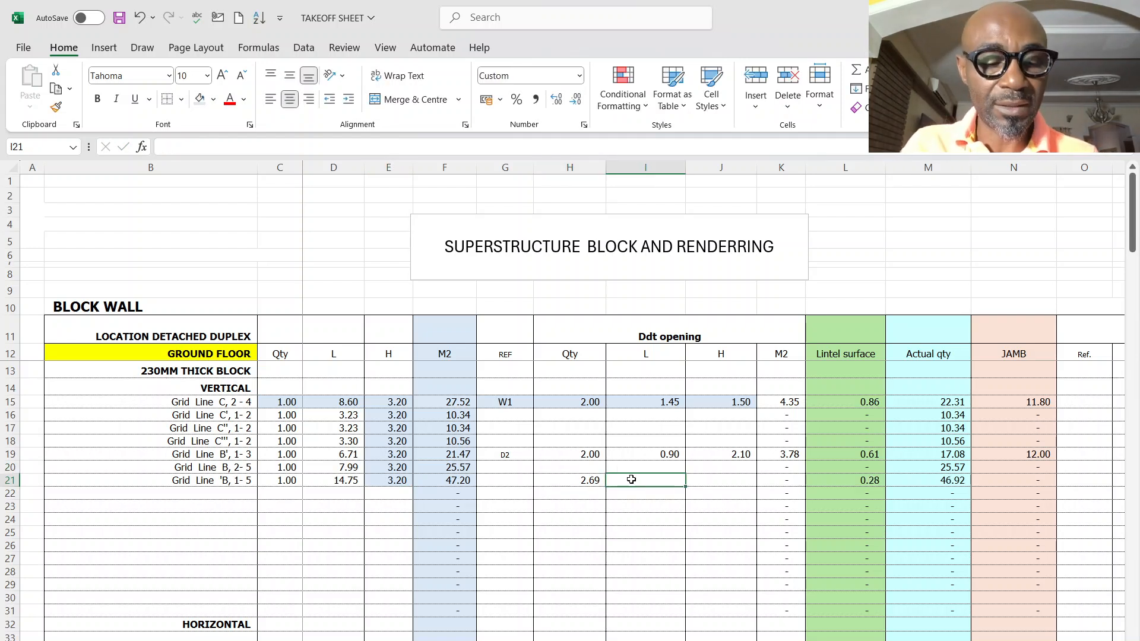
text(2.50)
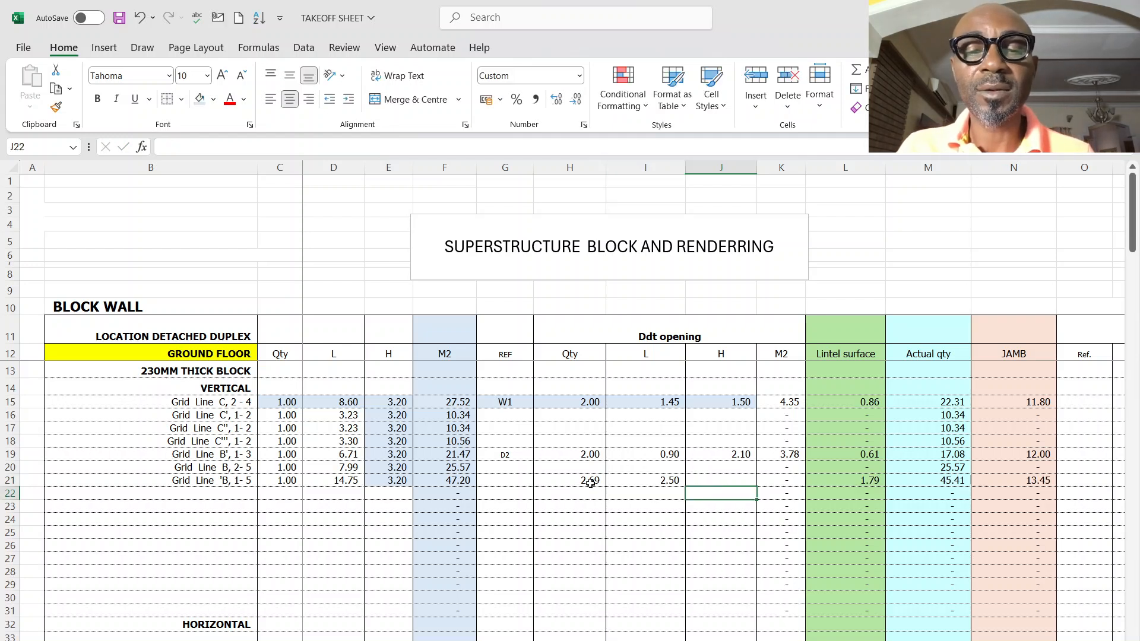
Copy the opening's 2.69 and 2.50 values into its L and H cells, and set the opening quantity to 1.
drag(590, 482, 644, 486)
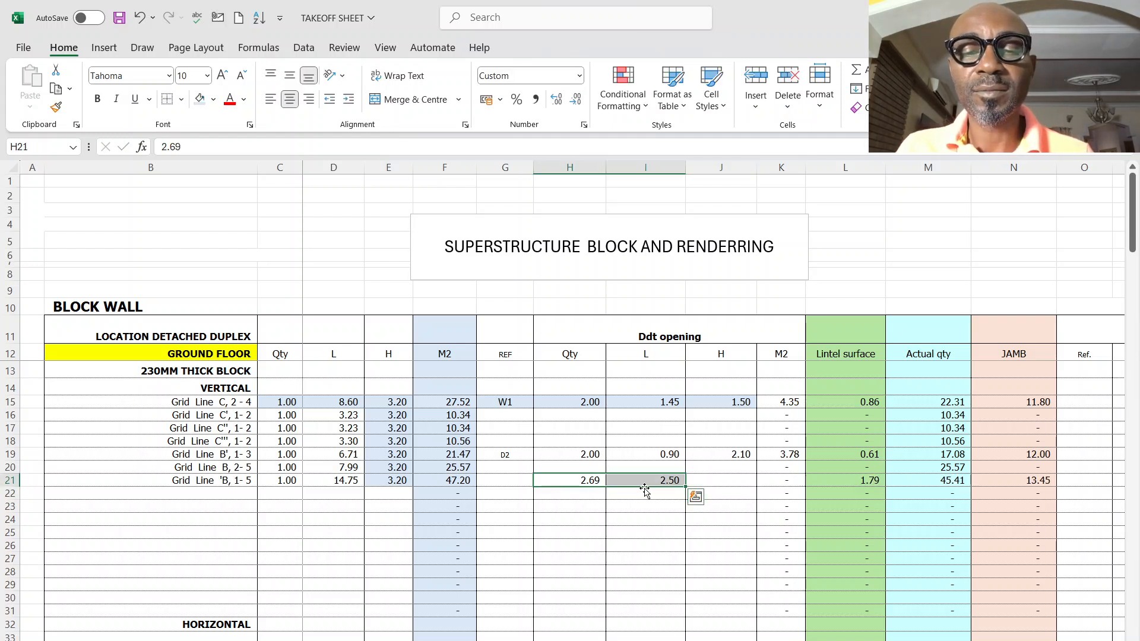
right_click(644, 479)
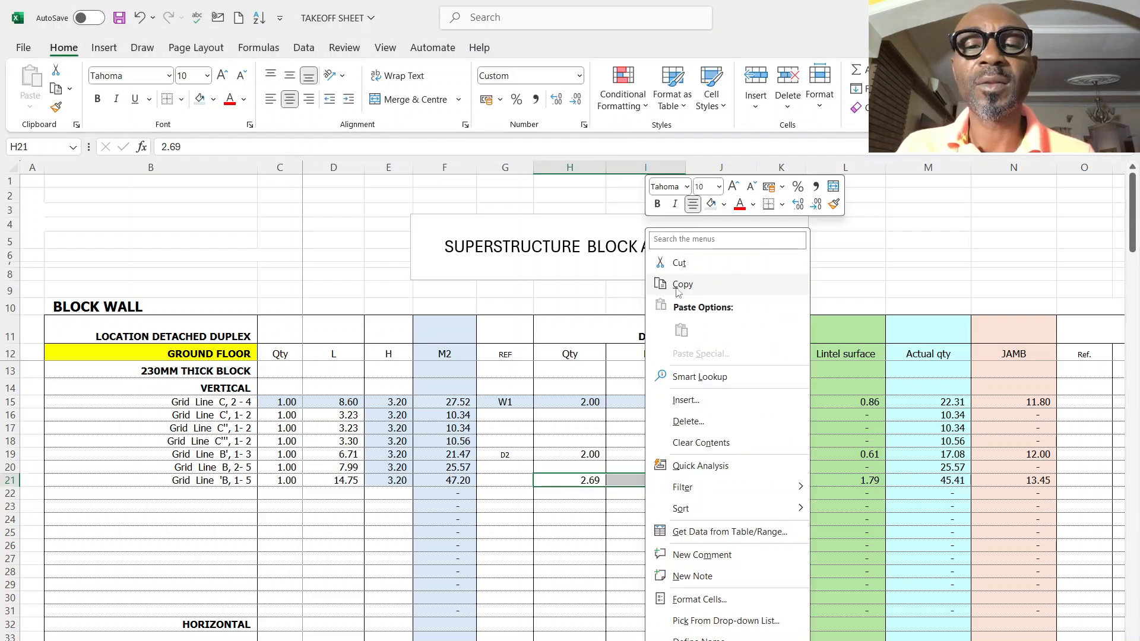
click(682, 285)
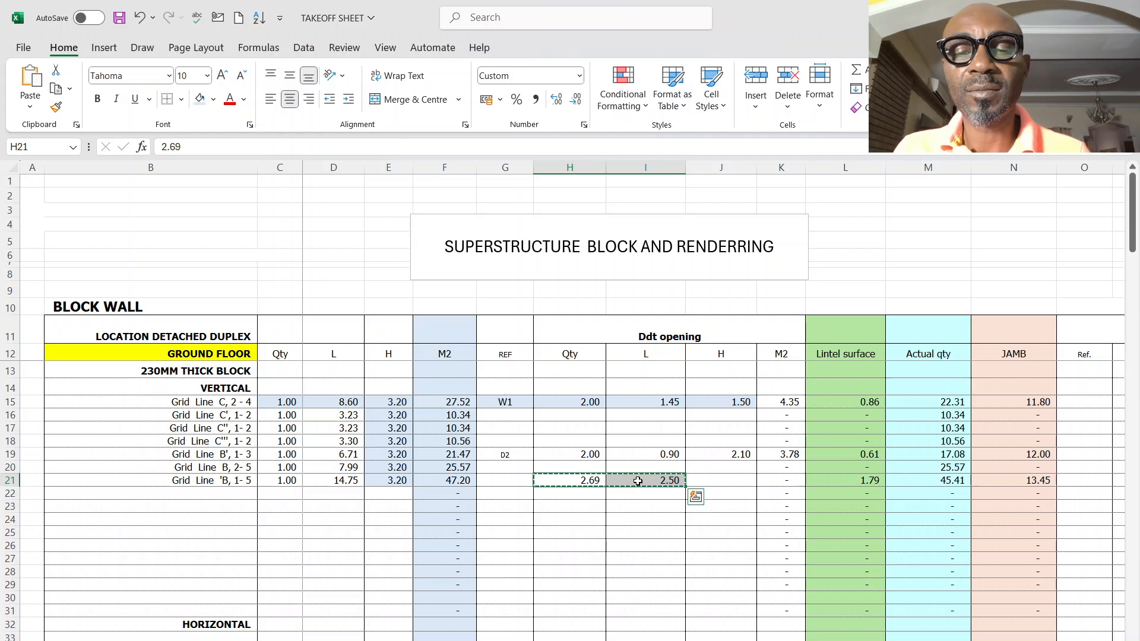
click(637, 481)
key(ctrl+v)
click(575, 481)
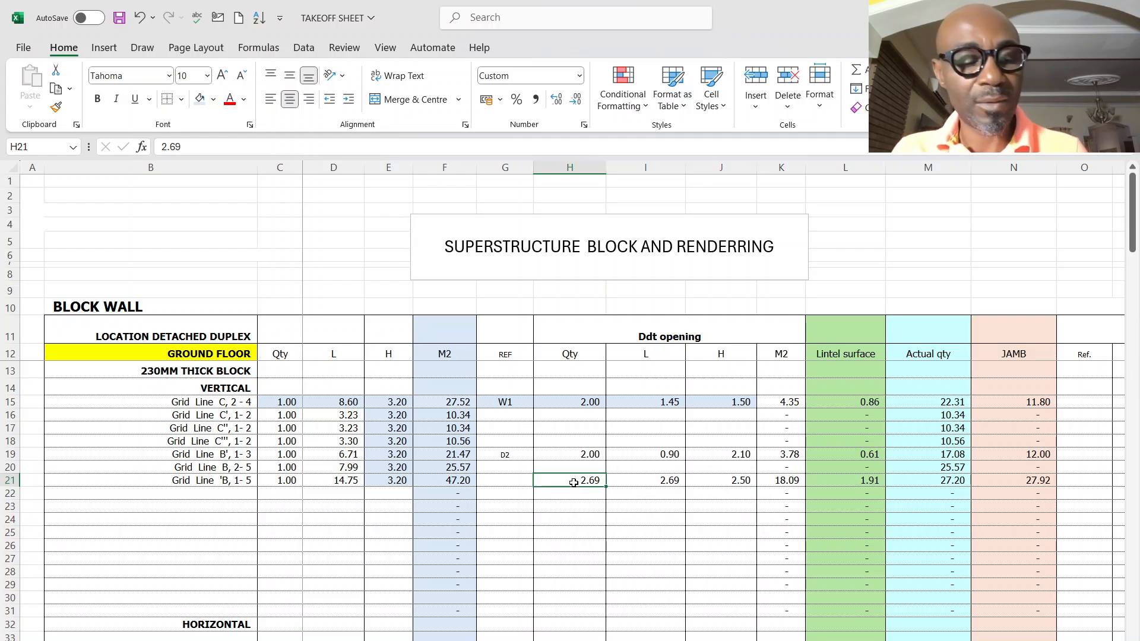
text(1)
click(578, 521)
Add a D3 opening deduction beneath the Grid Line 'B row with quantity 1, length 0.75 and height 2.10.
click(521, 492)
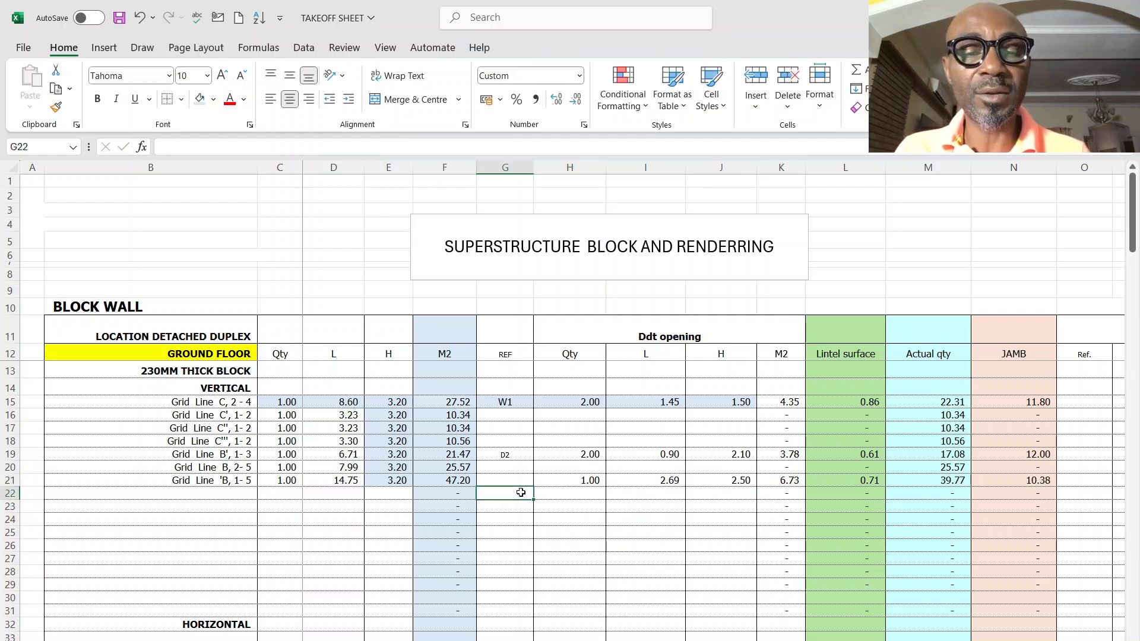
text(D2)
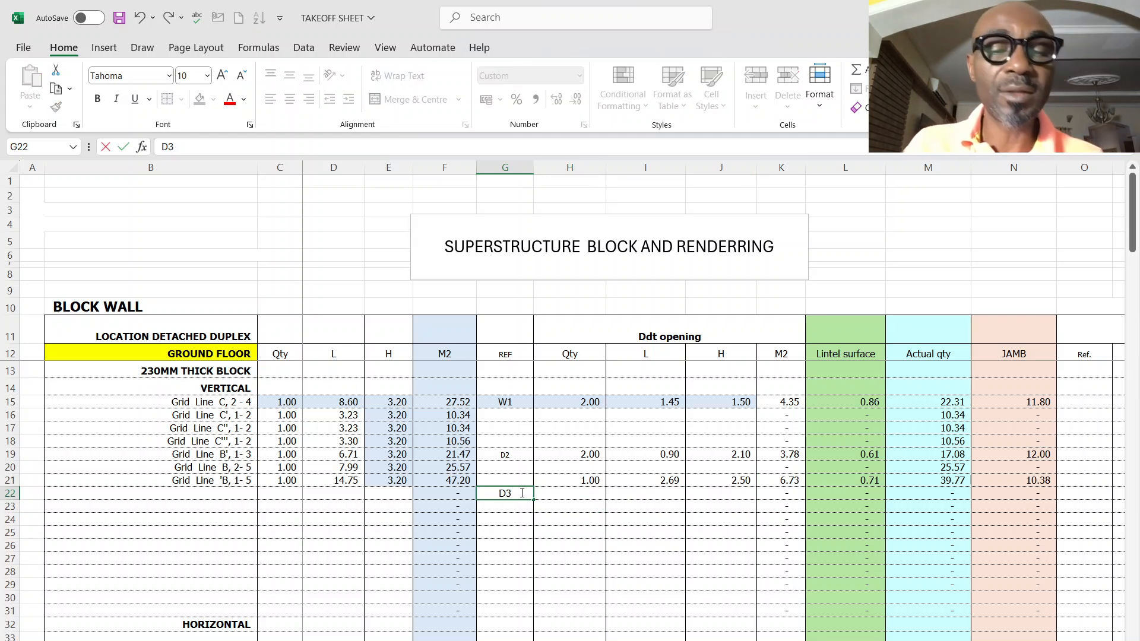
click(576, 490)
text(1)
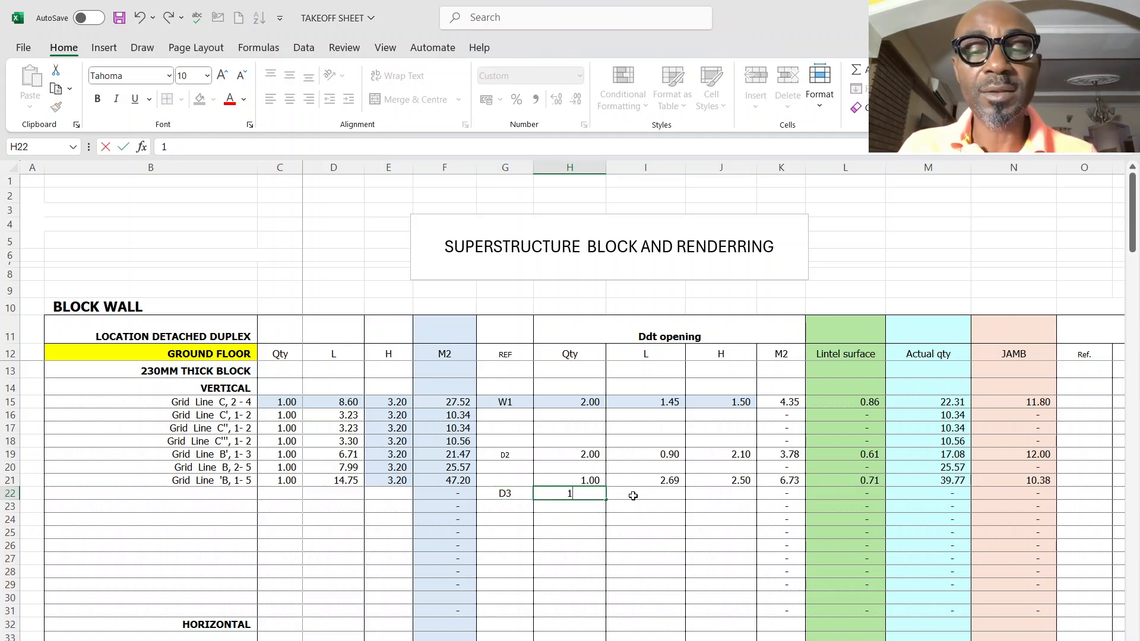
click(633, 496)
text(.75)
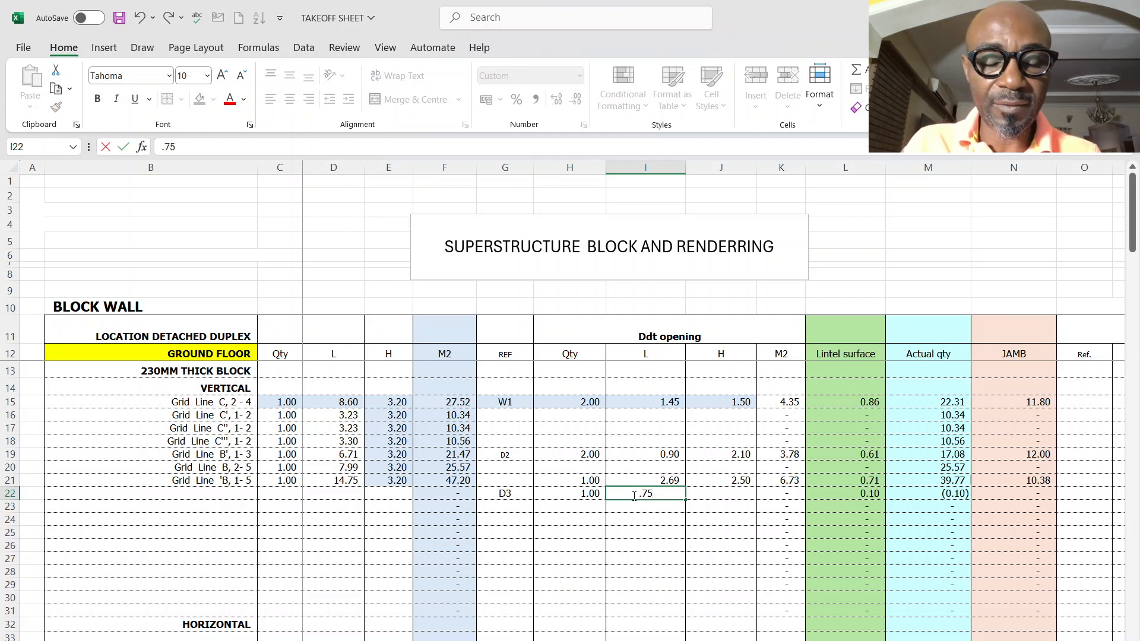
click(727, 497)
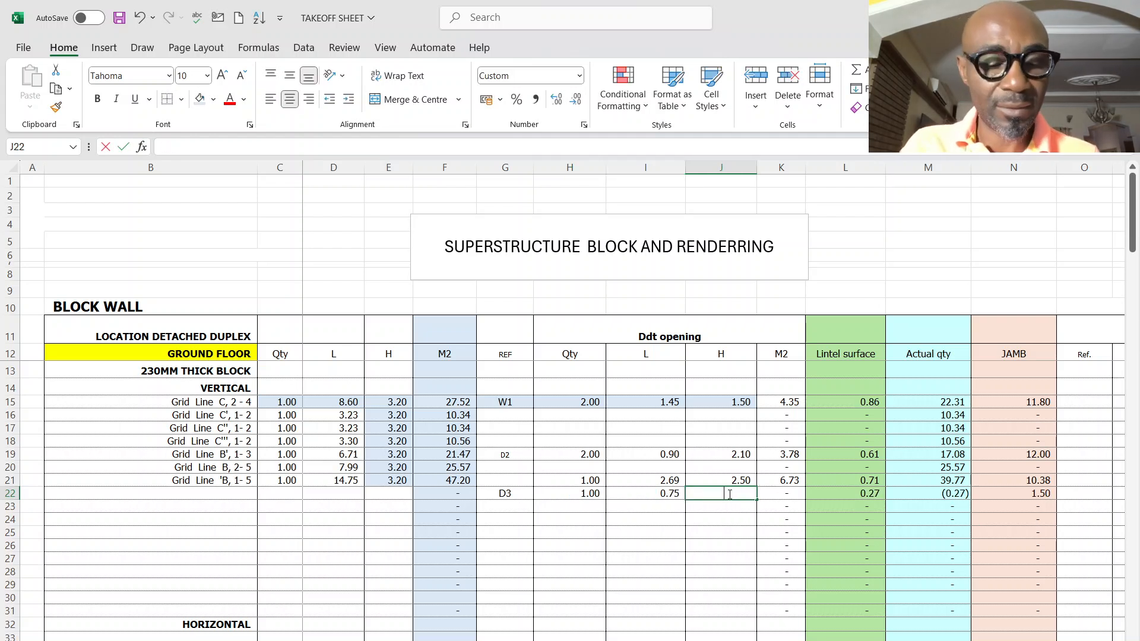
text(2.1)
click(722, 546)
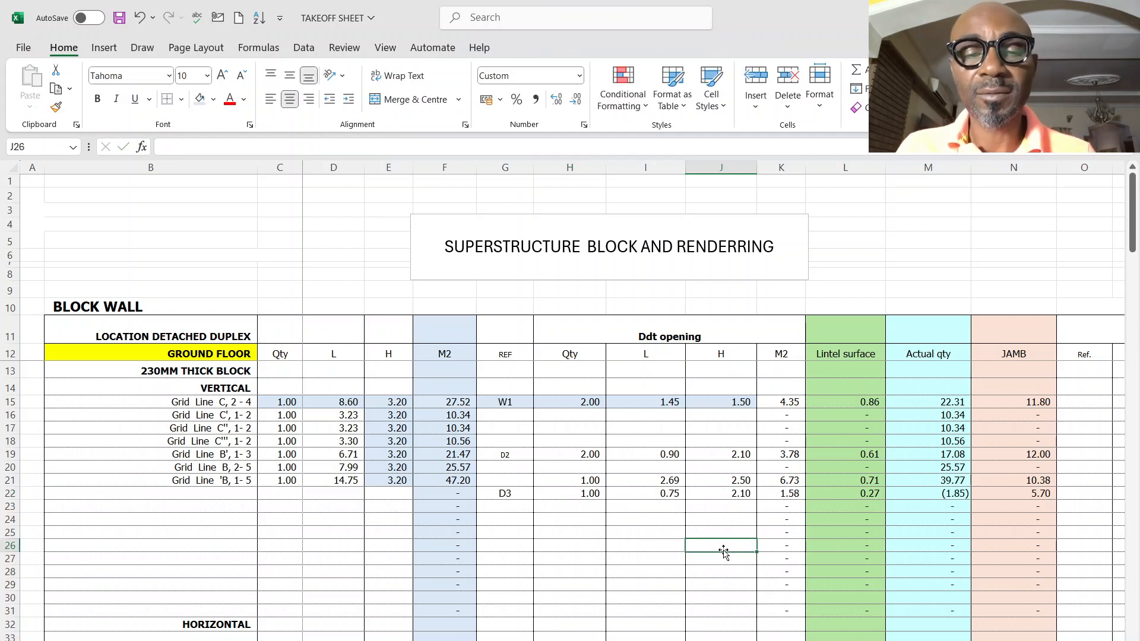
Switch to the CITEC-MTN 1_EKITI ARCHI drawing in AutoCAD and examine the ground-floor walls around the bathroom, bar and lounge.
mouse_move(832, 640)
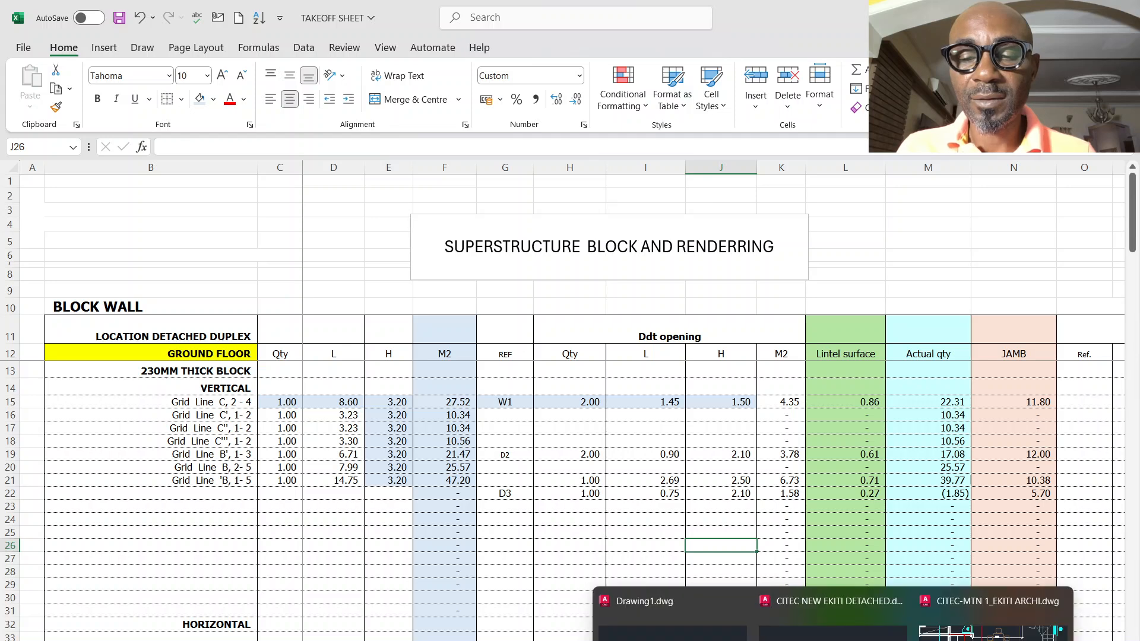
click(991, 617)
scroll(558, 346, down, 5)
scroll(429, 368, up, 2)
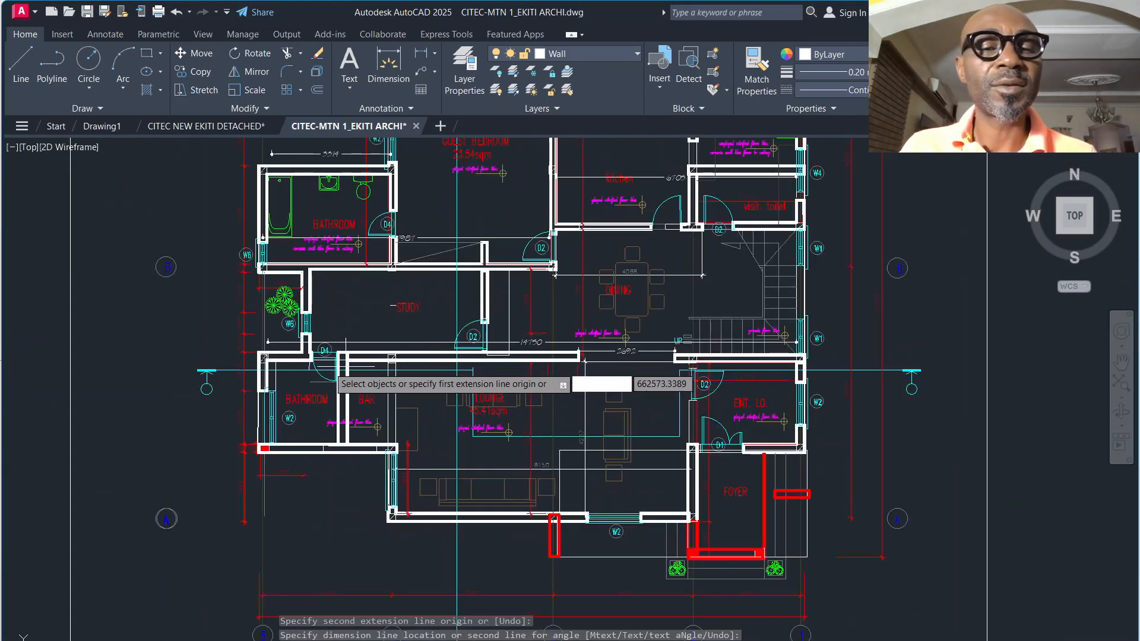
scroll(306, 365, up, 4)
scroll(772, 359, down, 5)
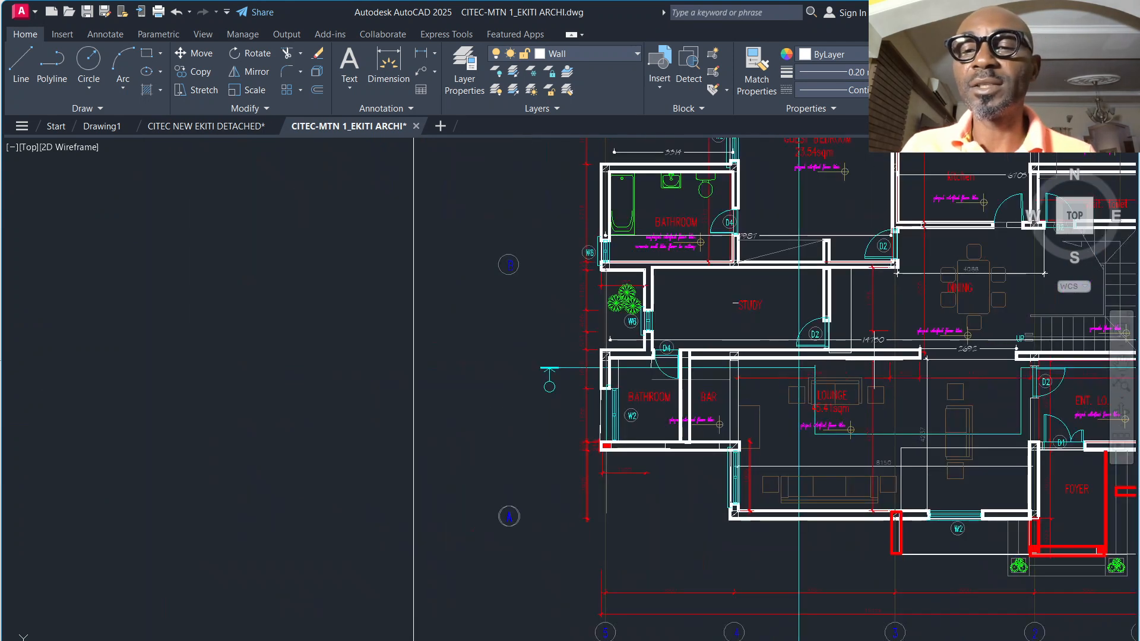
scroll(378, 327, down, 3)
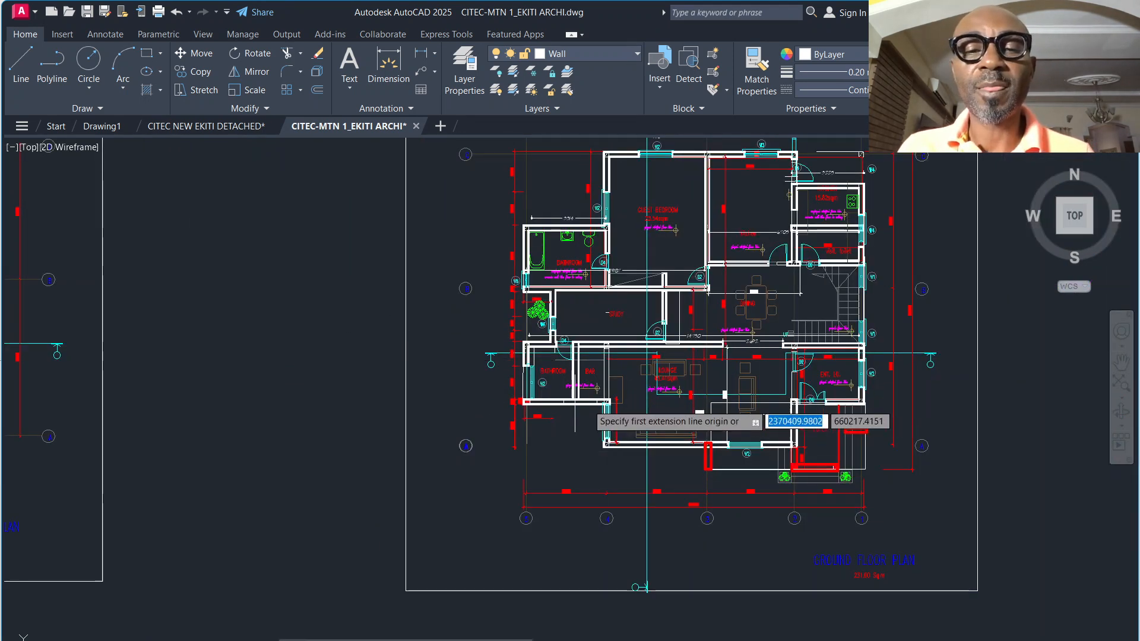
scroll(593, 402, up, 4)
scroll(532, 355, down, 2)
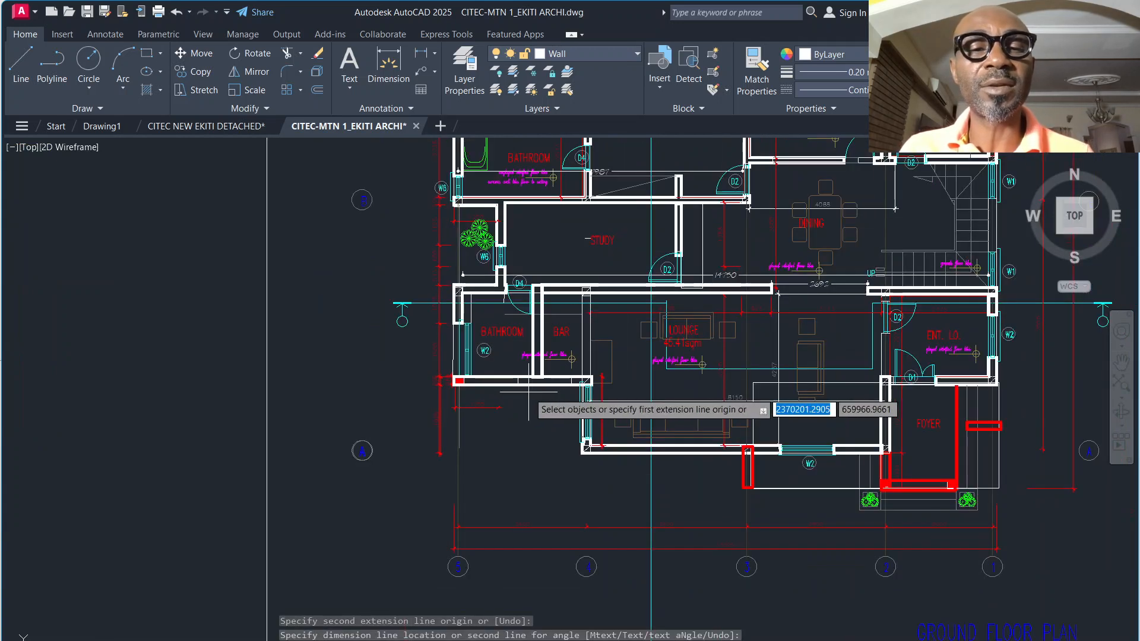
Restart the DIM command and dimension the wall along the lower side of the bathroom and bar, placing the dimension inside the rooms.
scroll(551, 393, up, 4)
right_click(506, 400)
click(537, 410)
right_click(528, 404)
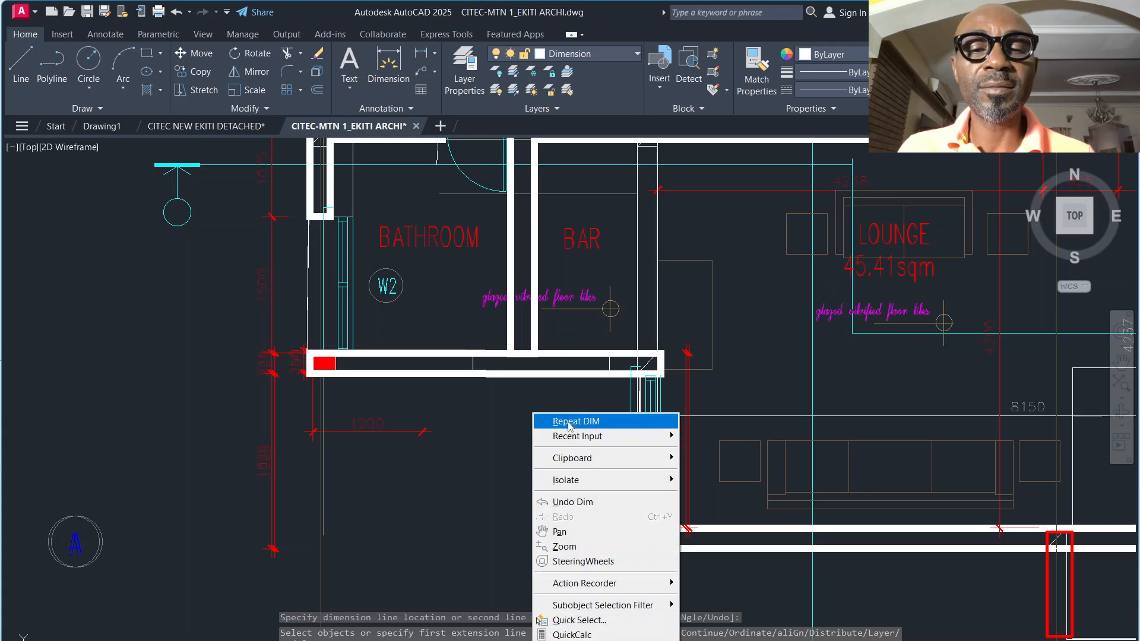
click(569, 420)
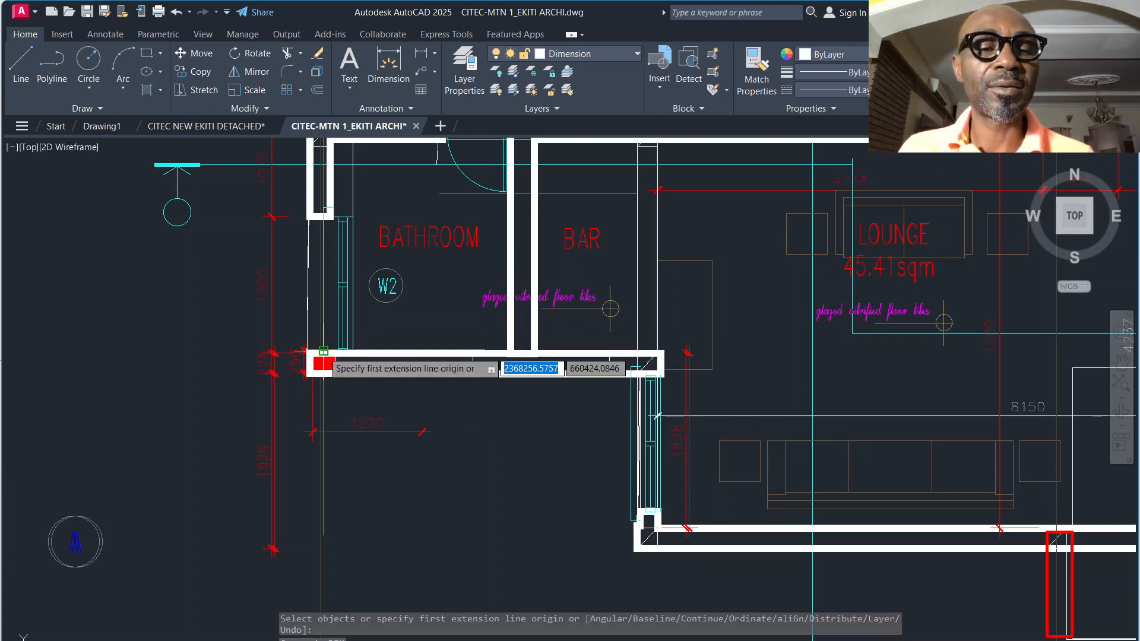
click(323, 350)
click(657, 353)
scroll(478, 330, up, 4)
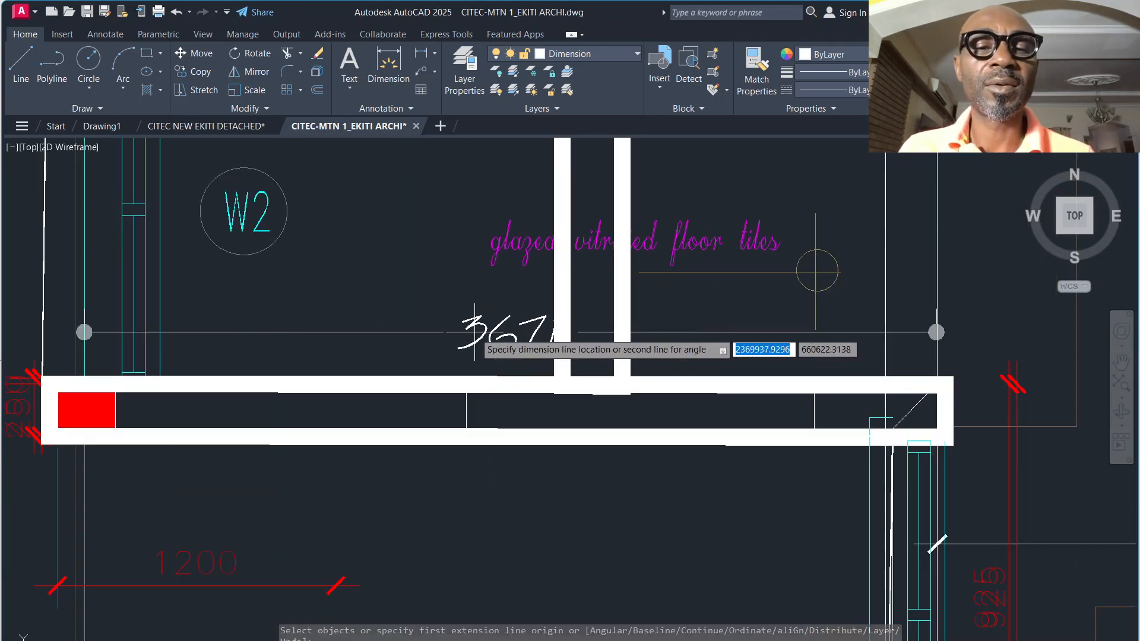
scroll(370, 325, down, 4)
scroll(584, 348, down, 3)
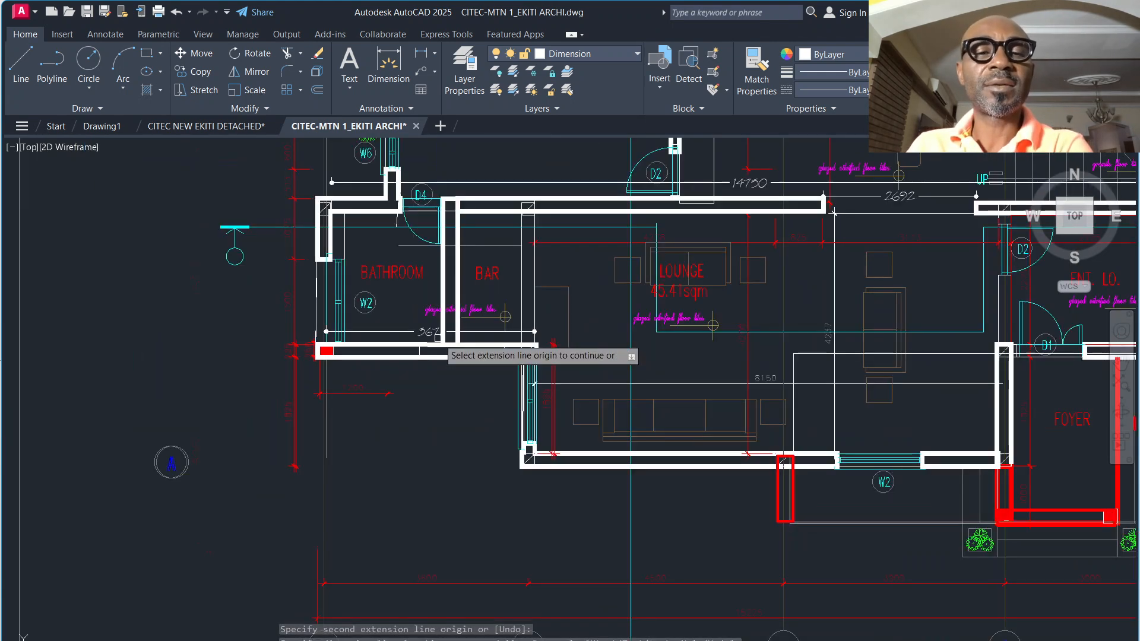
Restart the DIM command and dimension the entrance lobby's wall with door D1, between the lobby and the foyer.
scroll(584, 351, up, 3)
scroll(585, 362, down, 3)
key(Return)
scroll(902, 373, up, 3)
click(901, 373)
right_click(893, 311)
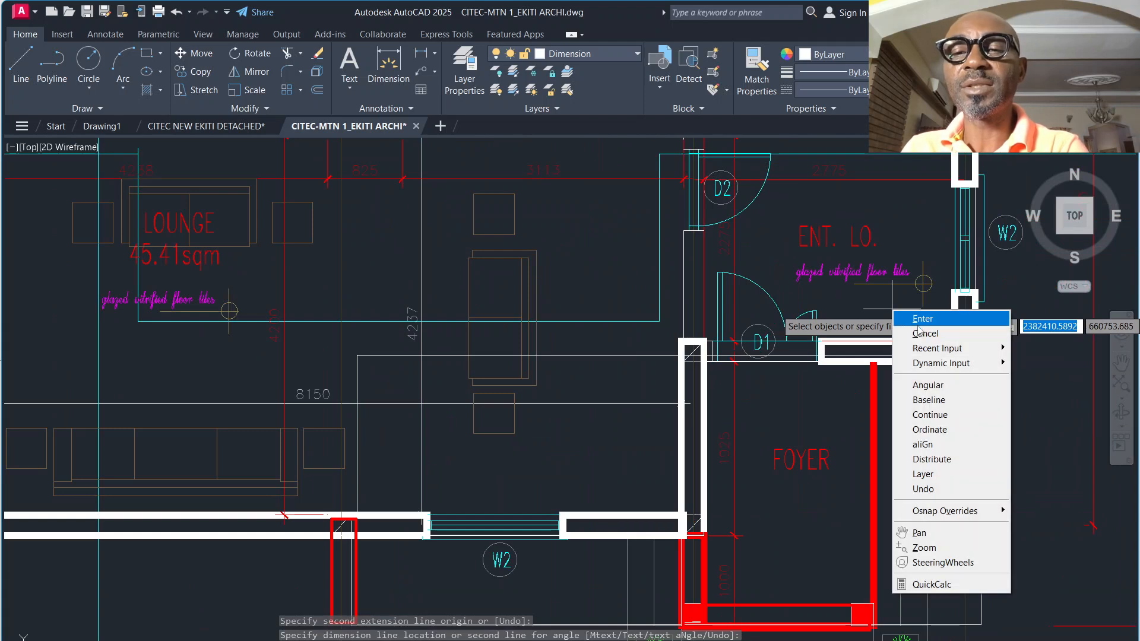
click(924, 321)
right_click(835, 311)
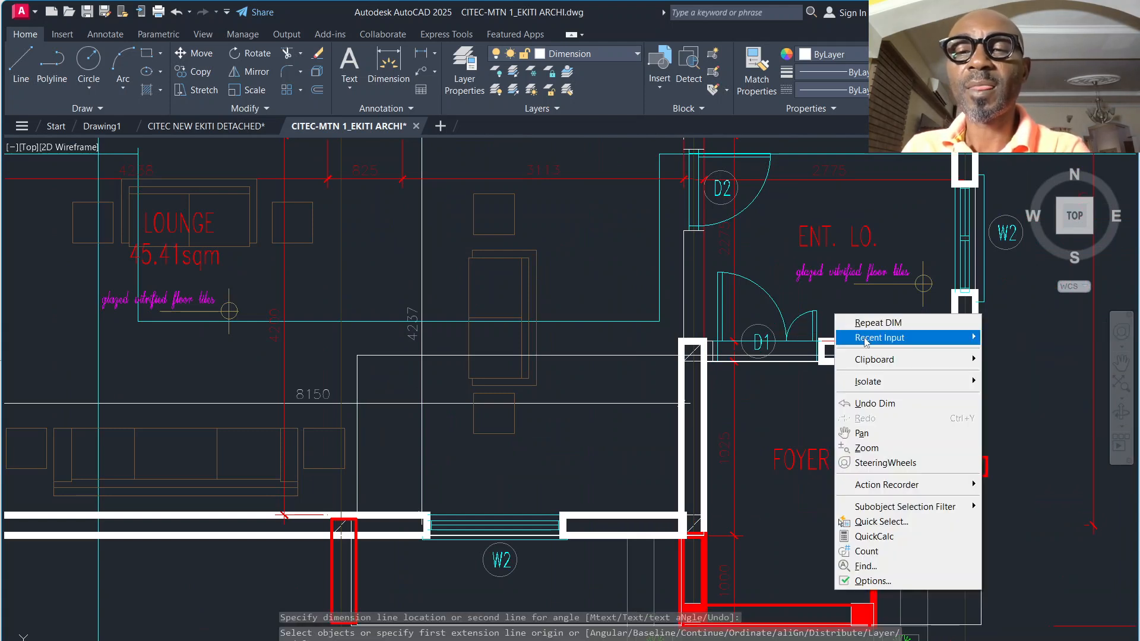
click(854, 321)
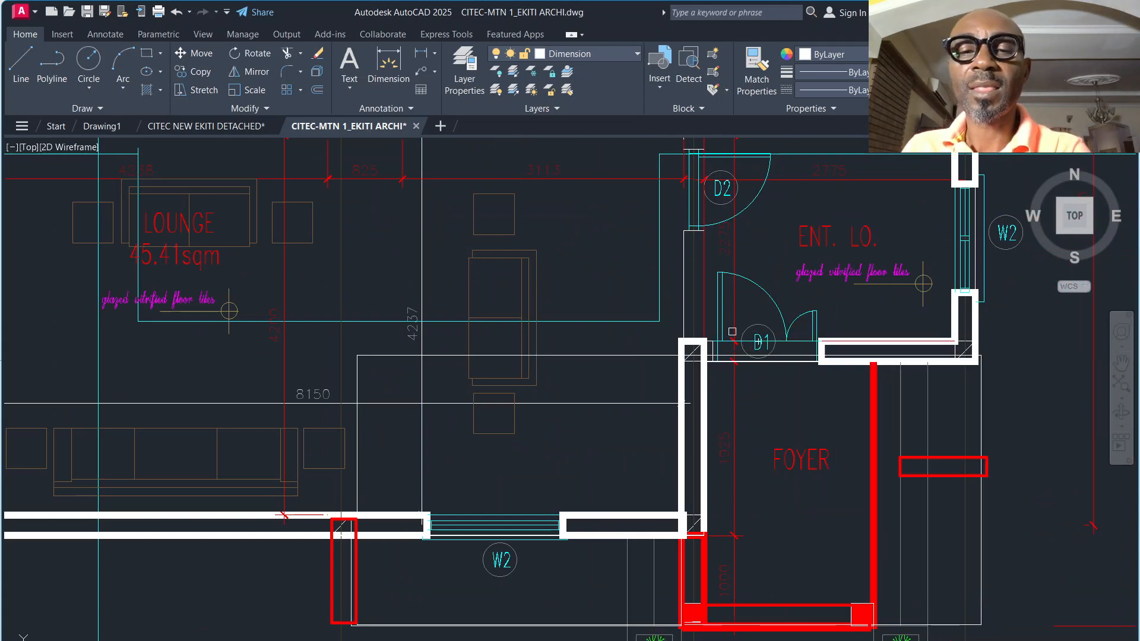
click(702, 341)
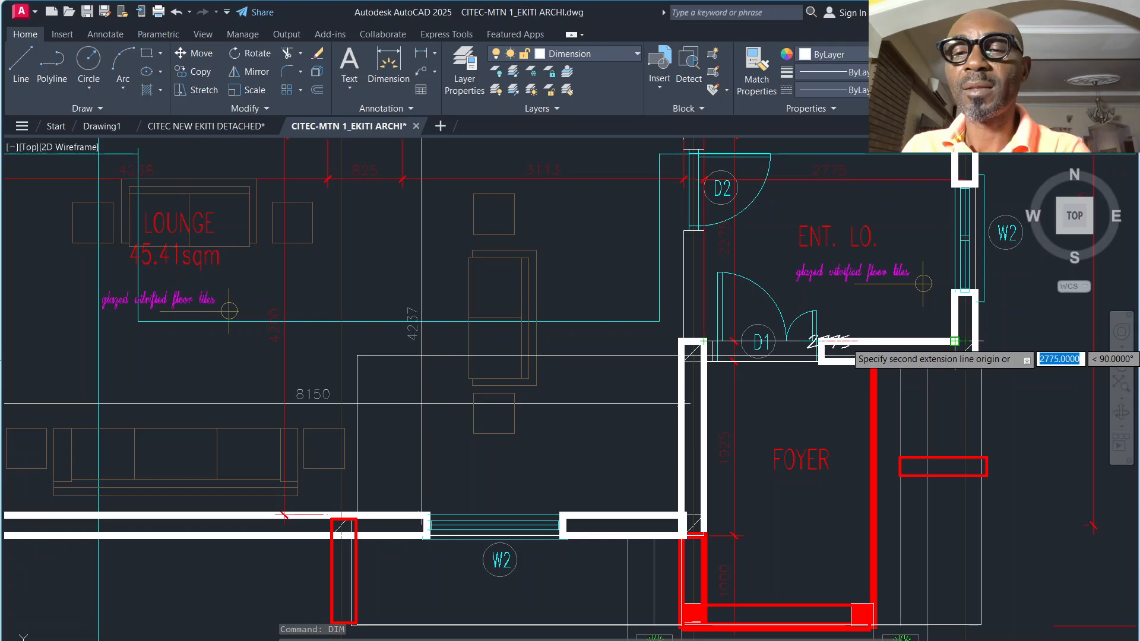
click(965, 341)
click(763, 299)
Examine the ground floor plan's grid bubbles to identify the grid lines of the newly dimensioned walls.
scroll(831, 305, down, 5)
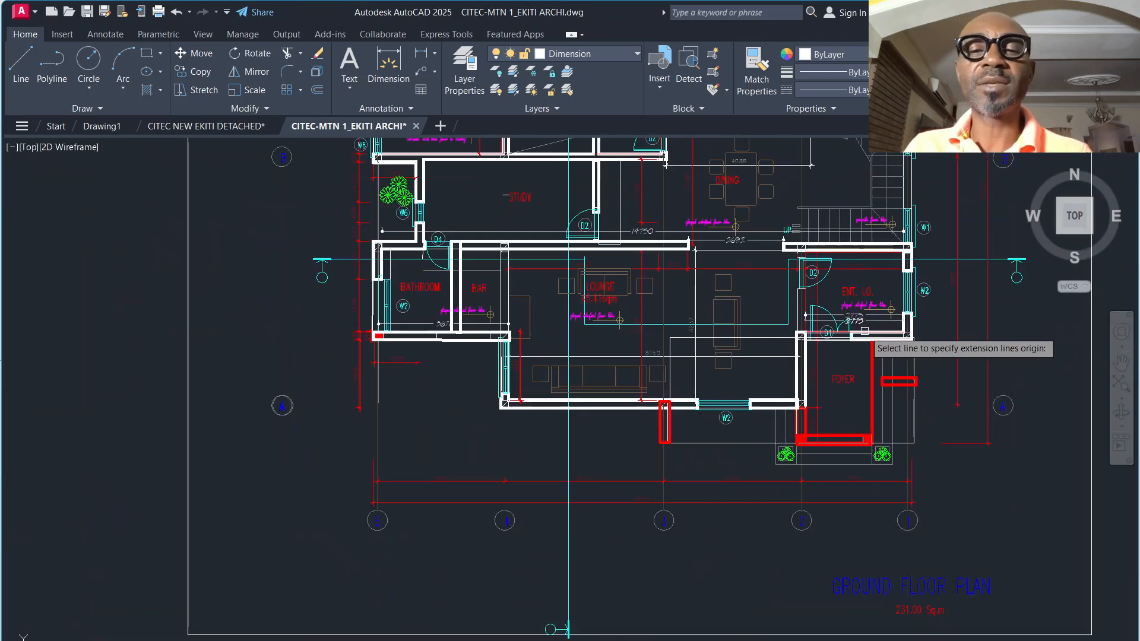
scroll(712, 350, down, 2)
scroll(664, 349, down, 2)
scroll(627, 267, up, 2)
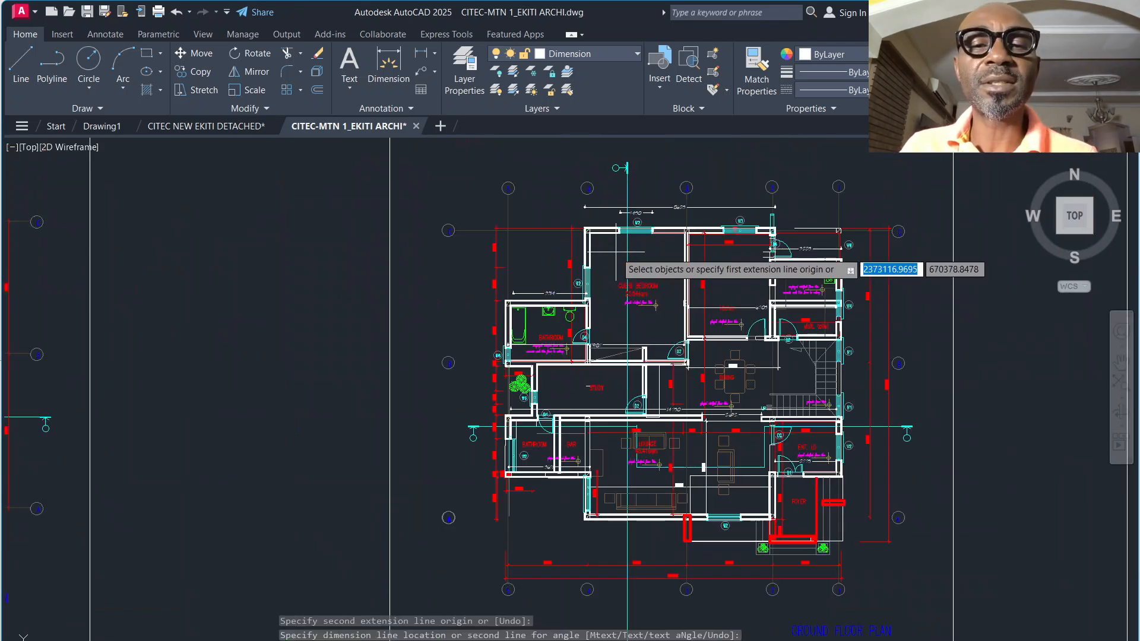
scroll(626, 264, down, 2)
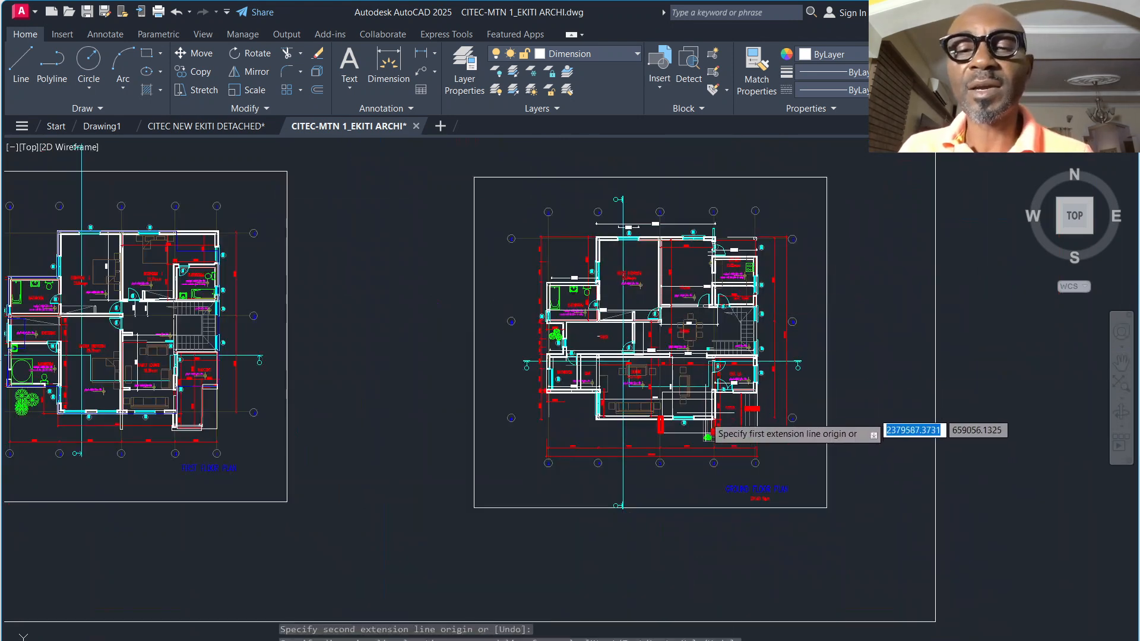
scroll(723, 443, up, 2)
scroll(723, 442, down, 2)
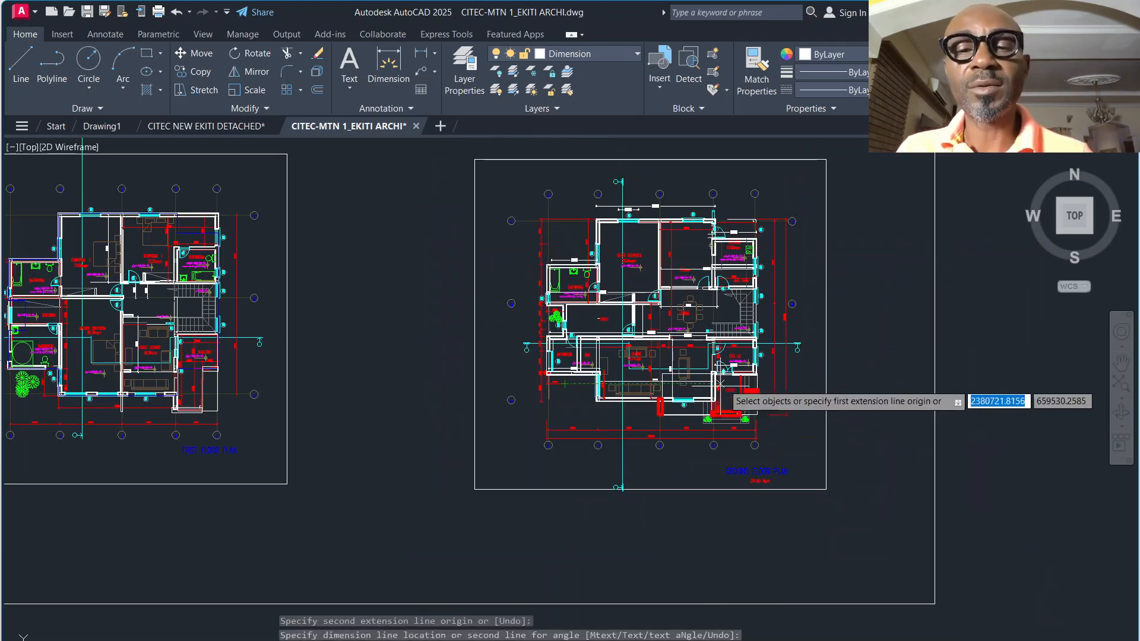
scroll(746, 339, up, 2)
scroll(627, 398, up, 2)
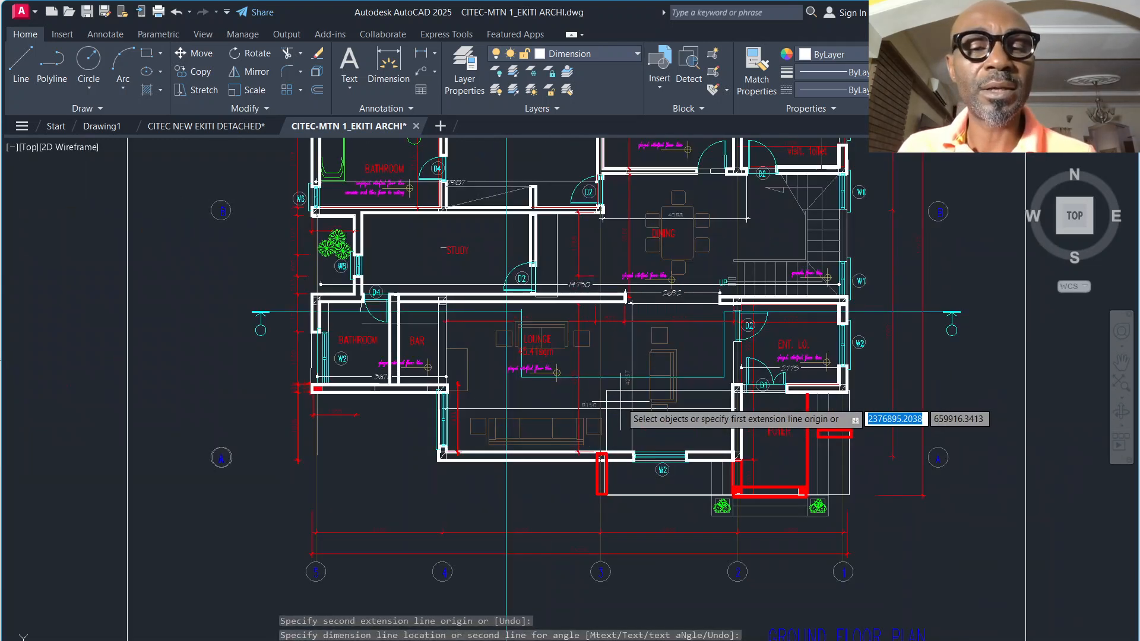
scroll(262, 419, up, 1)
scroll(270, 439, down, 2)
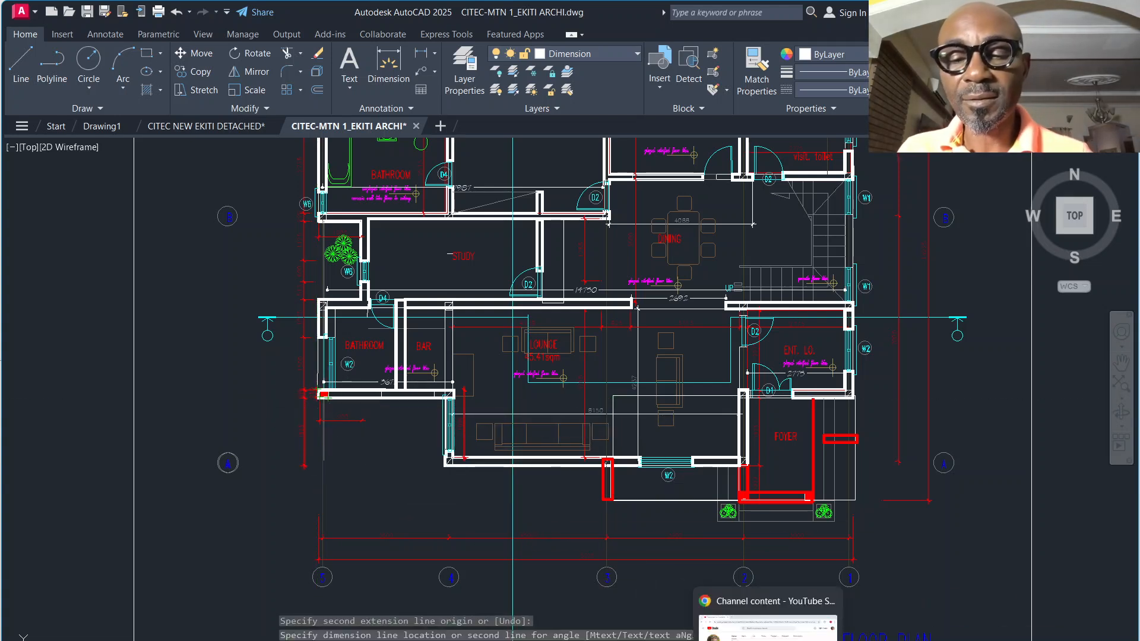
Switch to the TAKEOFF SHEET workbook in Excel and label the row beneath Grid Line 'B, 1- 5 as Grid Line A', 1- 2.
mouse_move(702, 640)
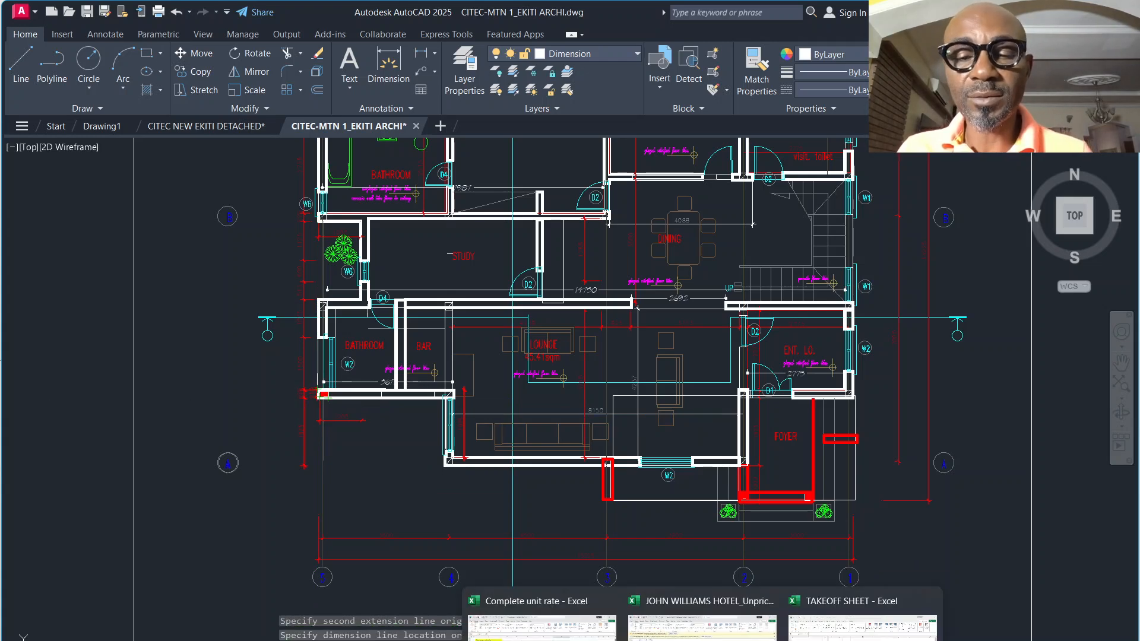
click(862, 617)
click(199, 482)
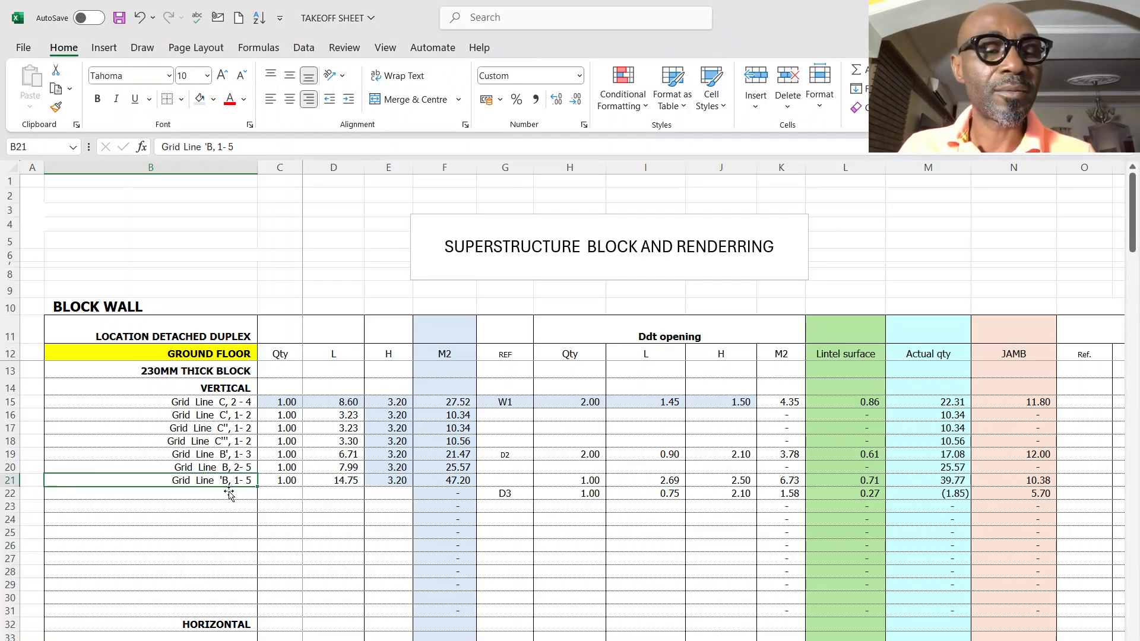
drag(258, 489, 259, 502)
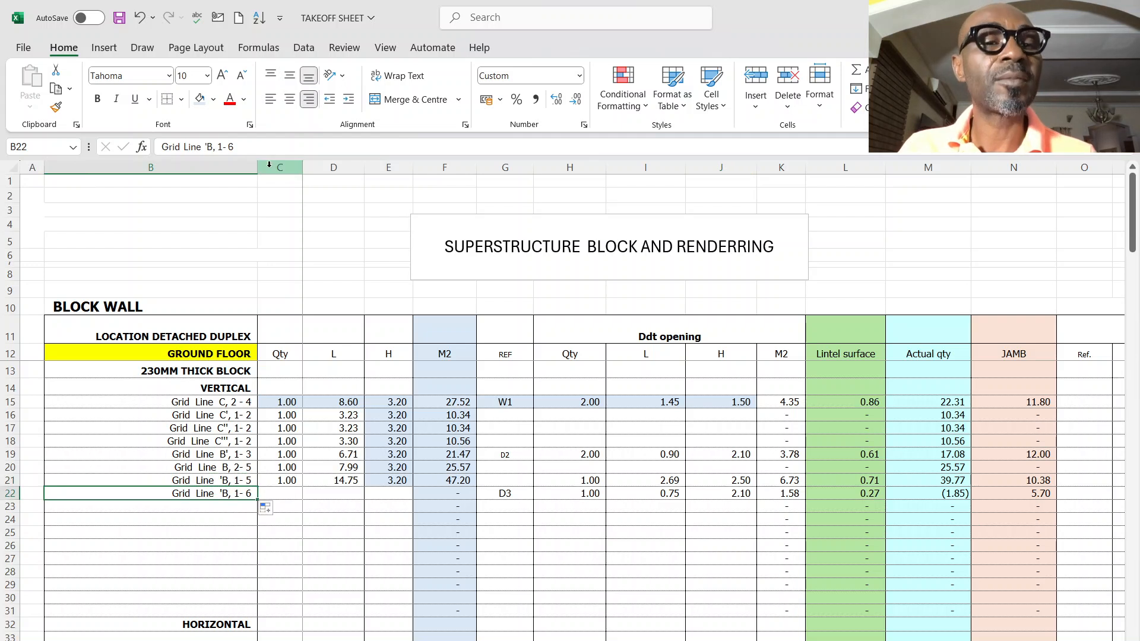
click(210, 147)
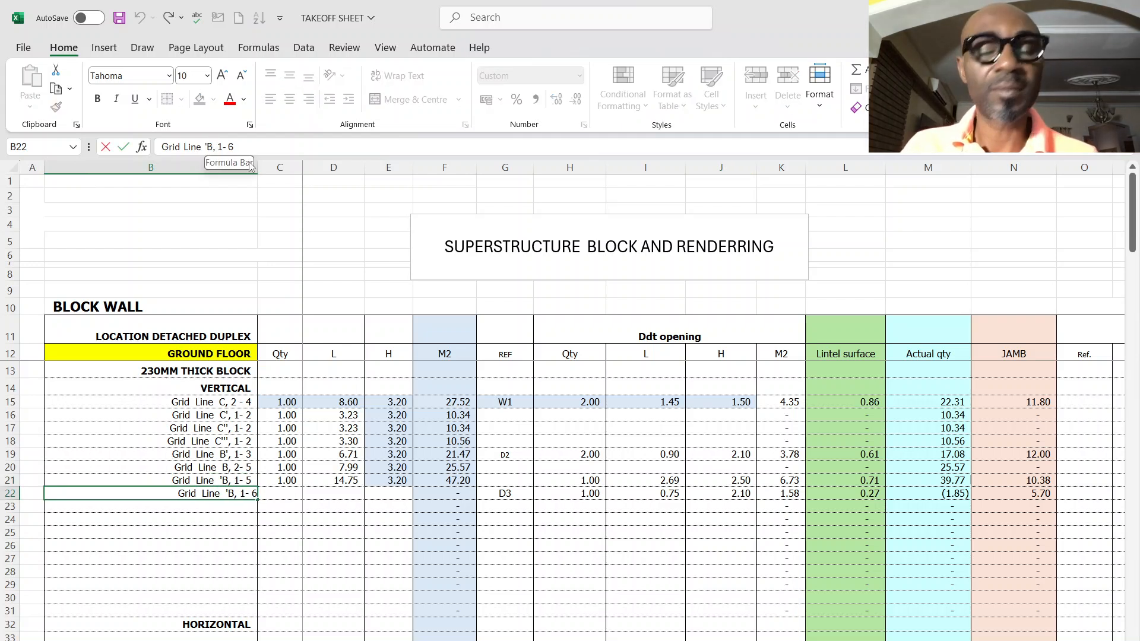
key(BackSpace)
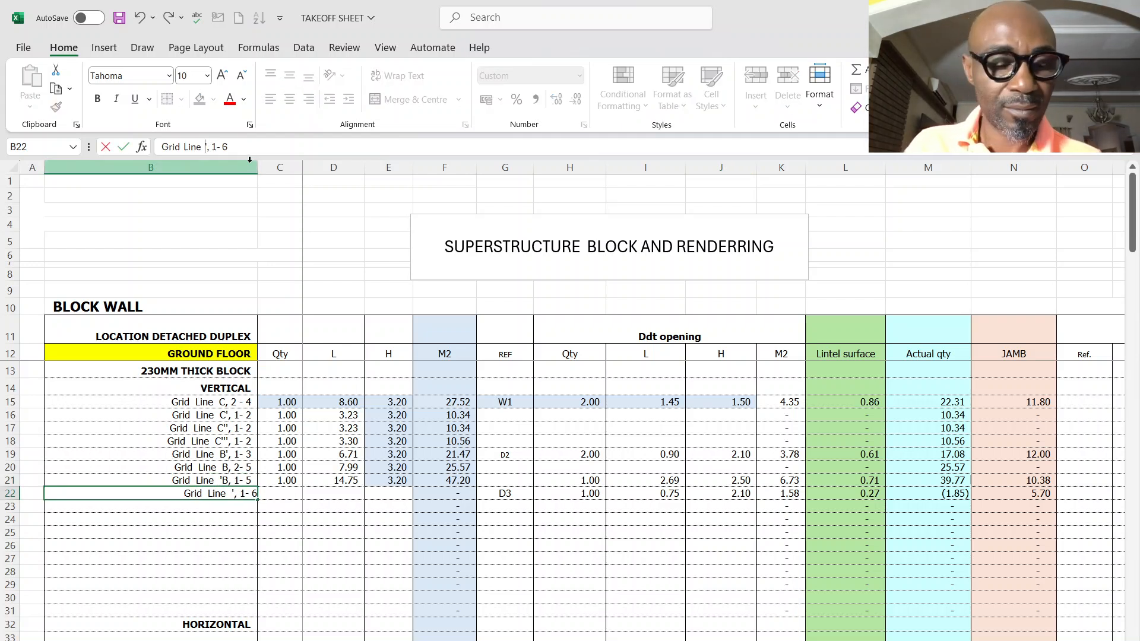
text(A)
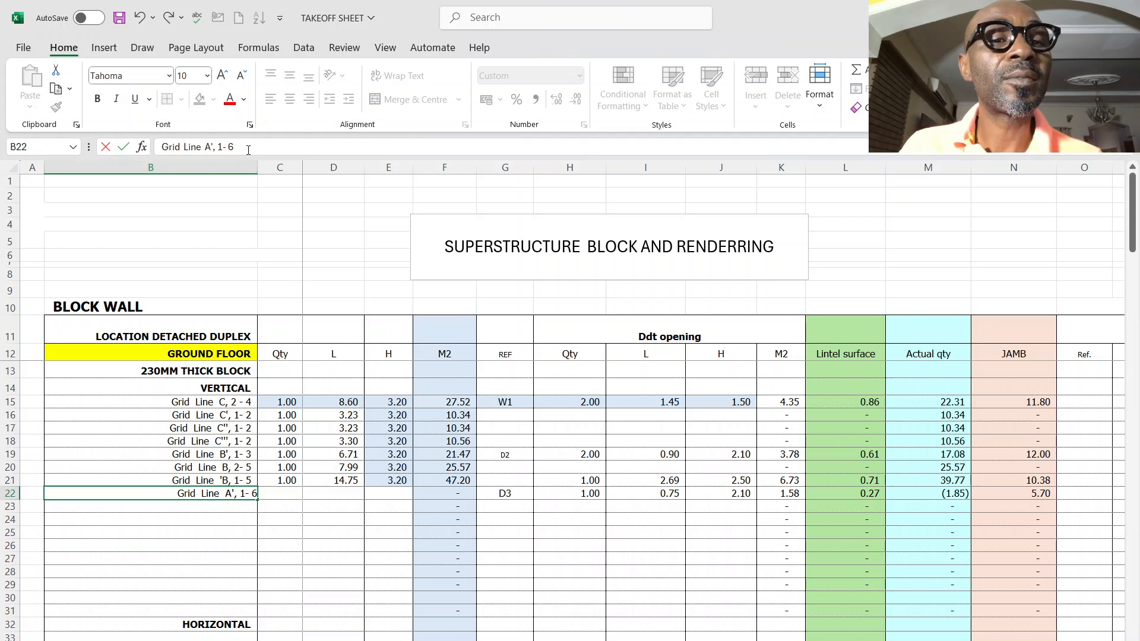
click(249, 149)
key(BackSpace)
text(2)
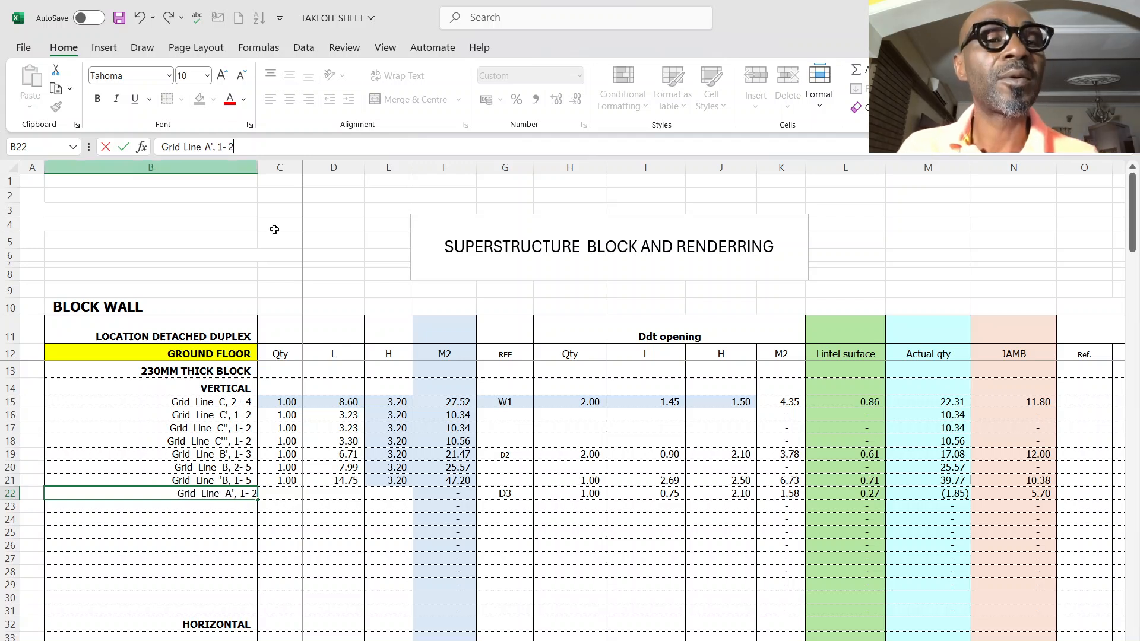
click(240, 563)
Fill the Grid Line A' label down one row and change its grid range to 4- 5.
click(234, 498)
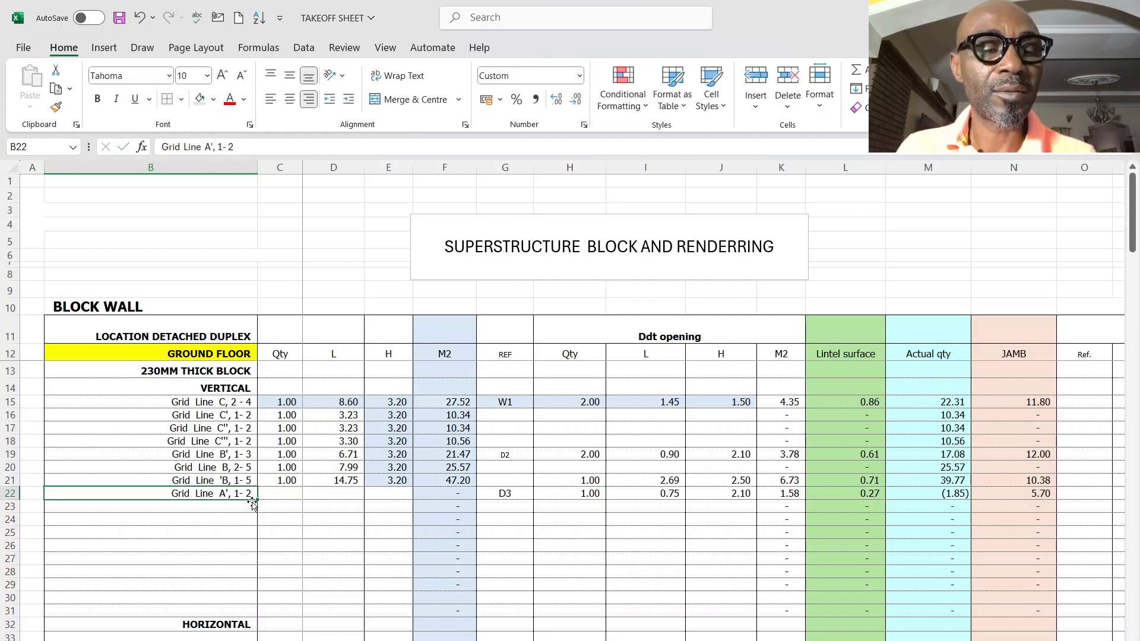
mouse_move(257, 500)
mouse_down()
mouse_move(256, 513)
mouse_move(240, 509)
mouse_up()
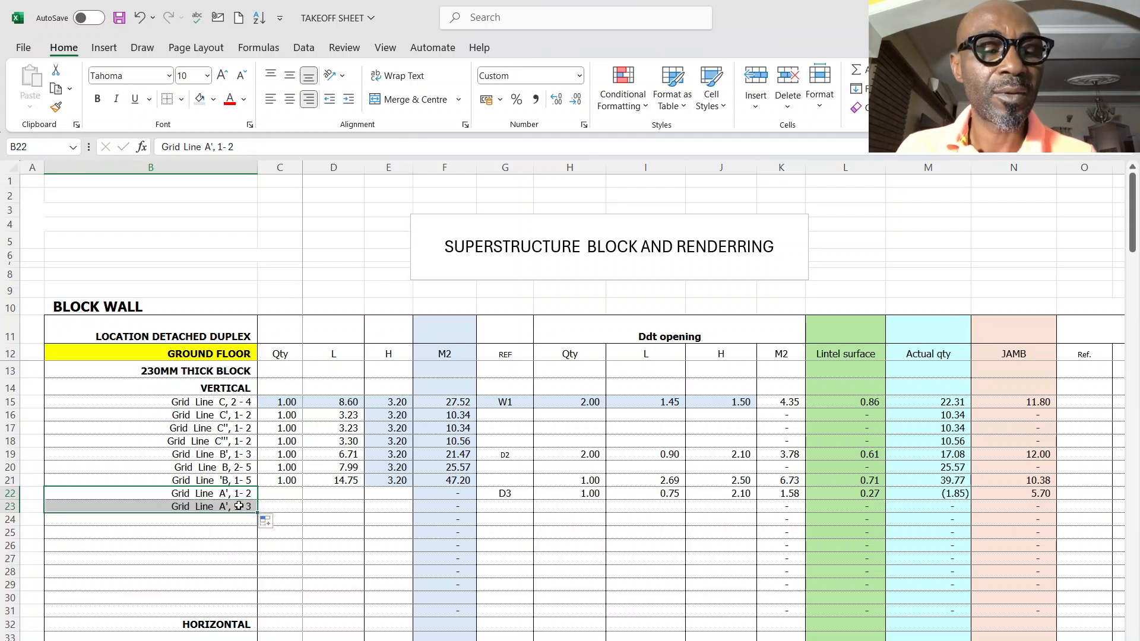
click(240, 508)
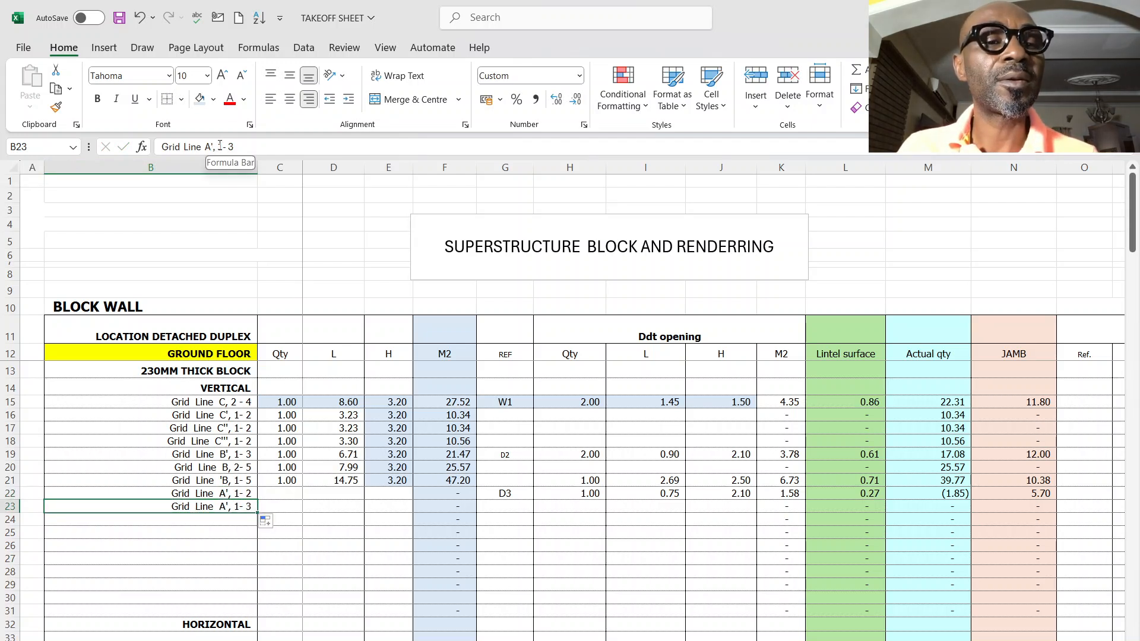
click(253, 147)
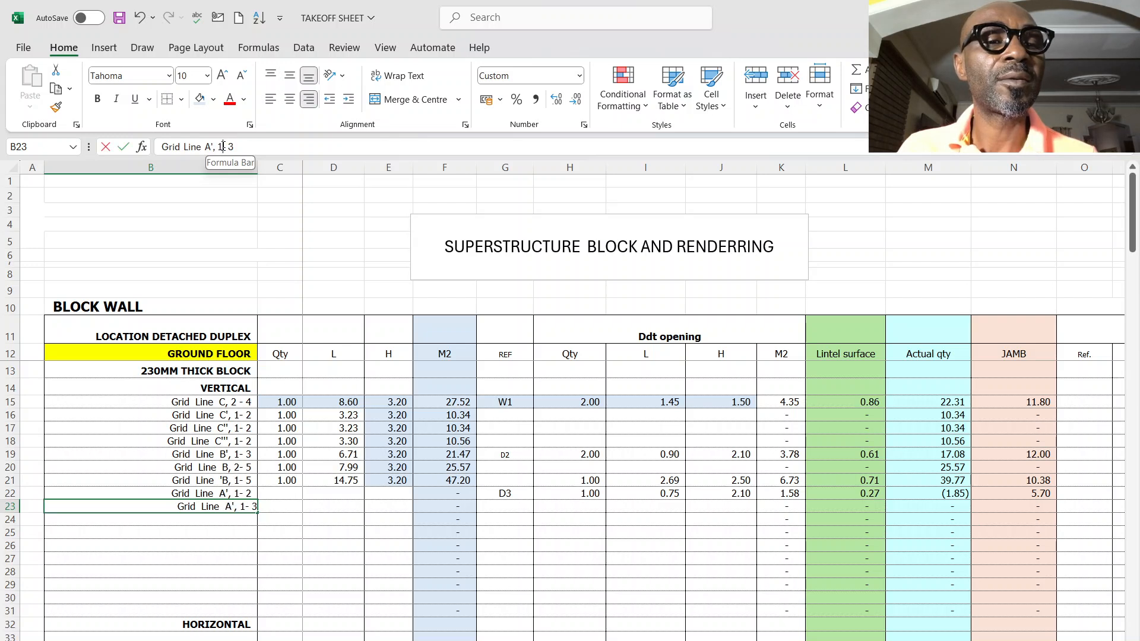
key(Left)
key(Left)
key(Left)
key(BackSpace)
text(4)
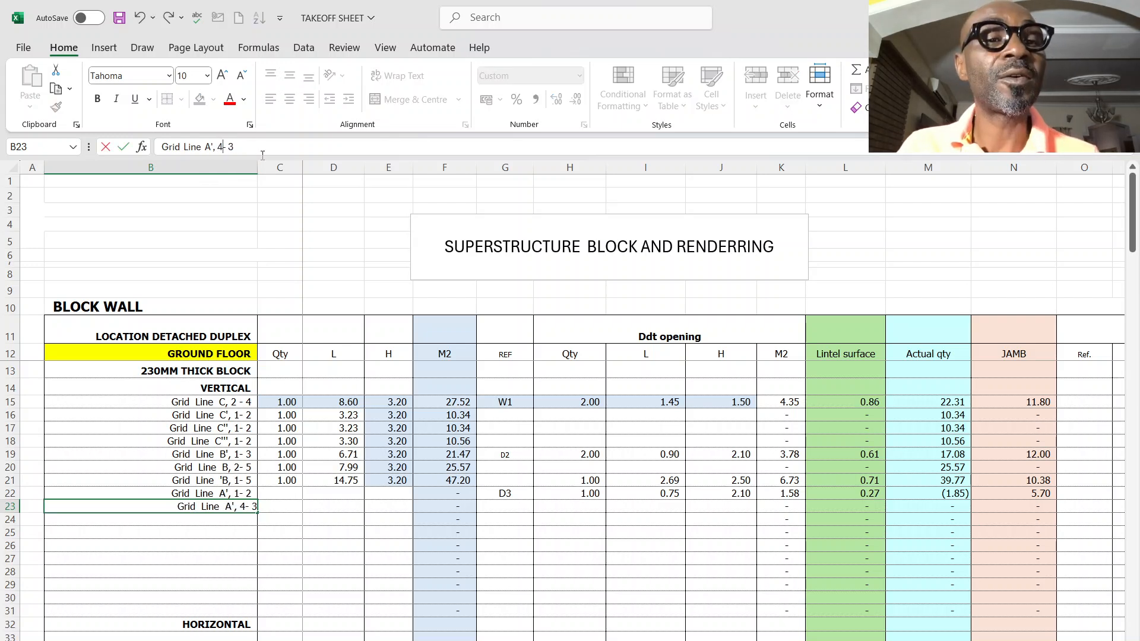
key(BackSpace)
text(5)
click(324, 505)
Fill the wall quantity of 1.00 down to the Grid Line A', 1- 2 and Grid Line A', 4- 5 rows.
click(295, 482)
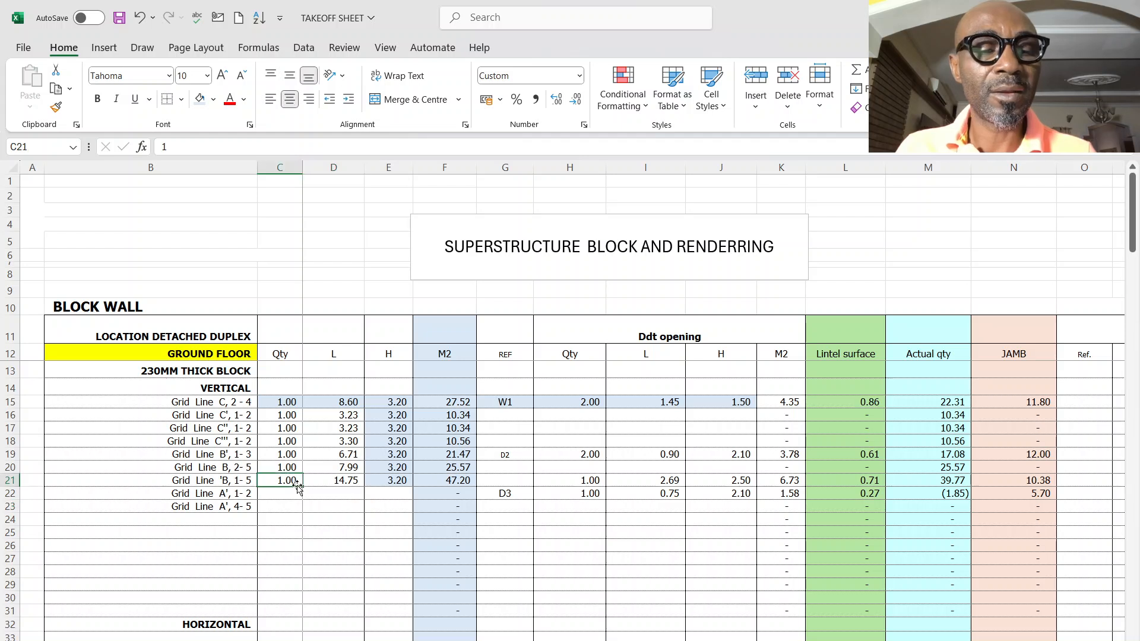
drag(300, 487, 299, 508)
click(347, 488)
Switch to the CITEC-MTN 1_EKITI ARCHI drawing in AutoCAD and read the wall dimensions below the bathroom and bar and at the entrance lobby.
click(832, 640)
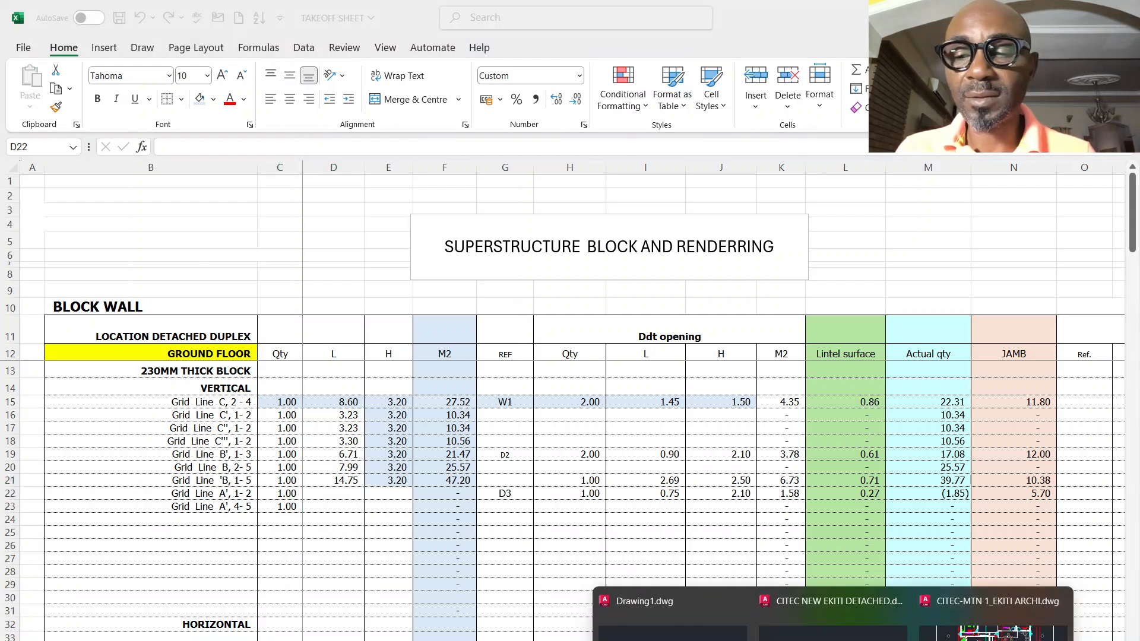
click(993, 635)
scroll(393, 320, up, 5)
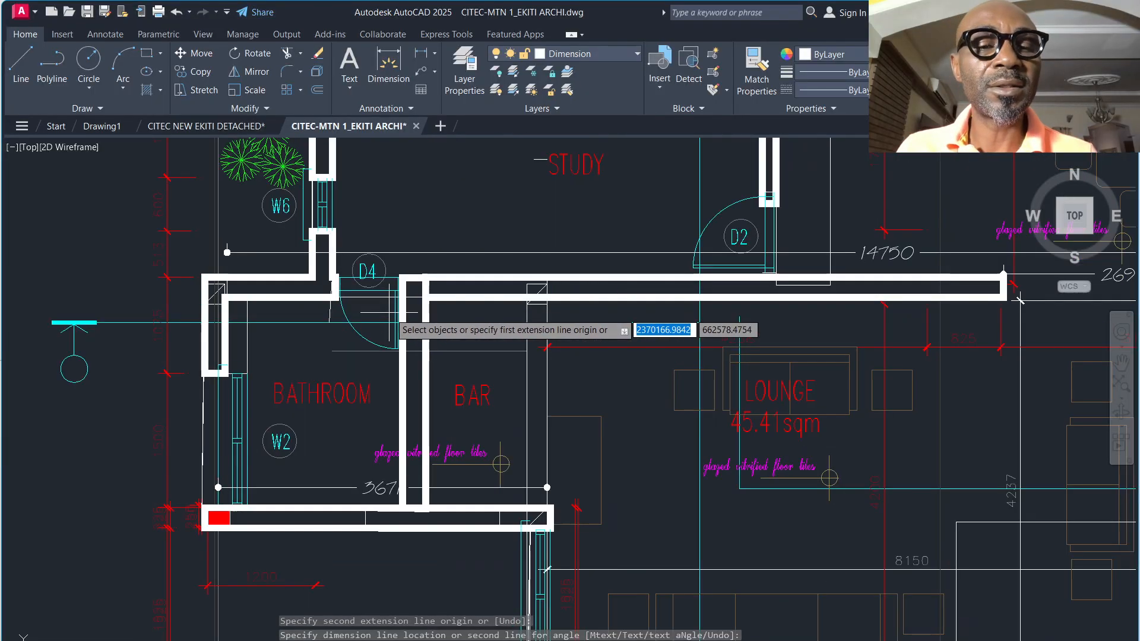
scroll(521, 464, down, 4)
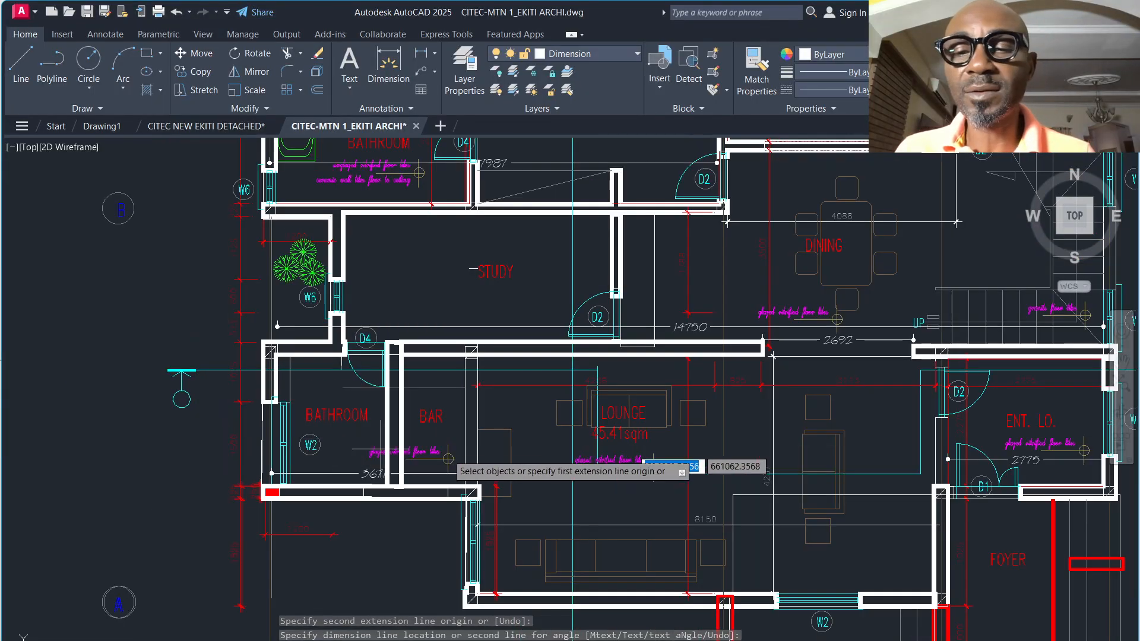
scroll(715, 399, up, 4)
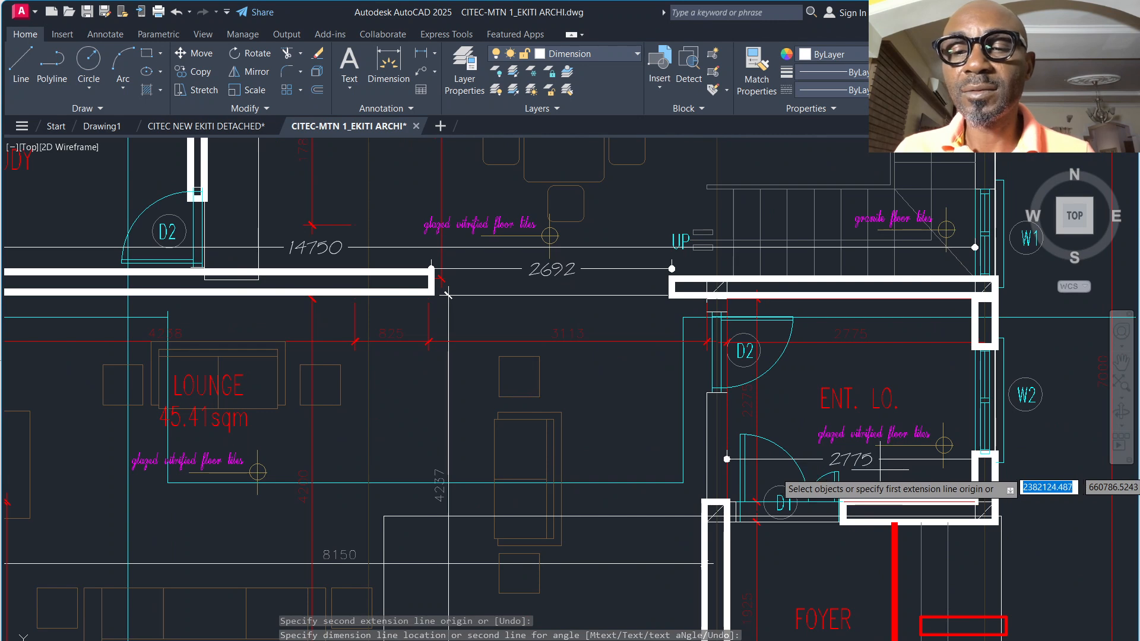
Switch back to the TAKEOFF SHEET workbook and enter wall lengths of 2.78 for Grid Line A', 1- 2 and 3.67 for Grid Line A', 4- 5.
mouse_move(702, 640)
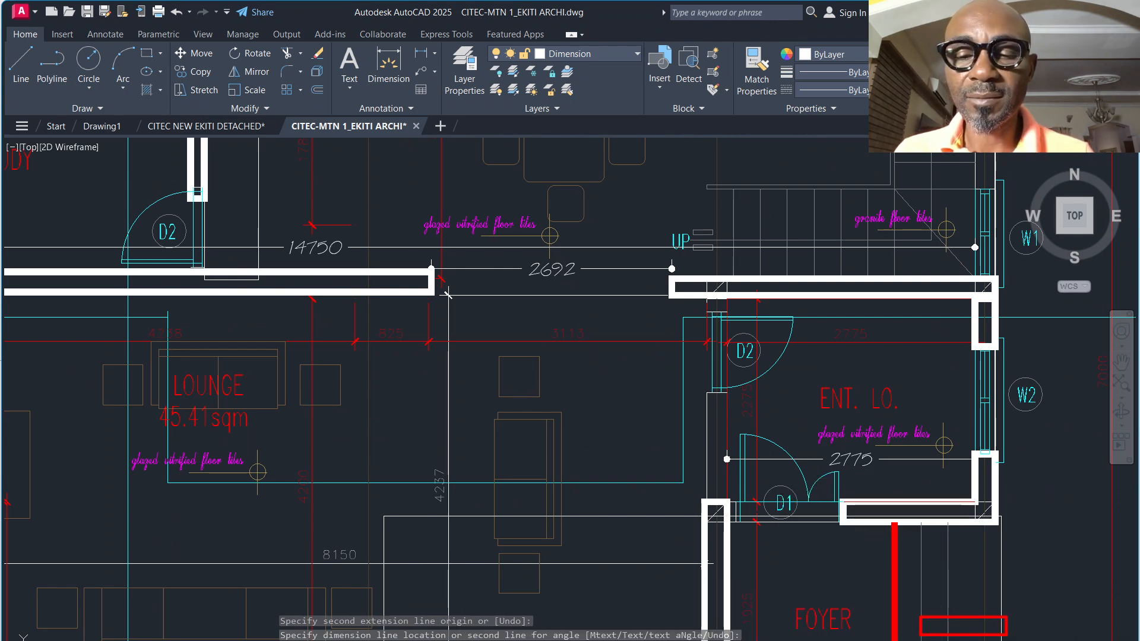
click(861, 620)
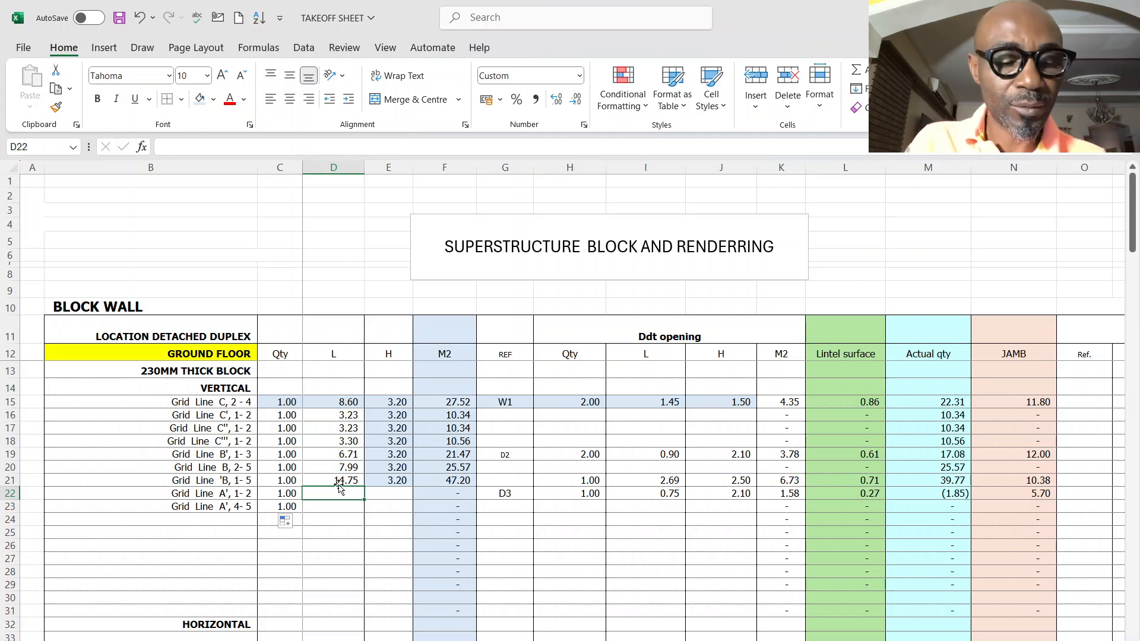
text(2.78)
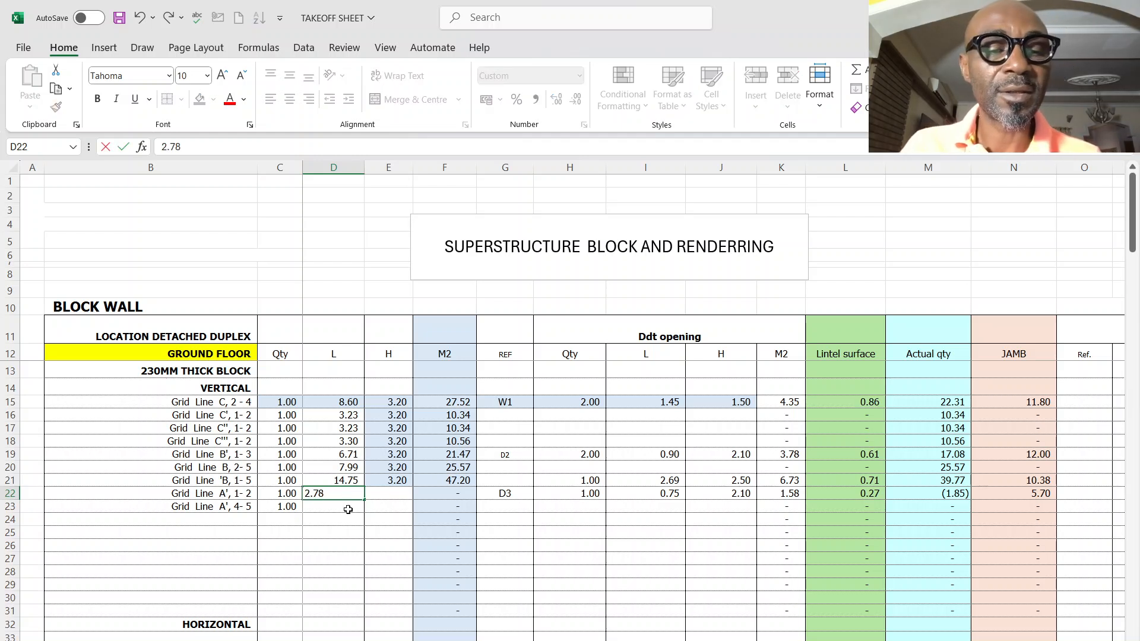
key(Return)
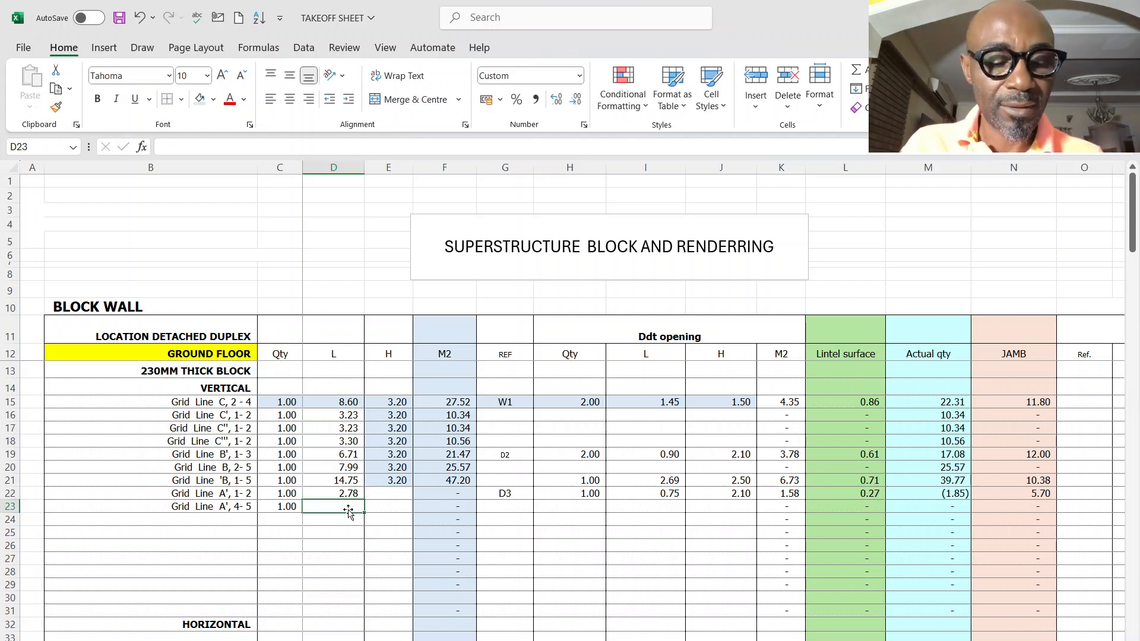
text(3)
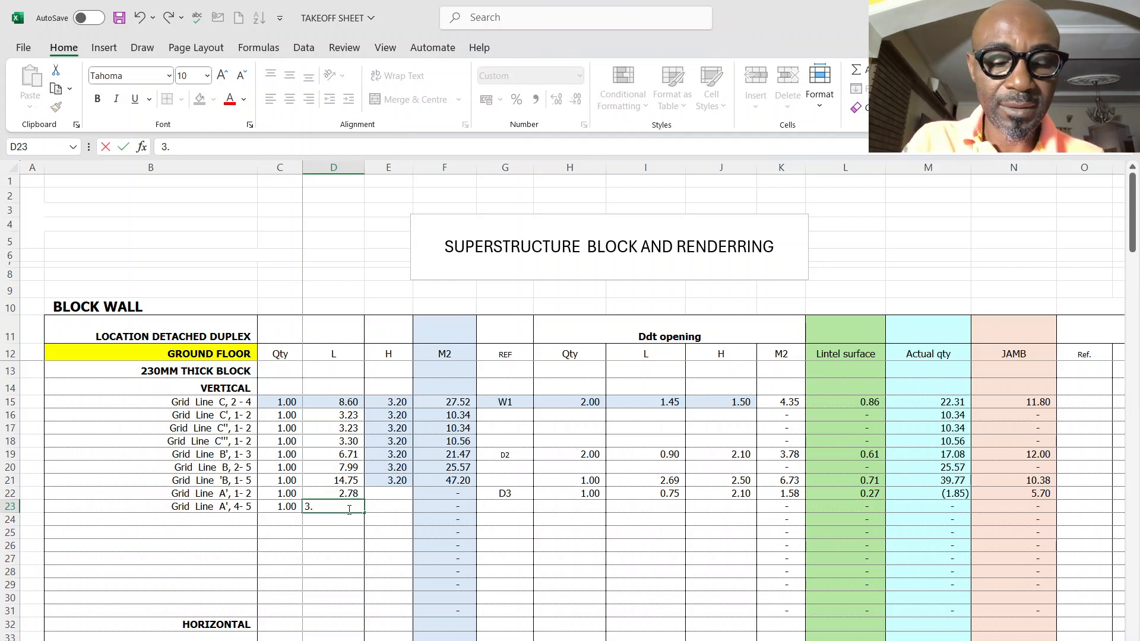
text(.67)
Fill the wall height of 3.20 down to the two Grid Line A' rows.
click(399, 482)
drag(412, 486, 414, 512)
click(528, 503)
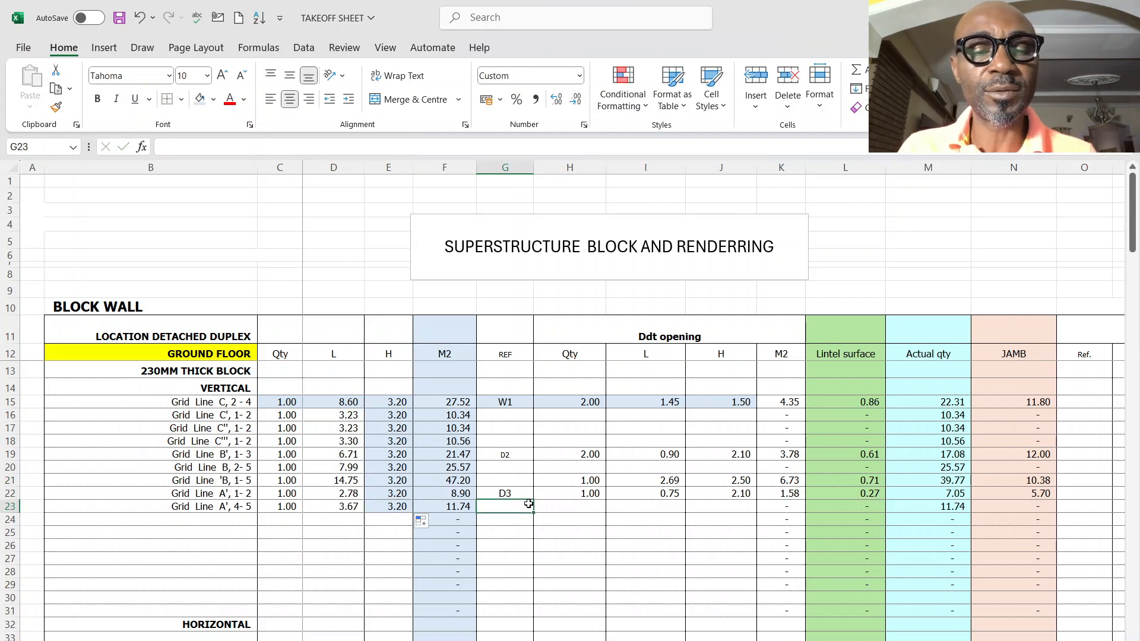
Move the two Grid Line A' wall entries, from label to height, down one row so the row with opening D3 is left blank.
drag(195, 493, 371, 503)
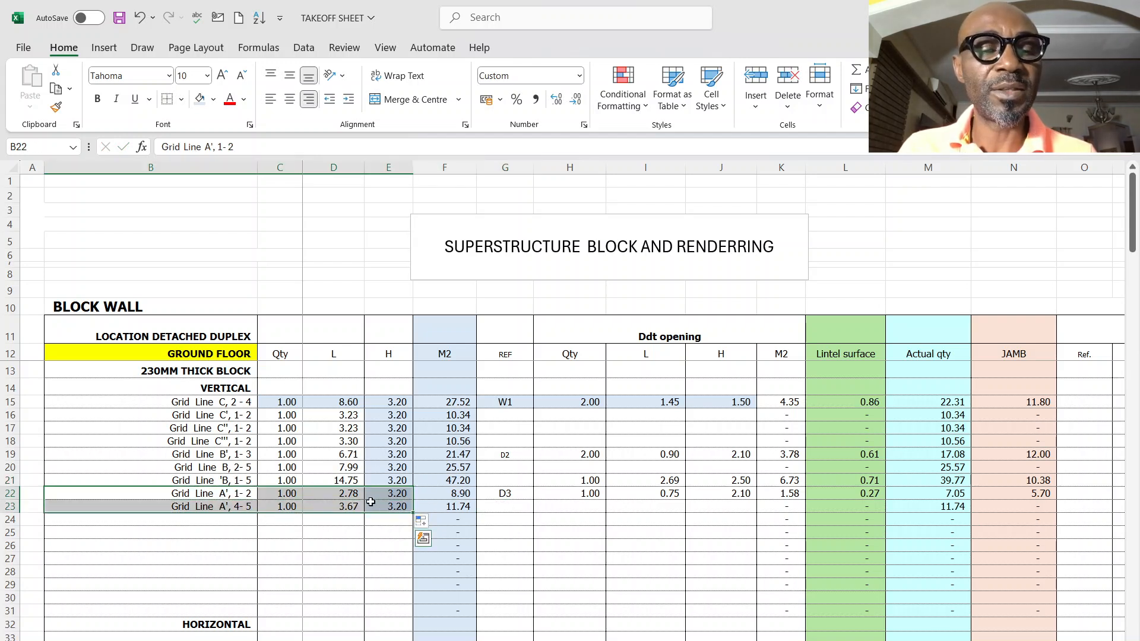
right_click(370, 502)
click(405, 264)
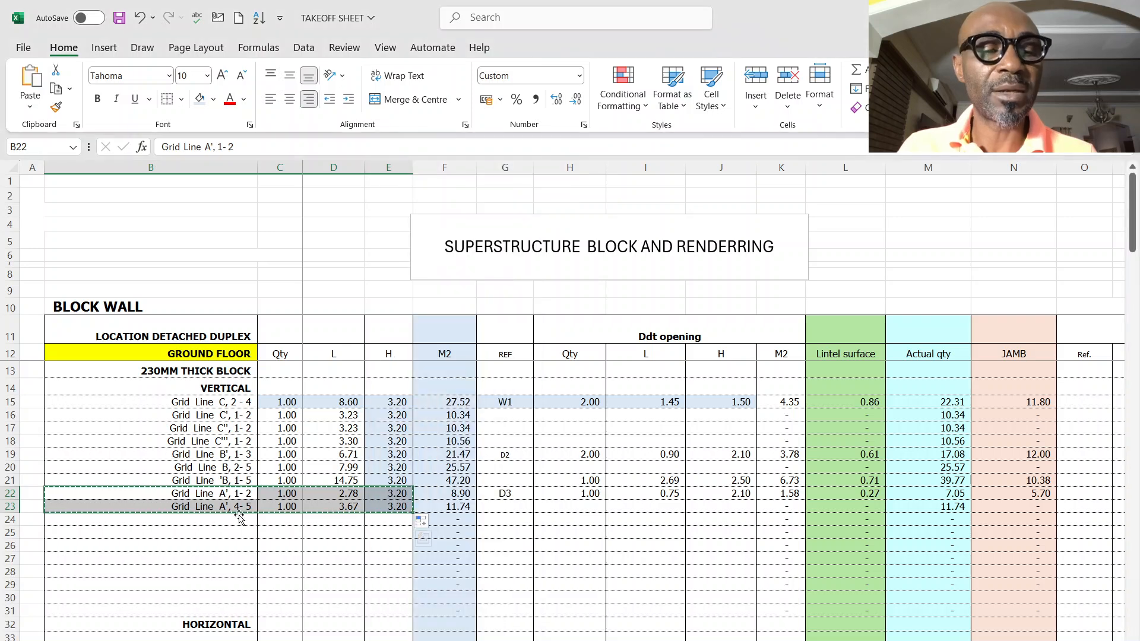
click(217, 506)
key(ctrl+v)
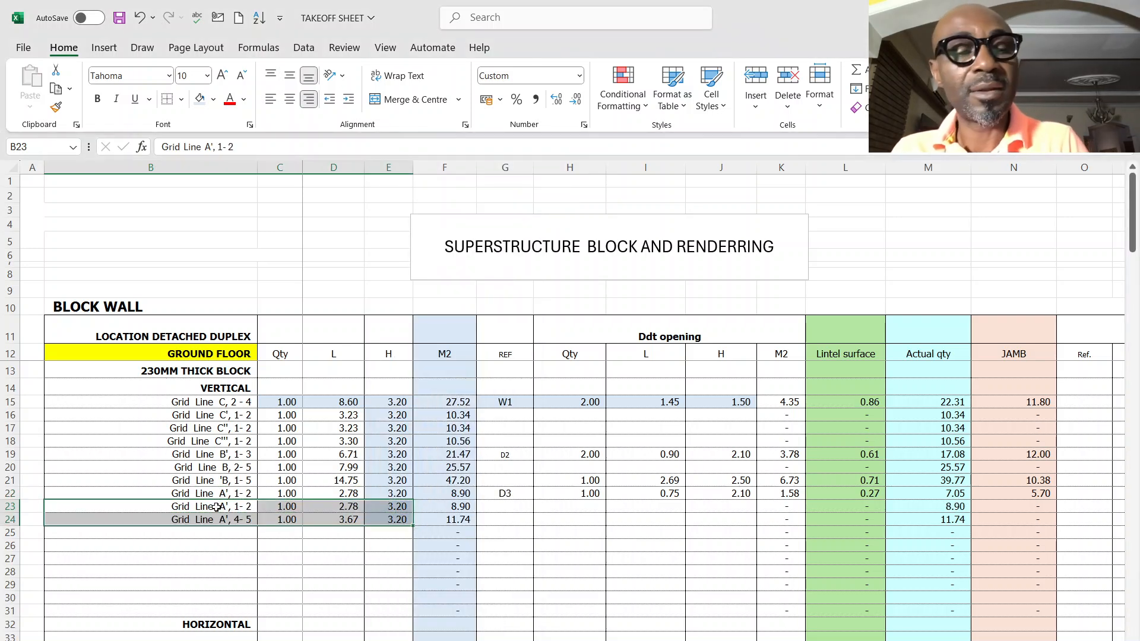
drag(194, 493, 388, 493)
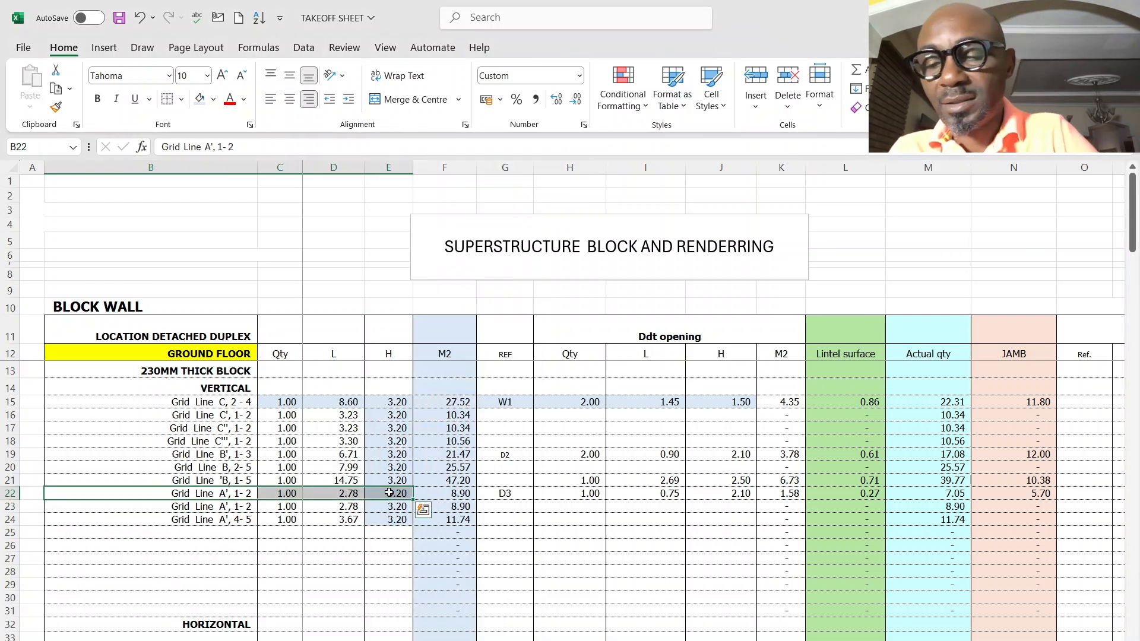
key(Delete)
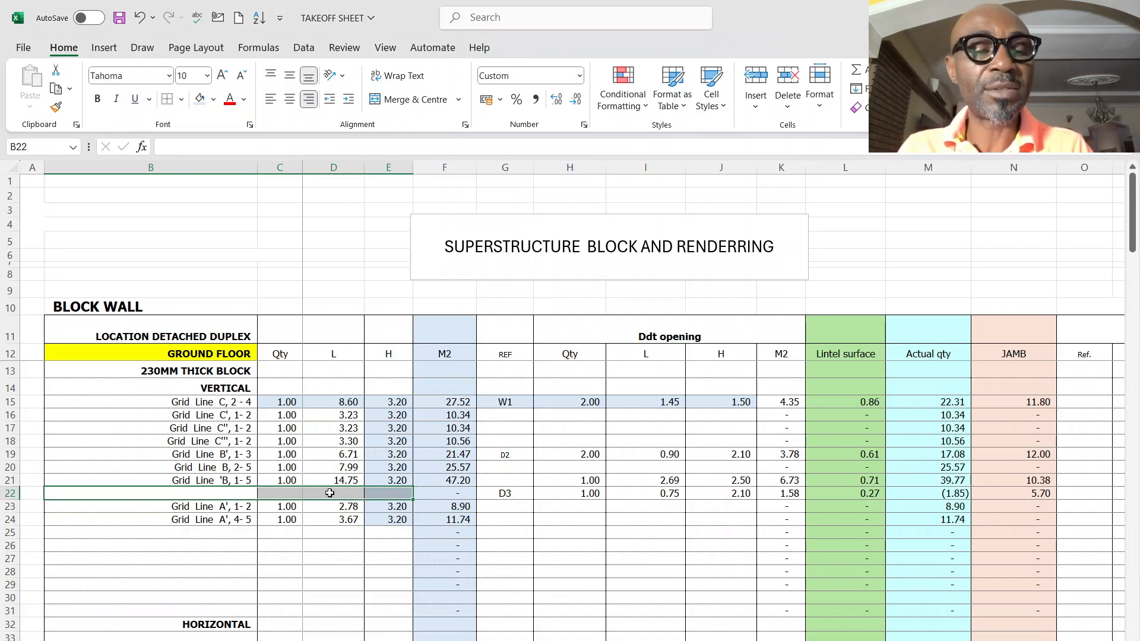
Enter Open as the opening reference for the Grid Line 'B, 1- 5 wall.
click(513, 479)
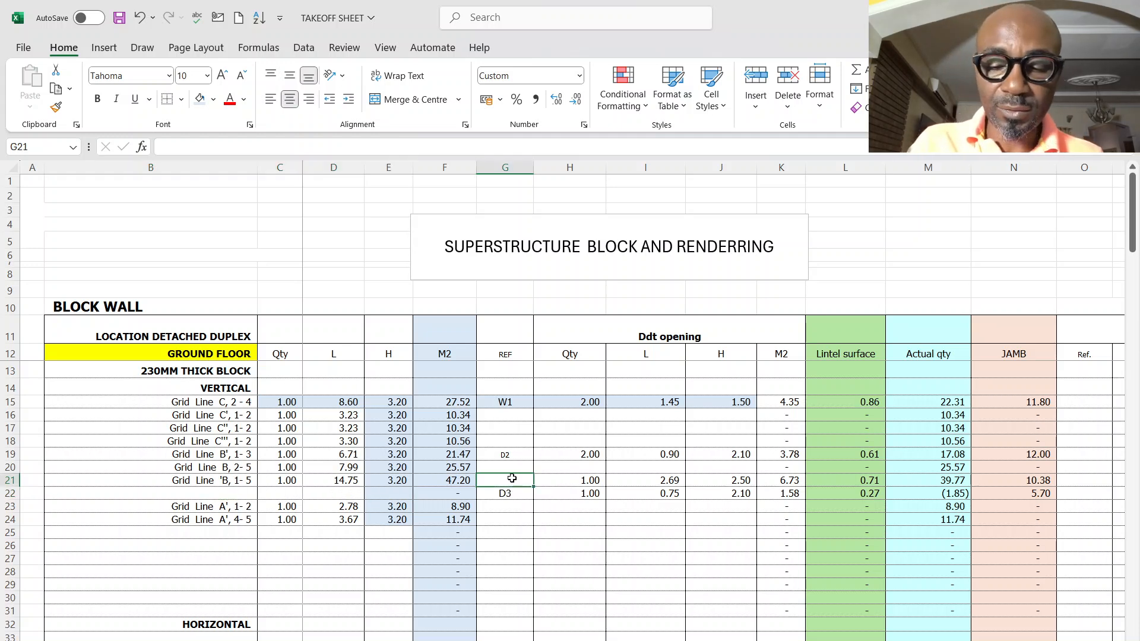
text(Open)
click(549, 505)
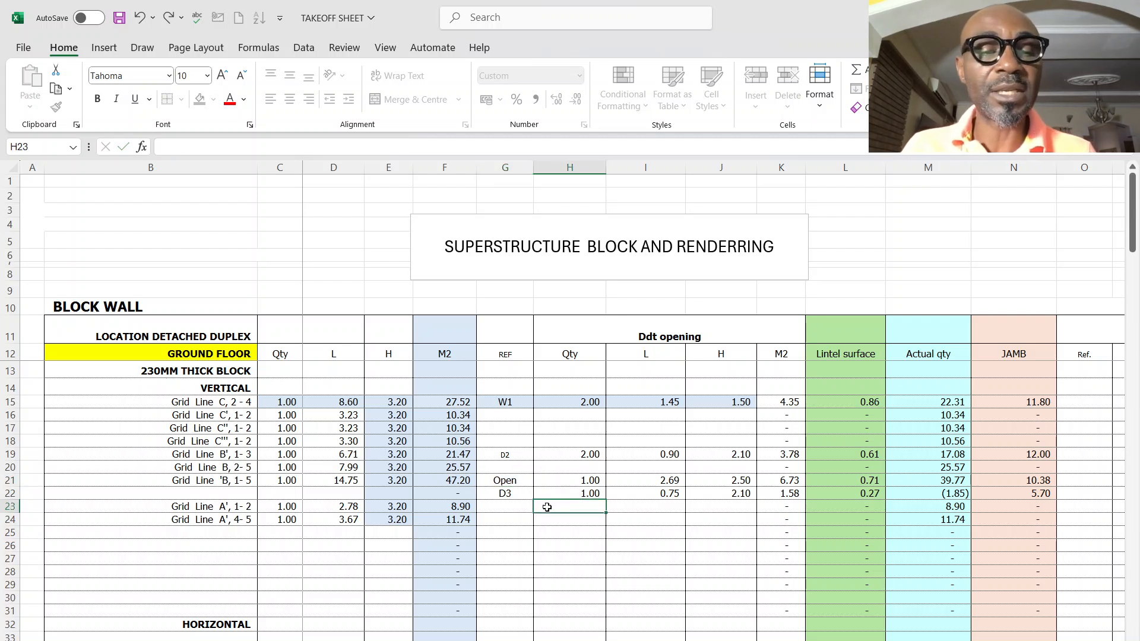
click(195, 482)
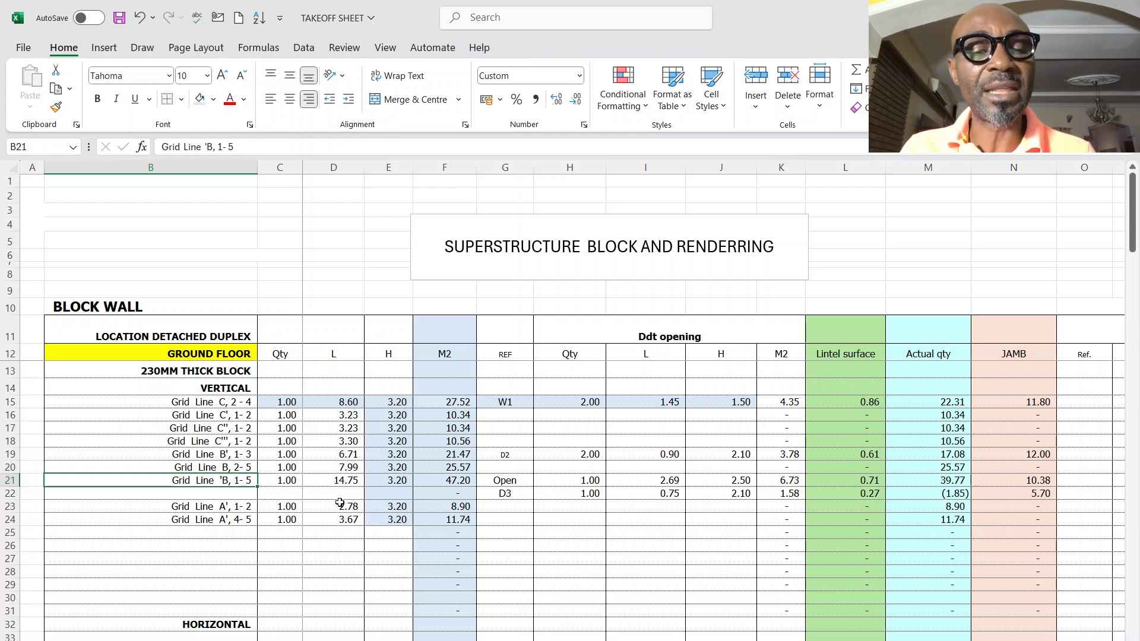
click(514, 490)
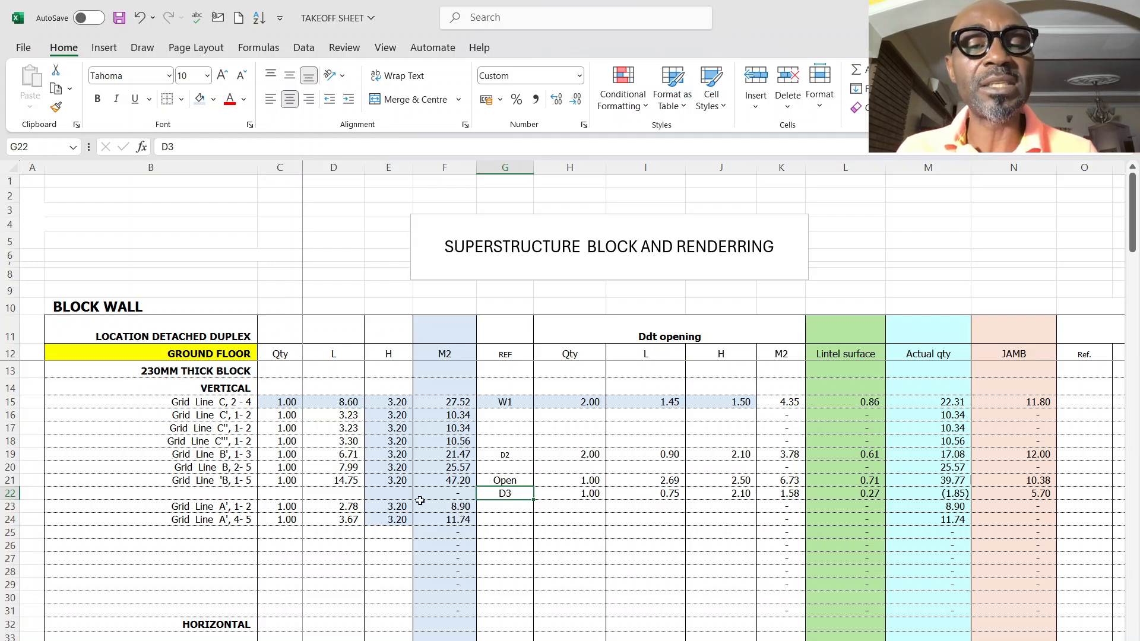
drag(219, 483, 410, 487)
drag(519, 481, 656, 493)
click(655, 534)
Switch to the CITEC-MTN 1_EKITI ARCHI drawing in AutoCAD, restart the Dimension command and examine the lounge's front wall and its dimension.
mouse_move(833, 640)
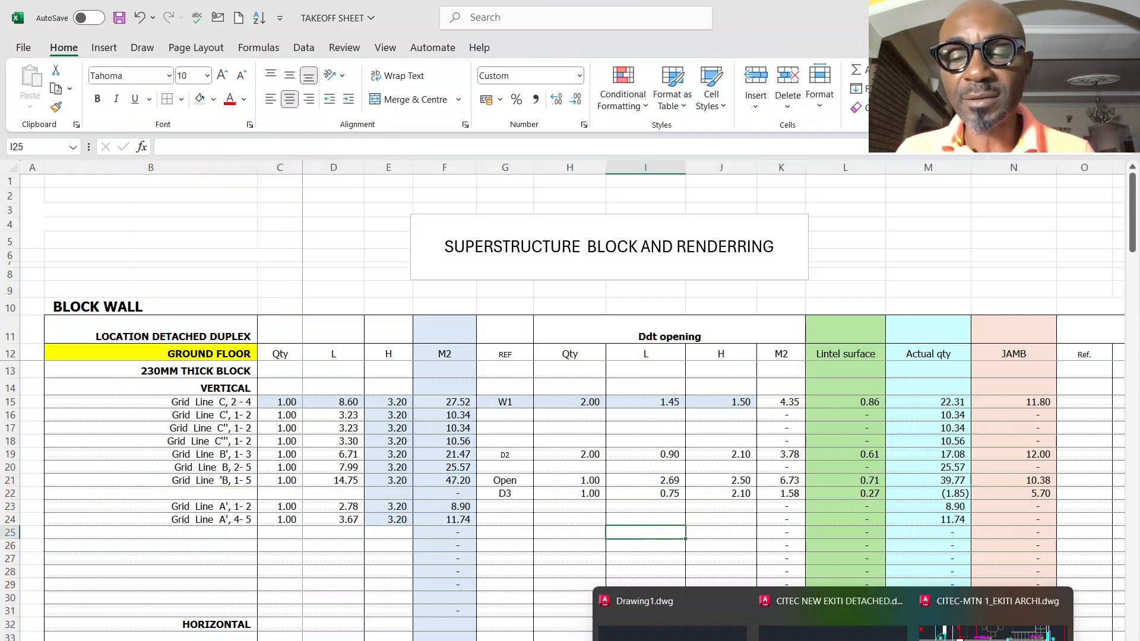
click(988, 621)
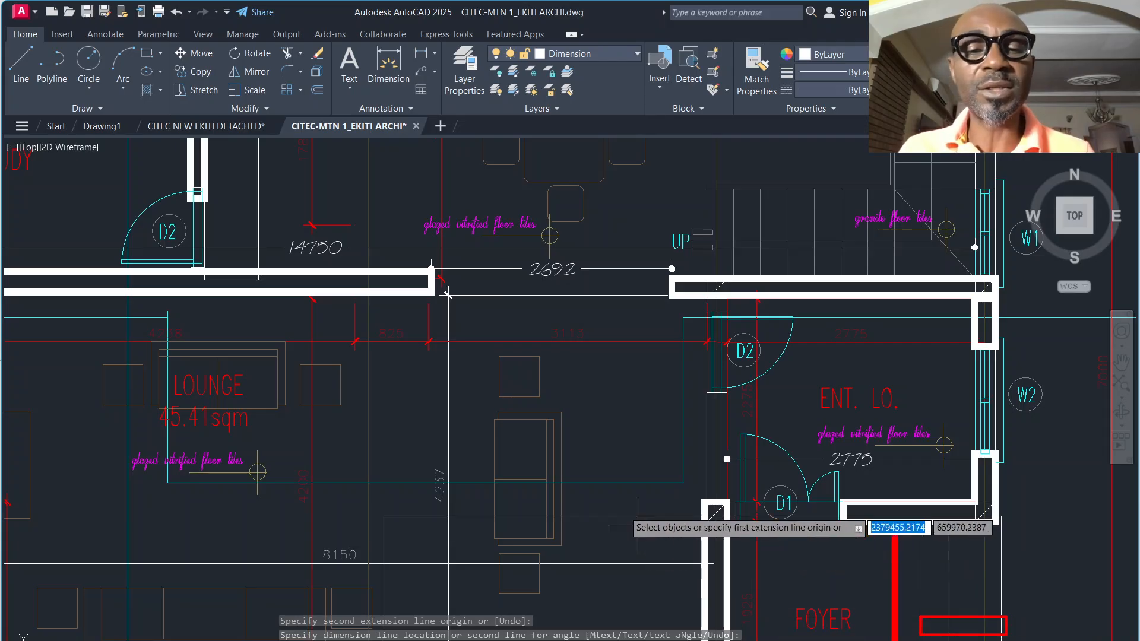
scroll(398, 521, up, 2)
scroll(473, 455, down, 2)
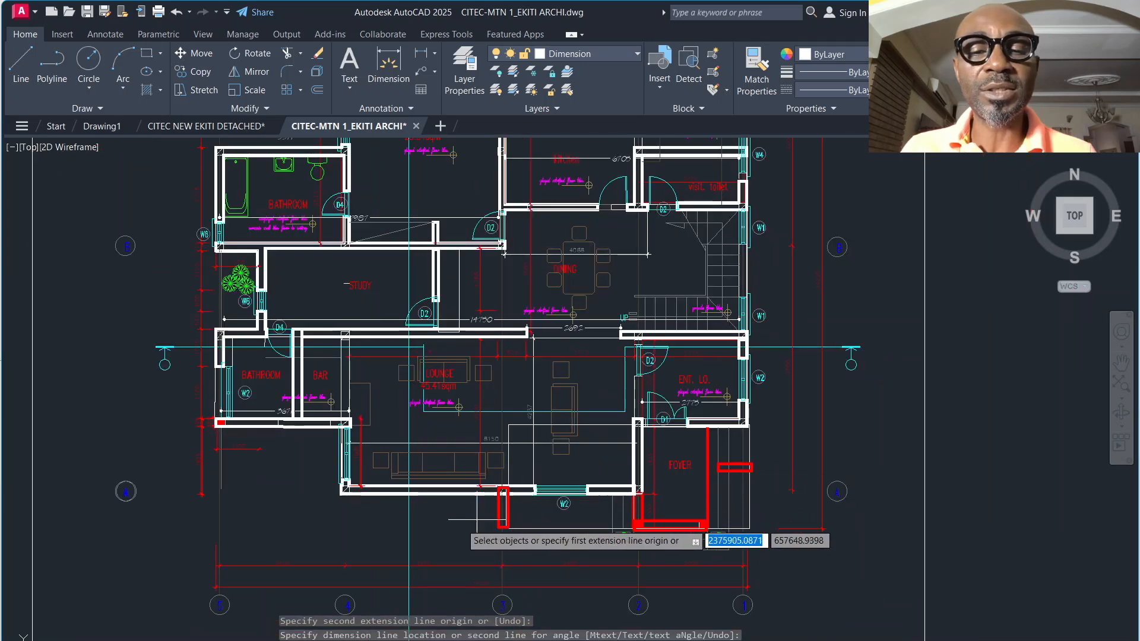
right_click(385, 537)
click(404, 254)
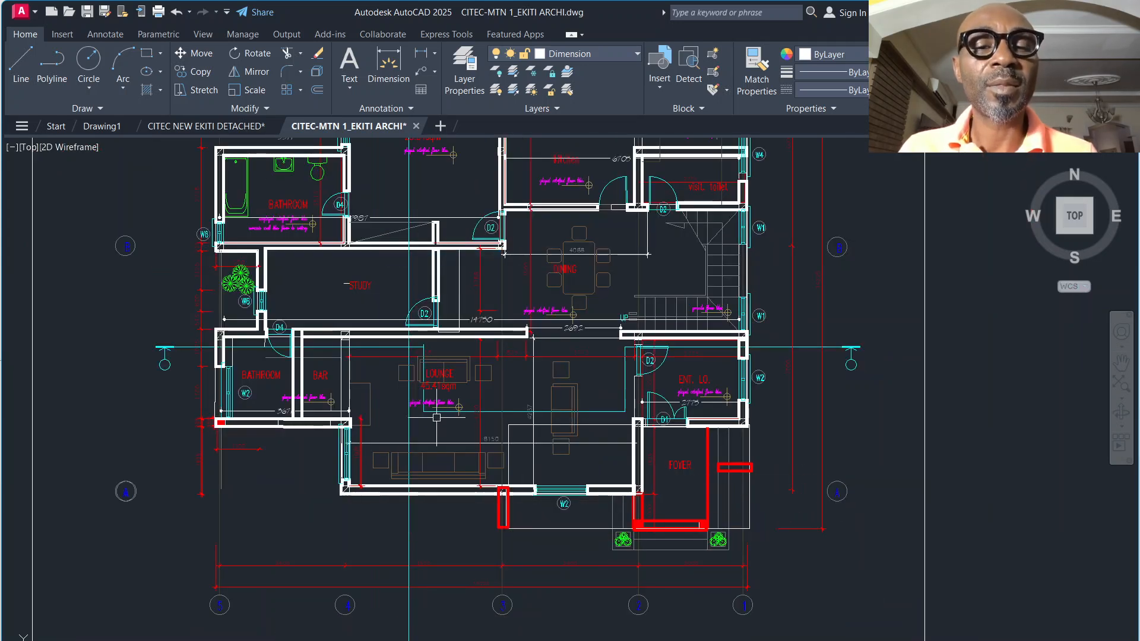
right_click(437, 435)
click(454, 441)
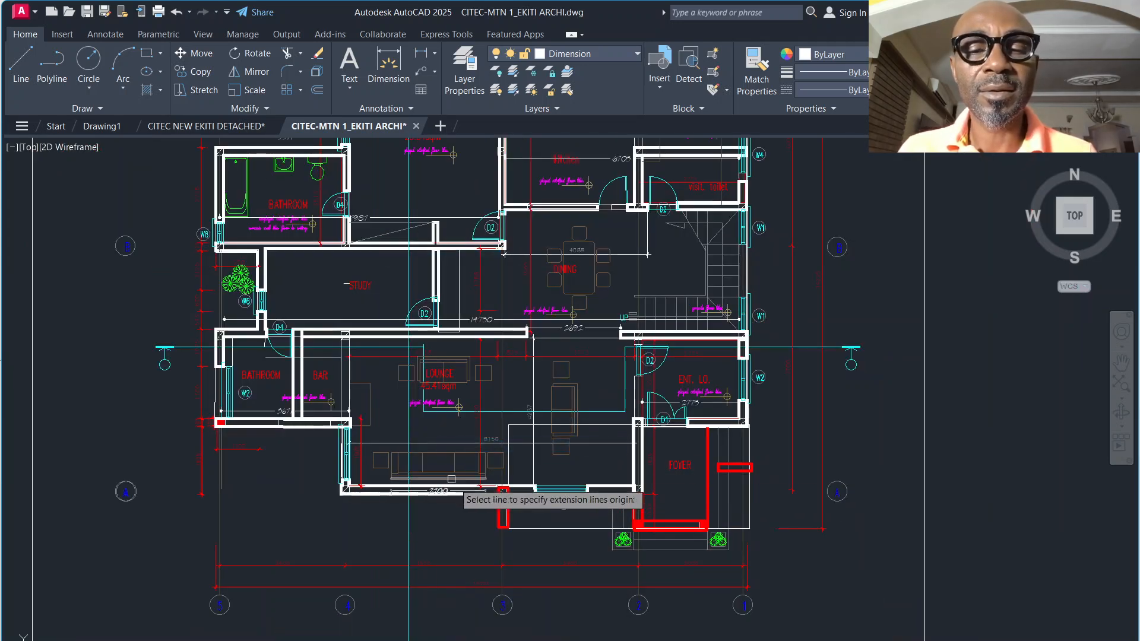
scroll(553, 454, up, 3)
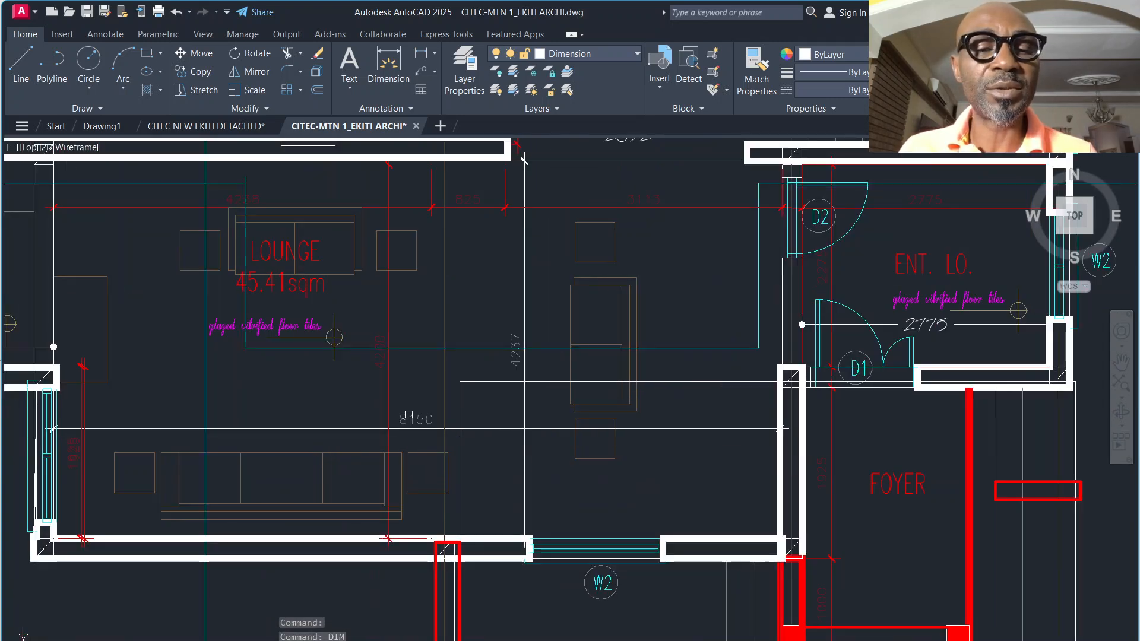
scroll(415, 406, down, 1)
scroll(436, 445, down, 4)
scroll(255, 475, up, 4)
scroll(229, 471, down, 2)
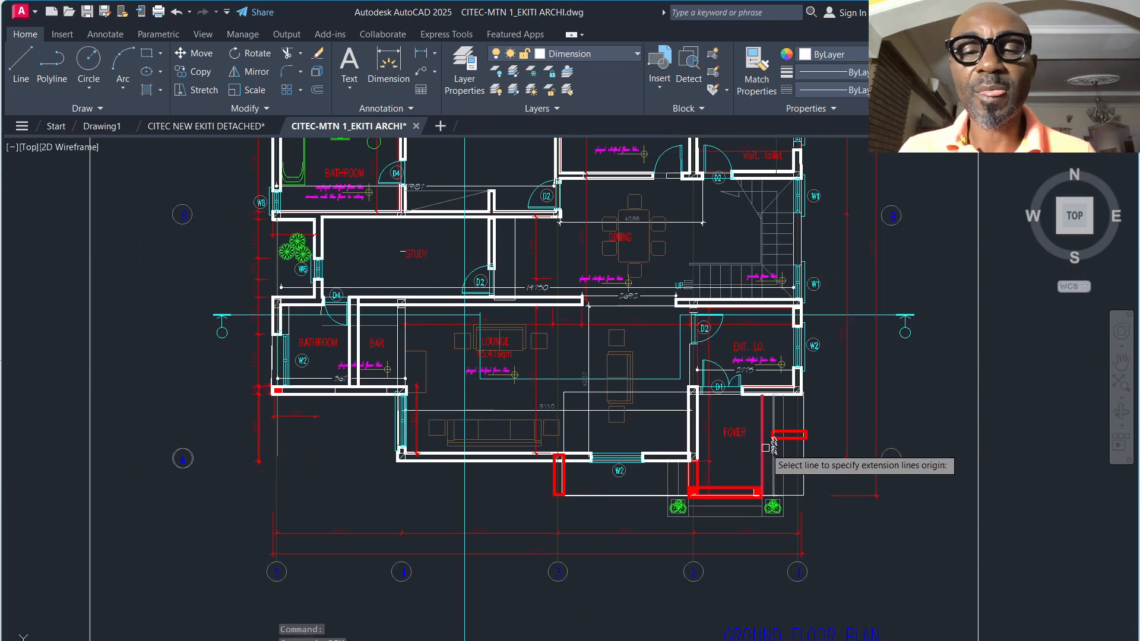
scroll(653, 460, up, 2)
key(Return)
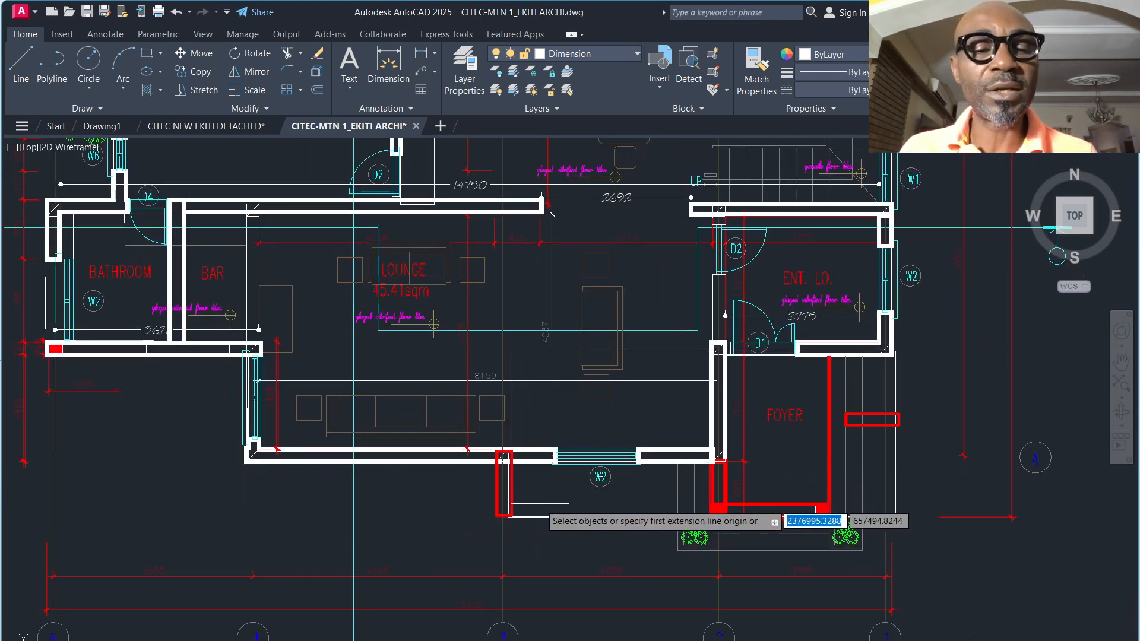
key(Escape)
key(Return)
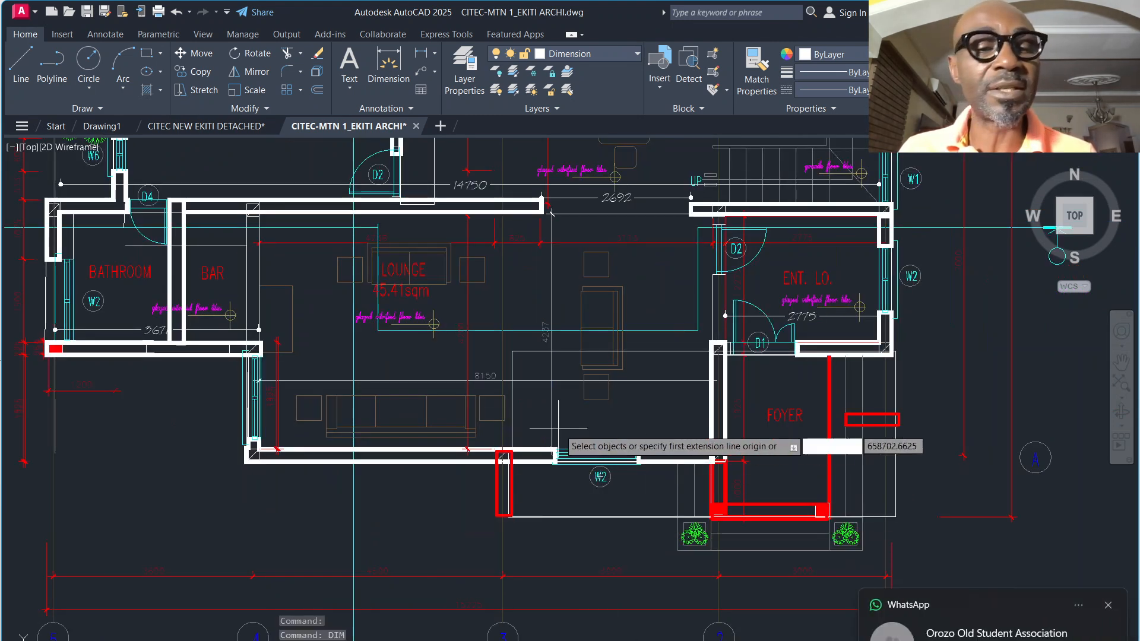
Examine the grid bubbles and existing wall dimensions across the whole ground floor plan.
scroll(505, 457, down, 5)
scroll(431, 270, up, 3)
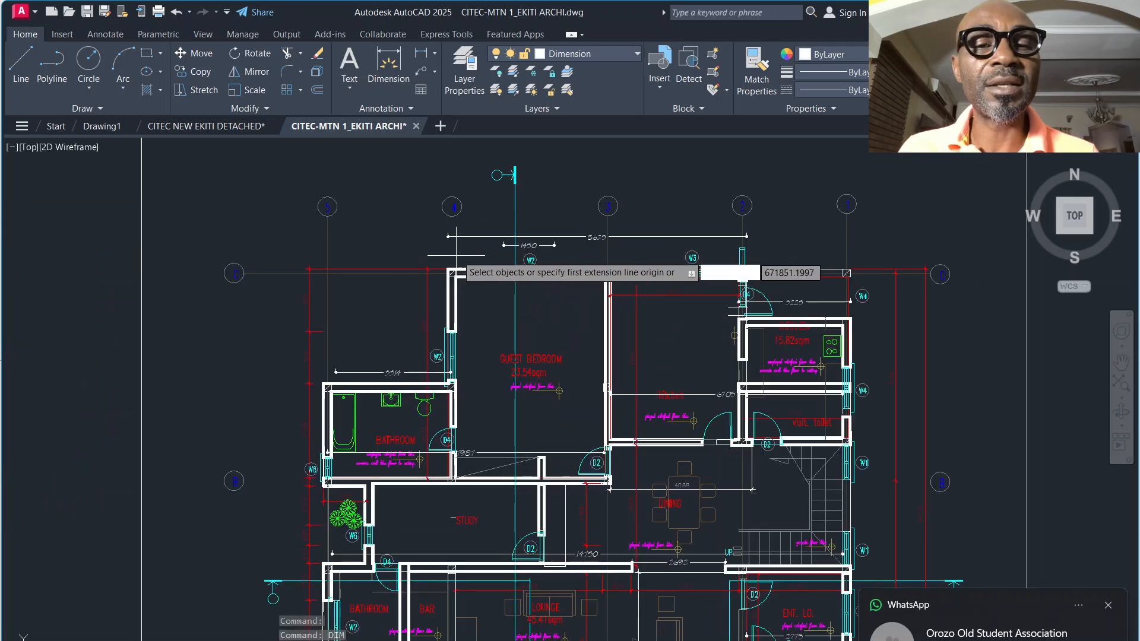
scroll(460, 265, down, 1)
scroll(461, 248, up, 4)
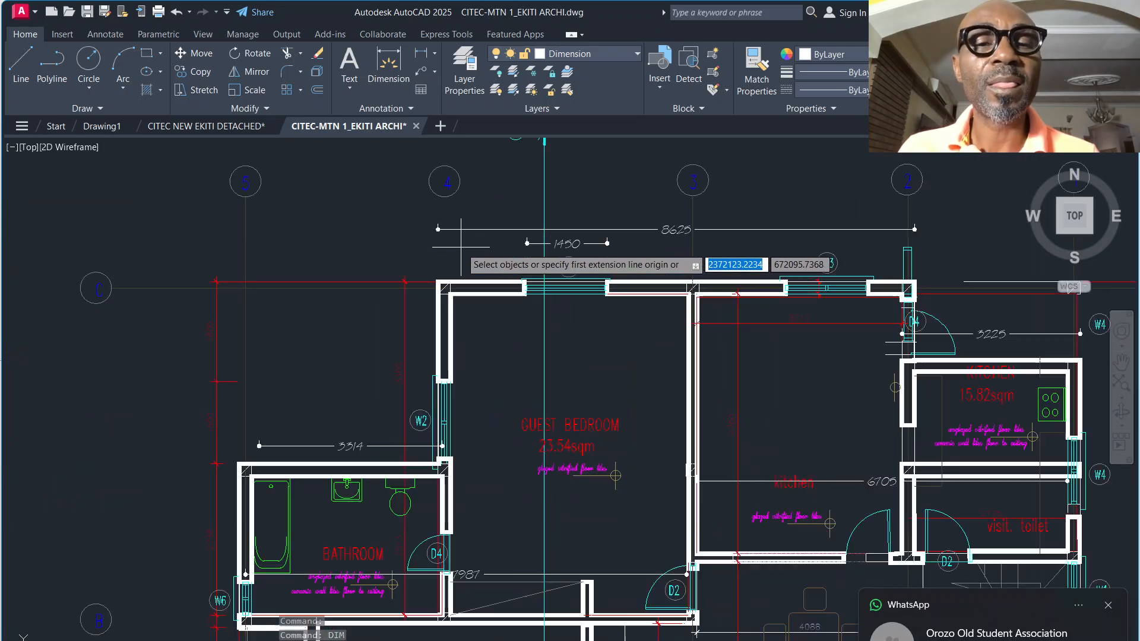
scroll(460, 246, down, 4)
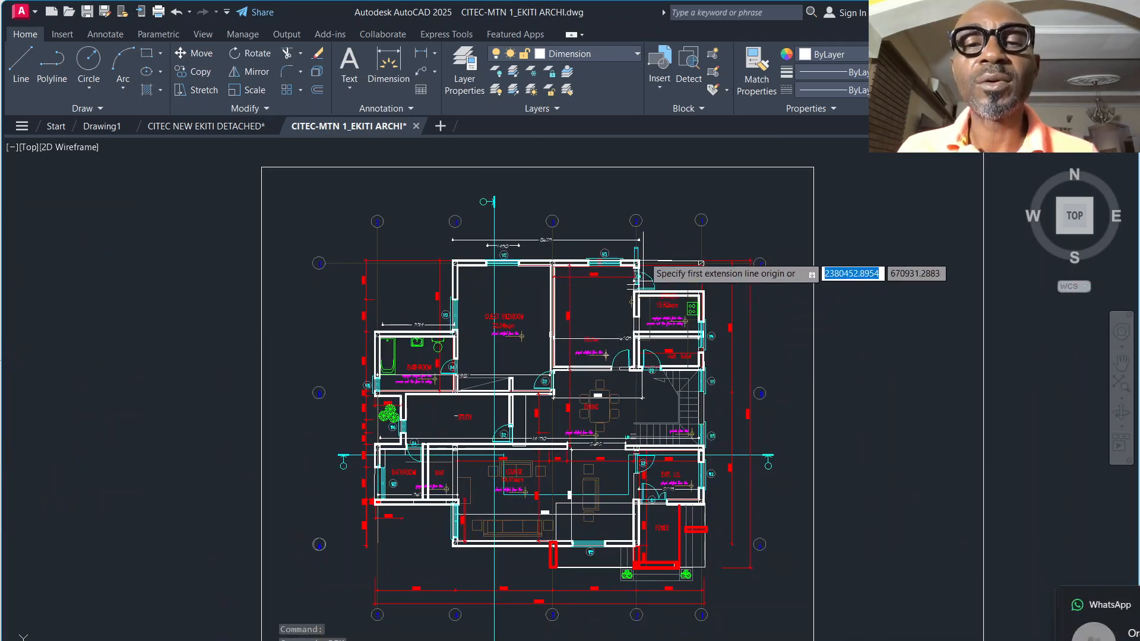
scroll(652, 222, up, 2)
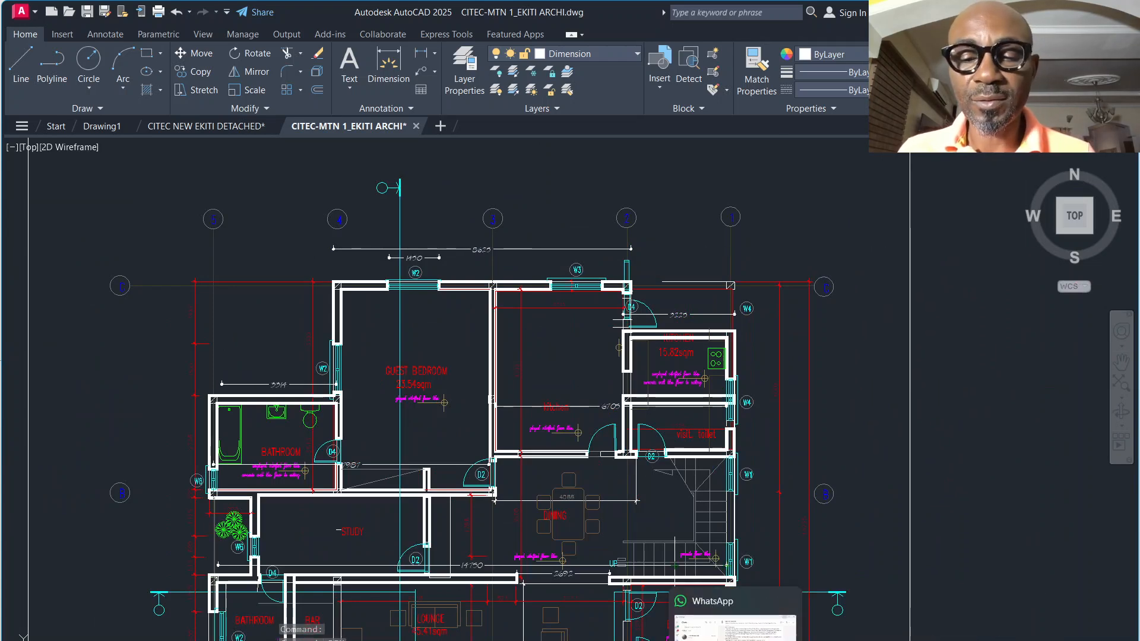
Switch to the TAKEOFF SHEET workbook in Excel and add the label Grid Line A, 2- 4 below the last vertical wall.
click(702, 640)
click(862, 623)
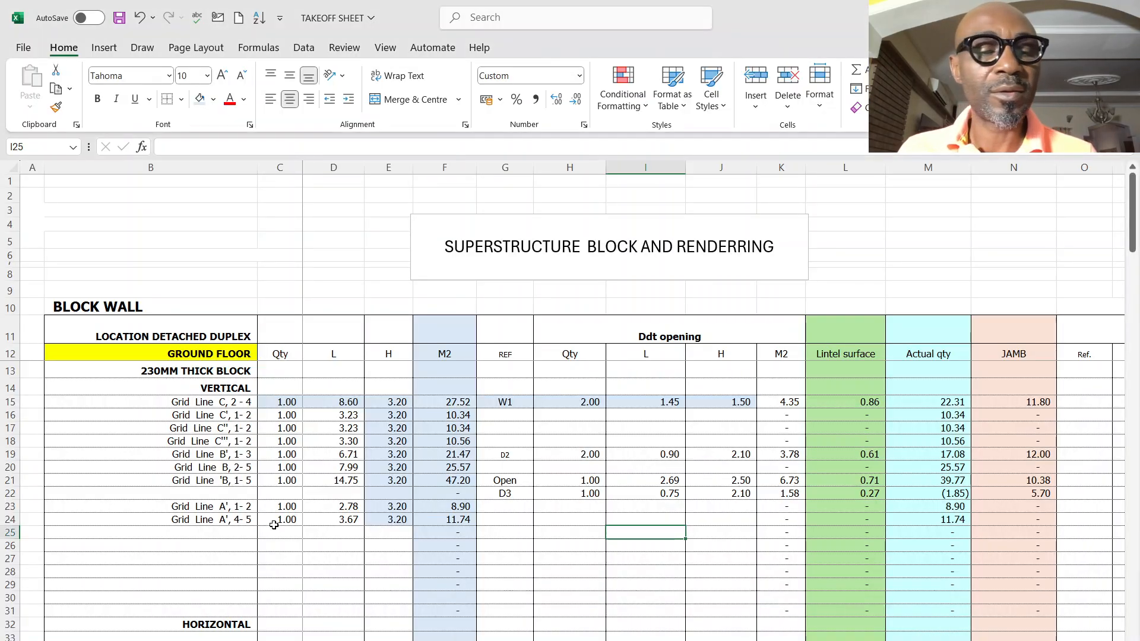
click(246, 521)
drag(246, 521, 246, 533)
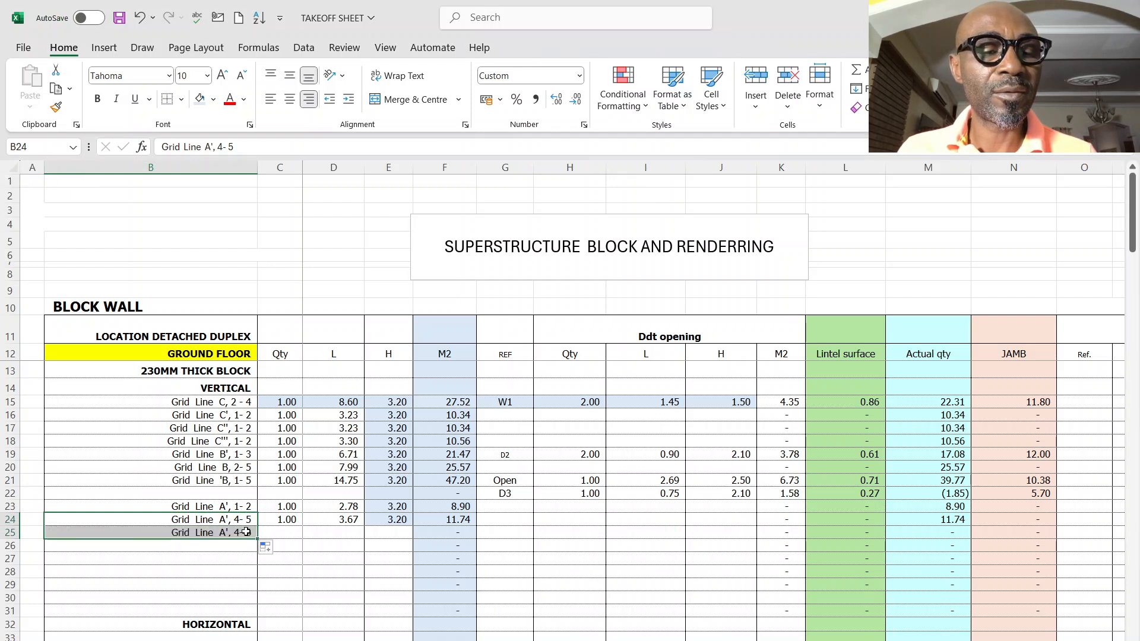
click(238, 533)
click(214, 146)
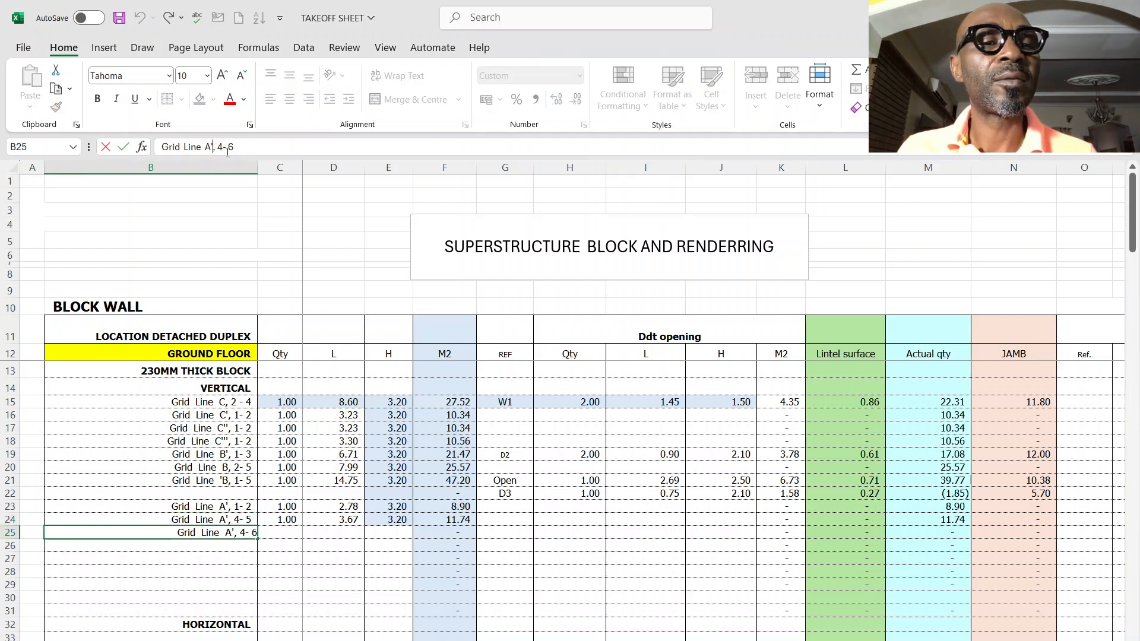
key(BackSpace)
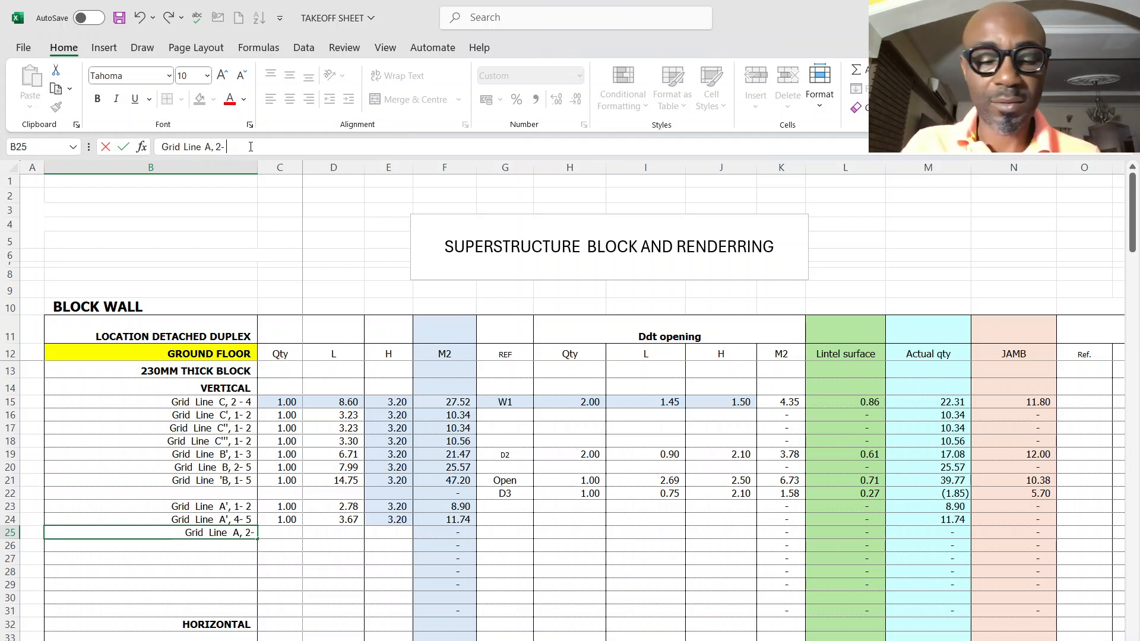
key(ctrl+Return)
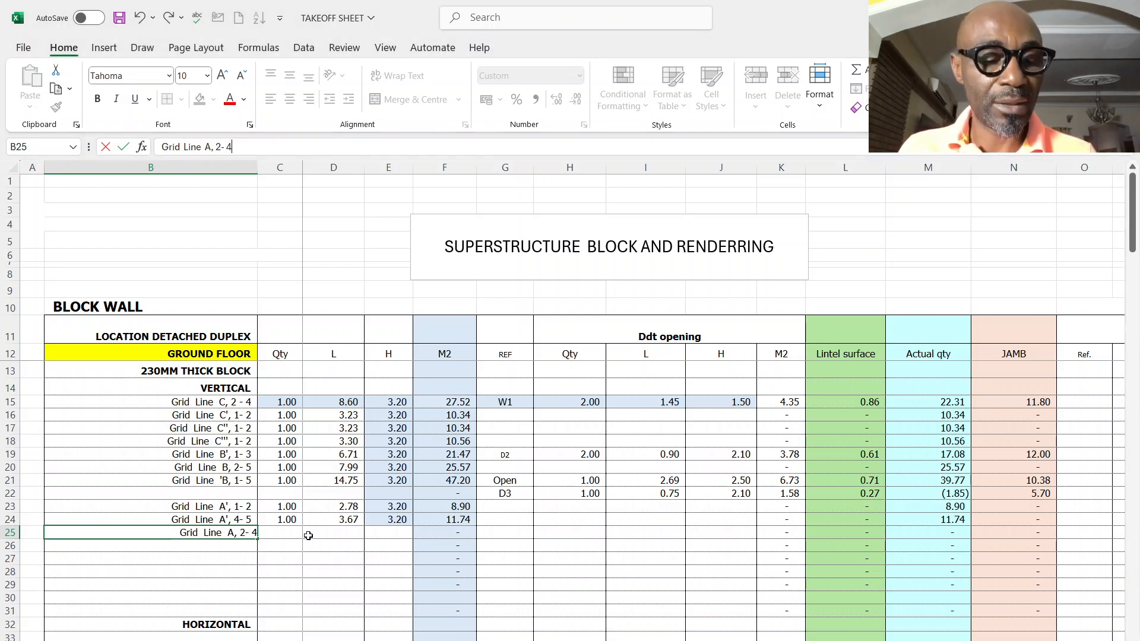
Enter quantity 1 and length 8.51 for the Grid Line A, 2- 4 wall, and fill down the 3.20 height.
key(Tab)
text(1)
key(Tab)
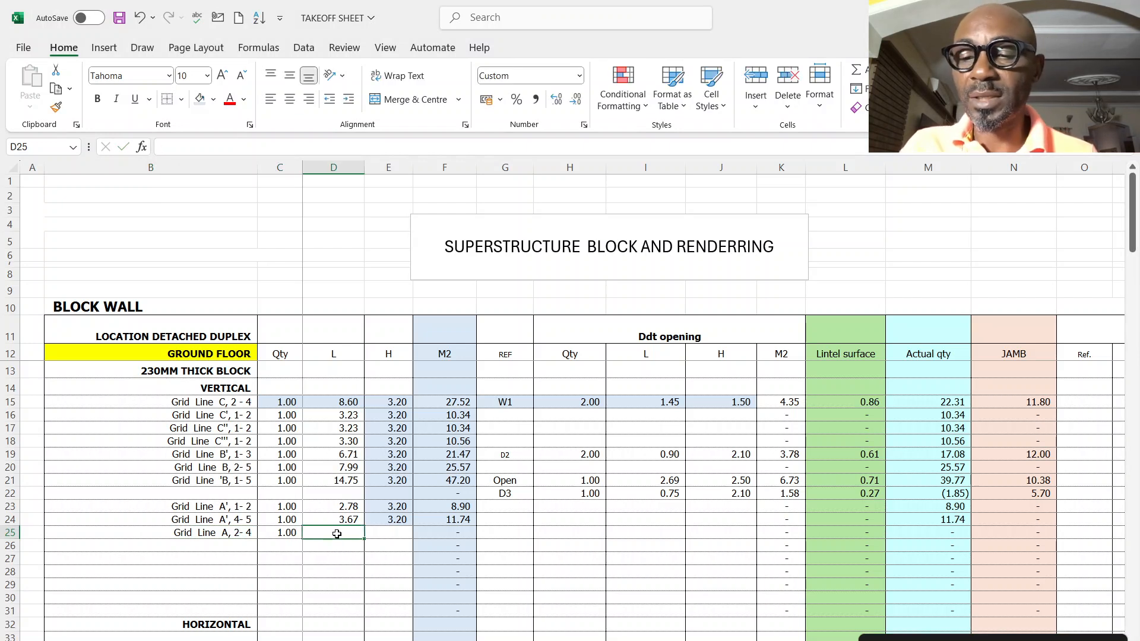
text(8)
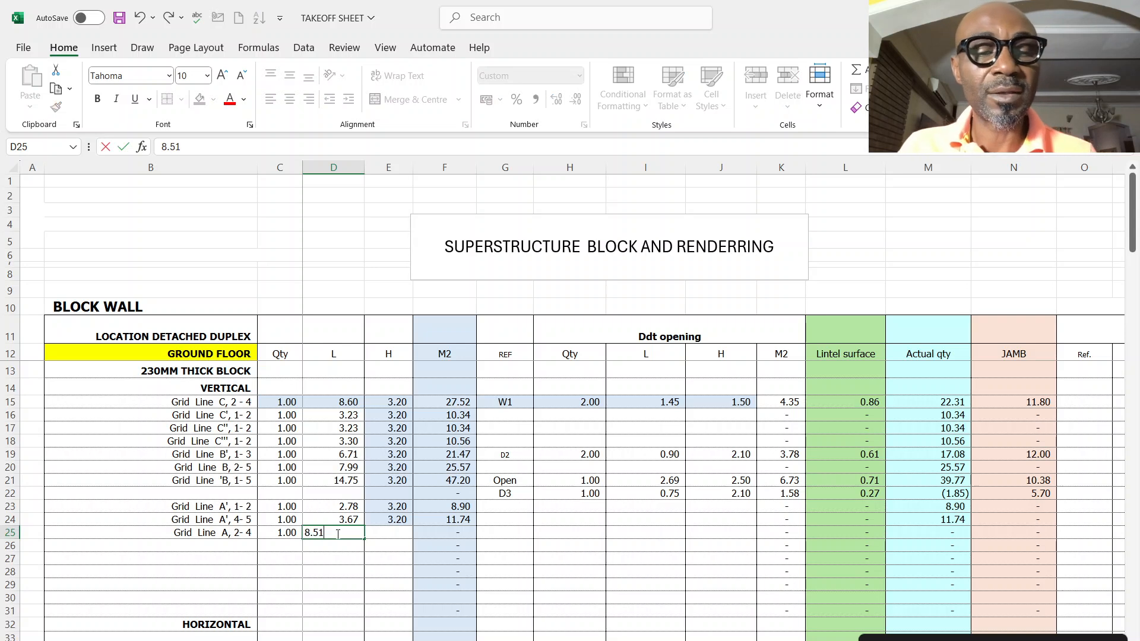
text(.51)
click(393, 522)
double_click(413, 533)
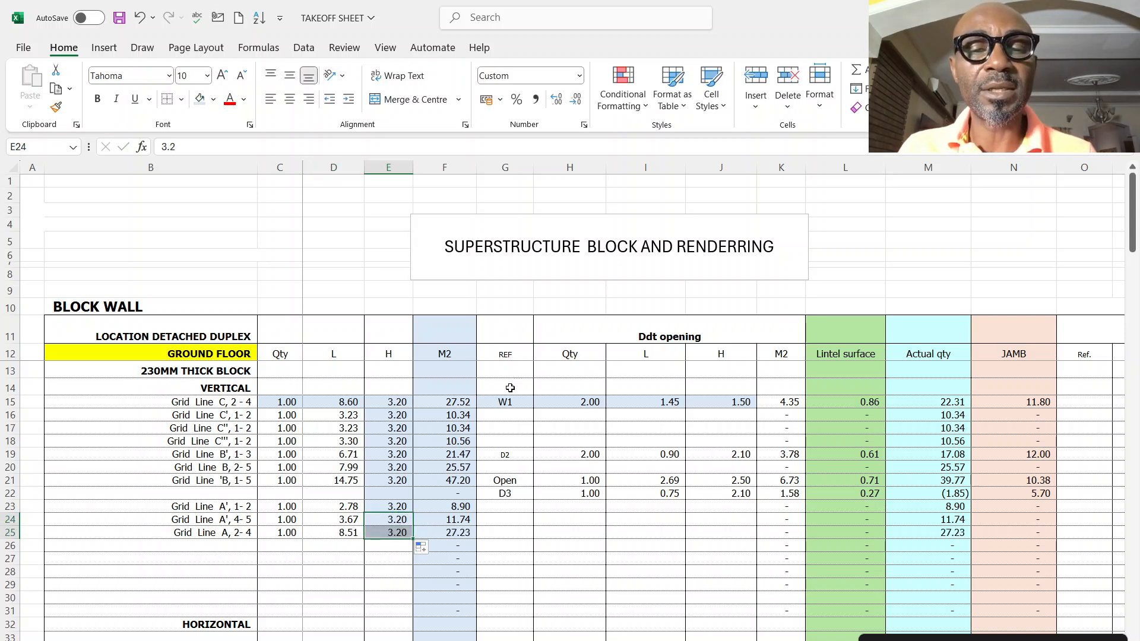
Copy the W1 opening entry from Grid Line C, 2 - 4 to the Grid Line A, 2- 4 row and set its quantity to 1.
drag(509, 397, 725, 402)
right_click(725, 403)
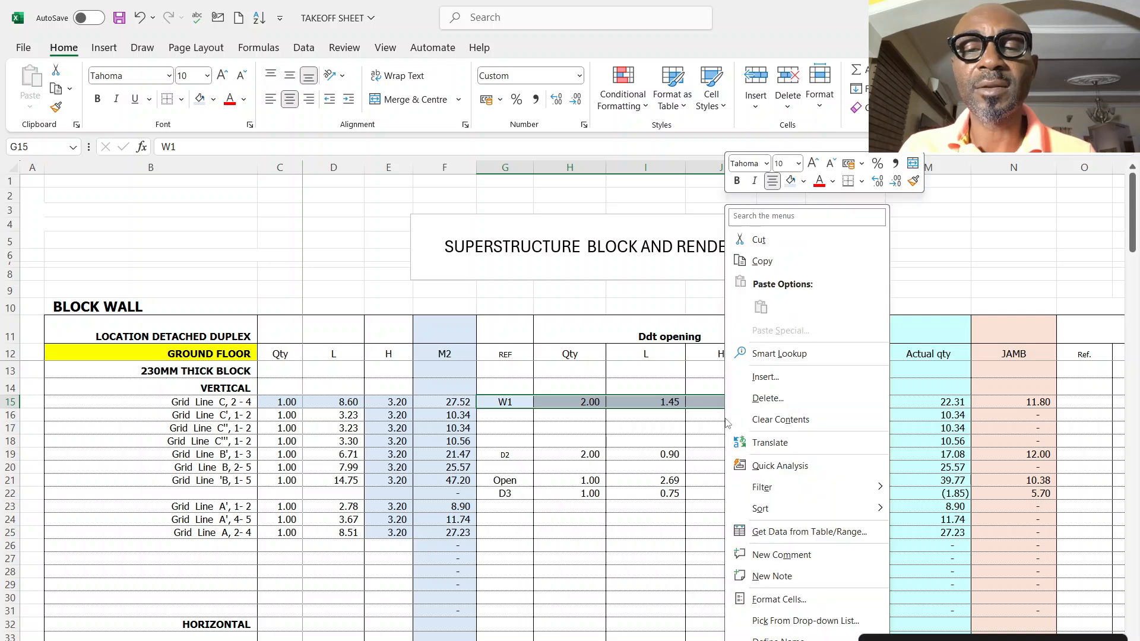
click(762, 262)
click(501, 531)
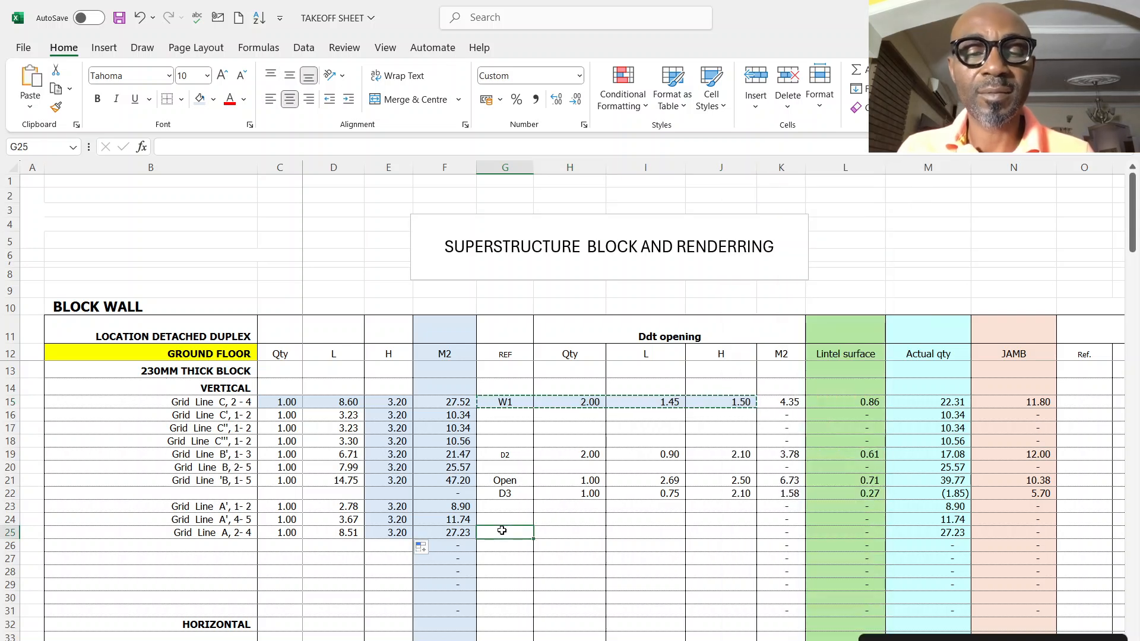
key(Return)
click(566, 532)
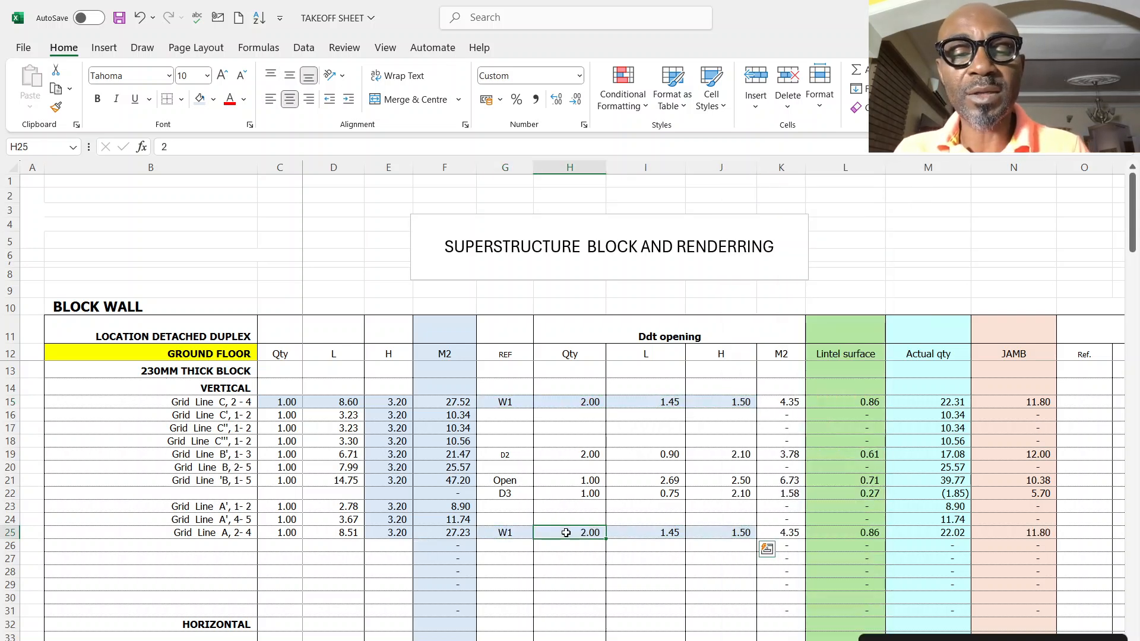
text(1)
key(Return)
click(663, 537)
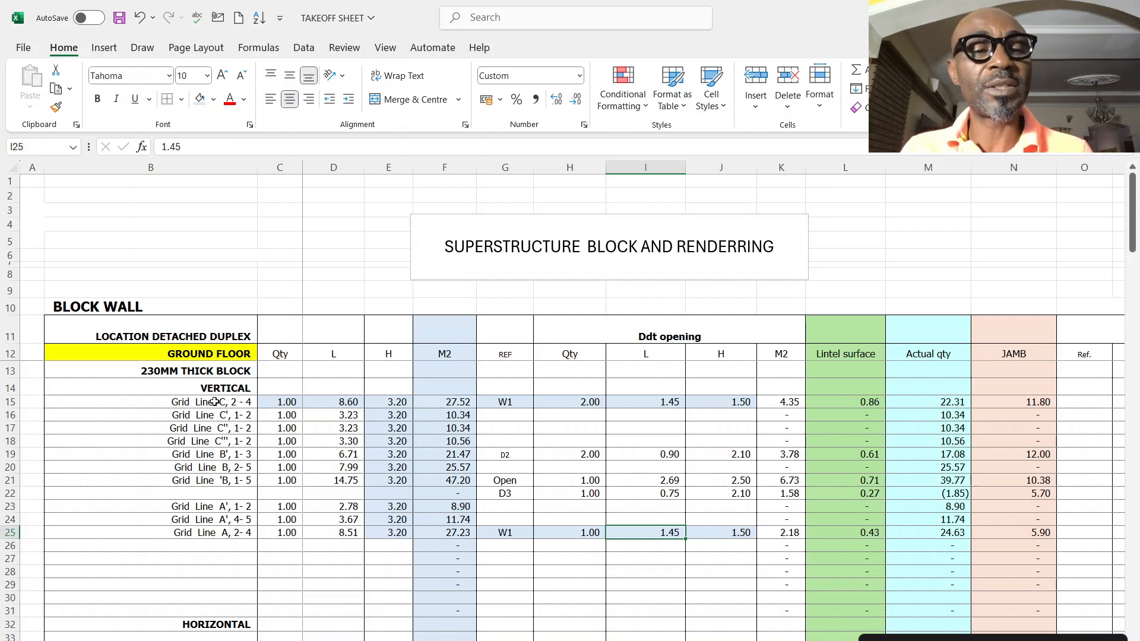
Copy the rows of all vertical walls, 15 to 26, into the HORIZONTAL section starting at row 33.
drag(12, 401, 64, 543)
right_click(265, 503)
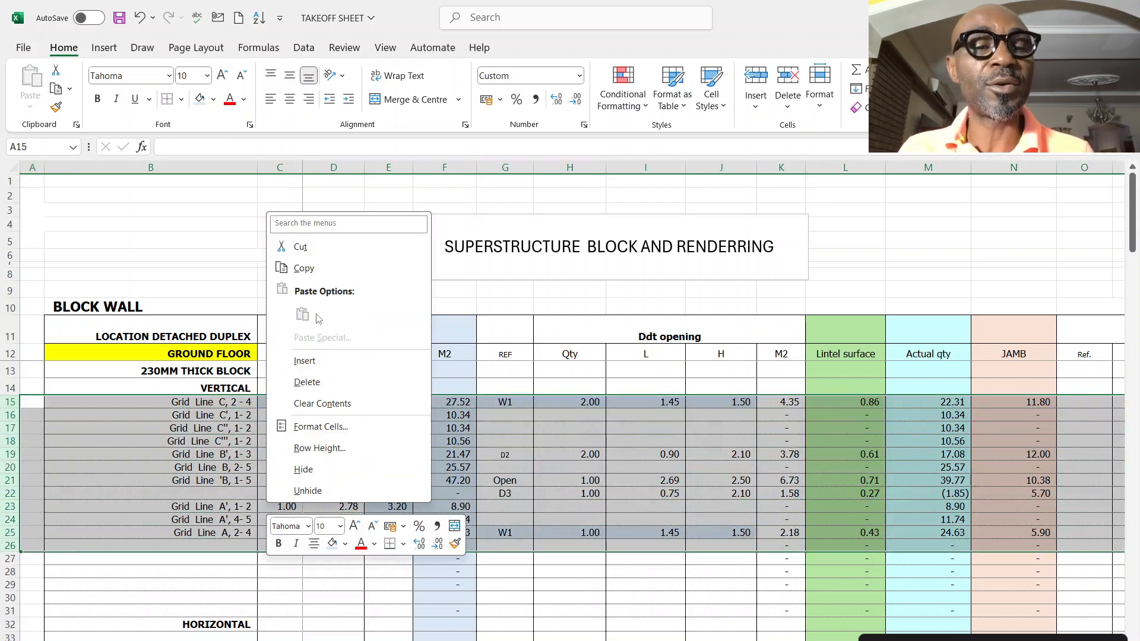
click(298, 267)
scroll(276, 417, down, 4)
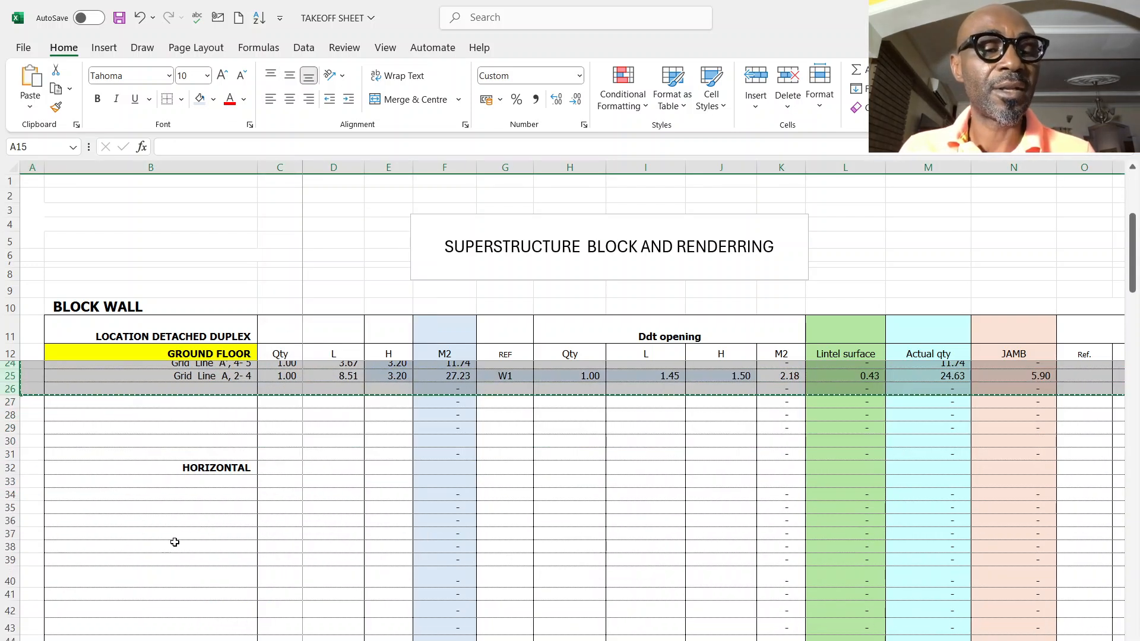
click(3, 485)
key(Return)
scroll(191, 441, up, 4)
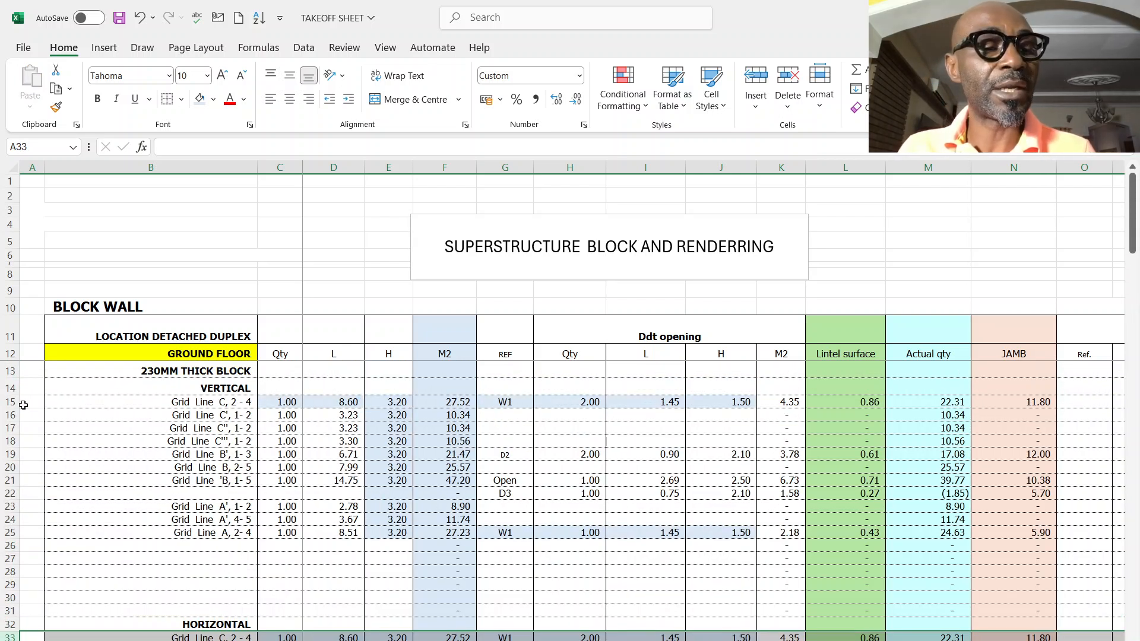
Clear the wall labels, quantities, lengths and opening entries from the VERTICAL section, keeping the heights and formulas.
drag(168, 401, 173, 534)
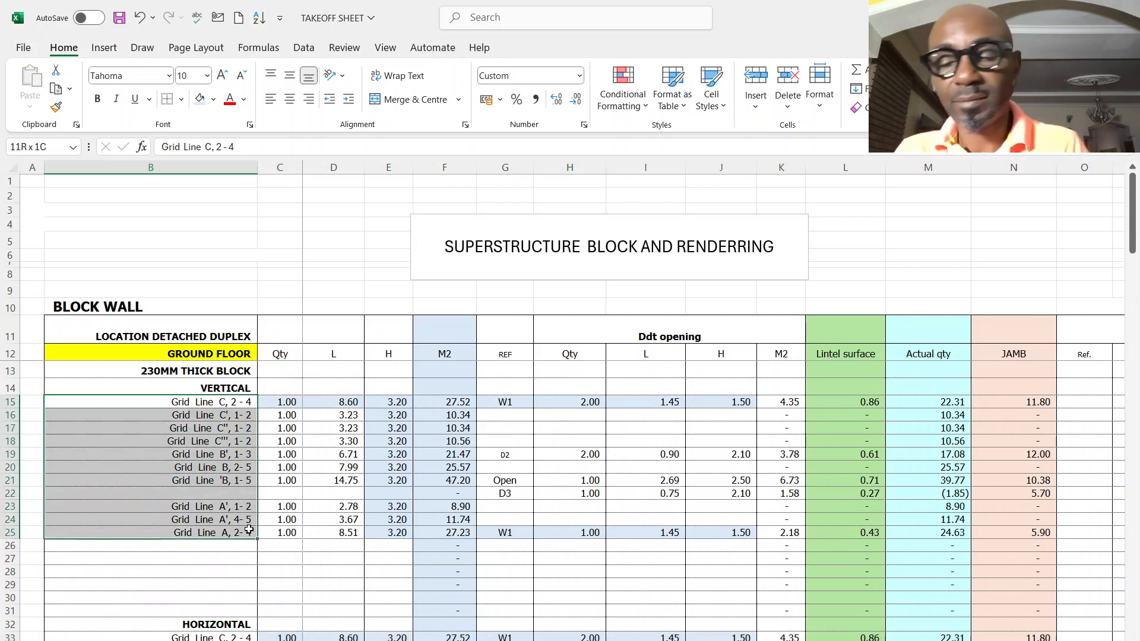
key(Delete)
drag(286, 402, 286, 532)
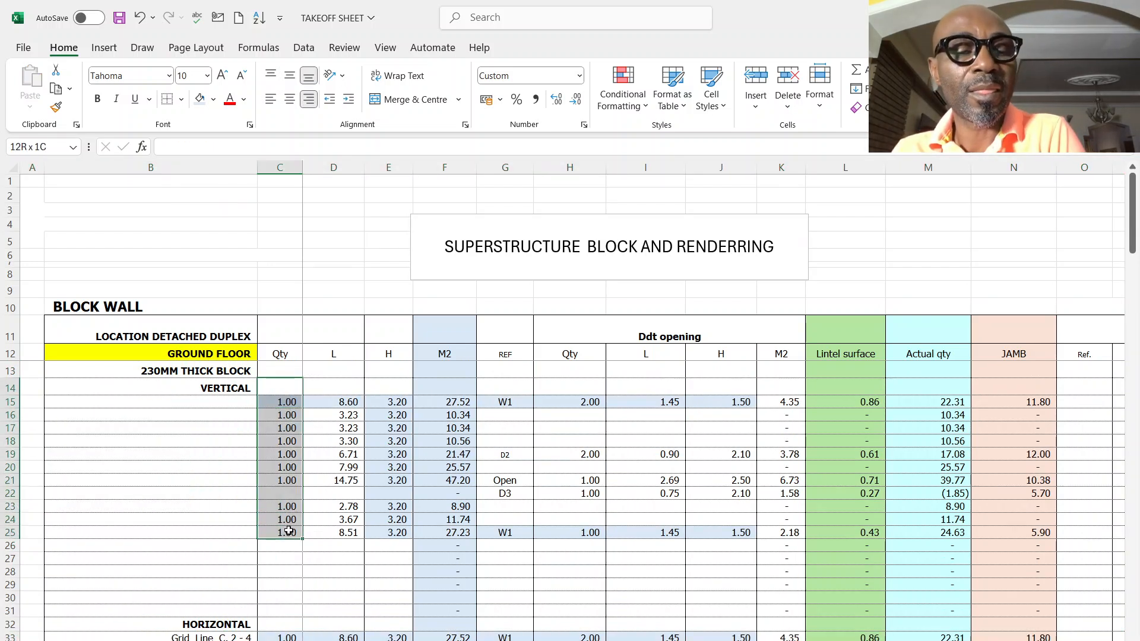
key(Delete)
click(340, 404)
drag(360, 407, 343, 534)
key(Delete)
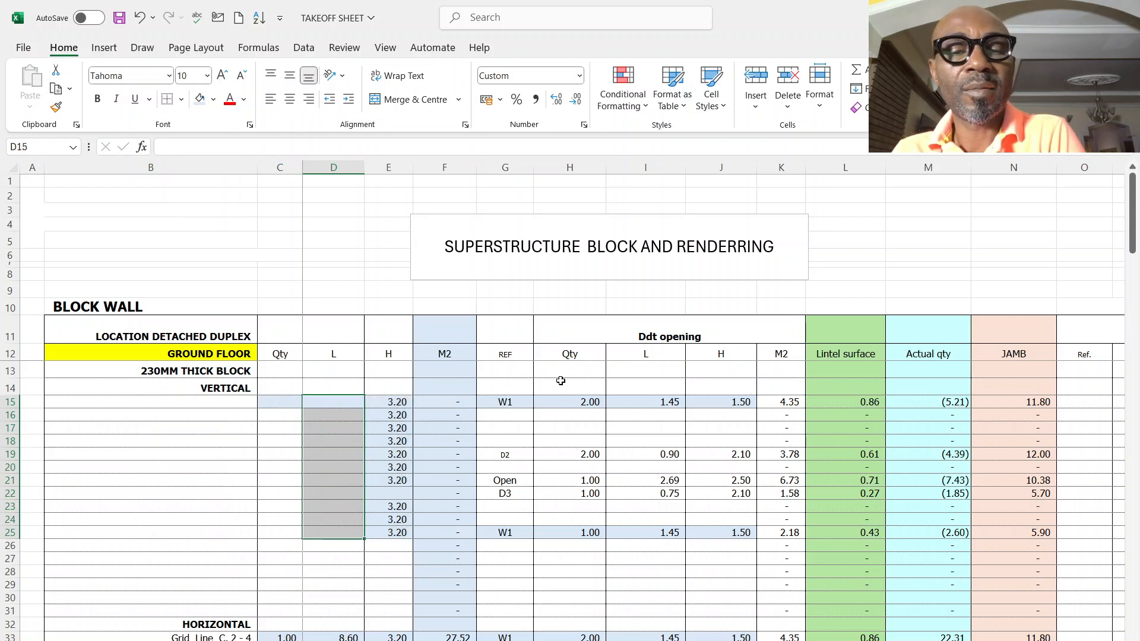
drag(491, 387, 699, 544)
key(Delete)
Switch to the CITEC-MTN 1_EKITI ARCHI drawing in AutoCAD and examine the grid bubbles and walls across the ground floor plan.
scroll(603, 520, down, 4)
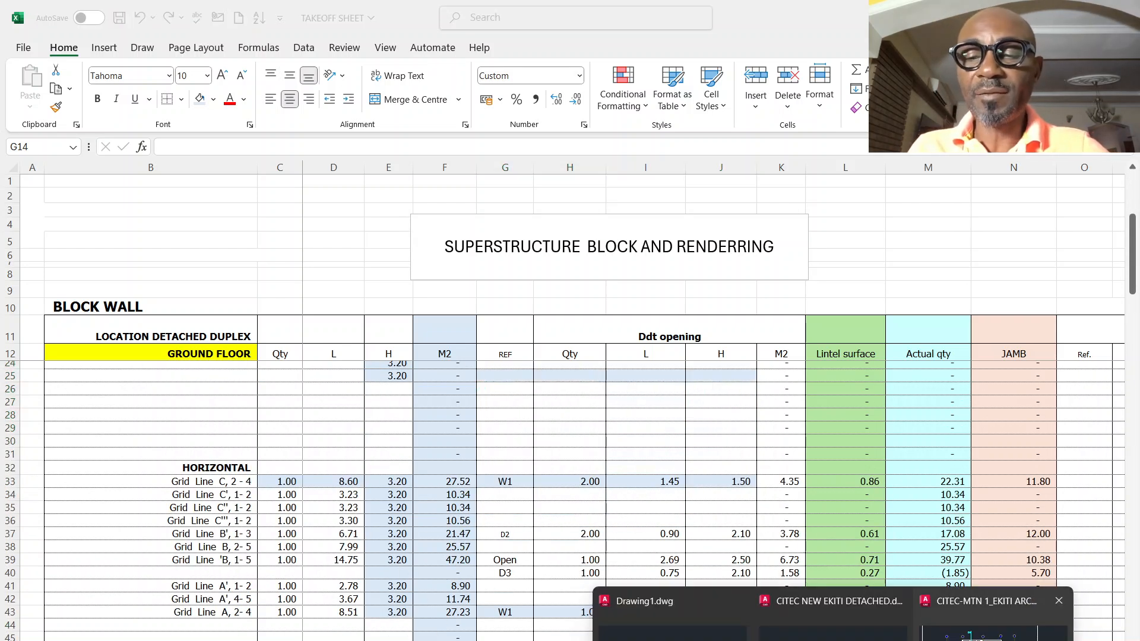
click(997, 617)
scroll(415, 392, down, 6)
scroll(404, 386, up, 5)
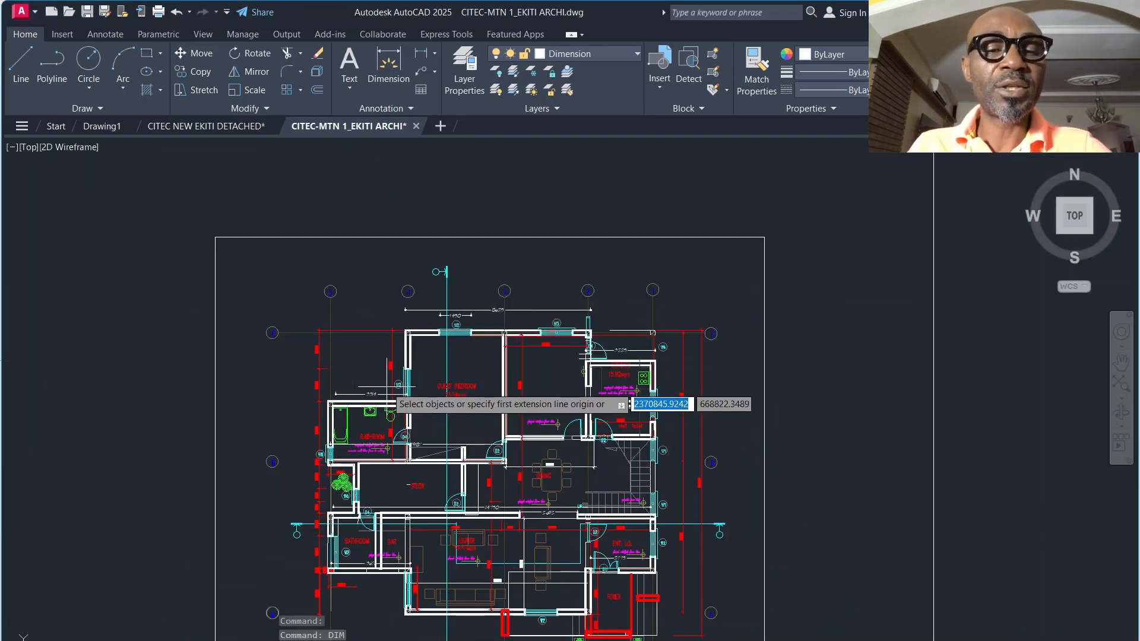
scroll(405, 290, down, 3)
scroll(406, 426, up, 2)
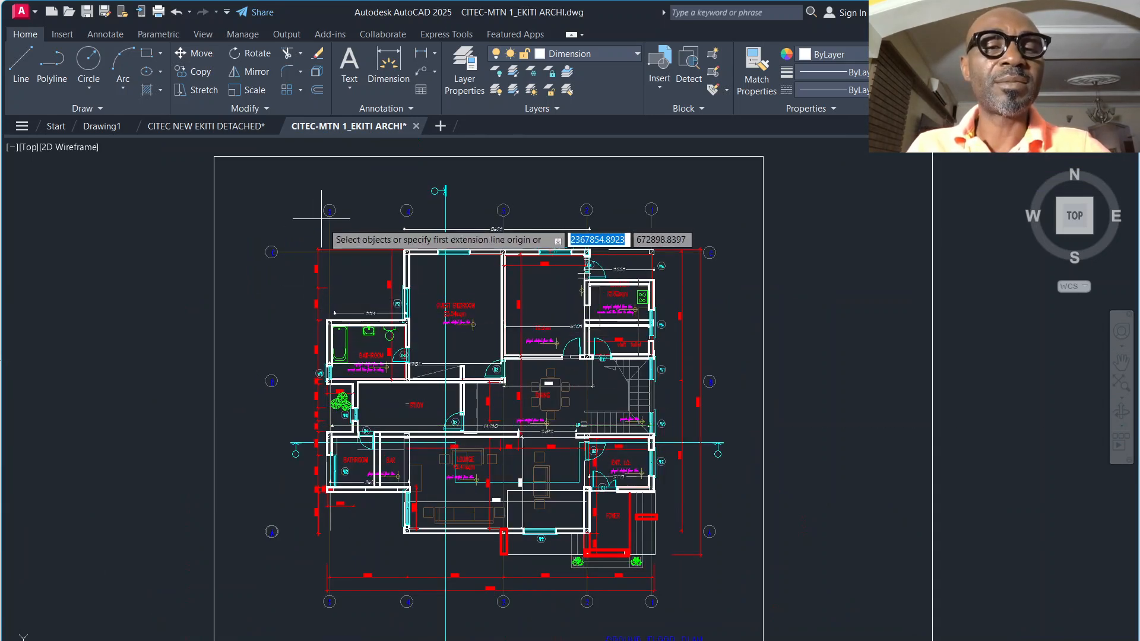
scroll(676, 285, up, 3)
scroll(641, 255, down, 3)
scroll(653, 332, up, 5)
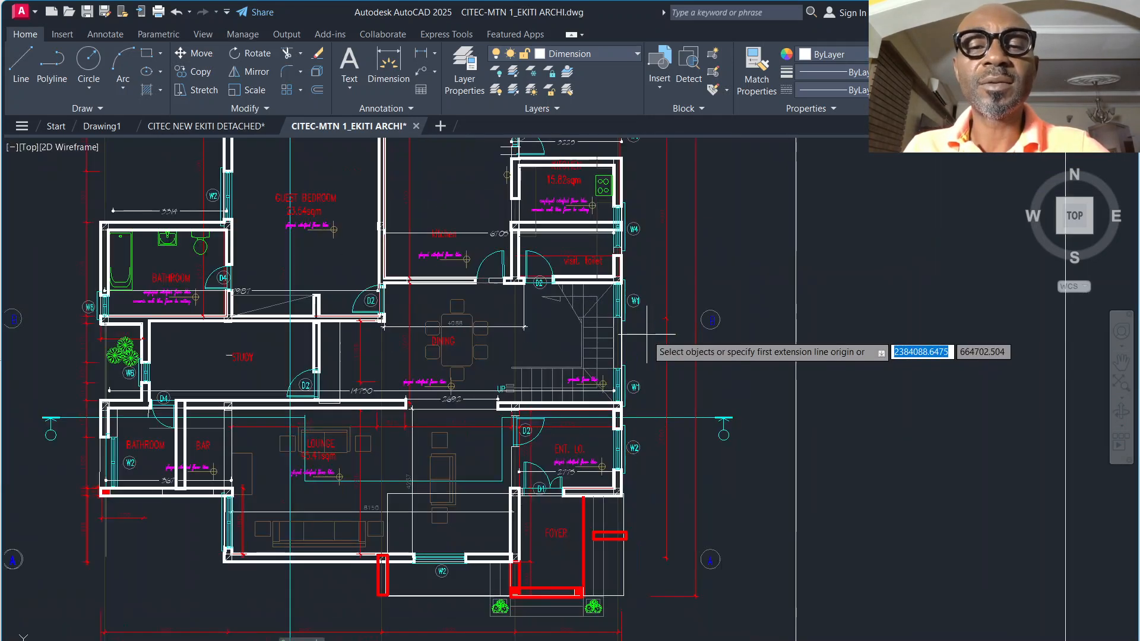
Restart the Dimension command and dimension the outer wall from the small kitchen's upper corner to the entrance lobby's lower corner.
right_click(666, 301)
click(679, 302)
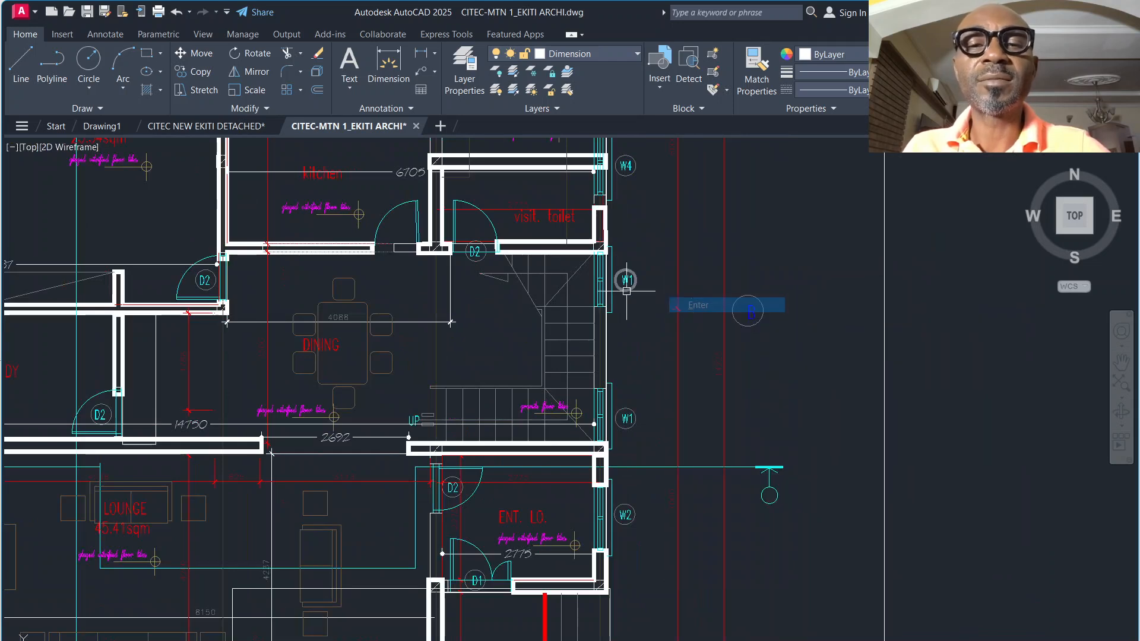
scroll(623, 305, down, 2)
scroll(624, 304, down, 3)
scroll(622, 312, up, 8)
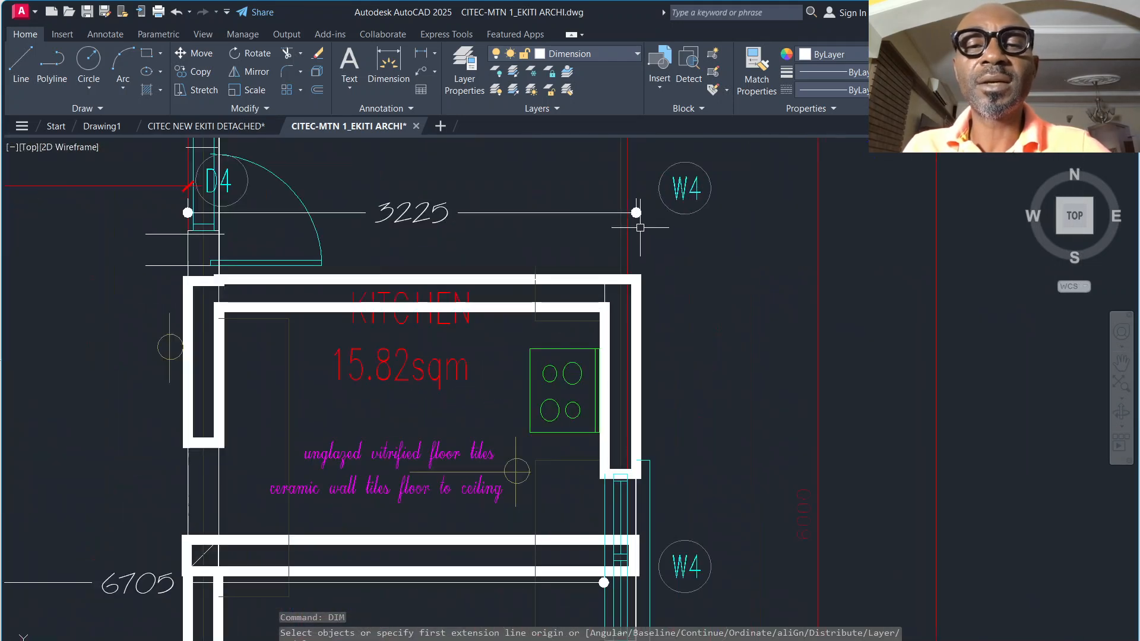
click(386, 57)
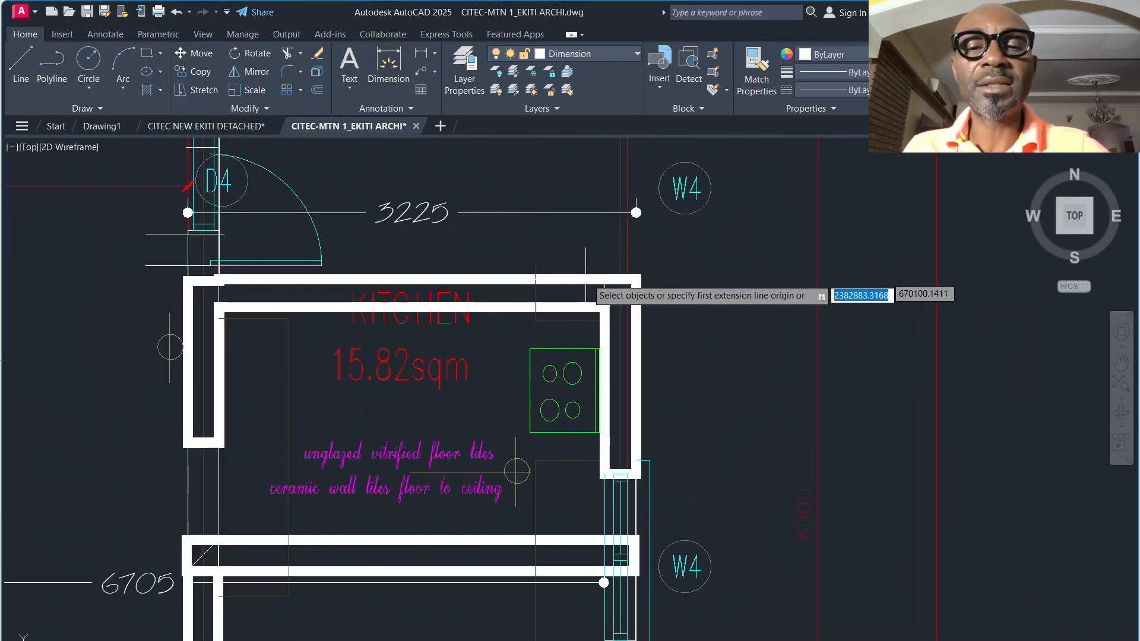
click(636, 279)
scroll(636, 287, down, 5)
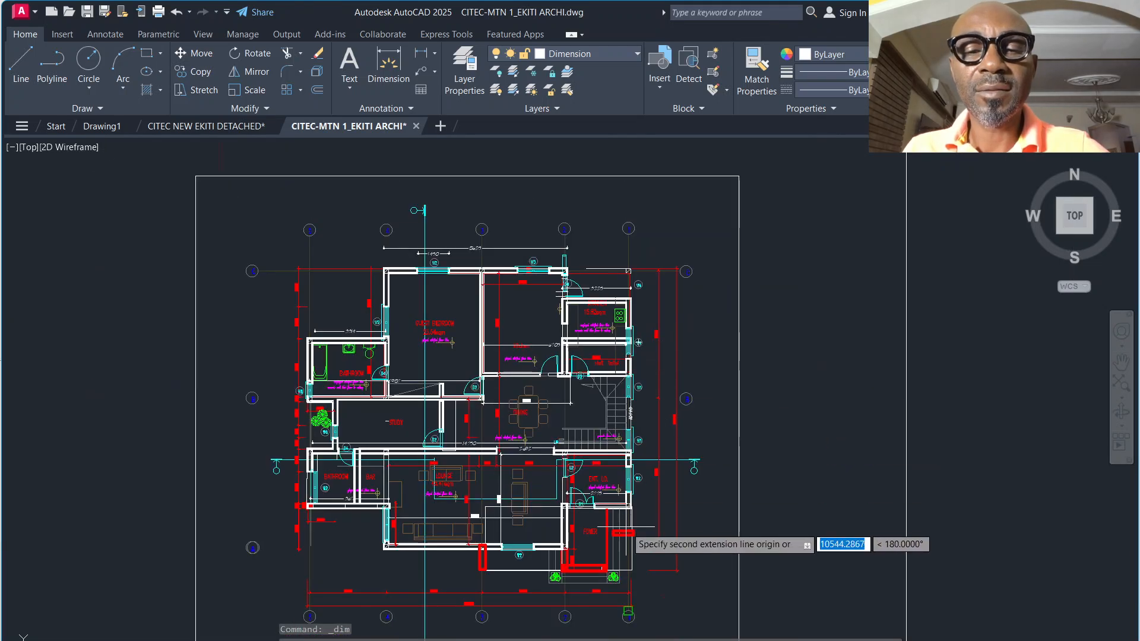
scroll(643, 496, up, 6)
click(643, 458)
scroll(643, 458, down, 4)
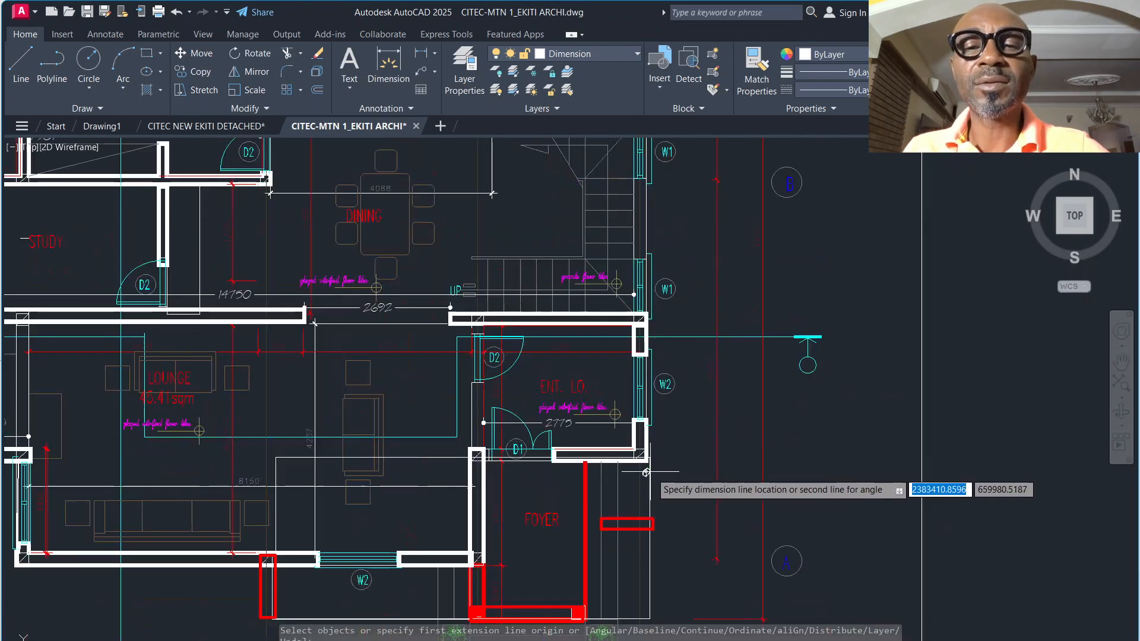
scroll(681, 343, up, 4)
click(677, 315)
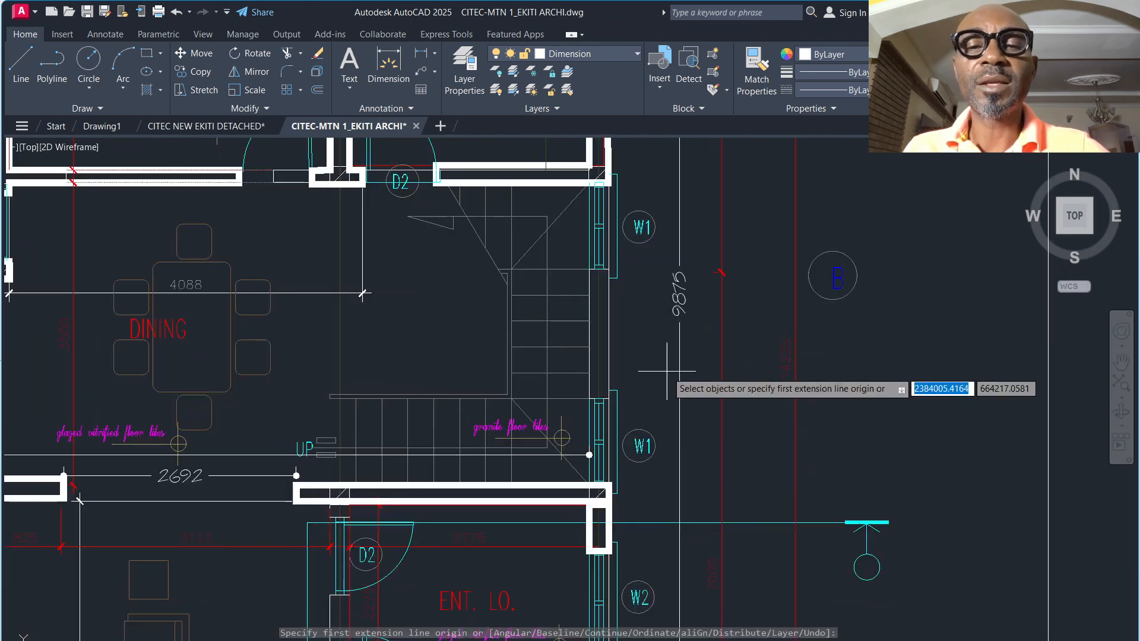
Examine the new outer wall dimension, the grid bubbles beside it and the windows along that wall.
scroll(673, 370, down, 4)
click(643, 462)
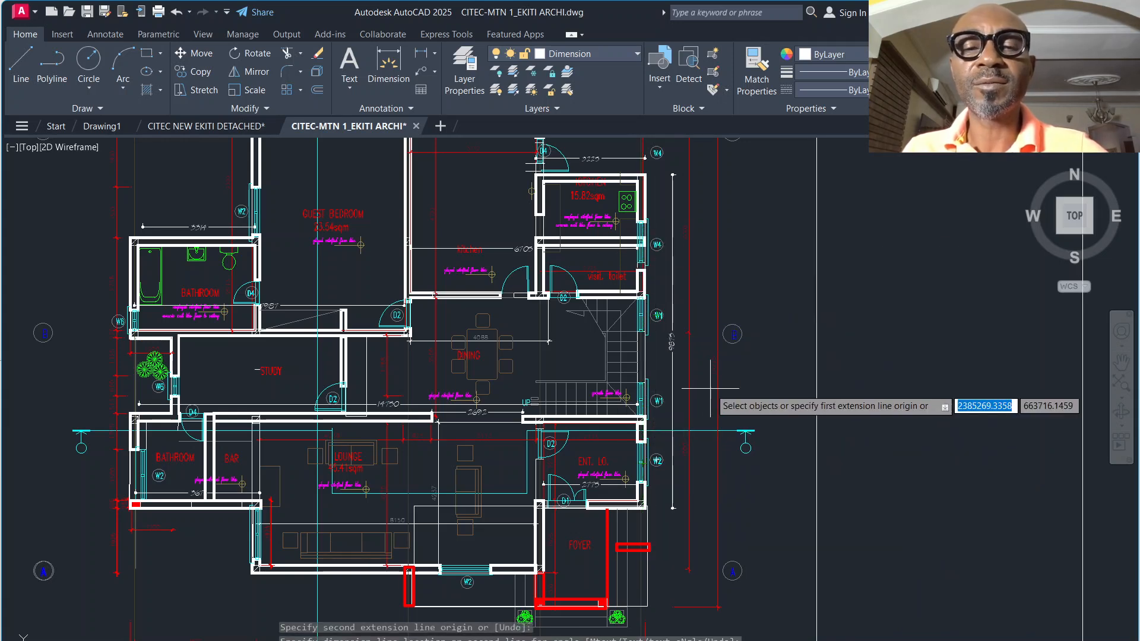
scroll(681, 332, up, 4)
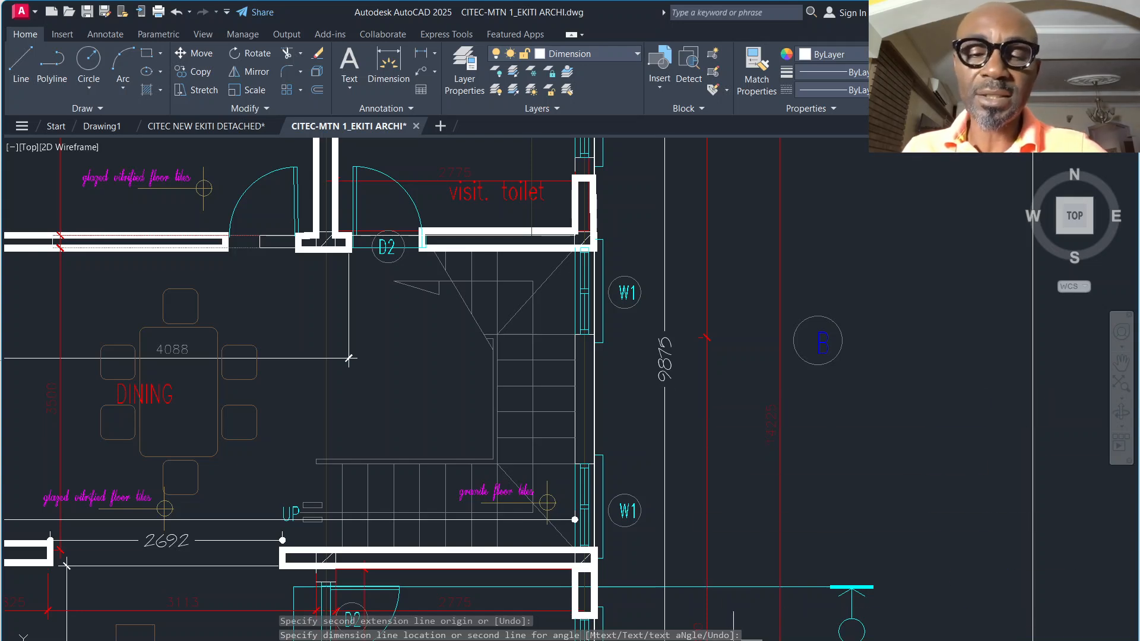
scroll(688, 386, down, 8)
scroll(713, 221, up, 4)
scroll(742, 202, down, 4)
scroll(735, 268, up, 5)
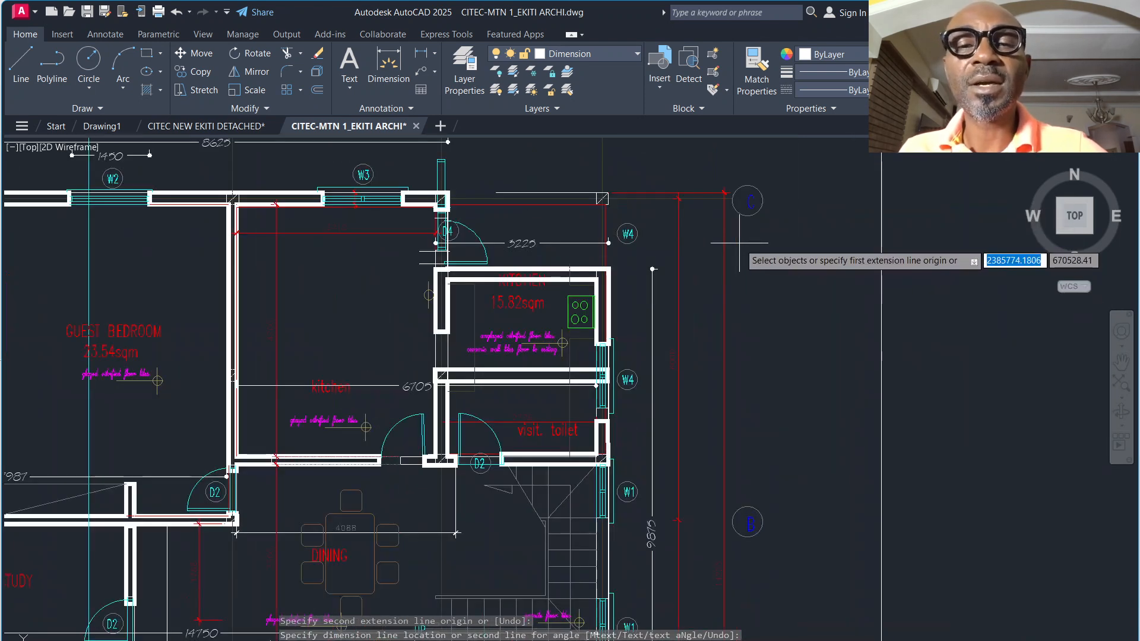
scroll(772, 309, down, 5)
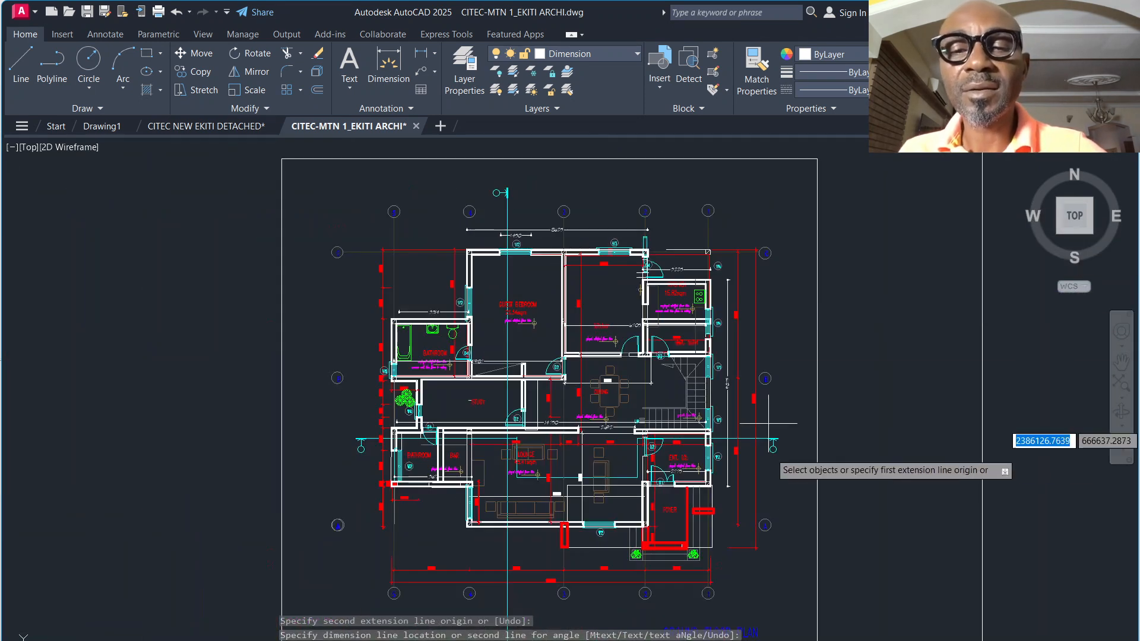
scroll(783, 498, up, 5)
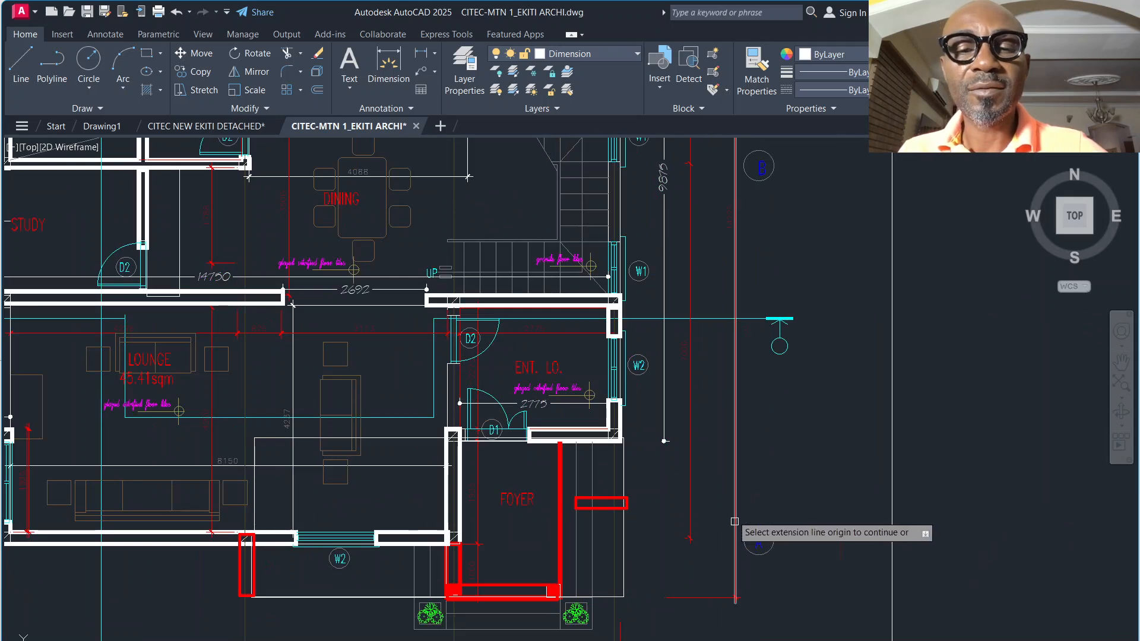
scroll(688, 442, down, 5)
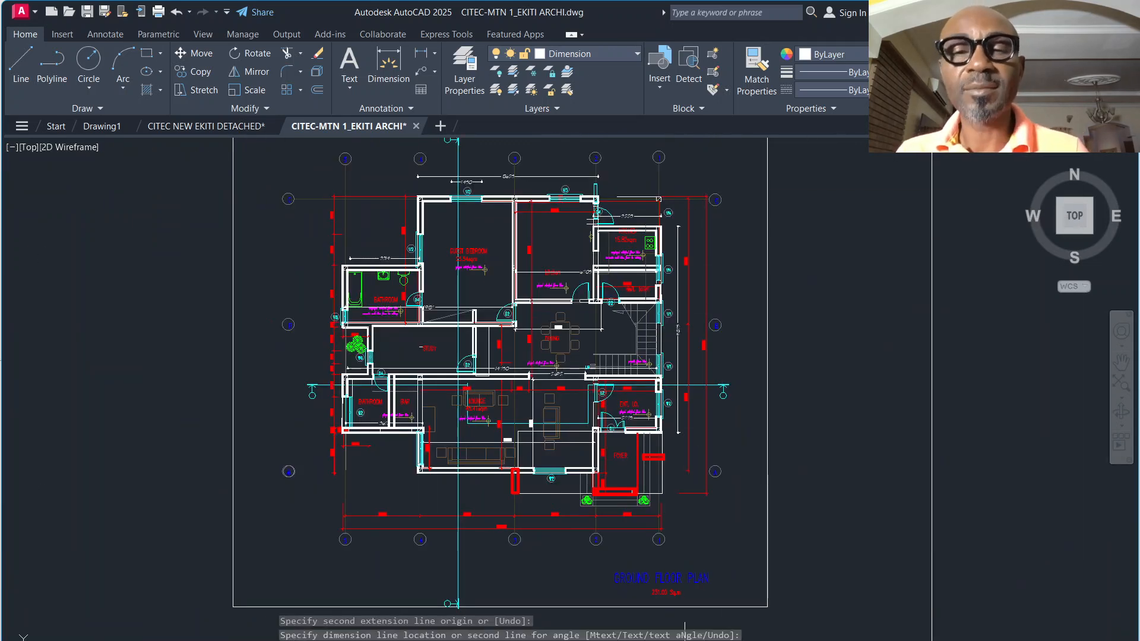
mouse_move(699, 640)
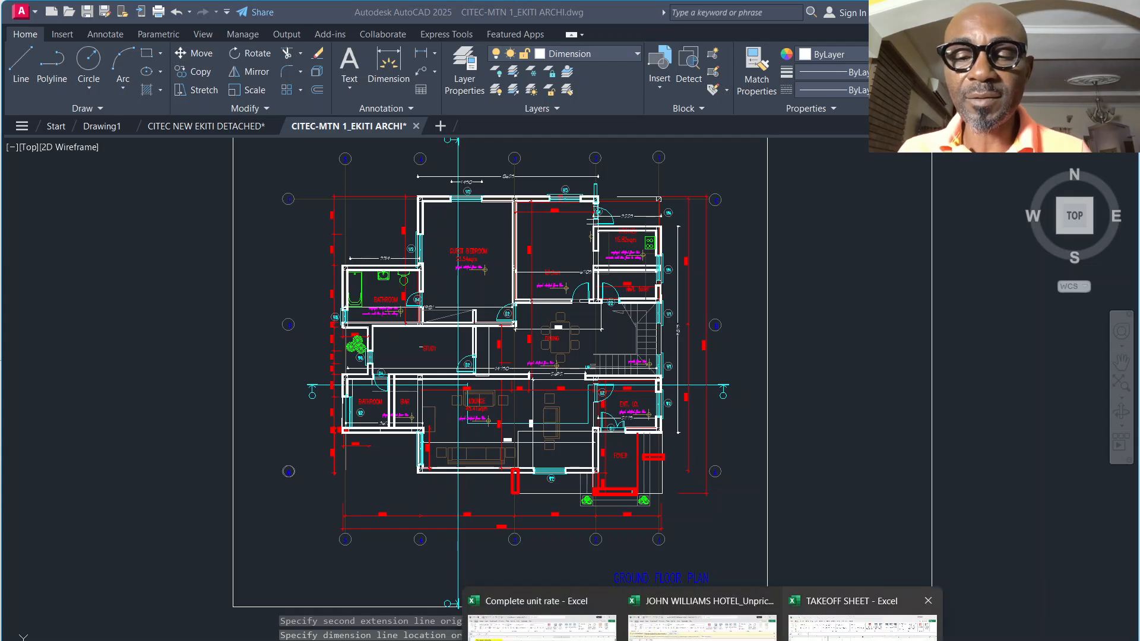
Switch to the TAKEOFF SHEET workbook in Excel and copy the "Grid Line C, 2 - 4" label into the first VERTICAL row.
click(860, 627)
scroll(247, 442, up, 3)
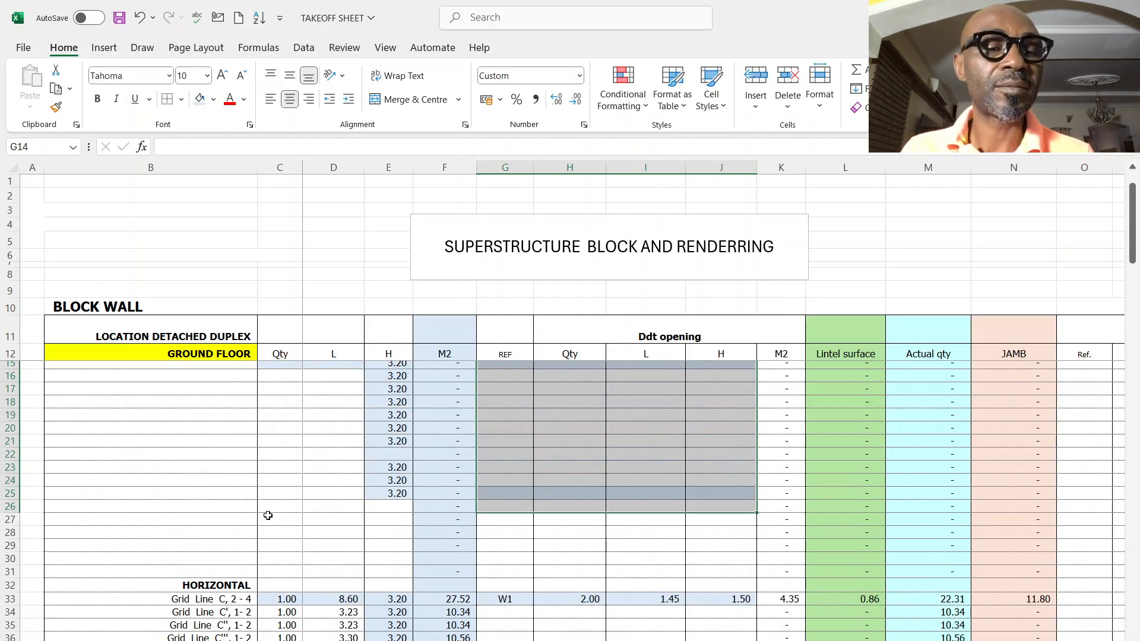
click(221, 601)
right_click(220, 598)
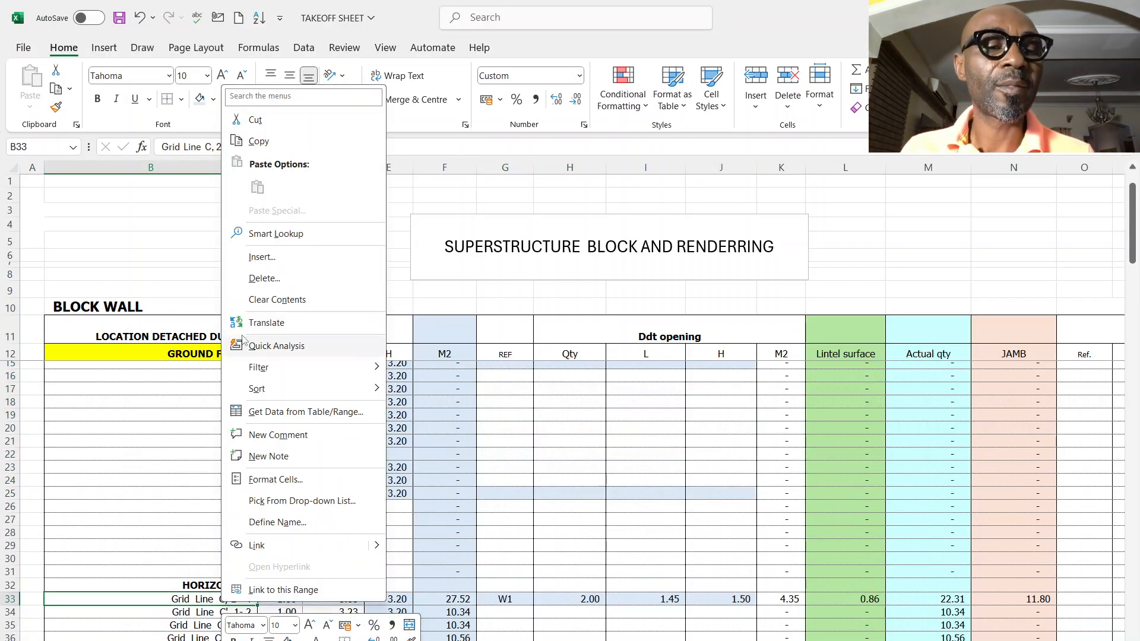
click(254, 151)
scroll(224, 412, up, 1)
click(221, 403)
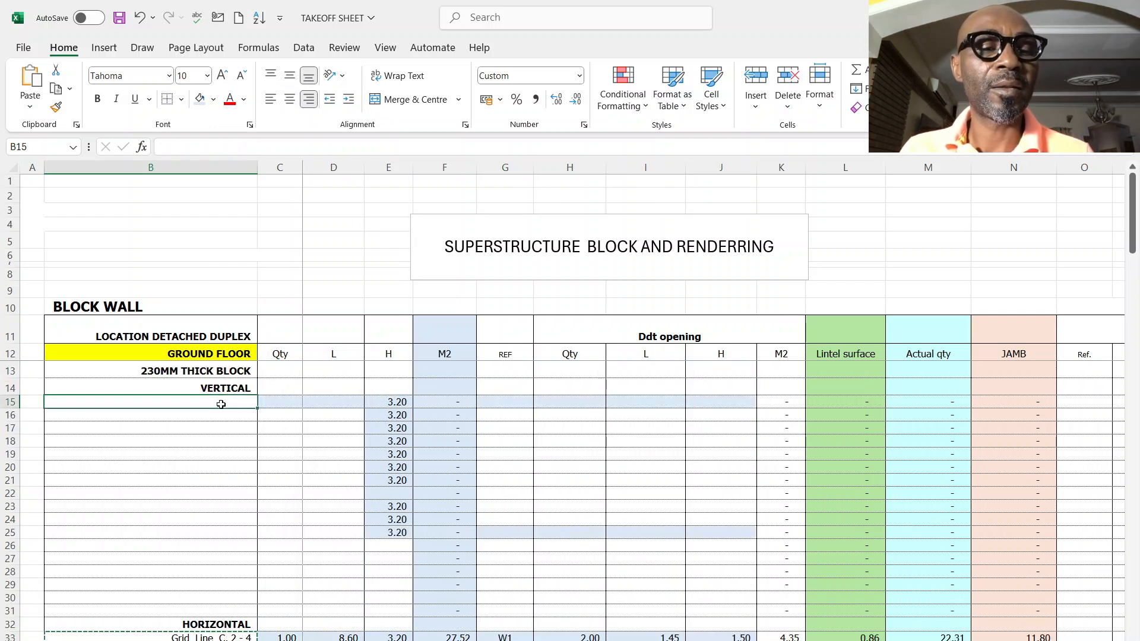
key(Return)
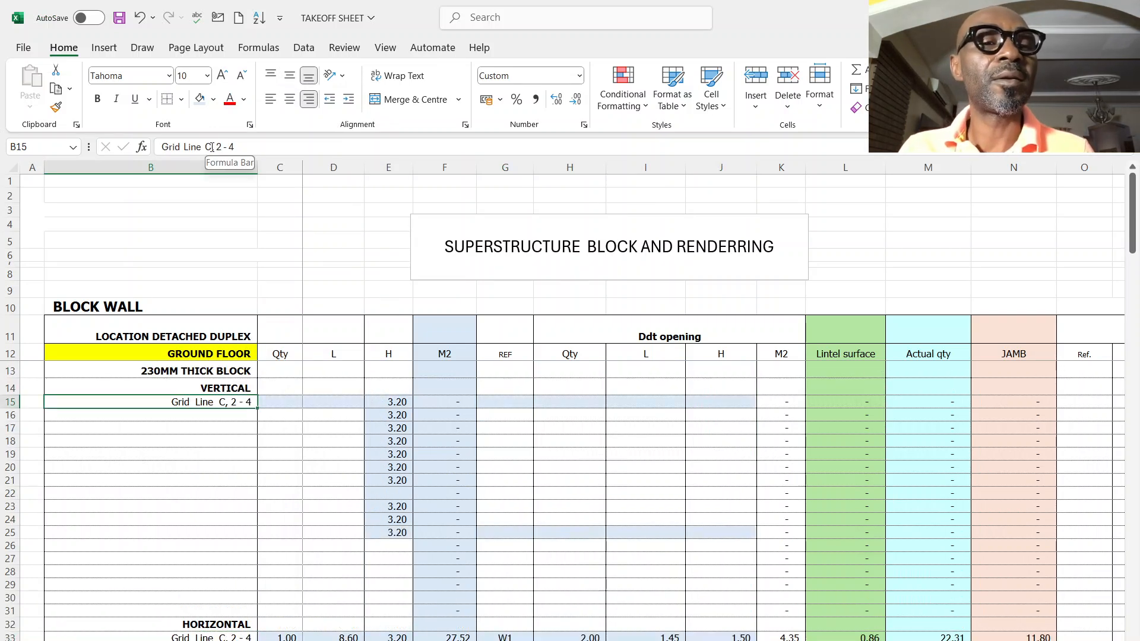
Change the first VERTICAL row's label to "Grid Line 1, A'- C'".
click(216, 149)
key(BackSpace)
text(1)
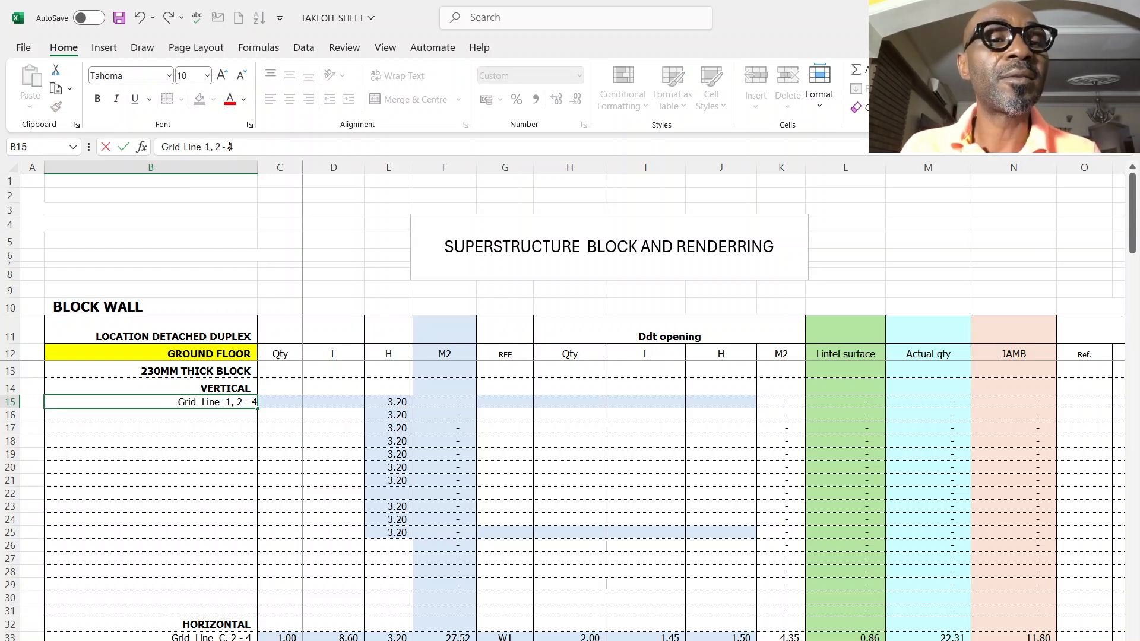
key(BackSpace)
text(a')
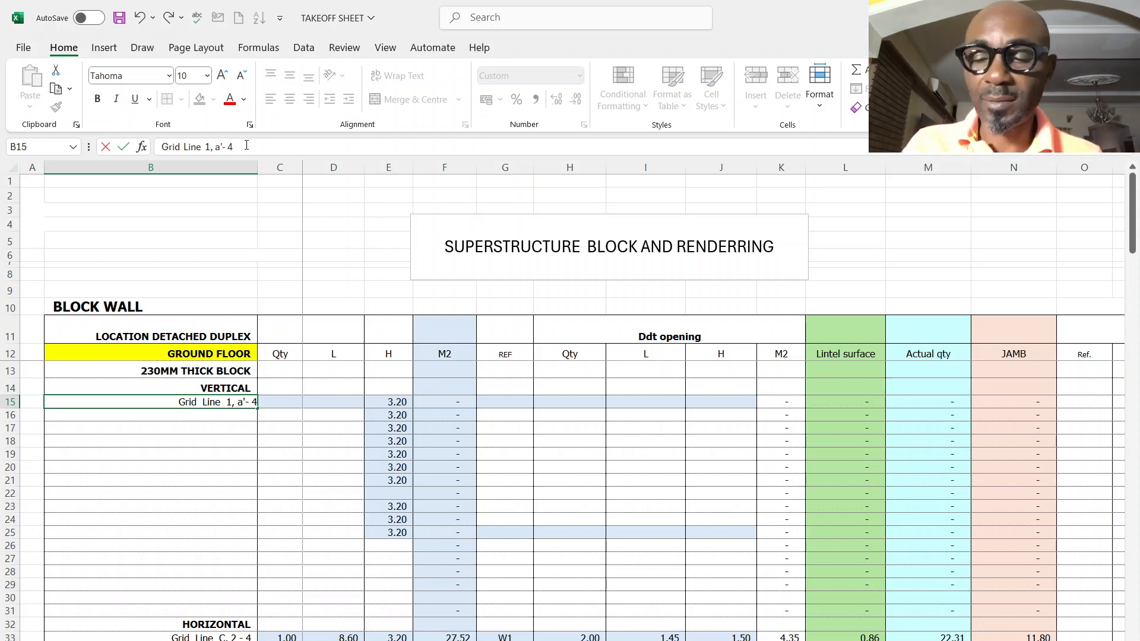
key(BackSpace)
text(A)
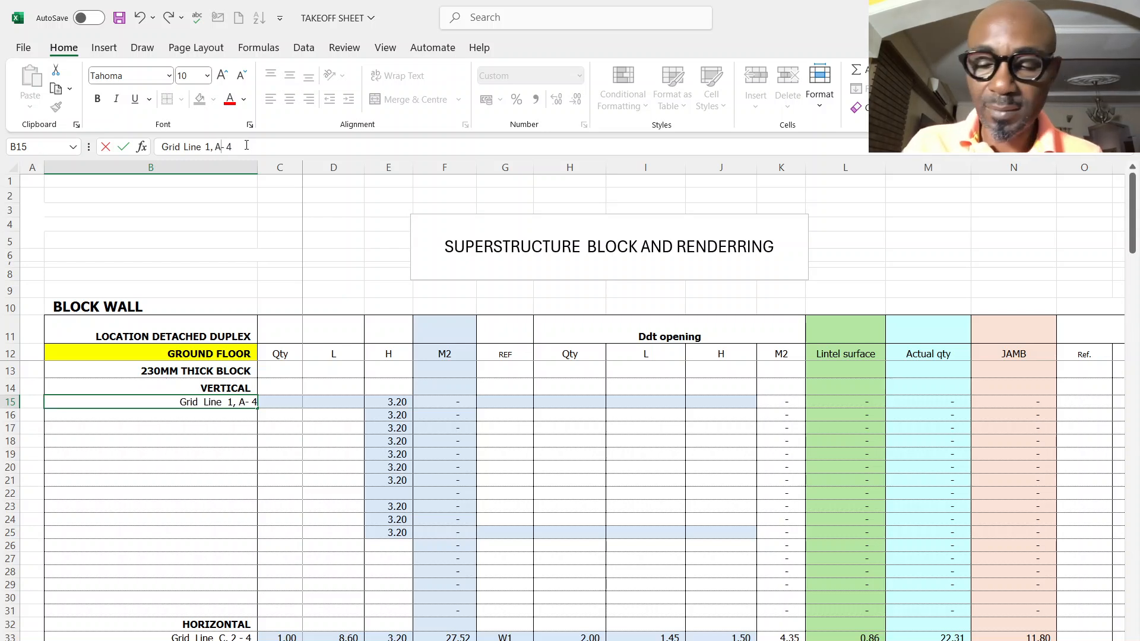
text(')
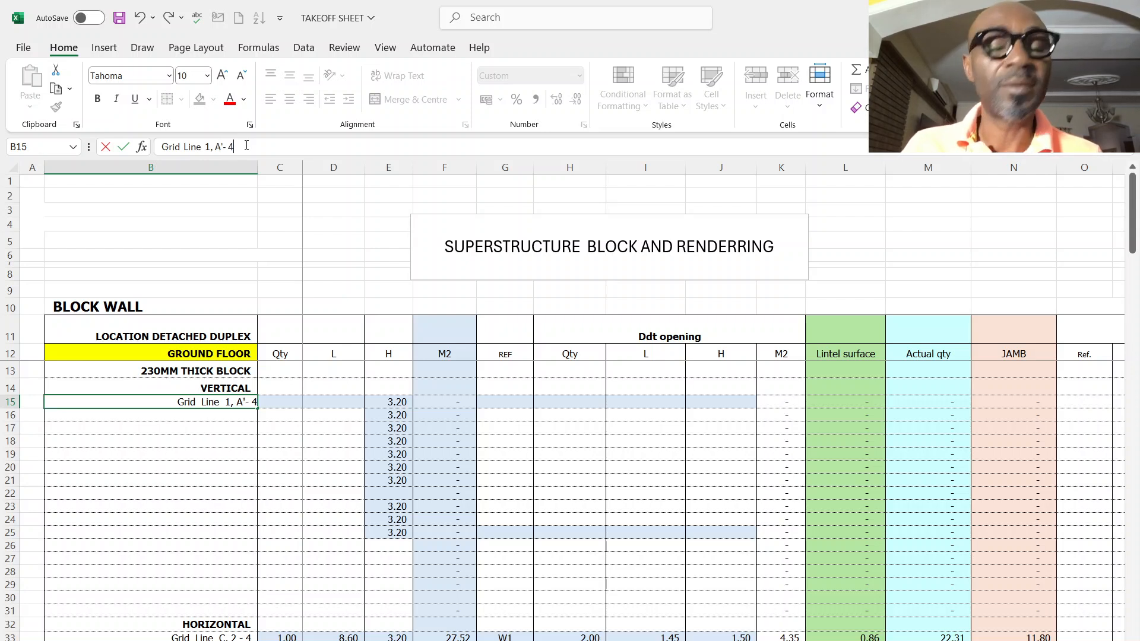
click(247, 146)
key(BackSpace)
text(C)
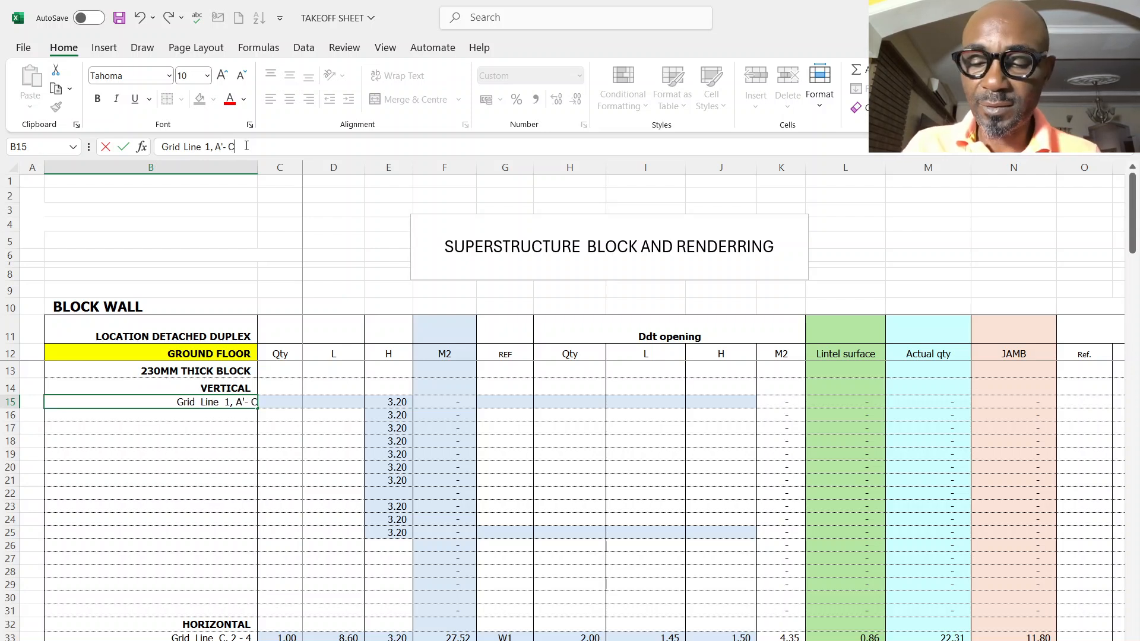
text(')
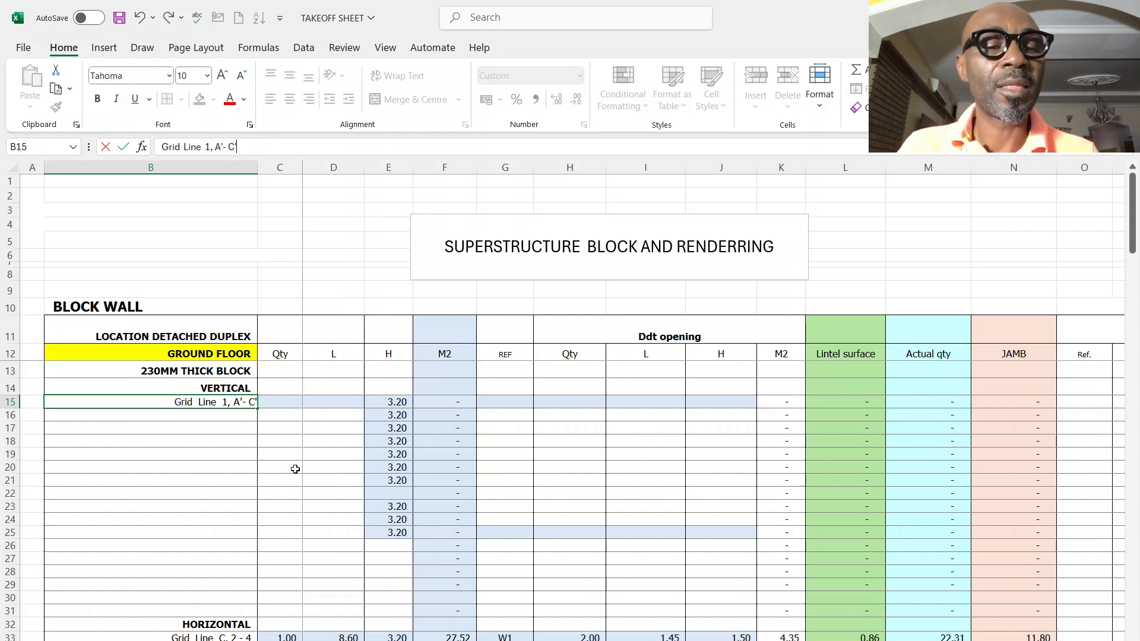
click(290, 445)
Enter quantity 1 and length 9.88 for the Grid Line 1, A'- C' wall, checking its dimension on the AutoCAD plan.
click(286, 407)
text(1)
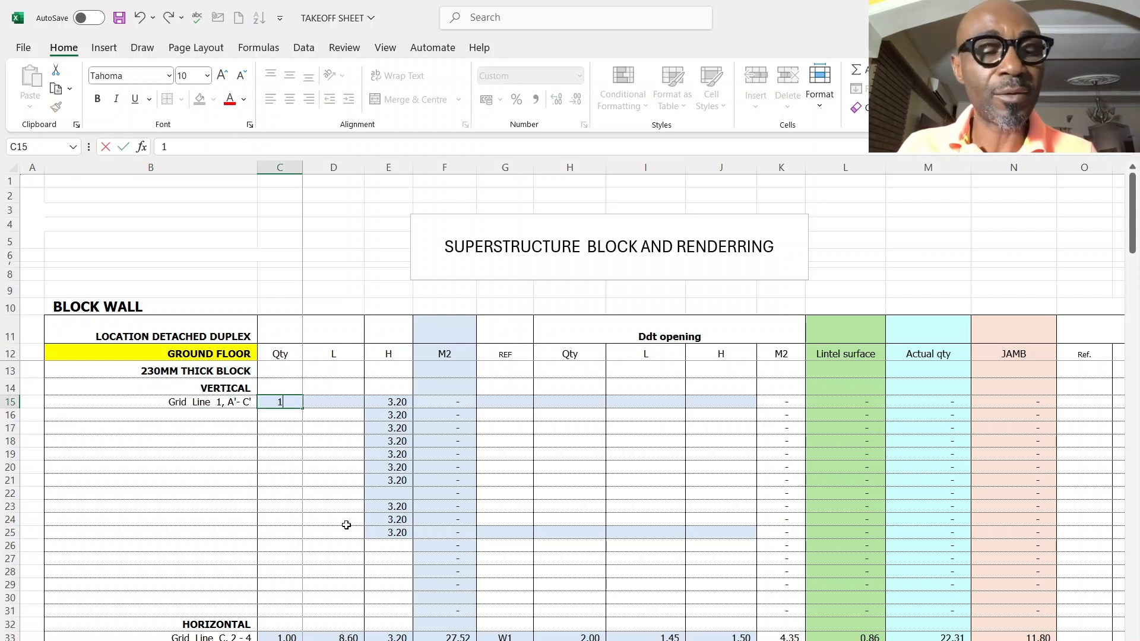
click(333, 519)
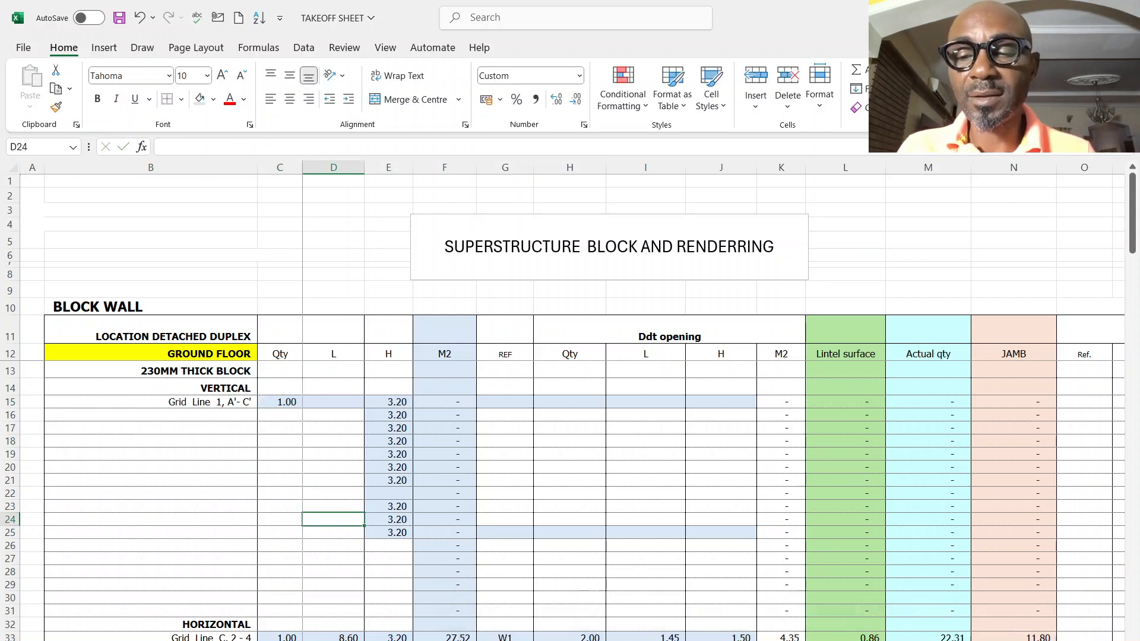
click(1003, 605)
scroll(700, 347, up, 6)
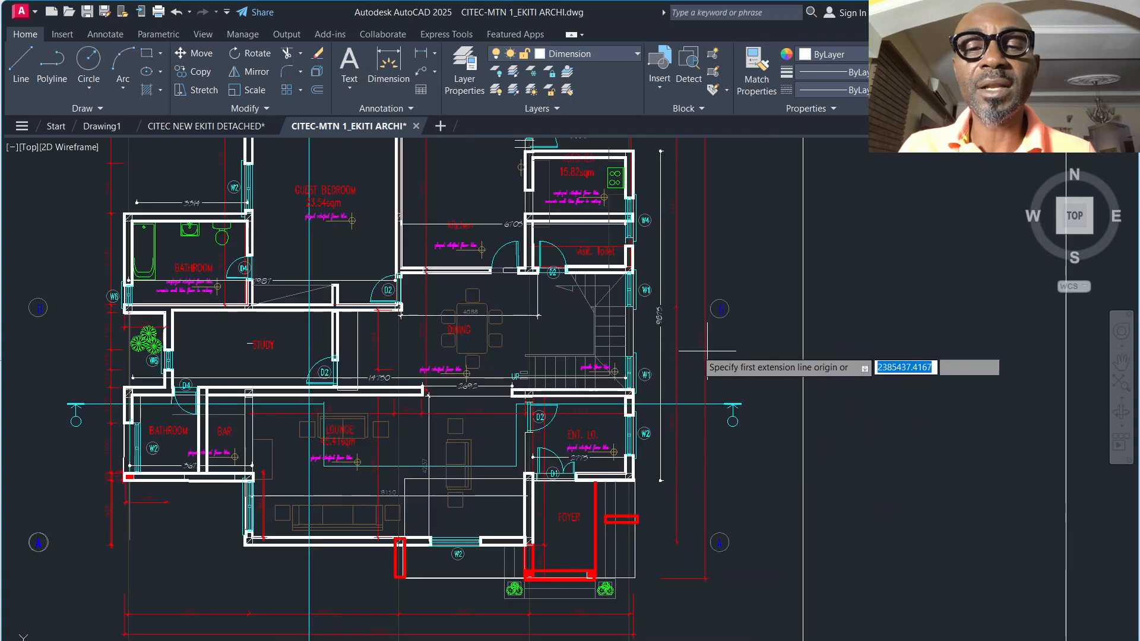
mouse_move(767, 640)
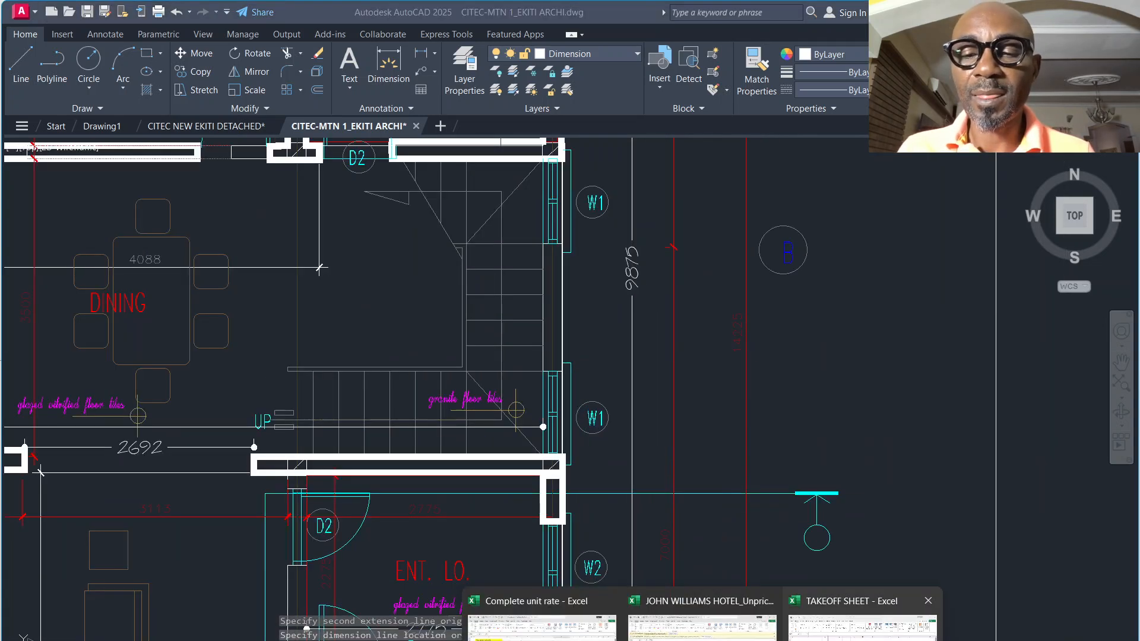
click(863, 618)
click(335, 401)
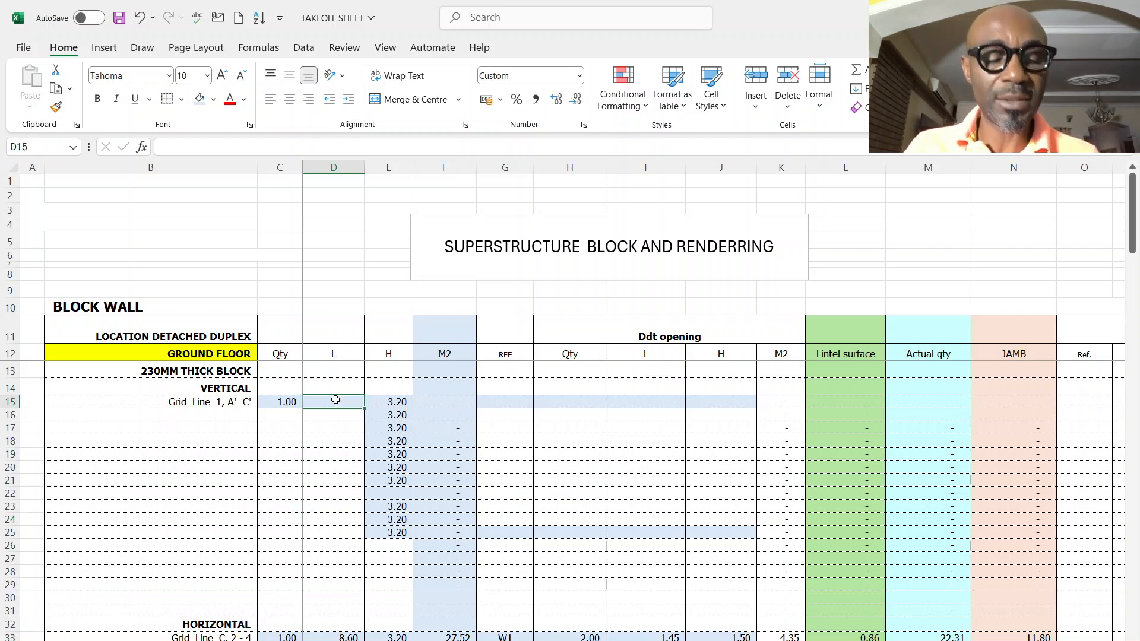
text(9.)
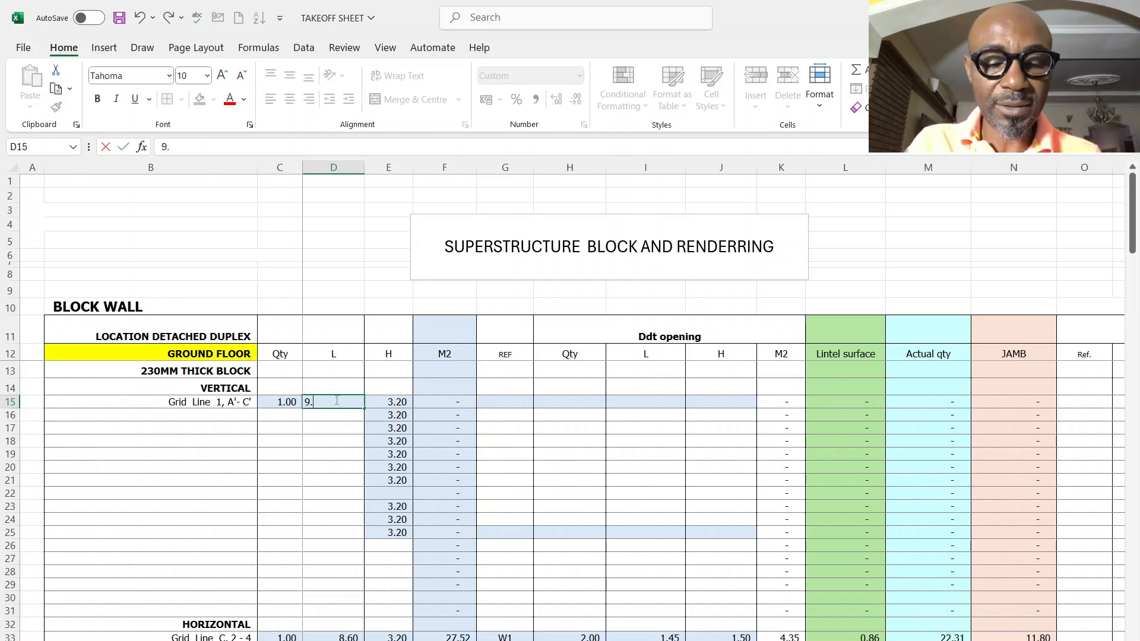
key(Tab)
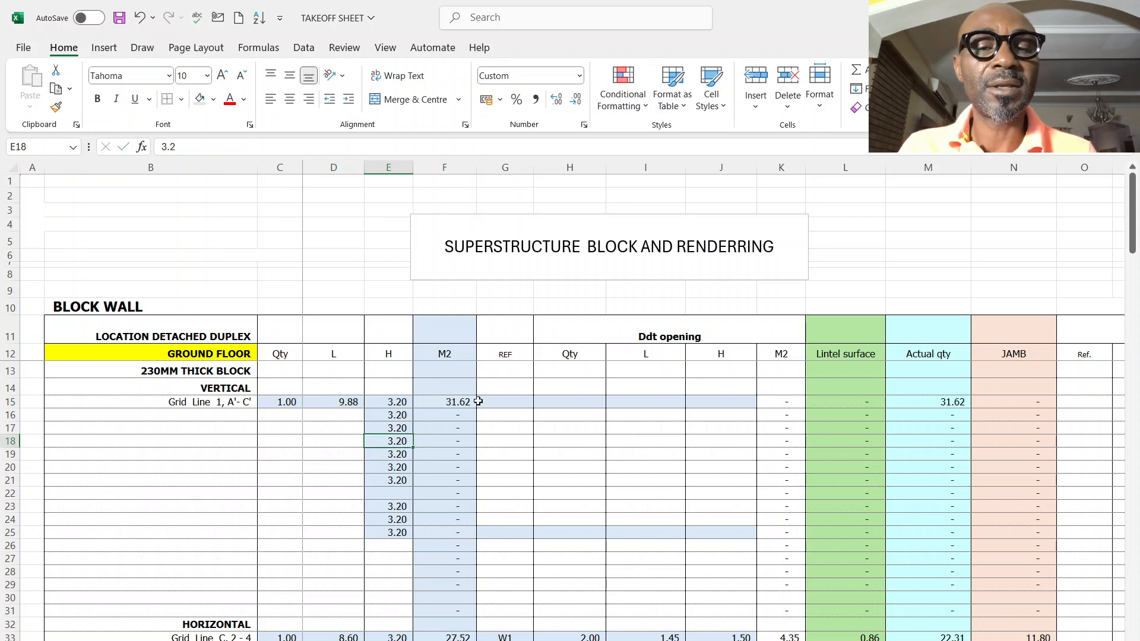
Record the opening deduction for the Grid Line 1 wall as W1, quantity 4, length 1.45 and height 1.50.
click(492, 401)
text(W)
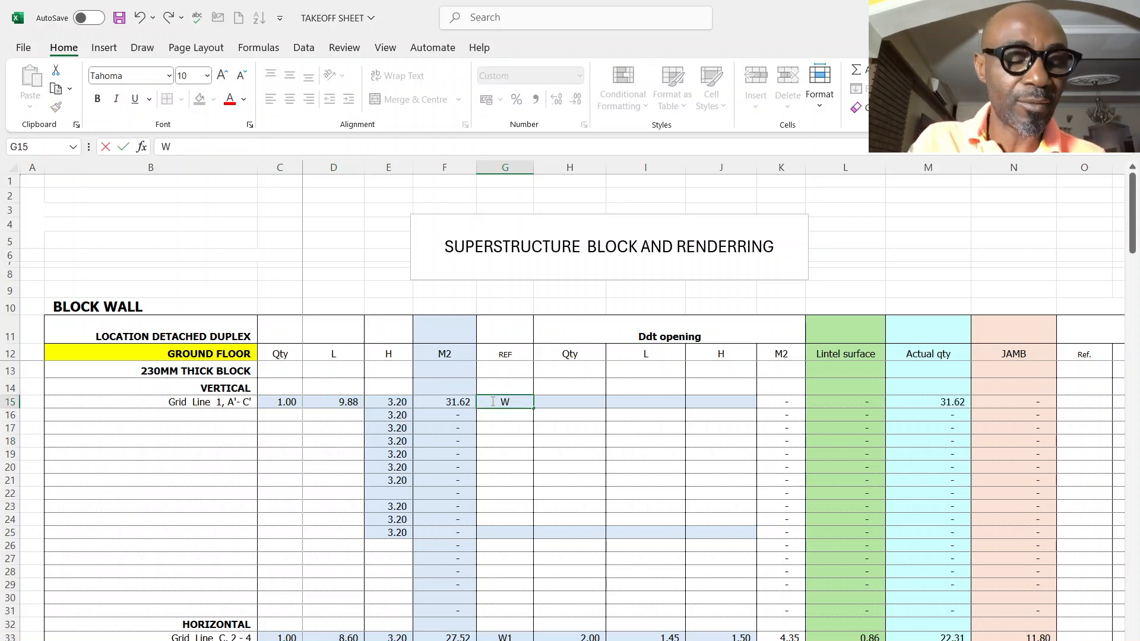
text(1)
click(561, 400)
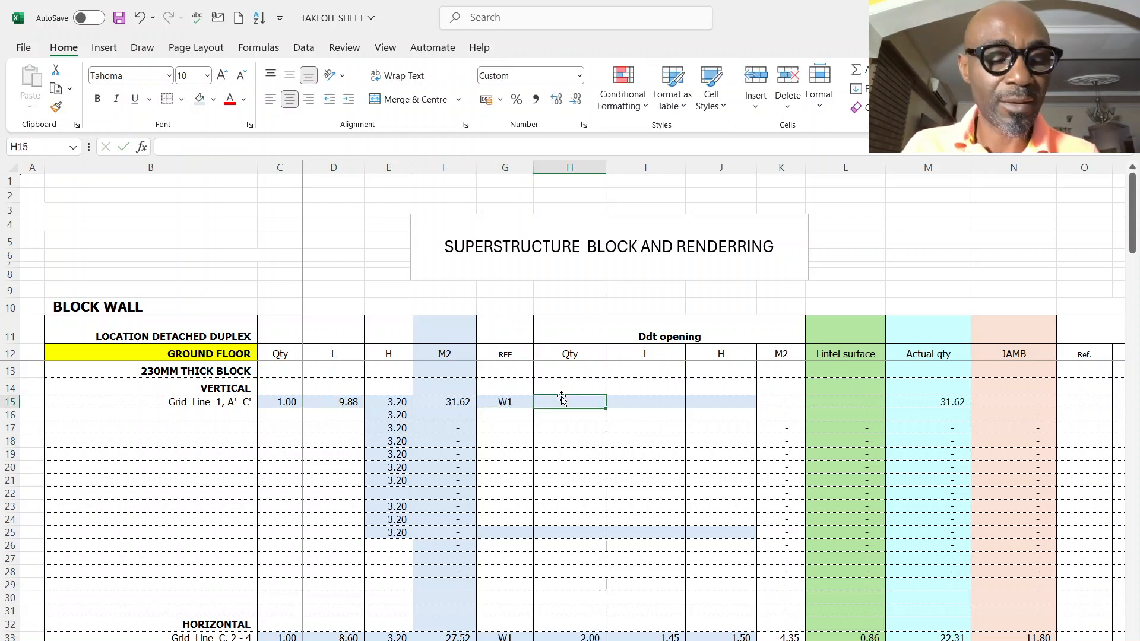
text(4)
click(626, 400)
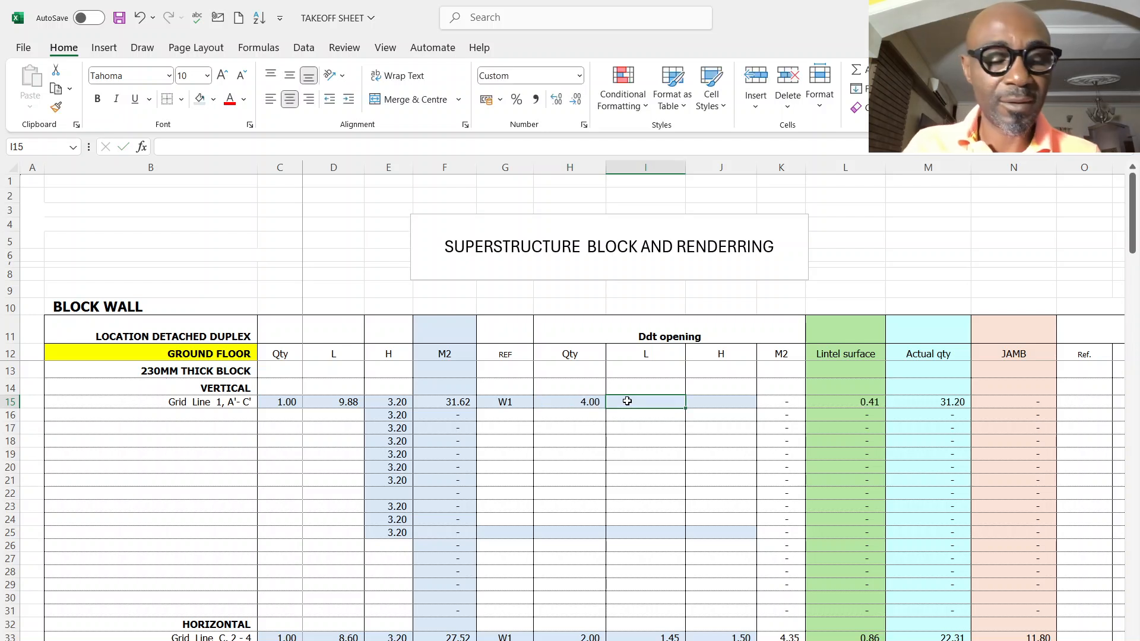
text(1.45)
click(732, 405)
text(1.)
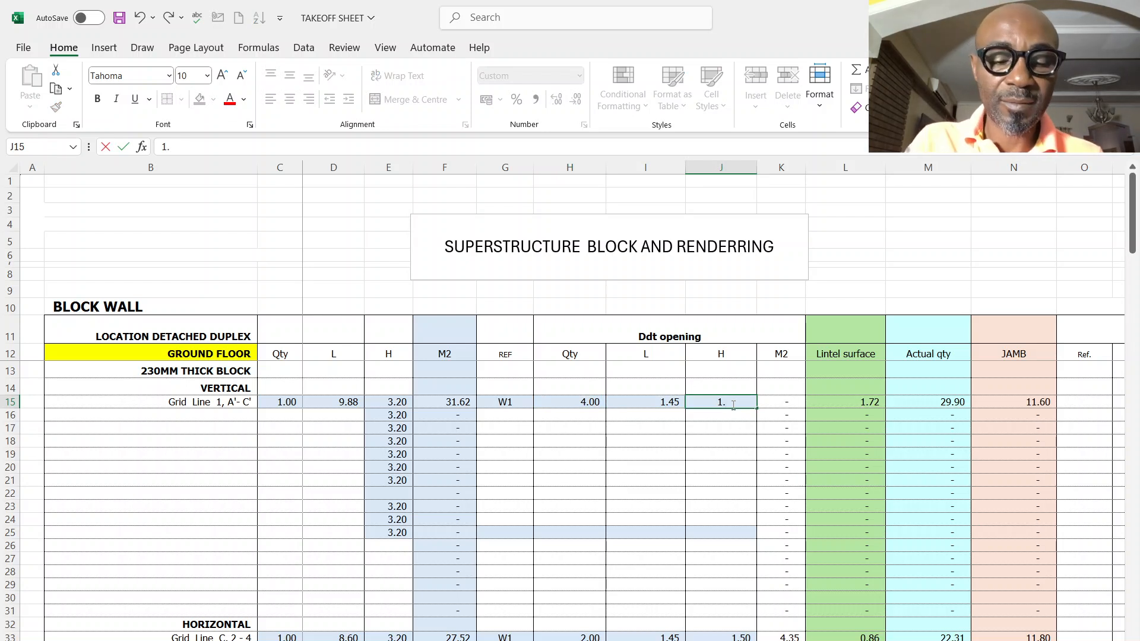
click(703, 442)
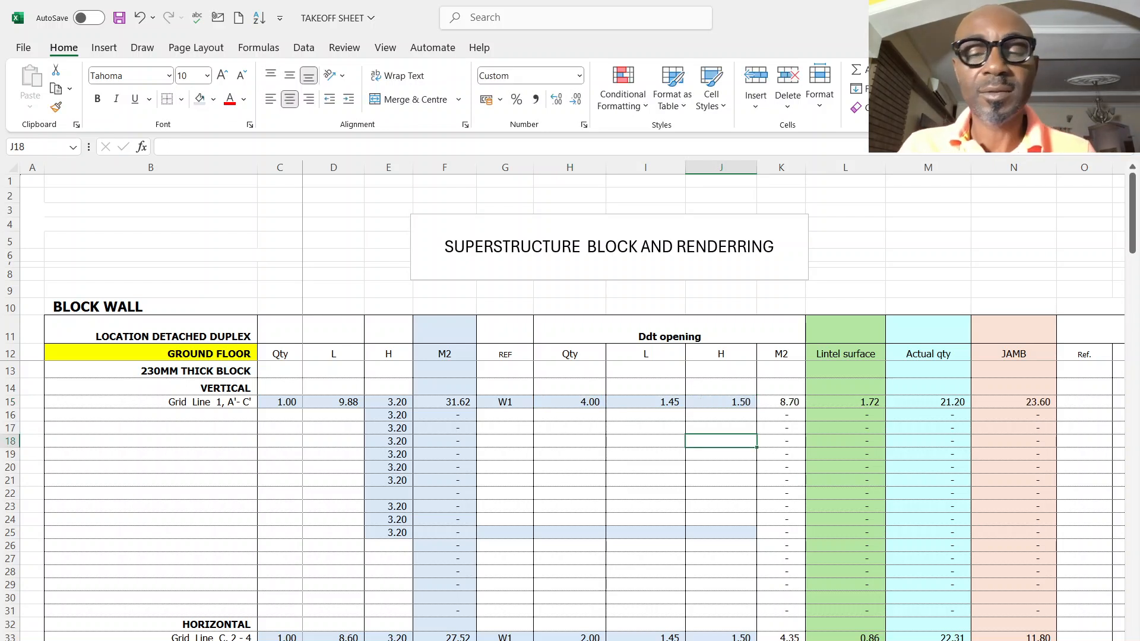
Switch to AutoCAD, restart the Dimension command and dimension the larger kitchen's wall on grid line 2 between its upper and lower walls.
mouse_move(800, 640)
click(994, 633)
scroll(751, 379, down, 8)
scroll(717, 288, up, 4)
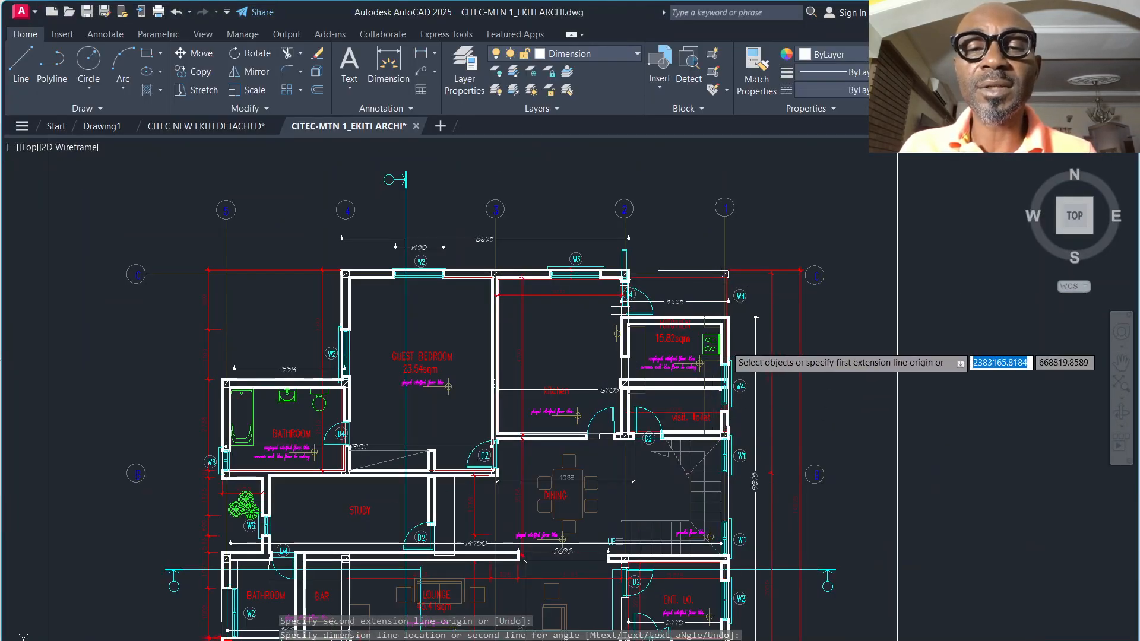
scroll(725, 353, down, 2)
scroll(651, 356, up, 2)
scroll(668, 220, up, 2)
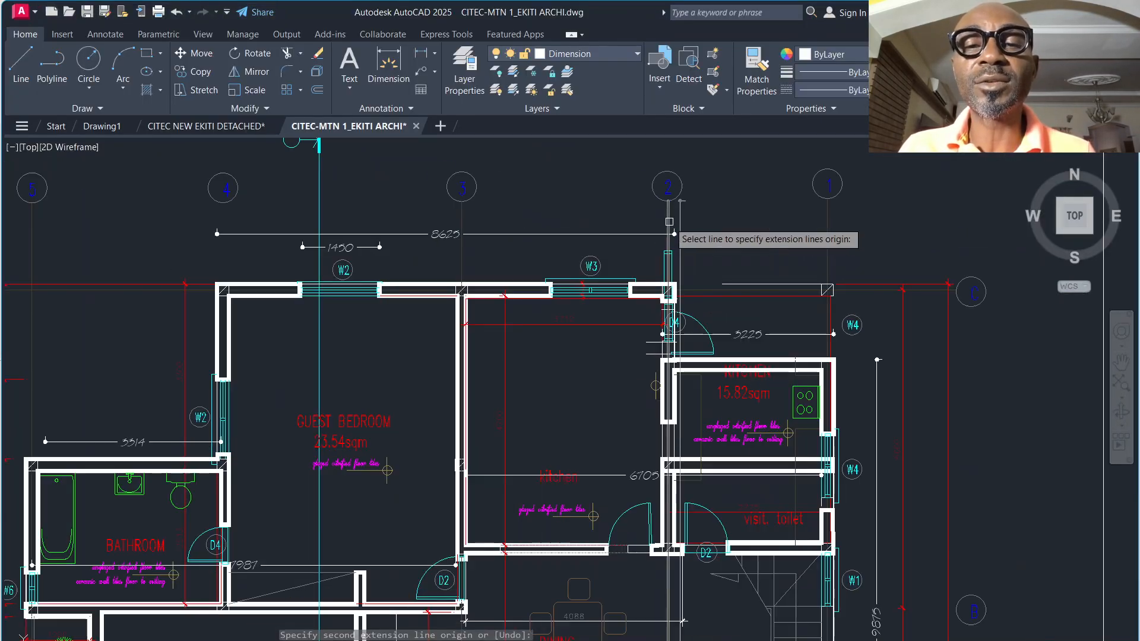
right_click(743, 239)
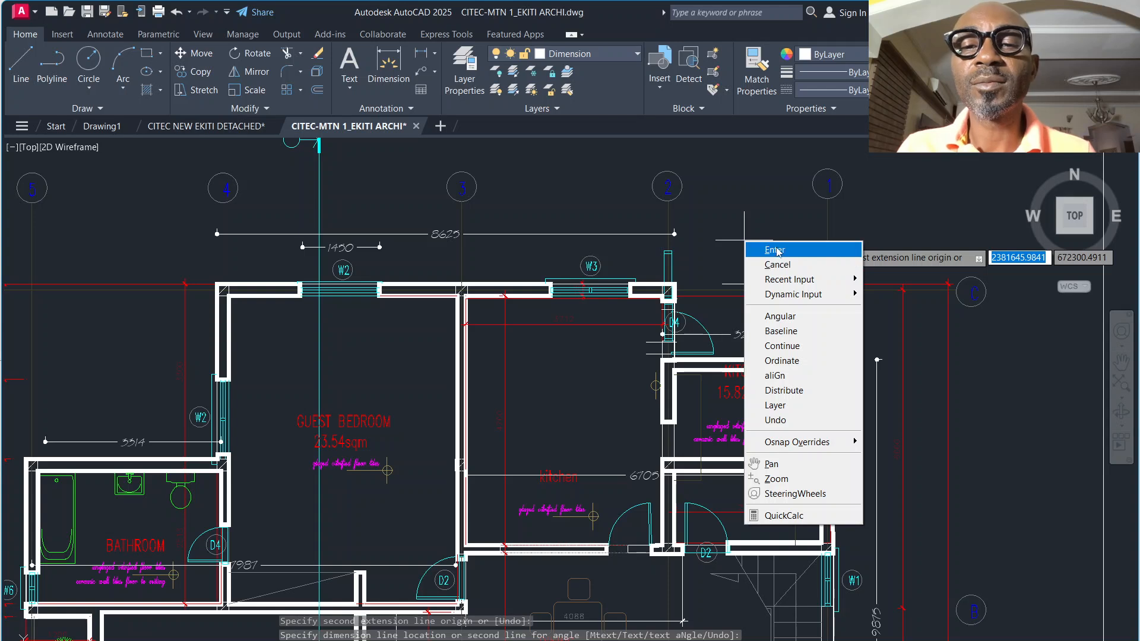
click(768, 247)
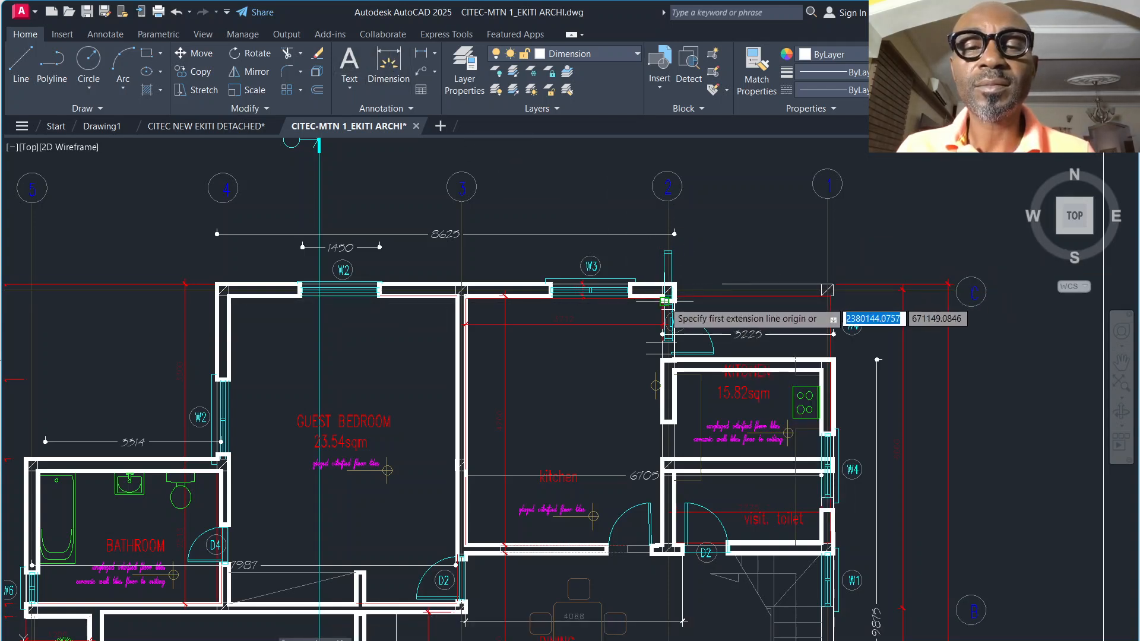
click(663, 299)
scroll(661, 303, down, 2)
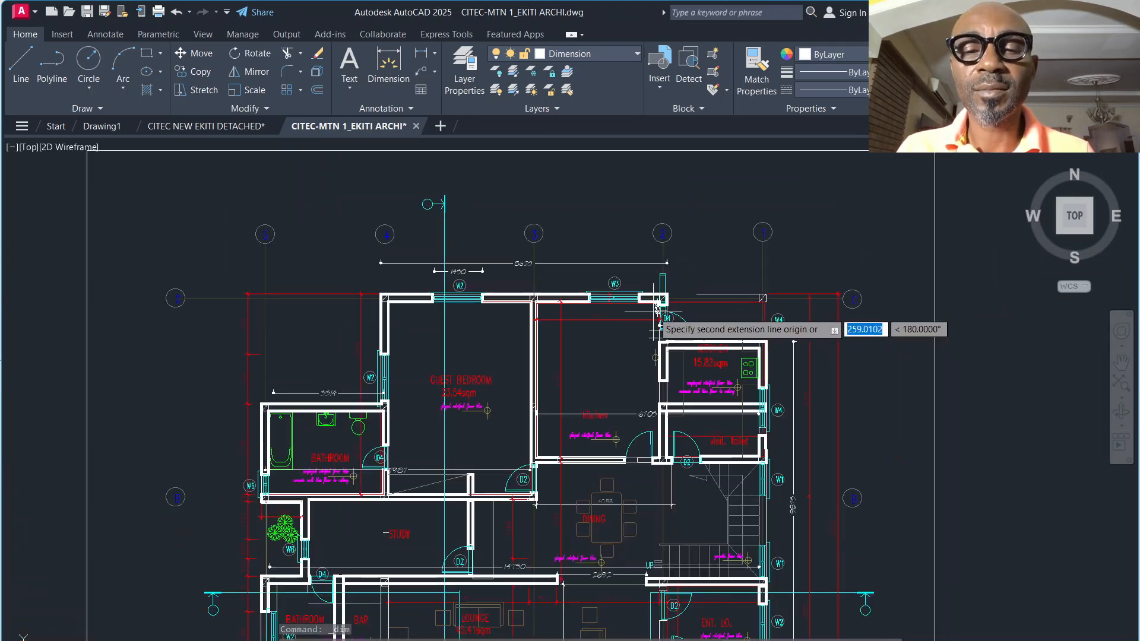
scroll(653, 462, up, 2)
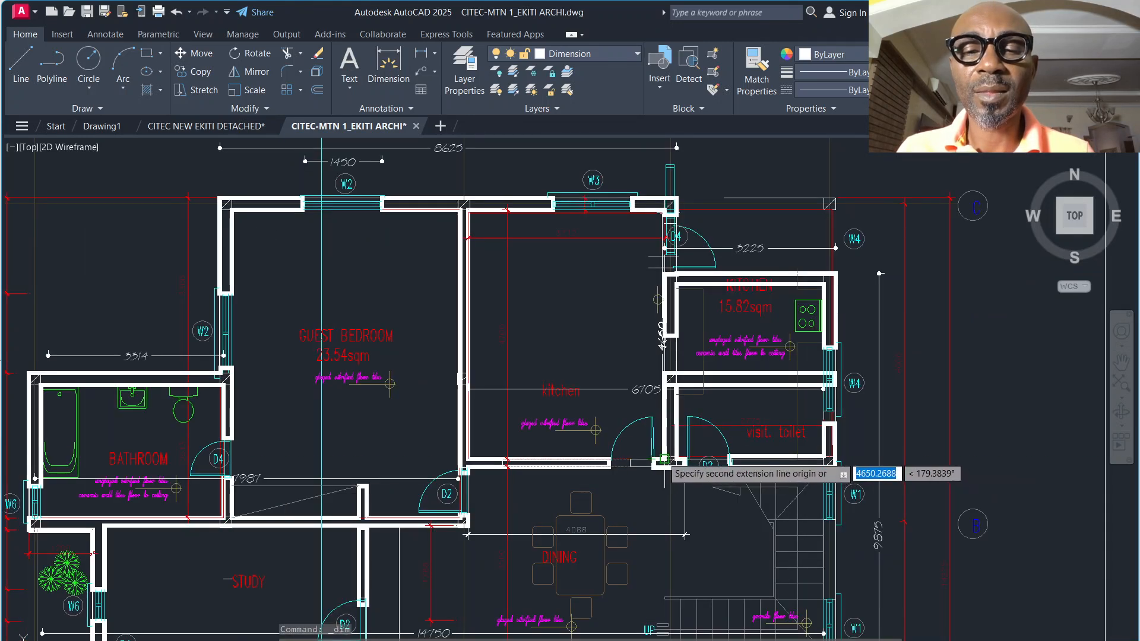
click(653, 462)
scroll(631, 392, up, 3)
click(606, 352)
scroll(644, 351, down, 3)
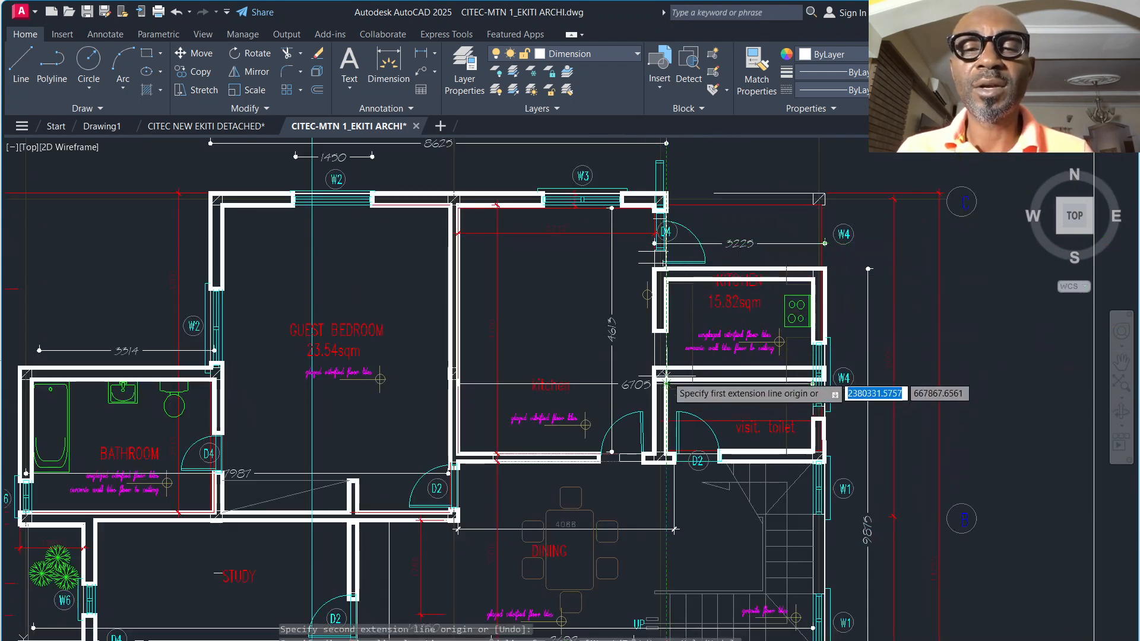
Examine the grid line 2 kitchen wall, its openings and the grid bubbles, and switch back to the TAKEOFF SHEET workbook in Excel.
scroll(670, 358, up, 2)
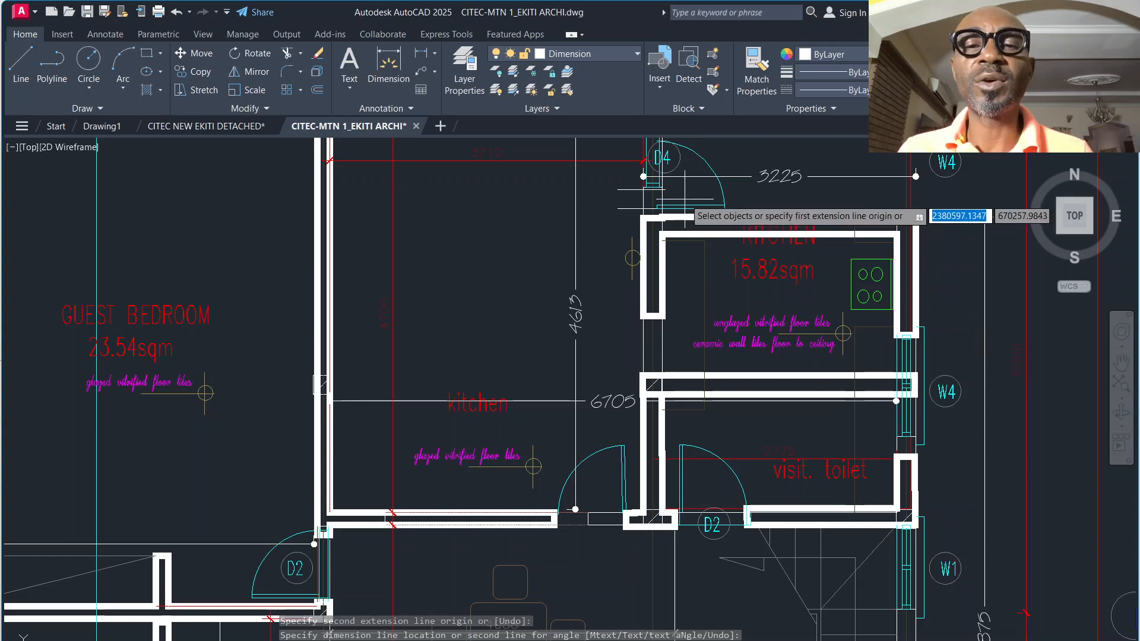
scroll(681, 222, down, 2)
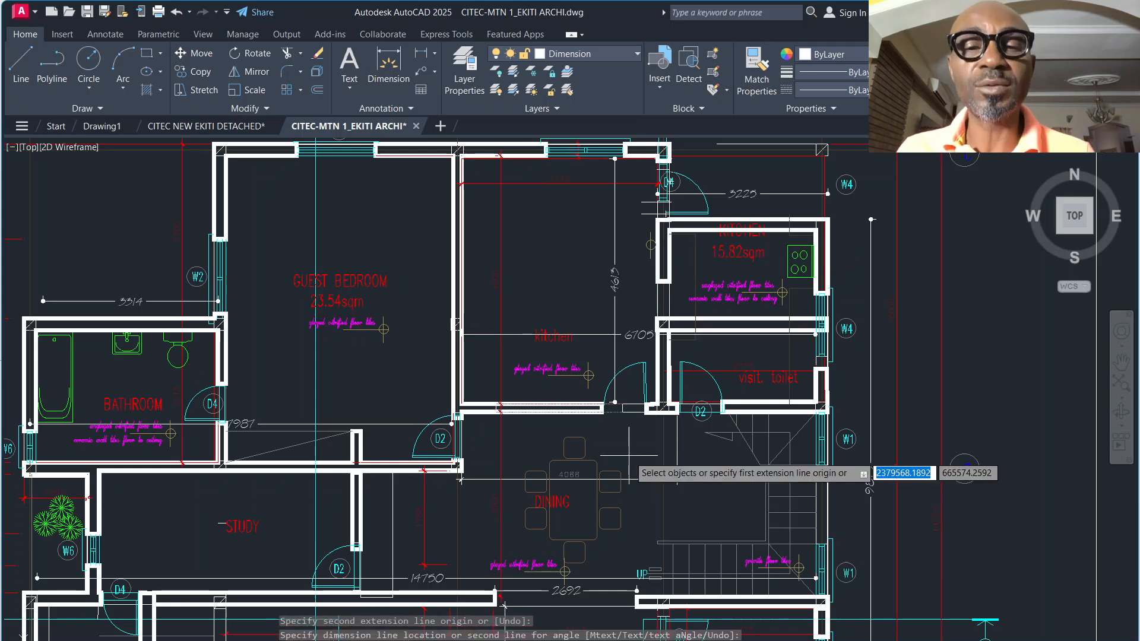
scroll(624, 304, down, 2)
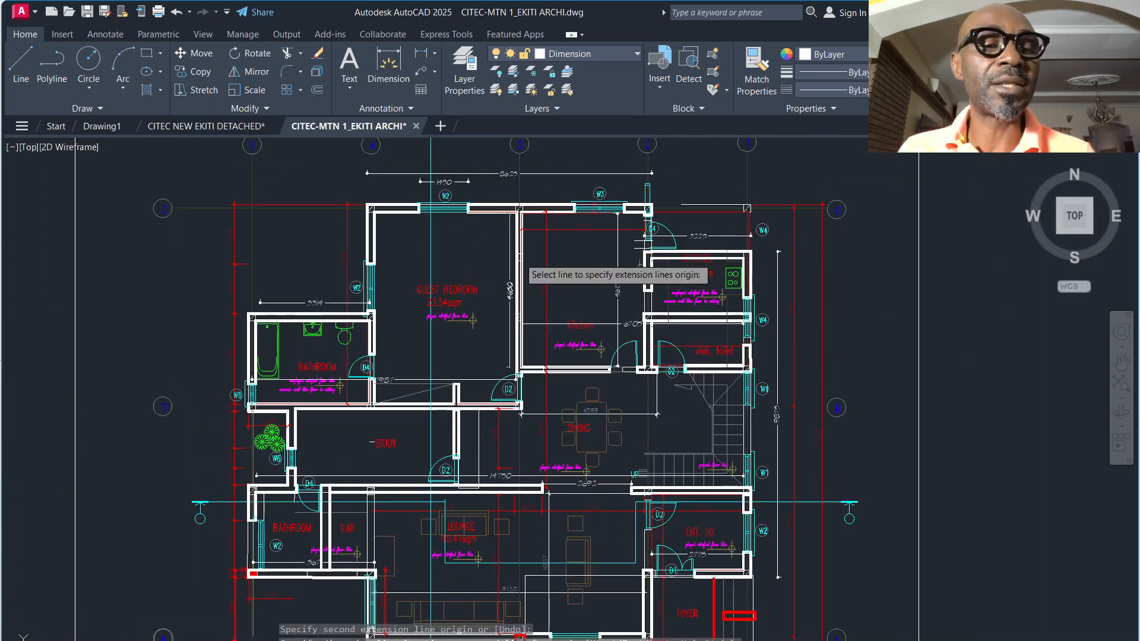
click(162, 207)
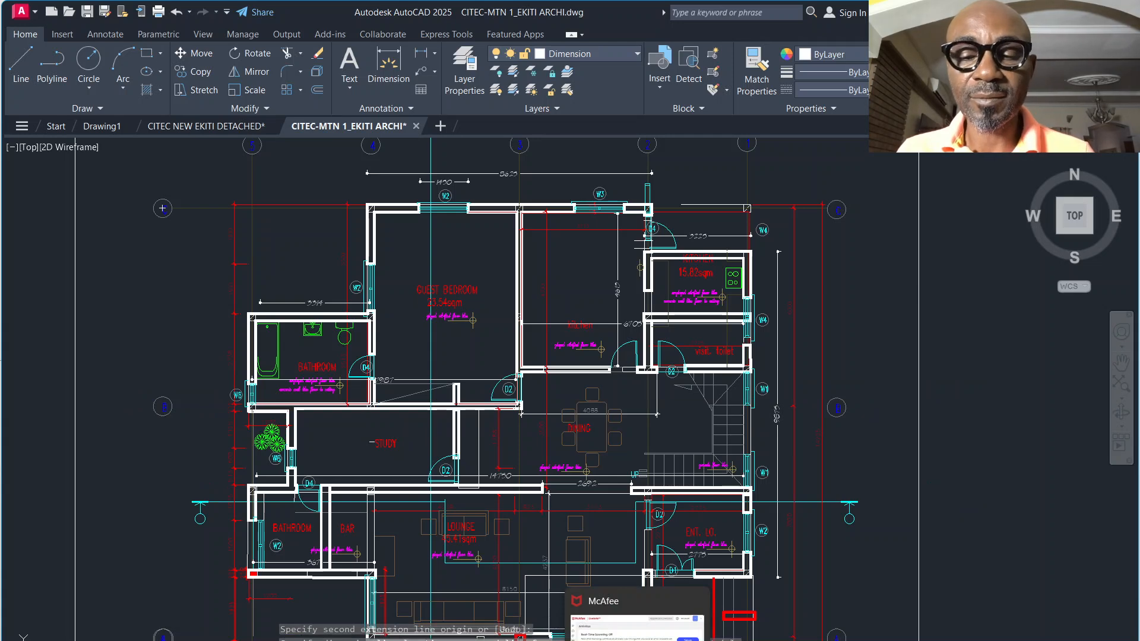
click(703, 640)
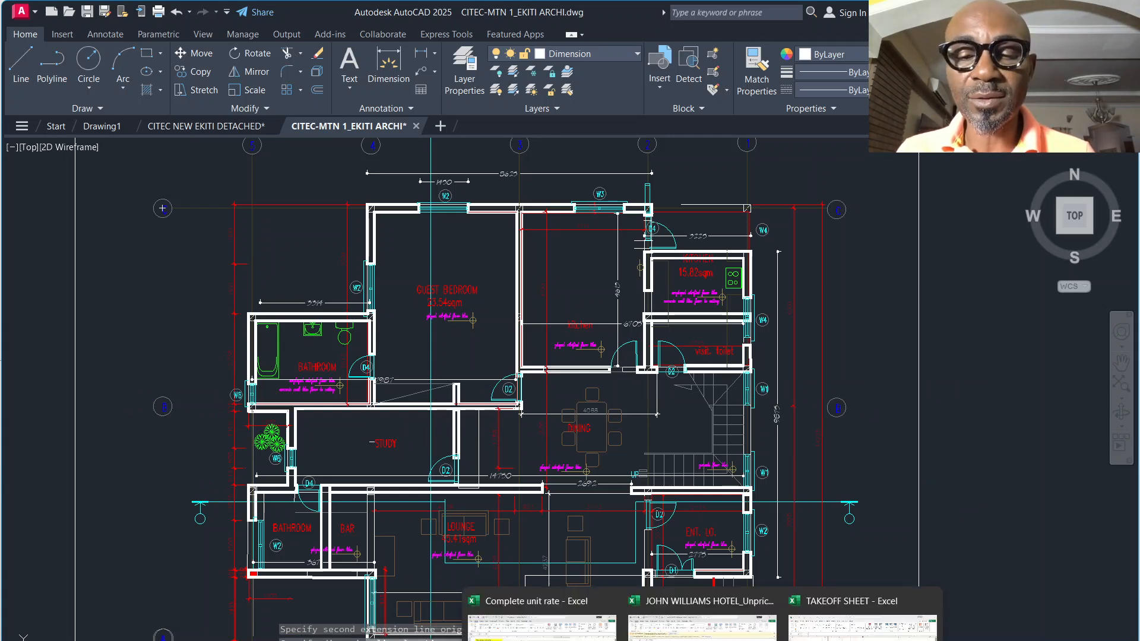
click(862, 617)
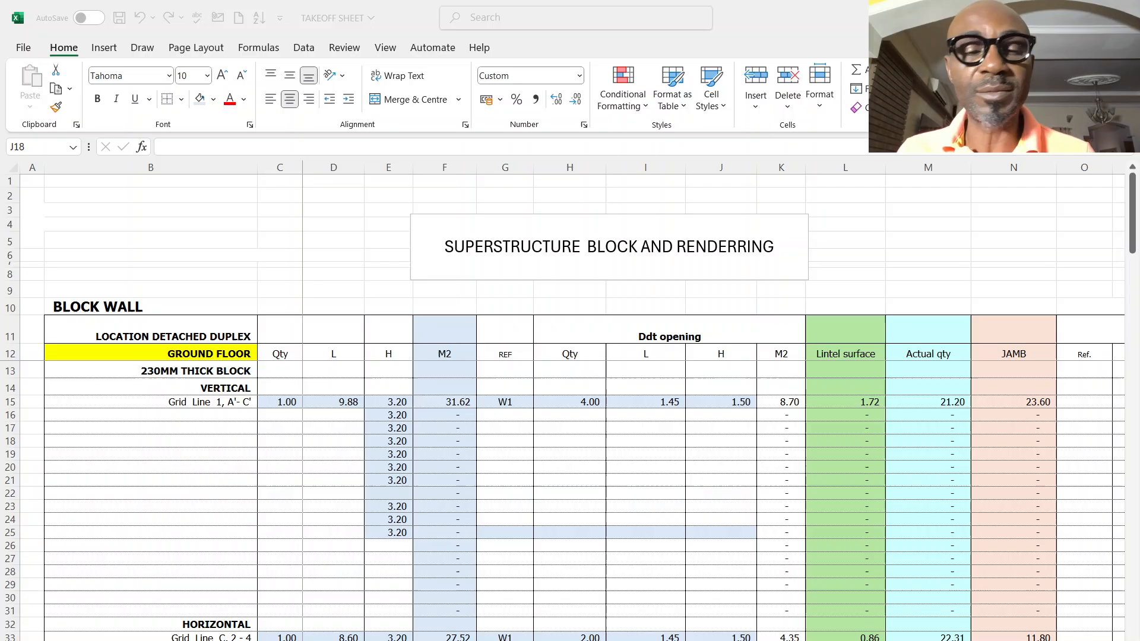
Copy the Grid Line 1 wall description into the row below and change it to Grid Line 2, C- B'.
click(217, 406)
drag(258, 410, 261, 423)
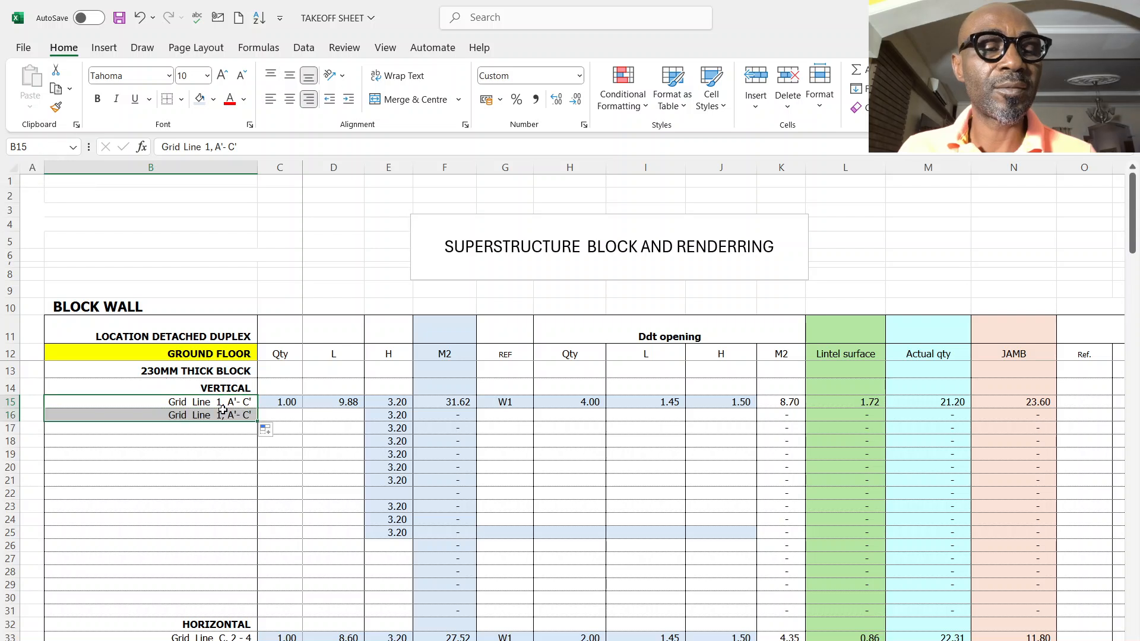
key(Down)
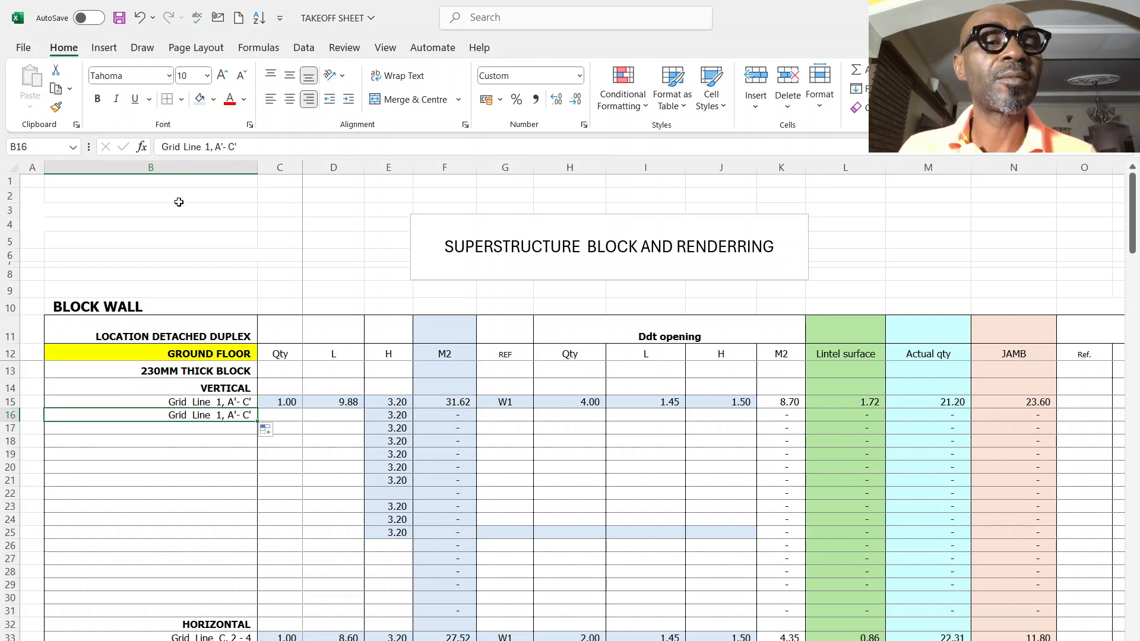
click(209, 146)
key(BackSpace)
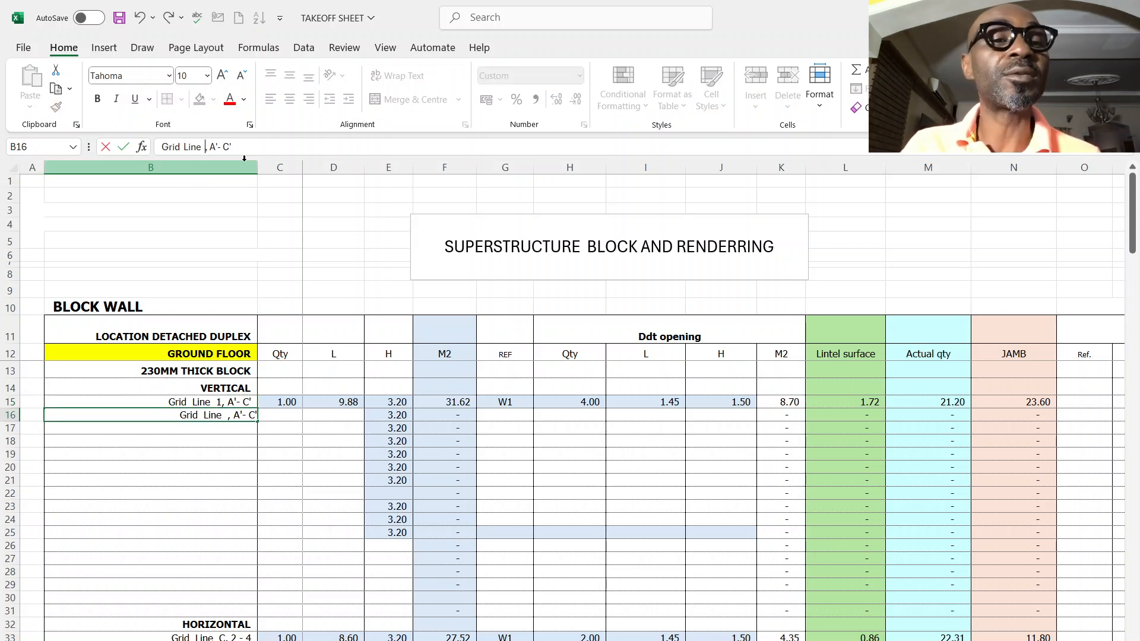
text(2)
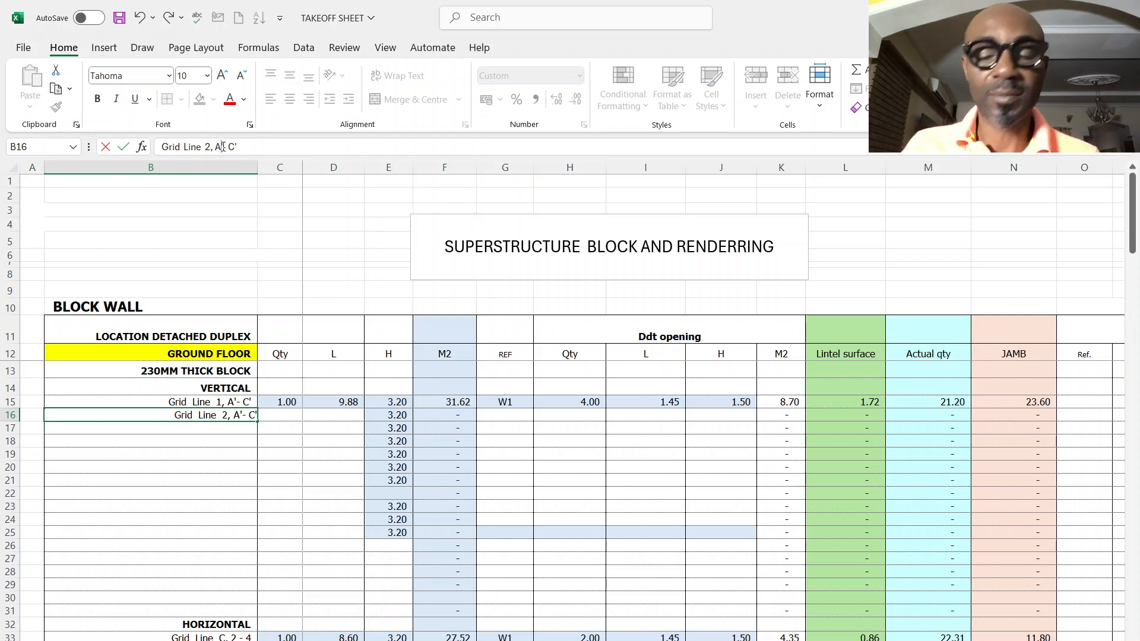
click(222, 147)
key(BackSpace)
text(C)
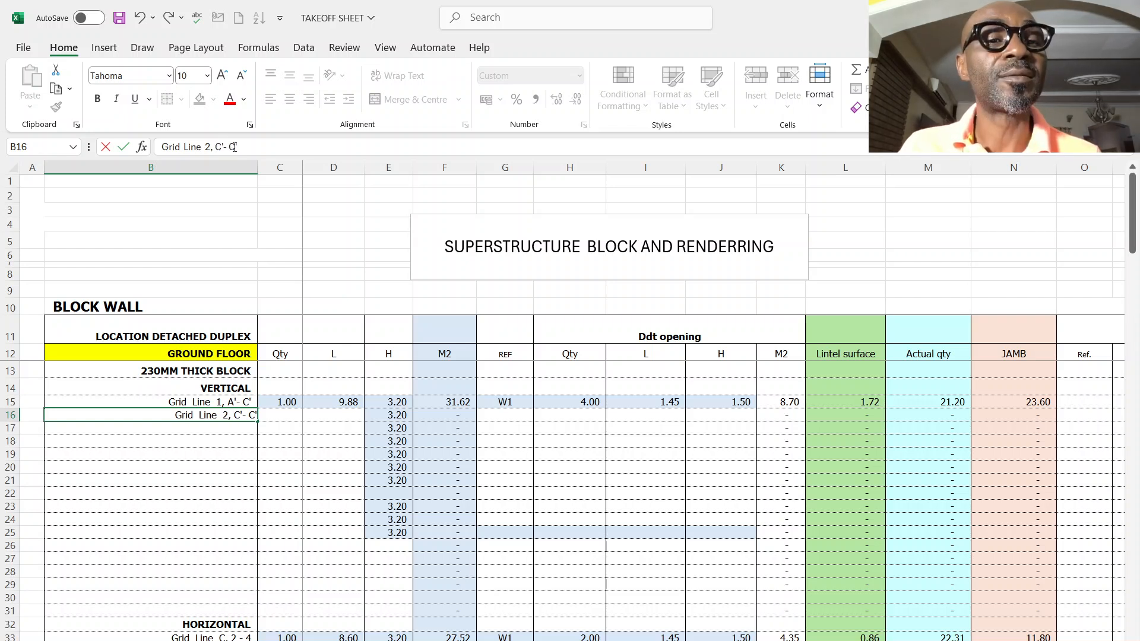
key(BackSpace)
text(B)
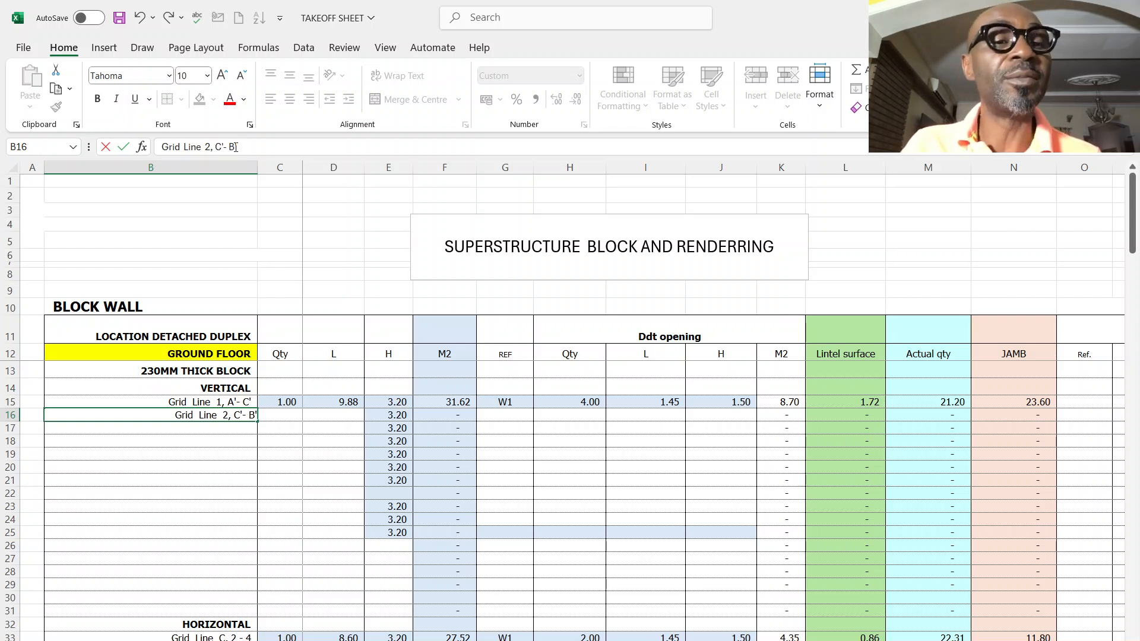
key(BackSpace)
key(Return)
Enter quantity 1 and length 4.6 for the Grid Line 2, C- B' wall, checking the kitchen wall's dimension on the AutoCAD plan.
click(287, 416)
text(1)
click(348, 412)
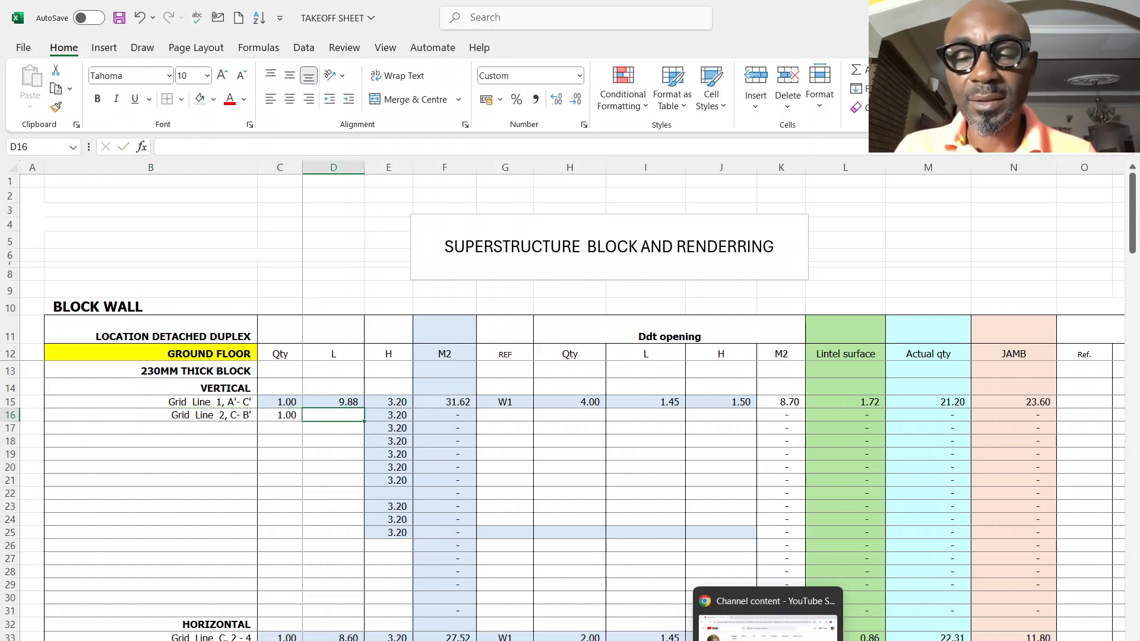
mouse_move(833, 640)
click(988, 630)
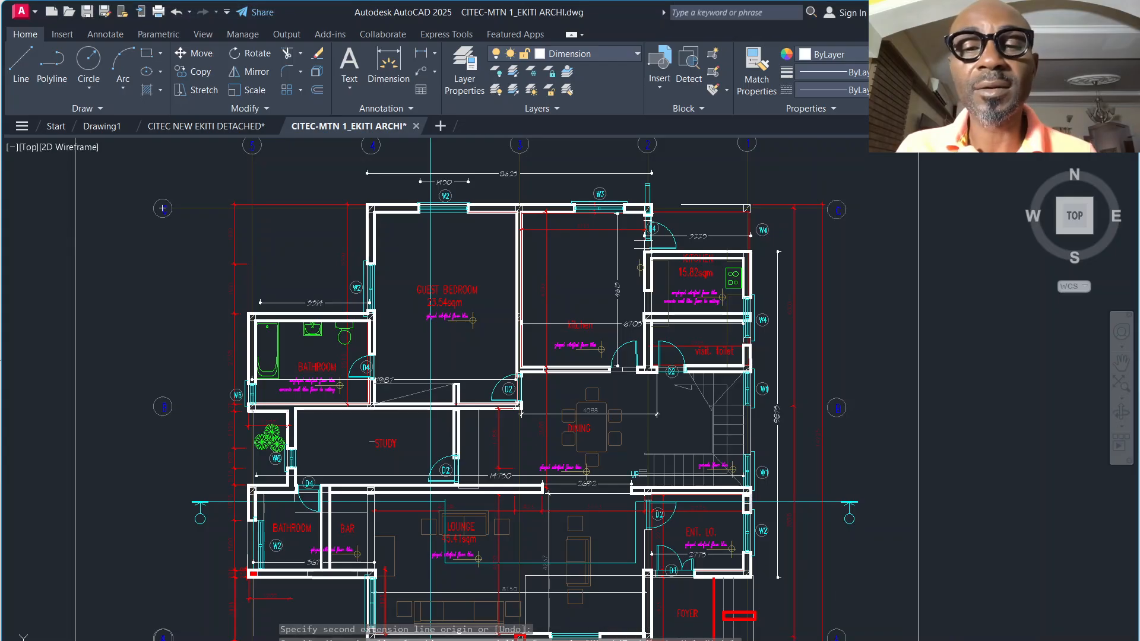
scroll(626, 286, up, 2)
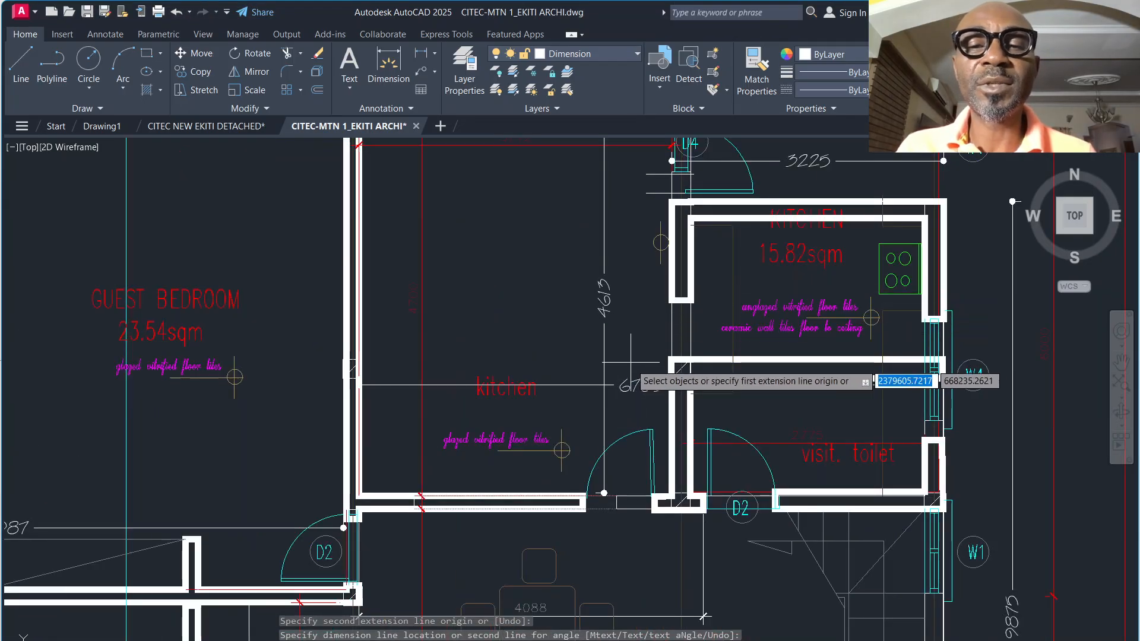
mouse_move(715, 639)
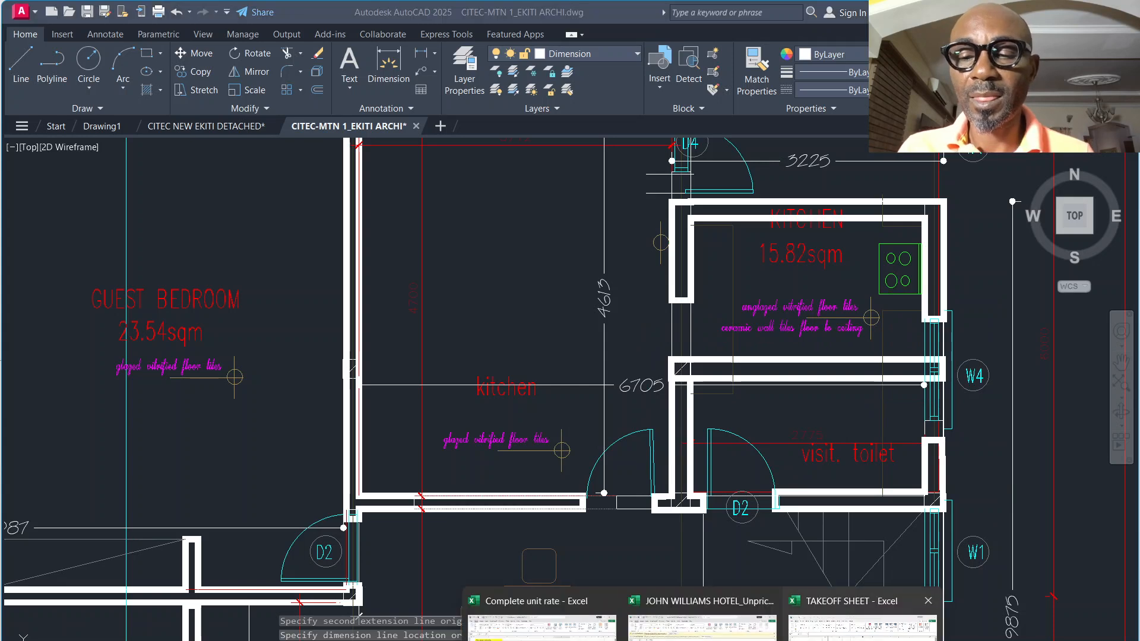
click(890, 614)
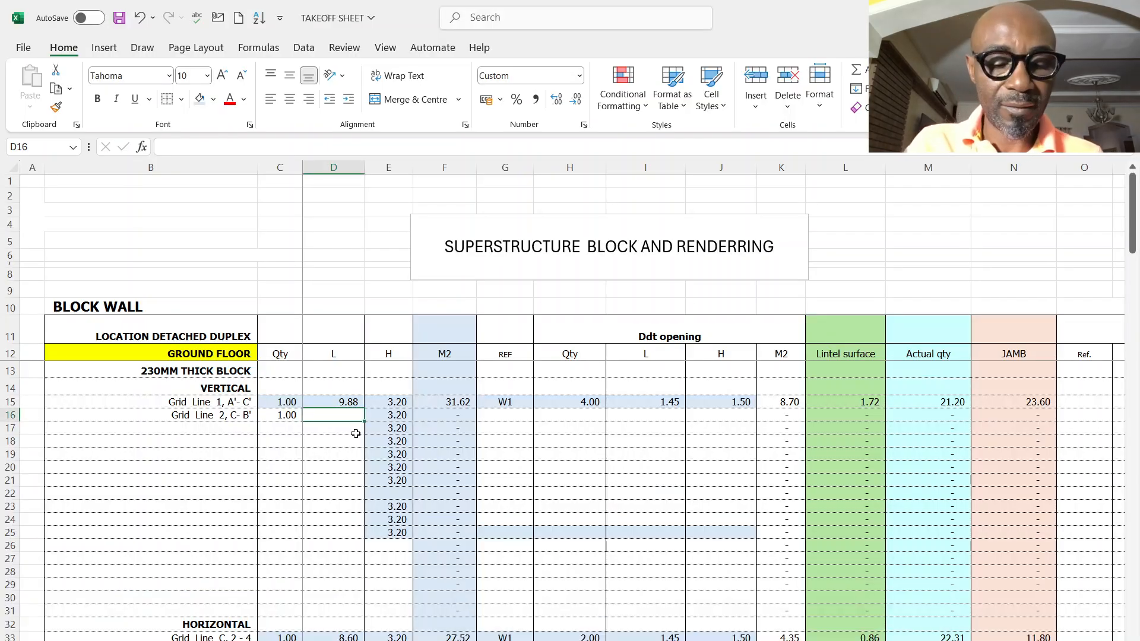
text(4.6)
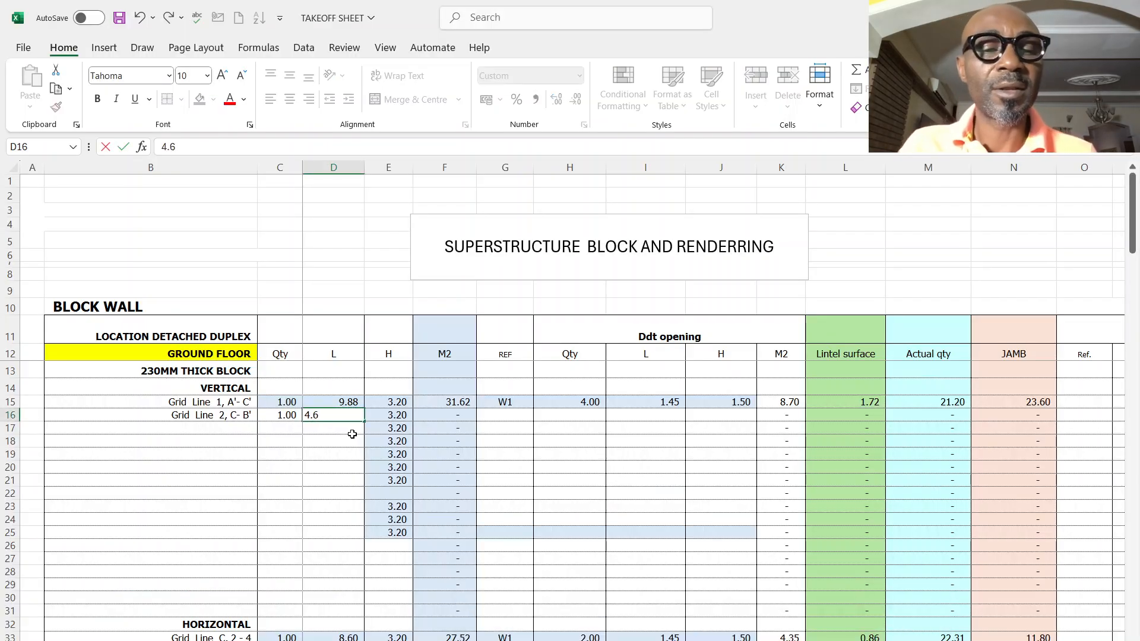
click(421, 431)
click(397, 418)
List D1 and D2 as the opening deductions for the Grid Line 2 wall, on consecutive rows with quantity 1 each.
click(512, 420)
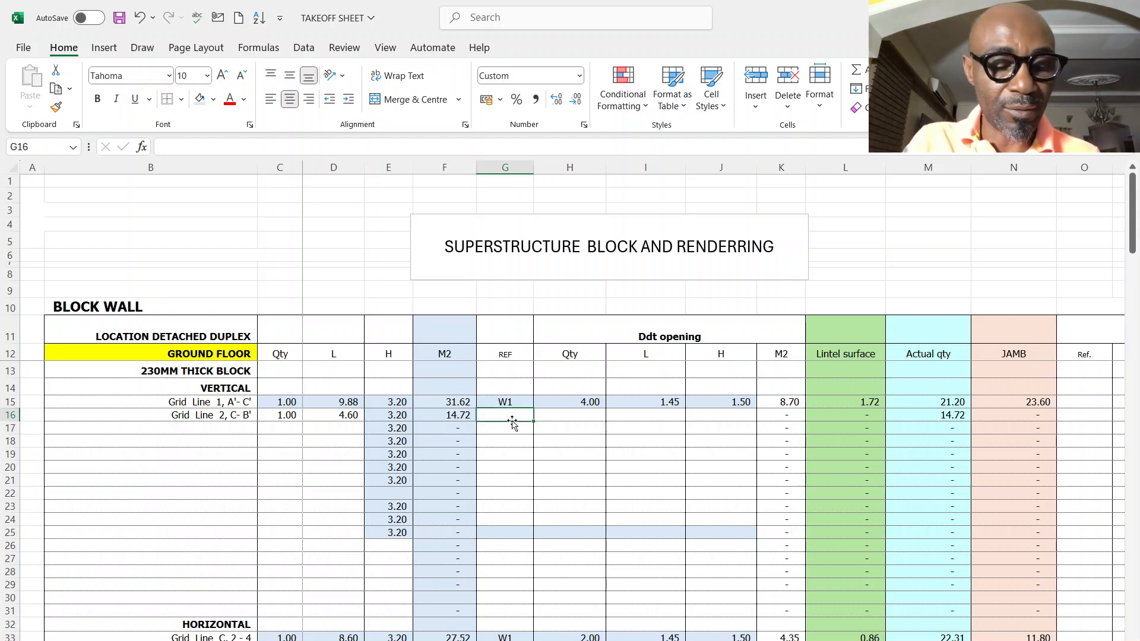
text(D1)
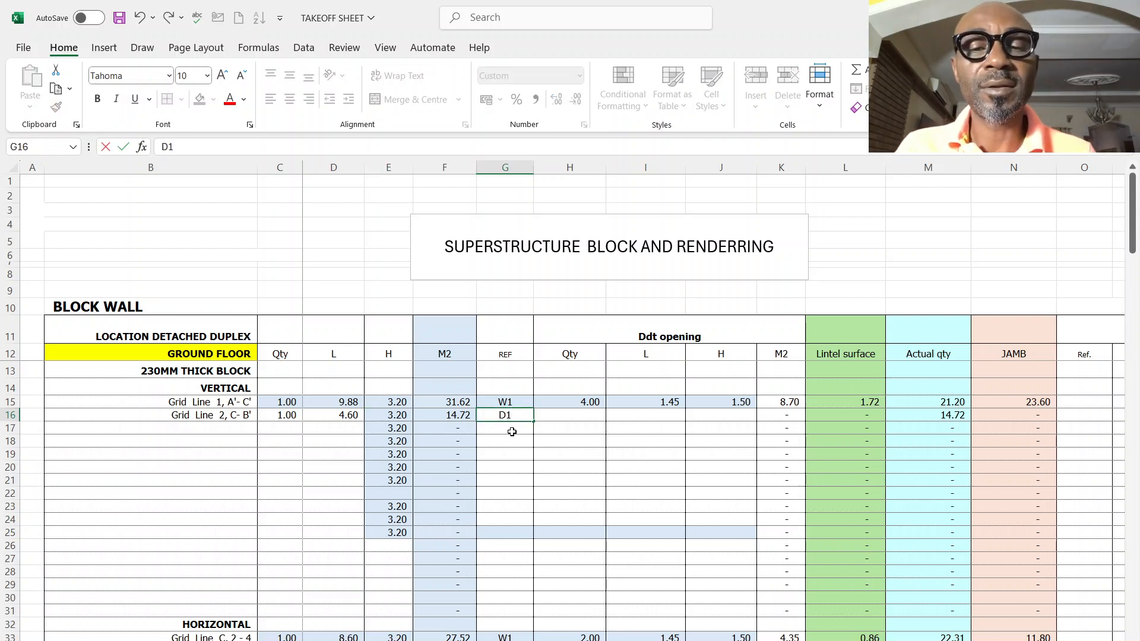
click(511, 432)
text(D2)
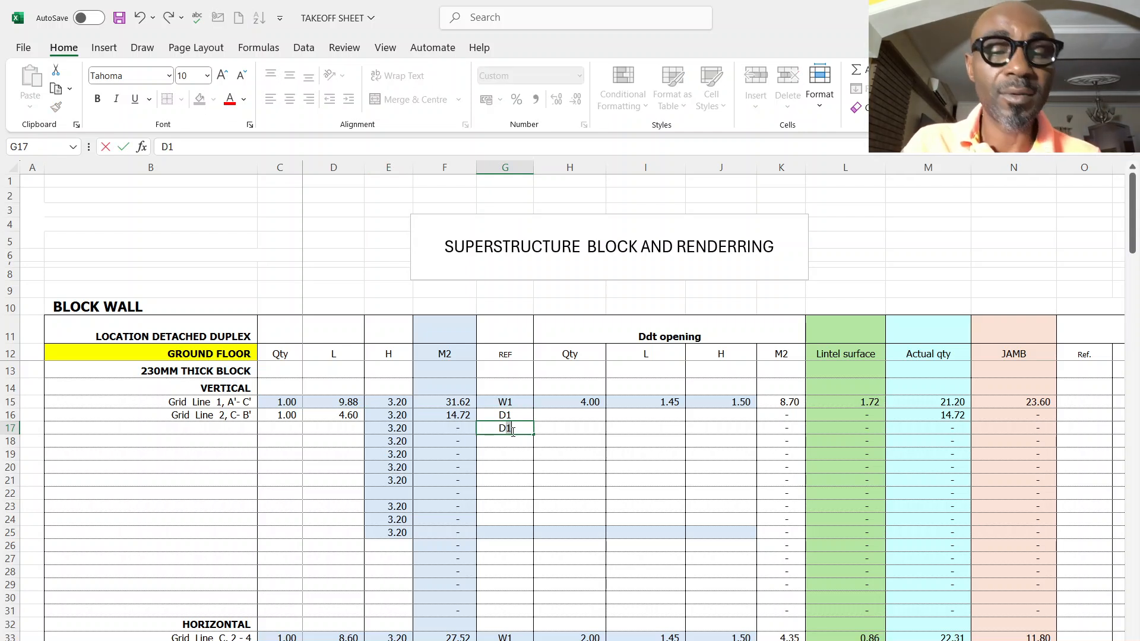
click(583, 414)
text(1)
key(Return)
text(1)
key(Return)
key(Return)
Set the D1 opening to length 0.9 and height 2.1, and the D2 opening to length 0.75 with the same height.
click(631, 419)
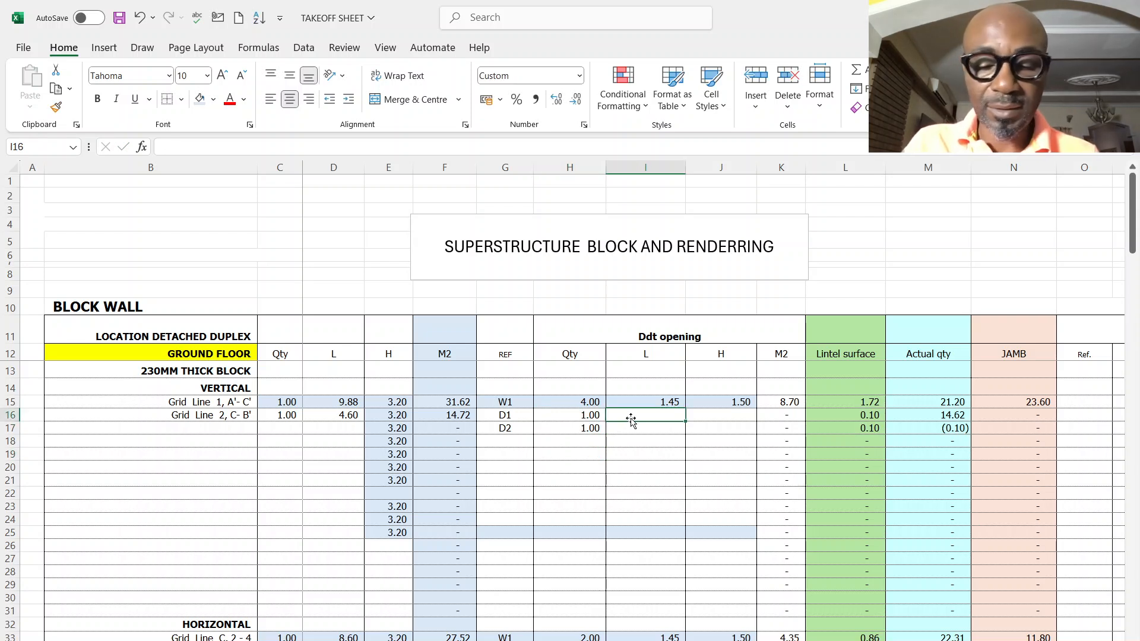
text(.9)
key(Tab)
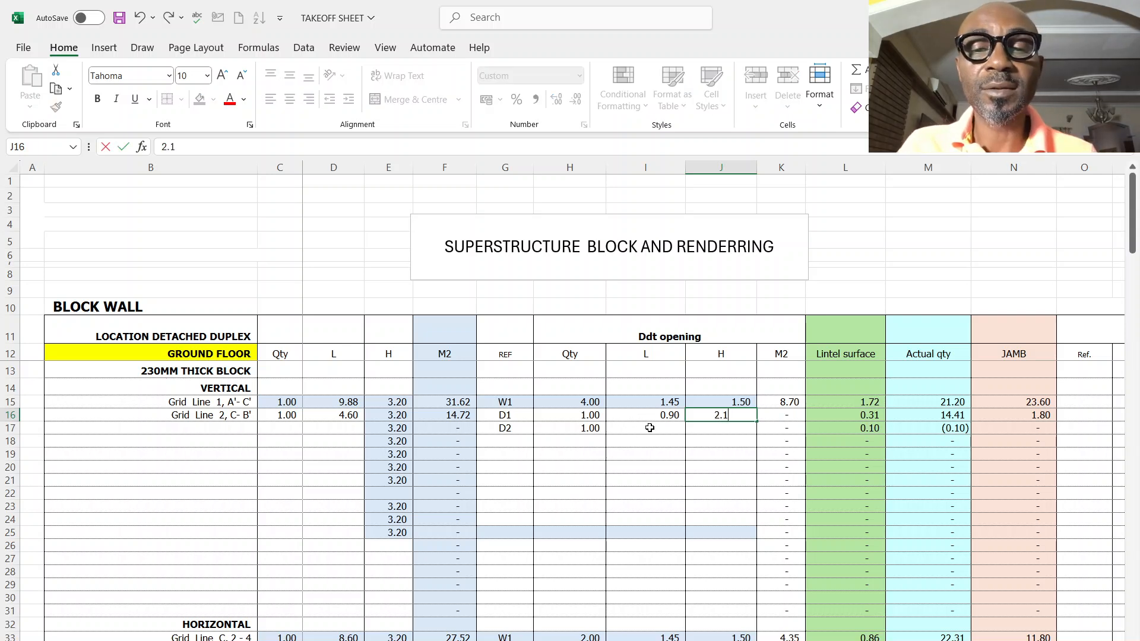
text(2.1)
click(649, 427)
text(.75)
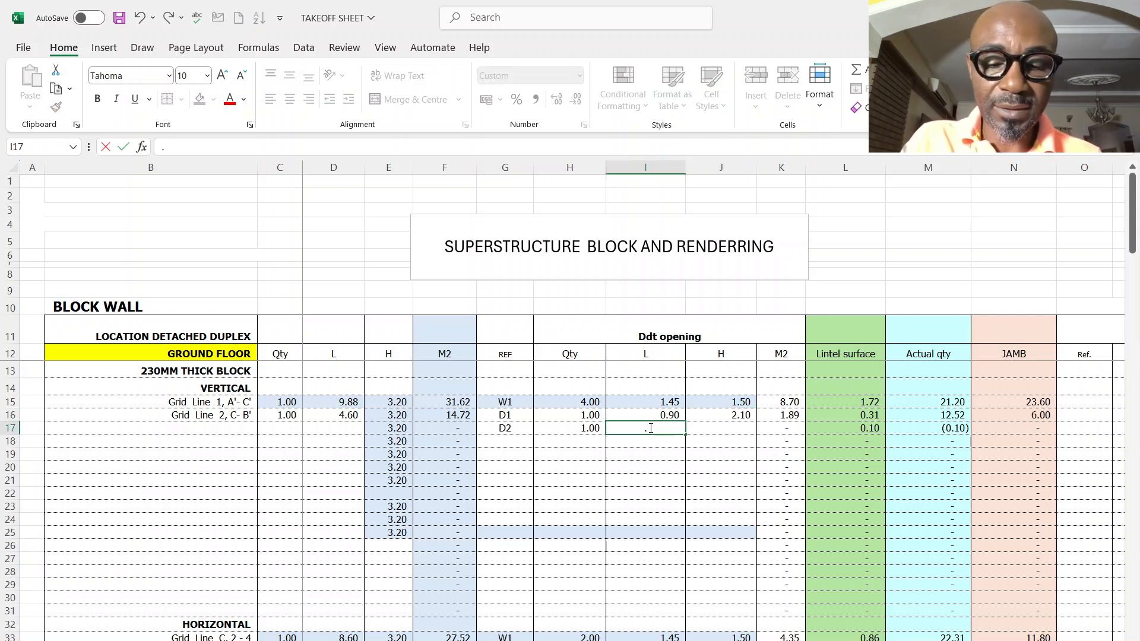
click(731, 418)
drag(758, 423, 758, 434)
click(712, 467)
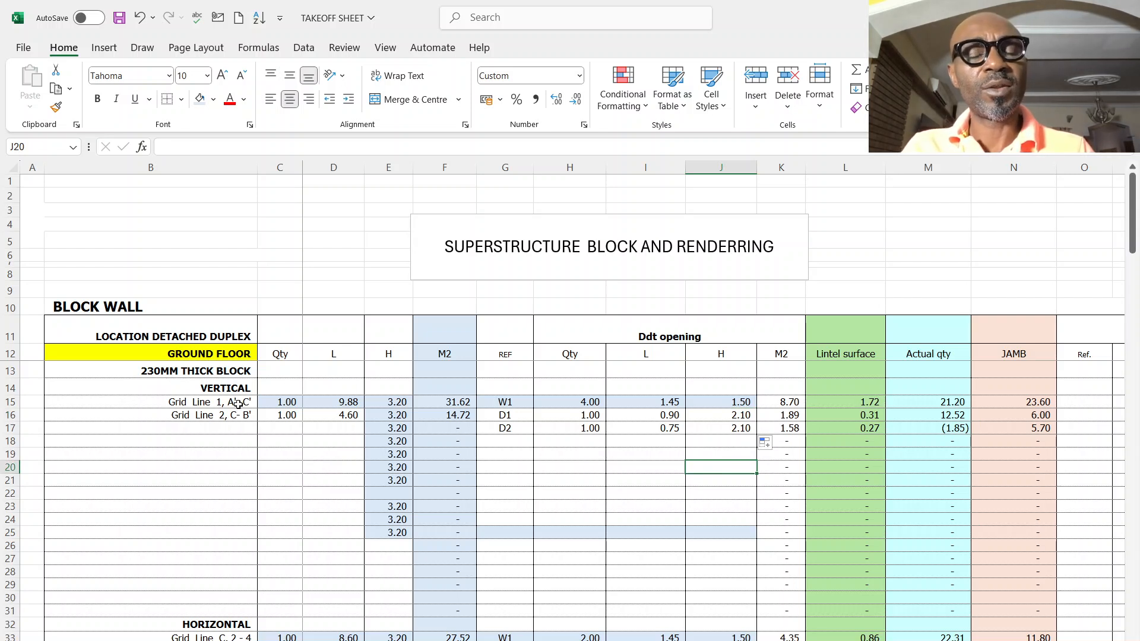
Copy the block wall entries in B15:K45 into the Rendering table, starting at its first vertical wall row, B56.
scroll(504, 419, down, 2)
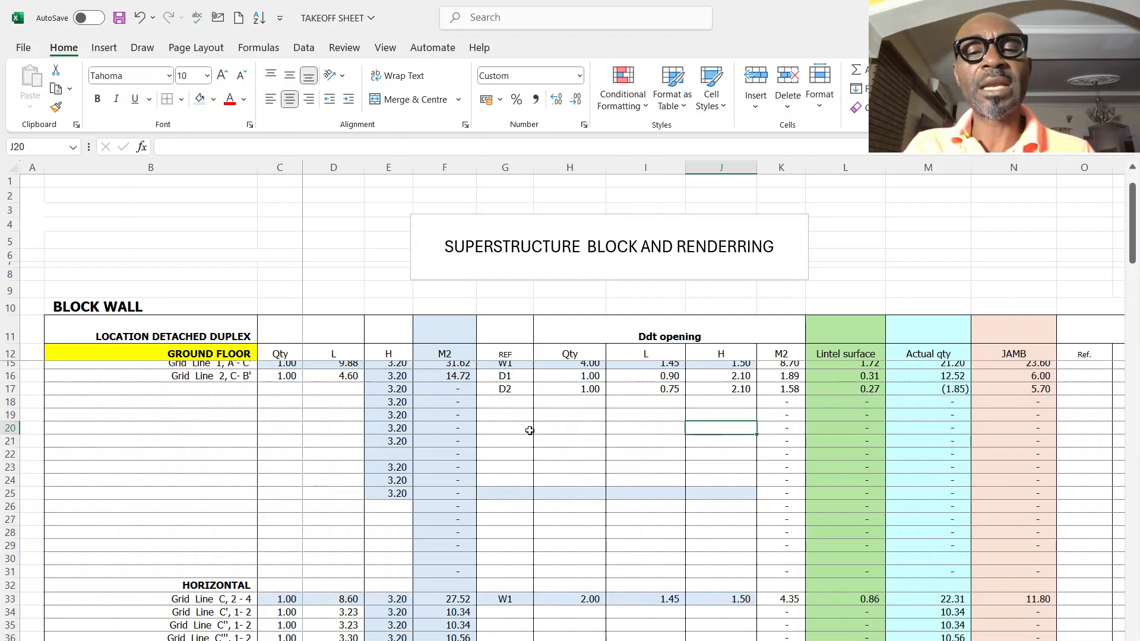
scroll(341, 453, down, 4)
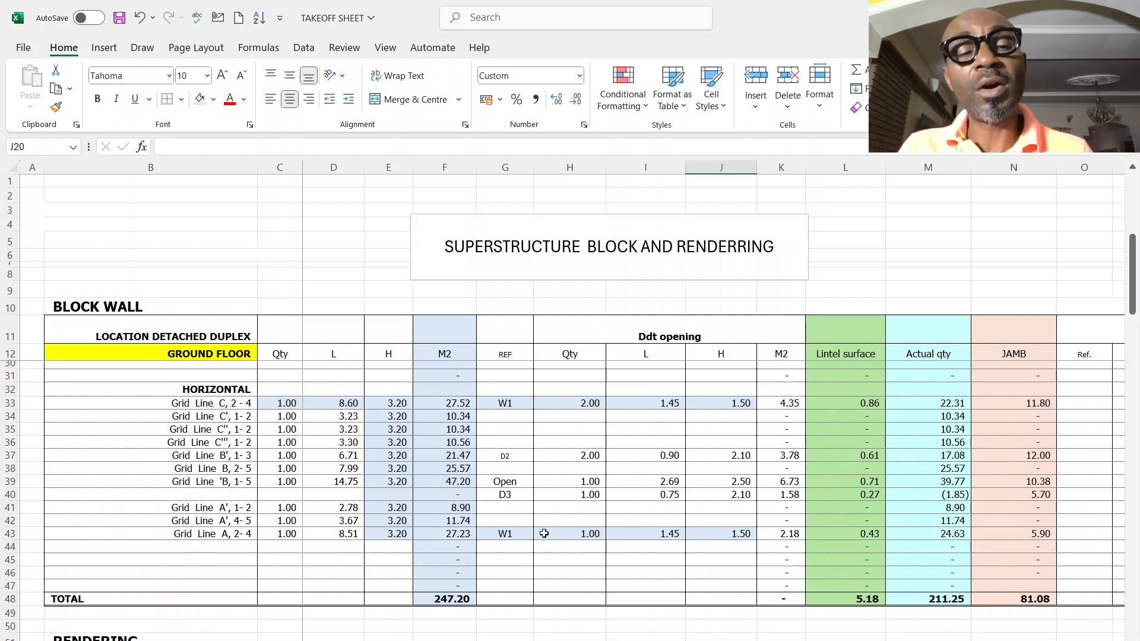
scroll(535, 542, up, 2)
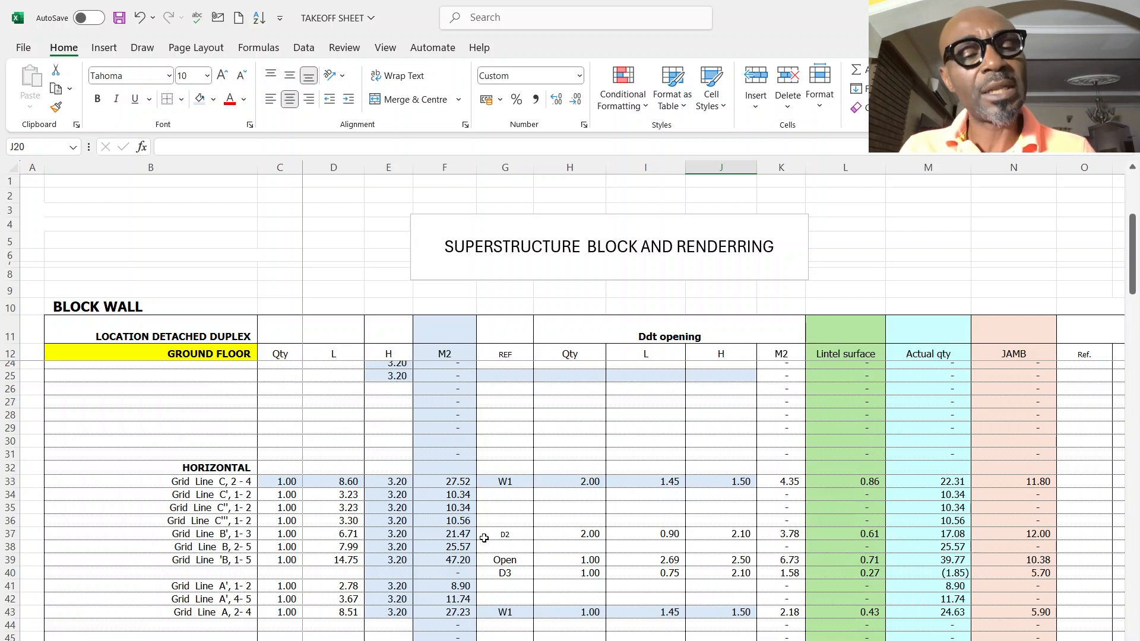
scroll(483, 538, up, 4)
scroll(484, 534, down, 6)
scroll(484, 538, up, 6)
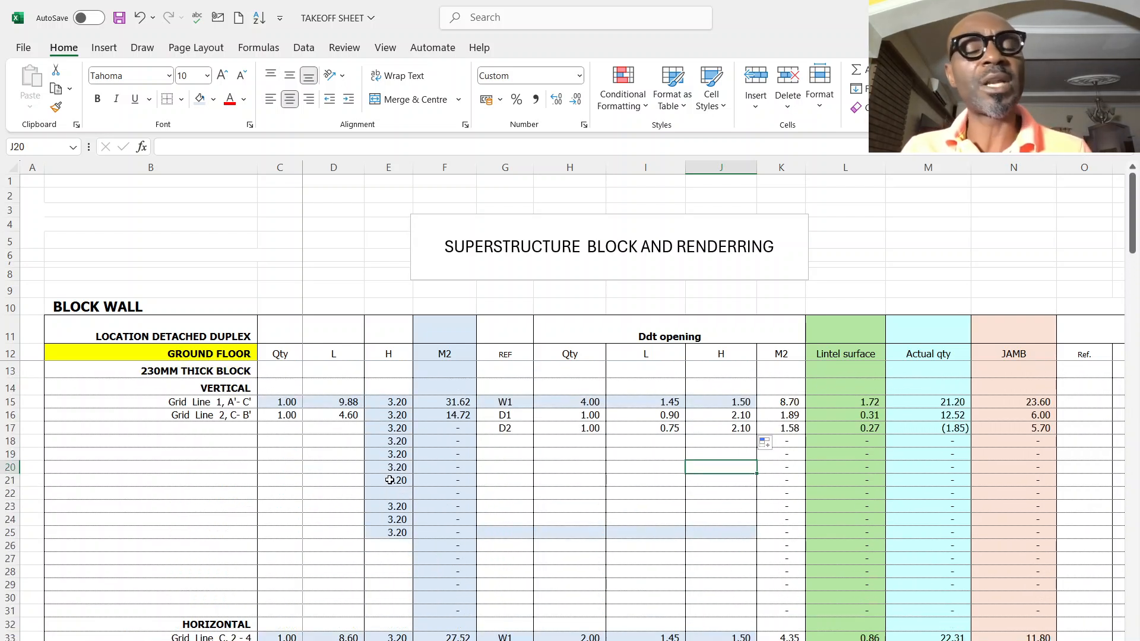
drag(90, 404, 784, 537)
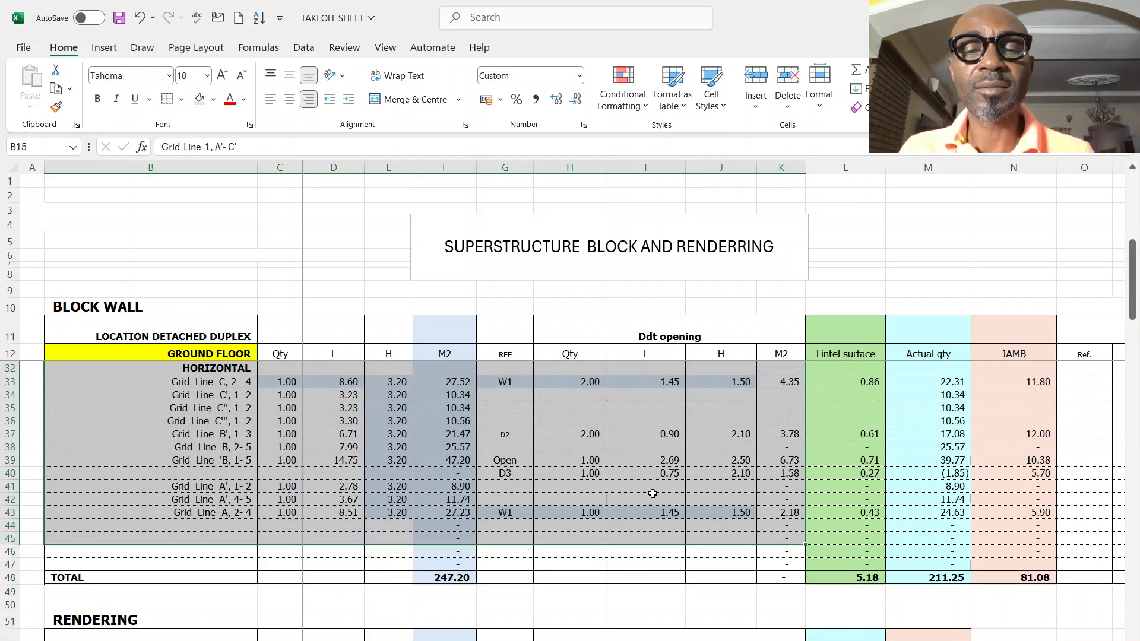
right_click(653, 497)
click(680, 257)
scroll(372, 490, up, 6)
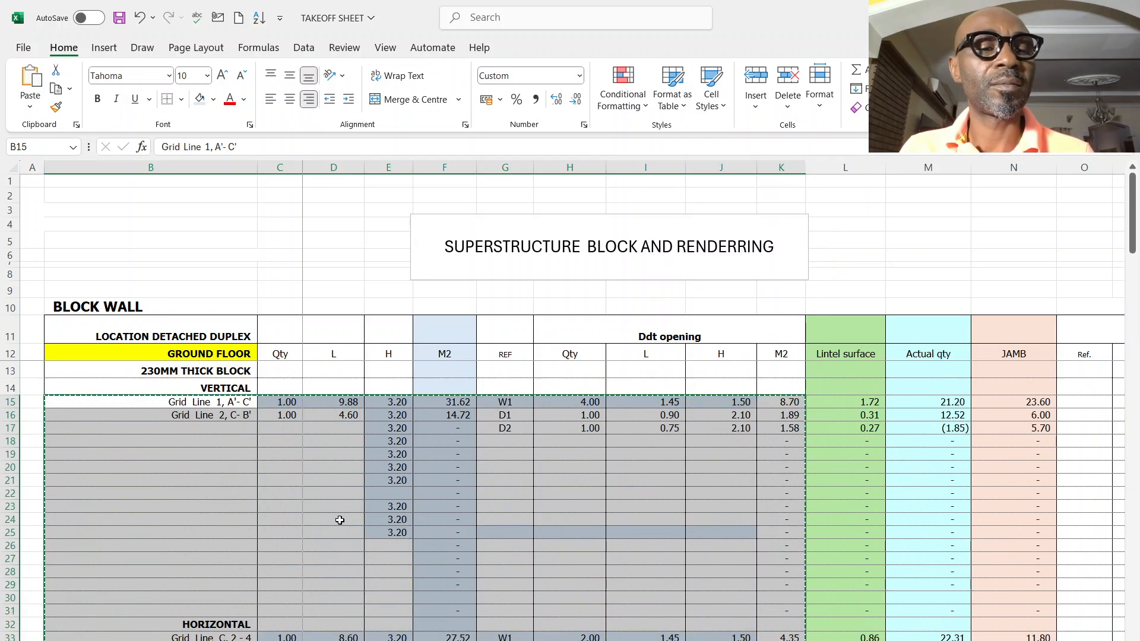
scroll(257, 545, down, 6)
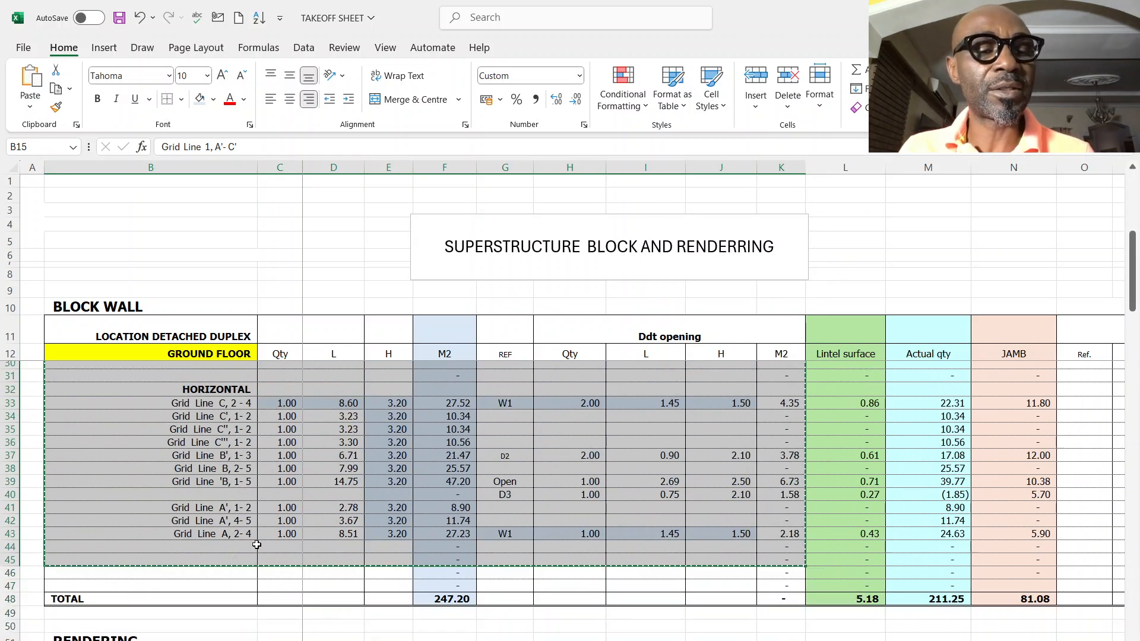
scroll(257, 545, down, 8)
click(82, 387)
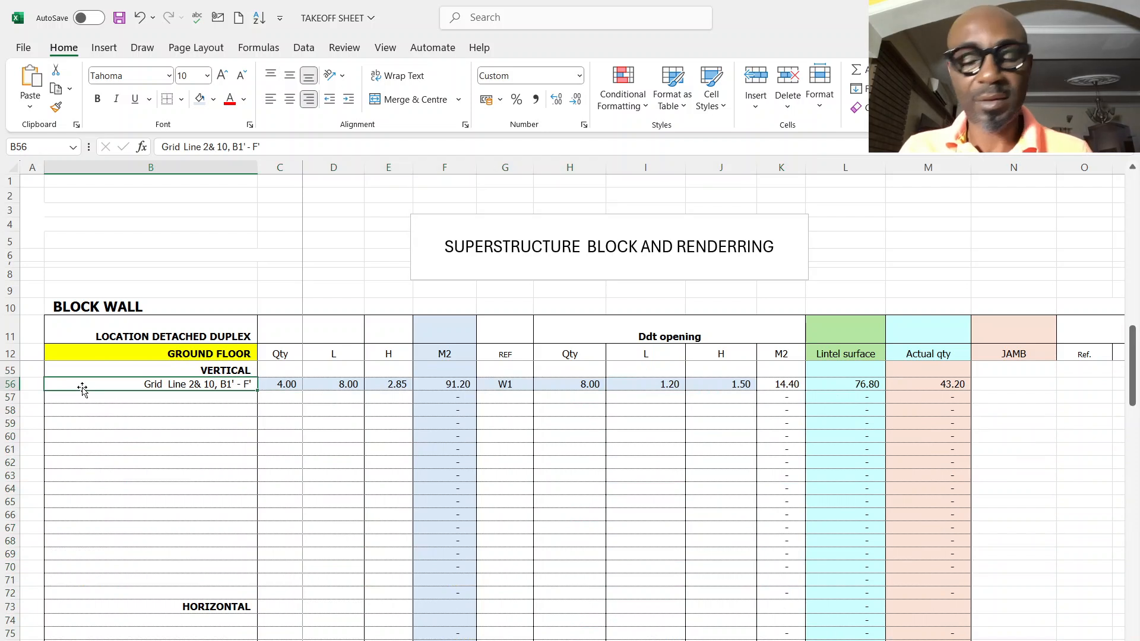
key(Return)
click(230, 485)
scroll(295, 437, down, 1)
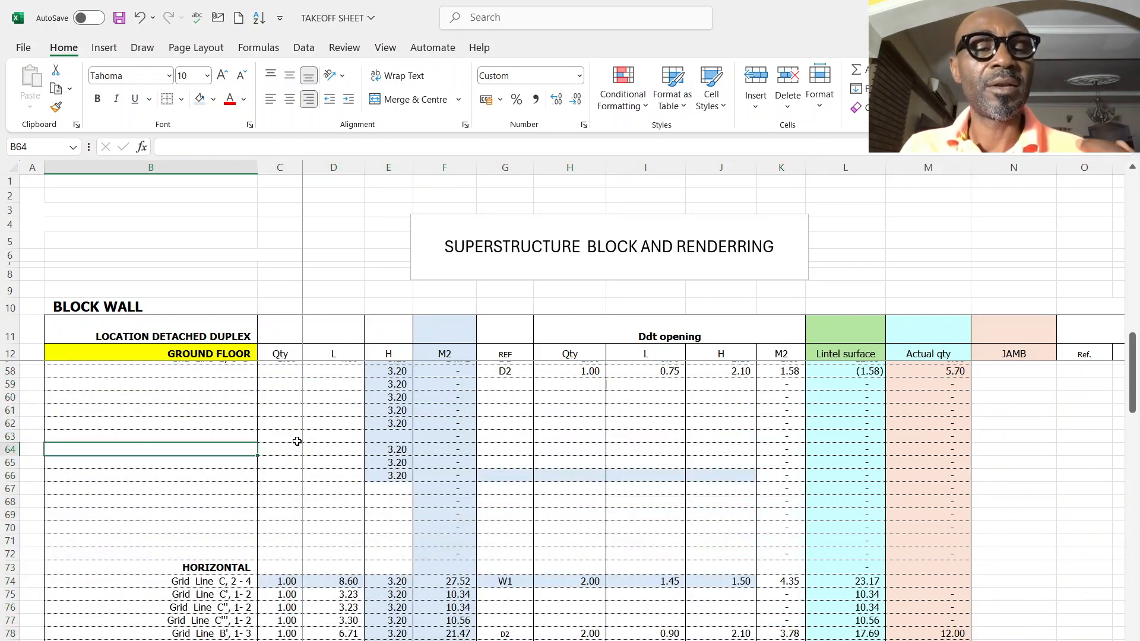
In the Rendering table, set the Grid Line 1 wall's quantity to 2 and its W1 opening quantity to 8.
scroll(313, 448, up, 3)
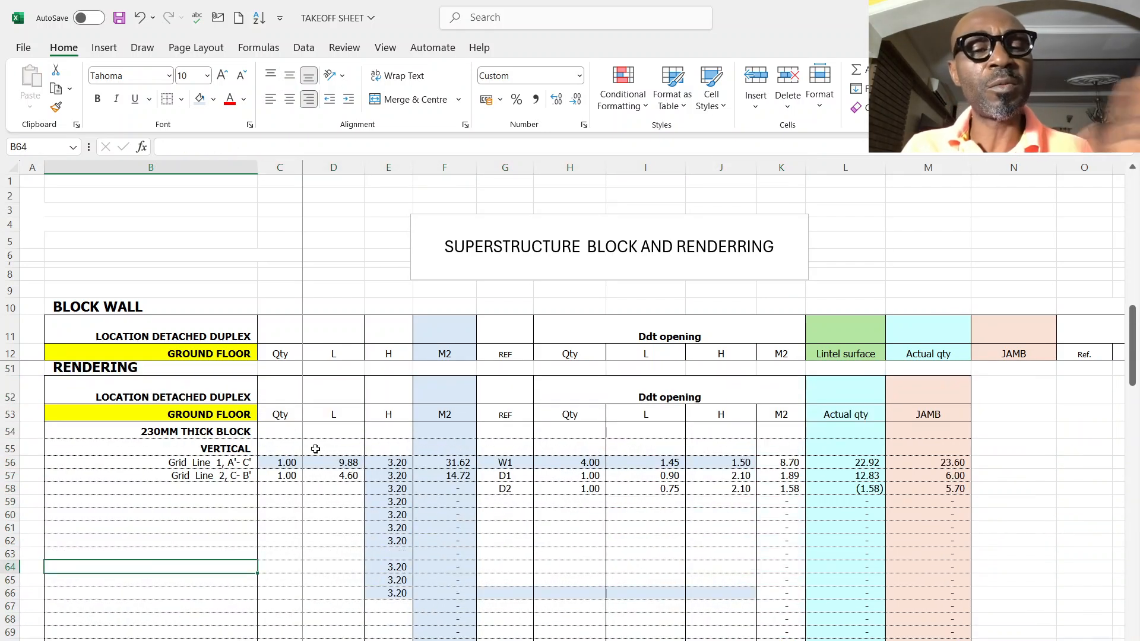
click(277, 462)
text(2)
click(283, 501)
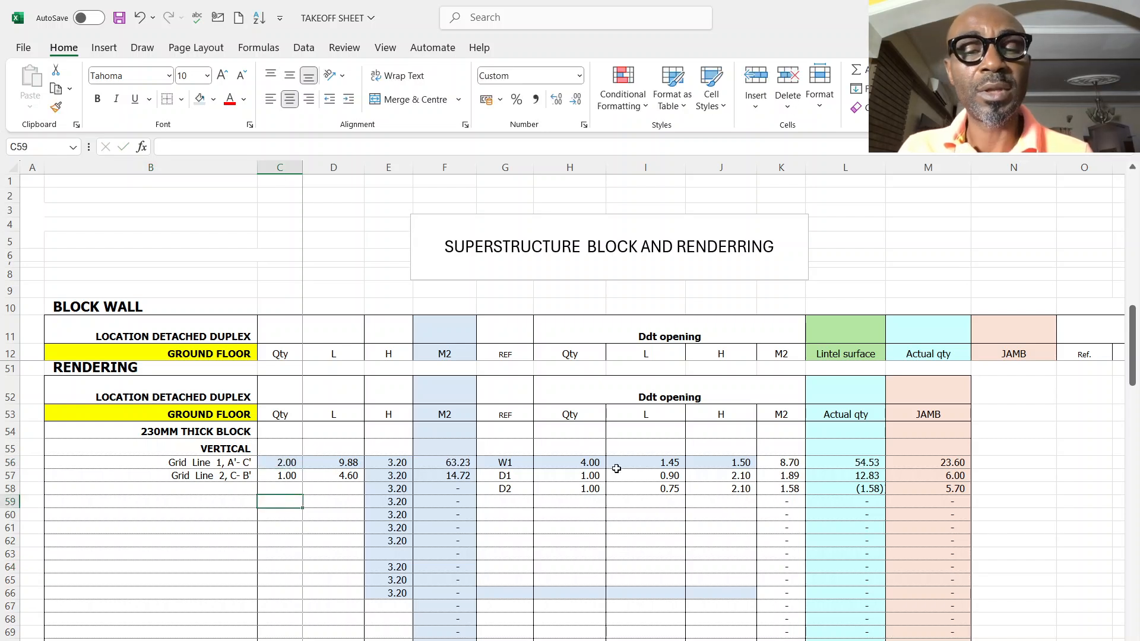
click(585, 463)
text(8)
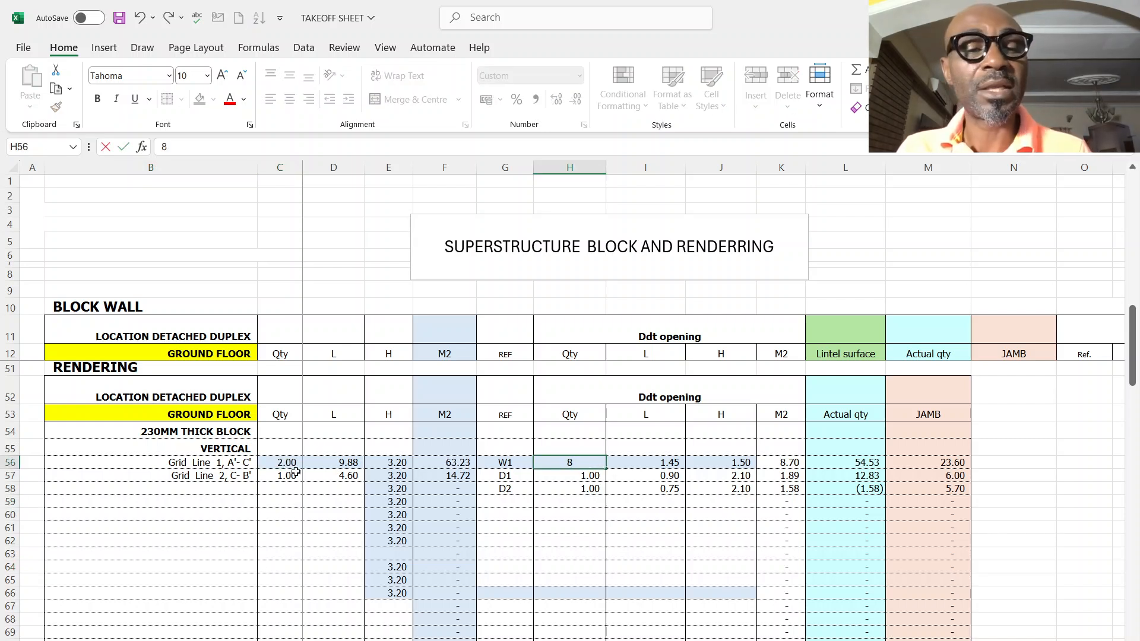
In the Rendering table, set the Grid Line 2 wall's quantity to 2 and its D1 opening quantity to 2.
click(288, 475)
text(2)
click(457, 475)
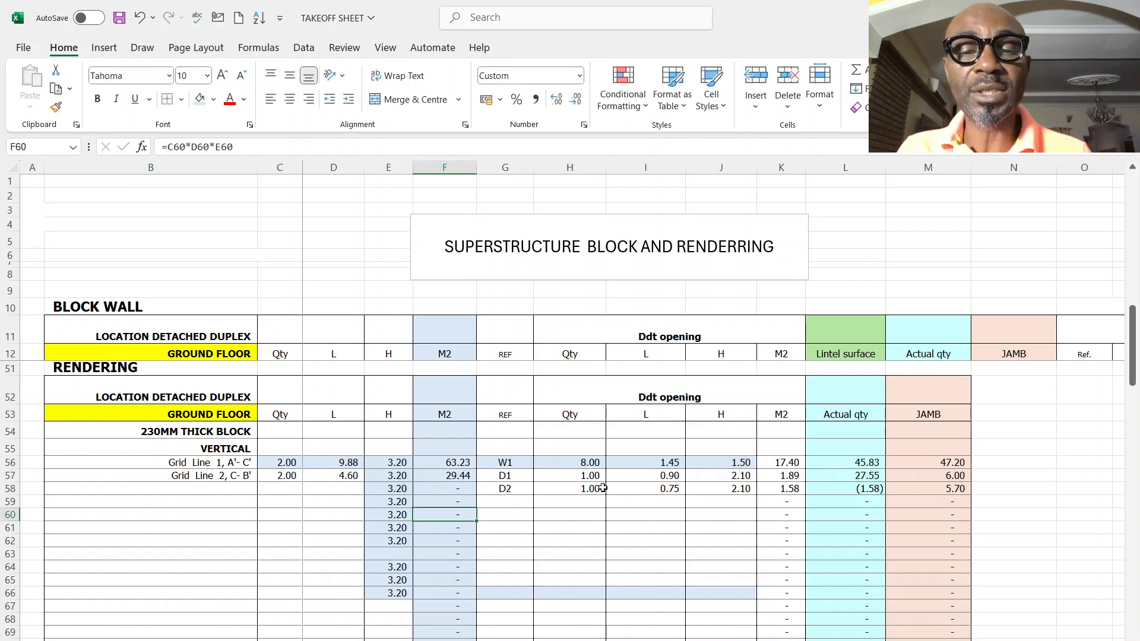
click(596, 478)
text(2)
key(Return)
click(594, 527)
Set the rendering quantity of the horizontal wall Grid Line C, 2 - 4 to 2 and fill it down to Grid Line 'B, 1- 5.
scroll(575, 534, down, 4)
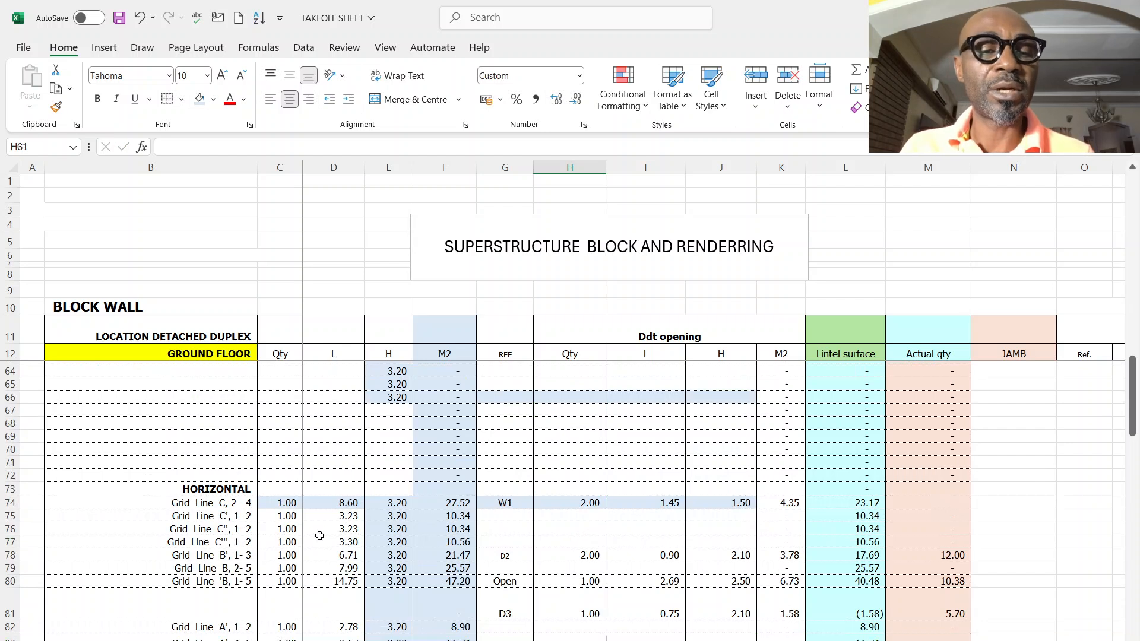
click(282, 505)
text(2)
key(Return)
click(287, 503)
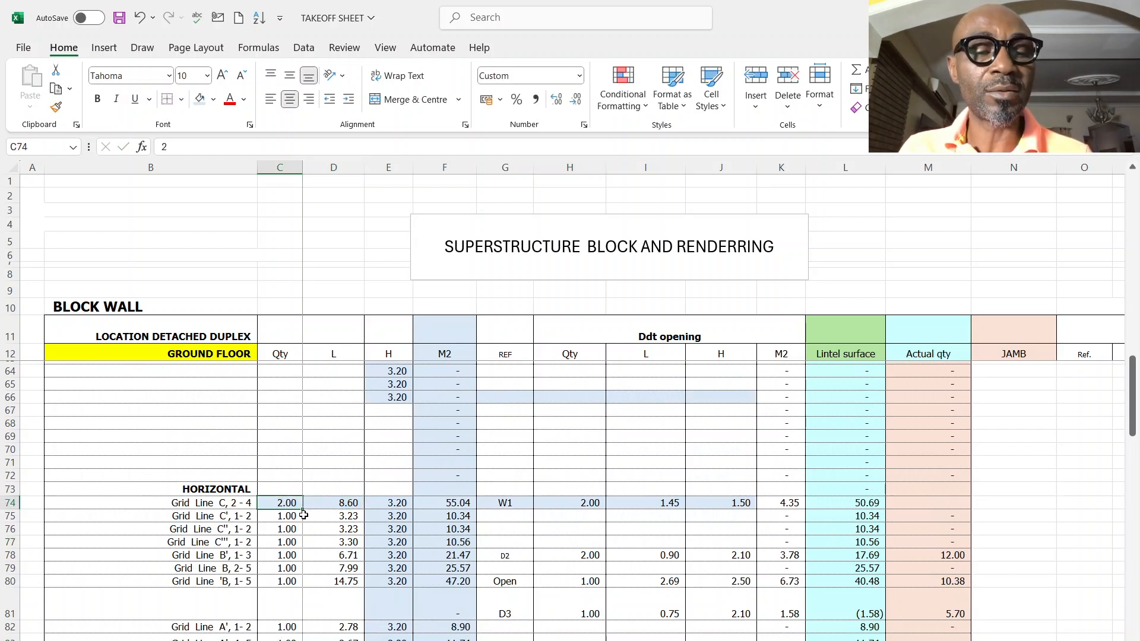
drag(304, 512, 299, 586)
Set the rendering quantity of the horizontal wall Grid Line A', 1- 2 to 2 and fill it down to Grid Line A, 2- 4.
click(291, 626)
text(2)
key(Return)
key(Right)
scroll(291, 623, down, 3)
click(290, 511)
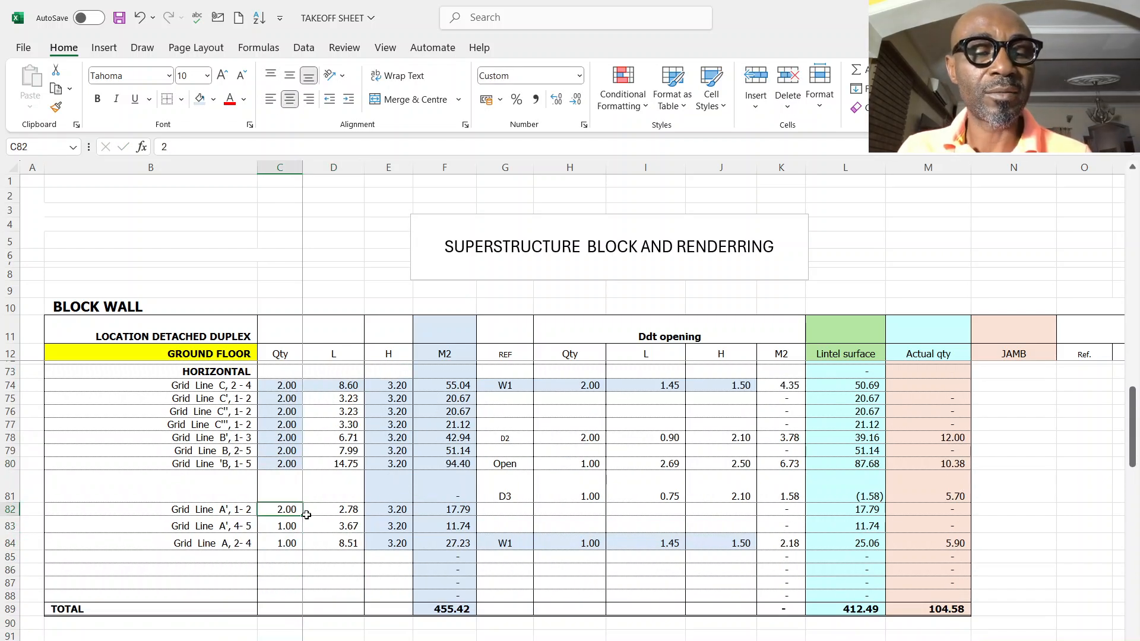
drag(300, 518, 301, 547)
In the horizontal rendering rows, set the Grid Line C W1 opening quantity to 4, the D2 quantity to 4 and the Open quantity to 2.
scroll(300, 547, up, 4)
click(589, 542)
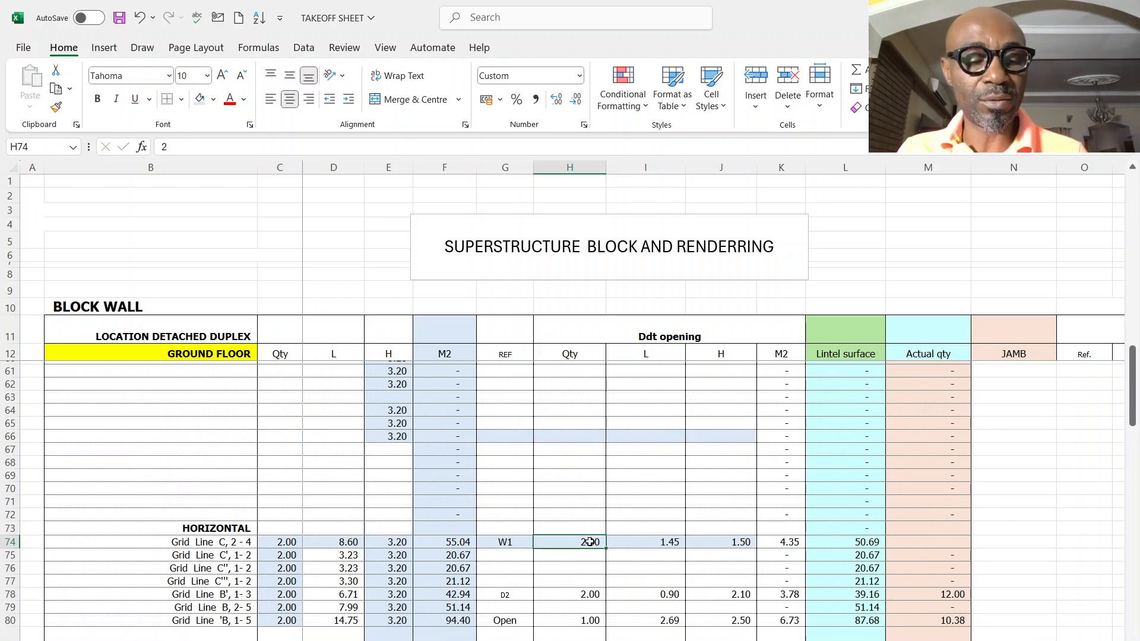
text(4)
click(591, 595)
text(4)
click(608, 623)
click(590, 621)
text(2)
key(Return)
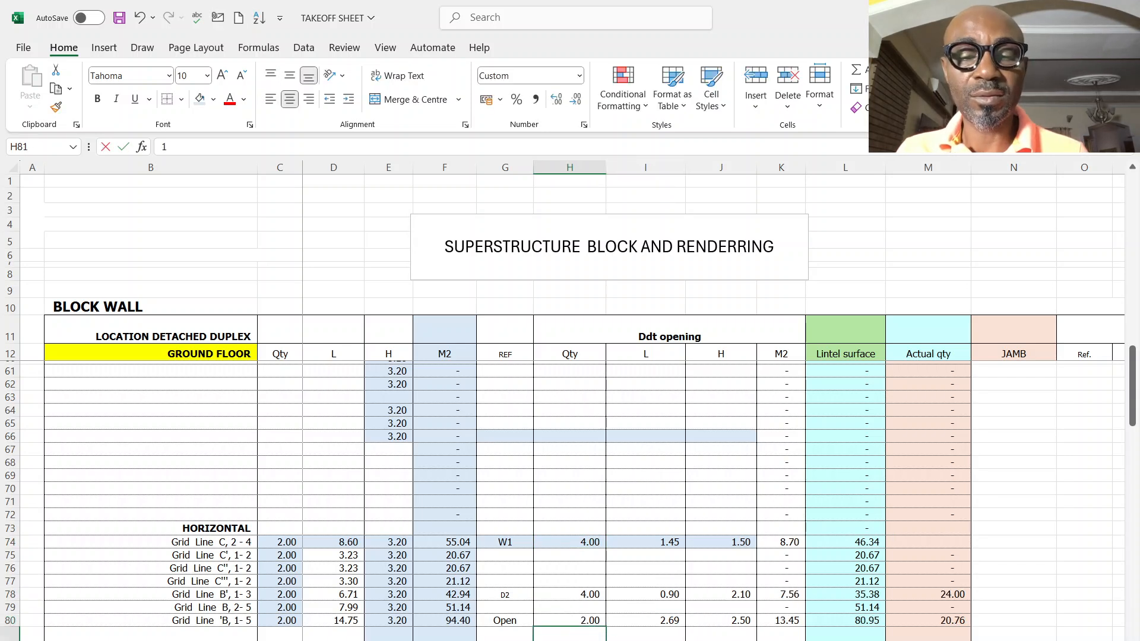
Set the D3 opening quantity and the Grid Line A W1 opening quantity to 2 in the Rendering table.
text(2)
scroll(641, 628, down, 3)
click(587, 582)
text(2)
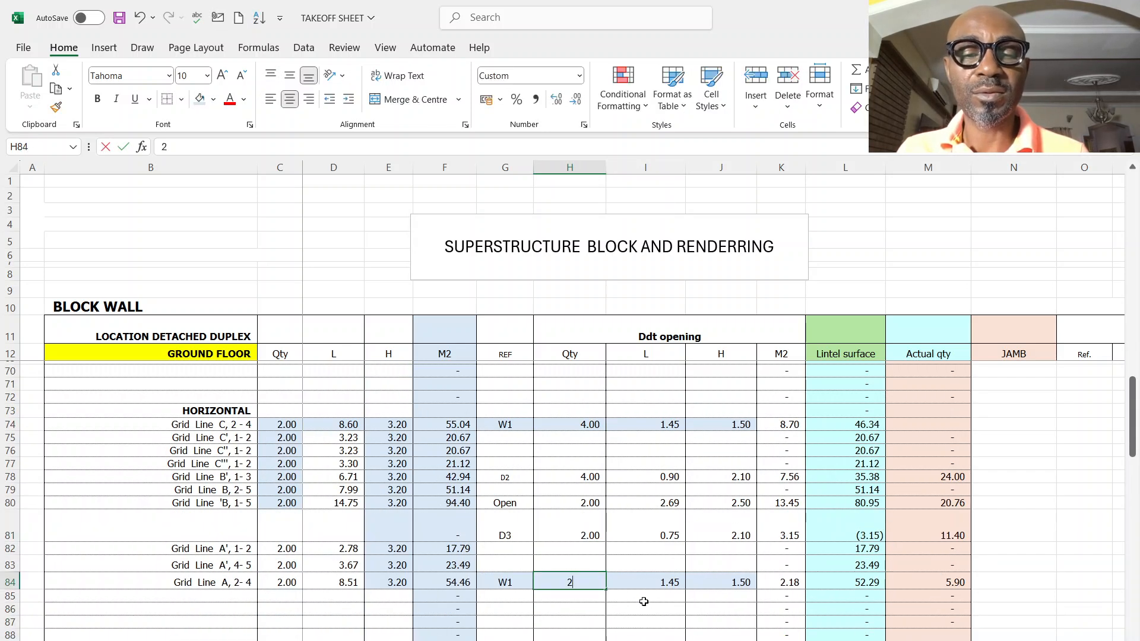
click(618, 598)
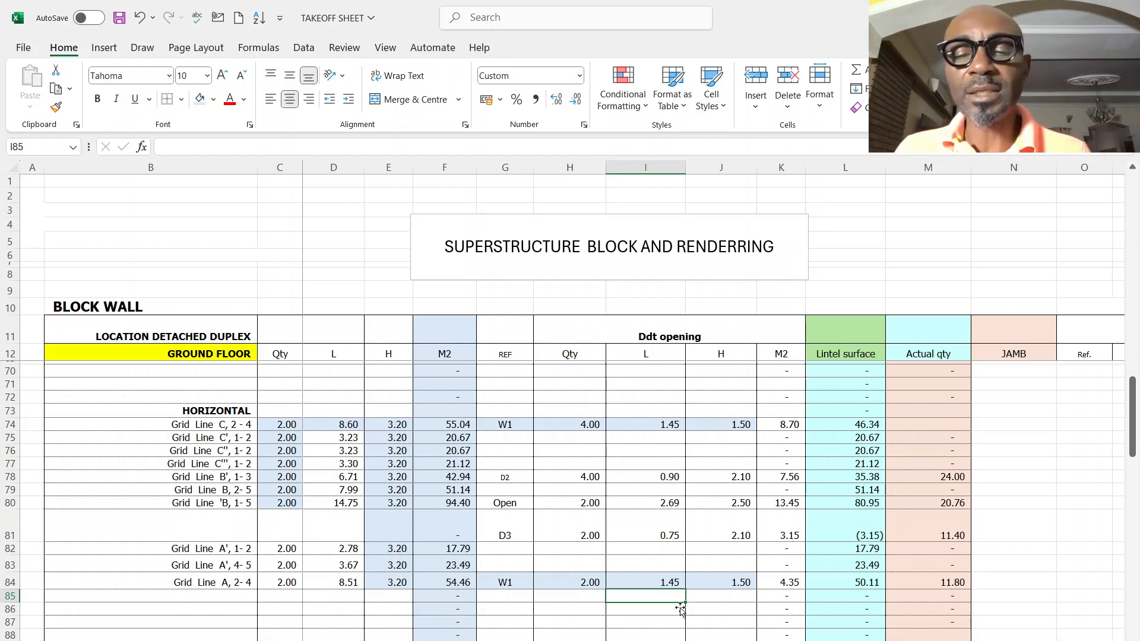
Set the rendering height of the vertical wall Grid Line 1, A'- C' to 2.85 and fill it down the vertical rows to row 66.
scroll(342, 476, up, 2)
scroll(342, 476, up, 4)
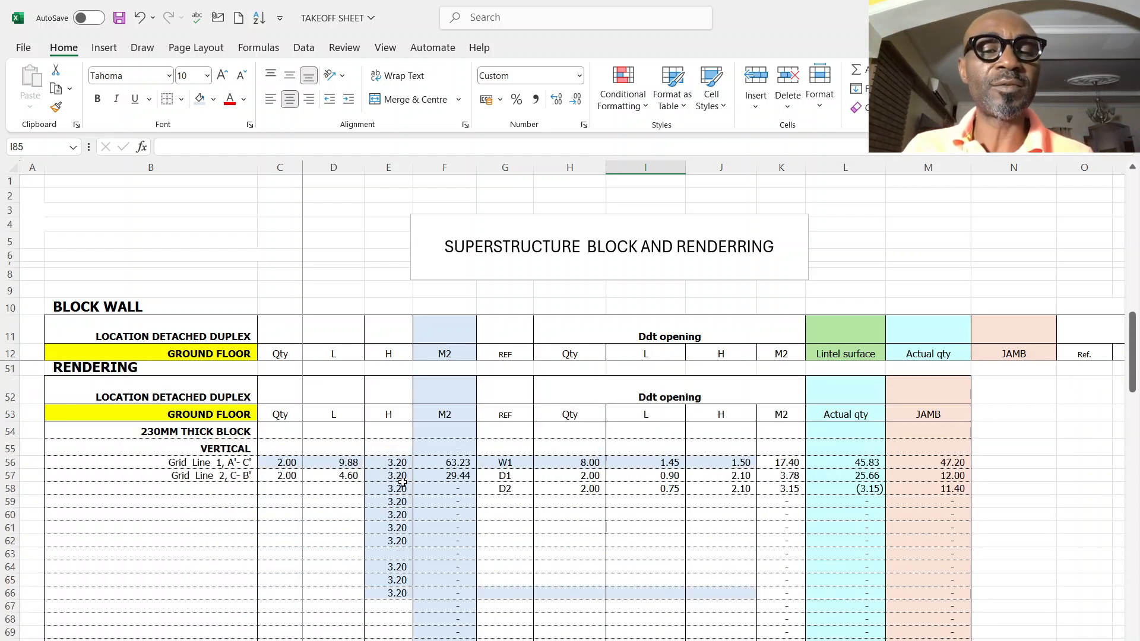
click(399, 467)
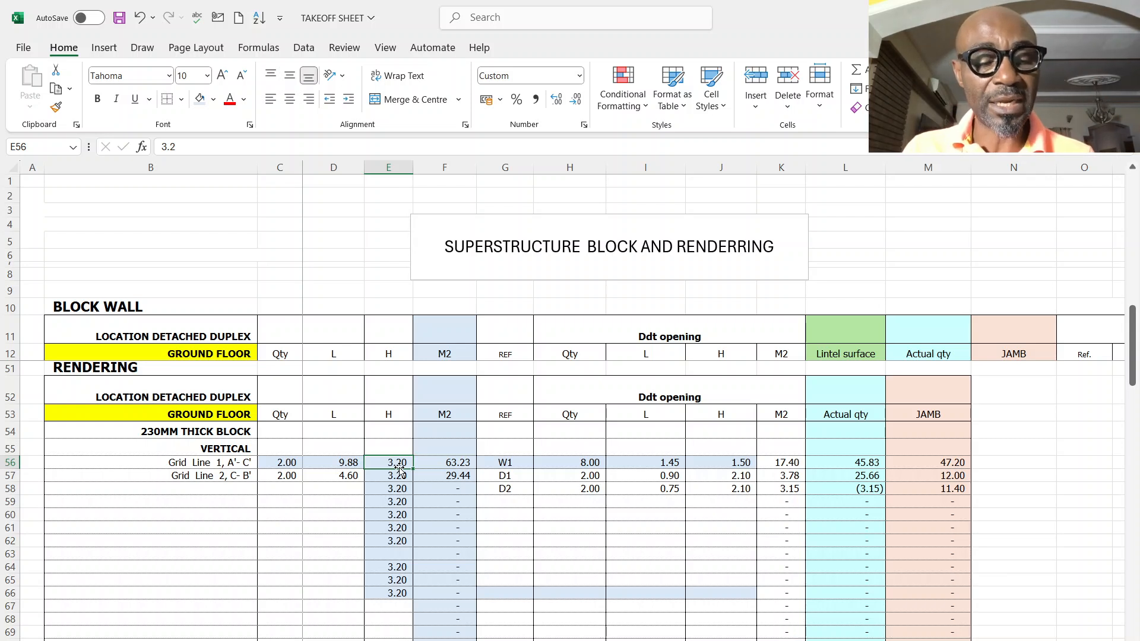
text(2.)
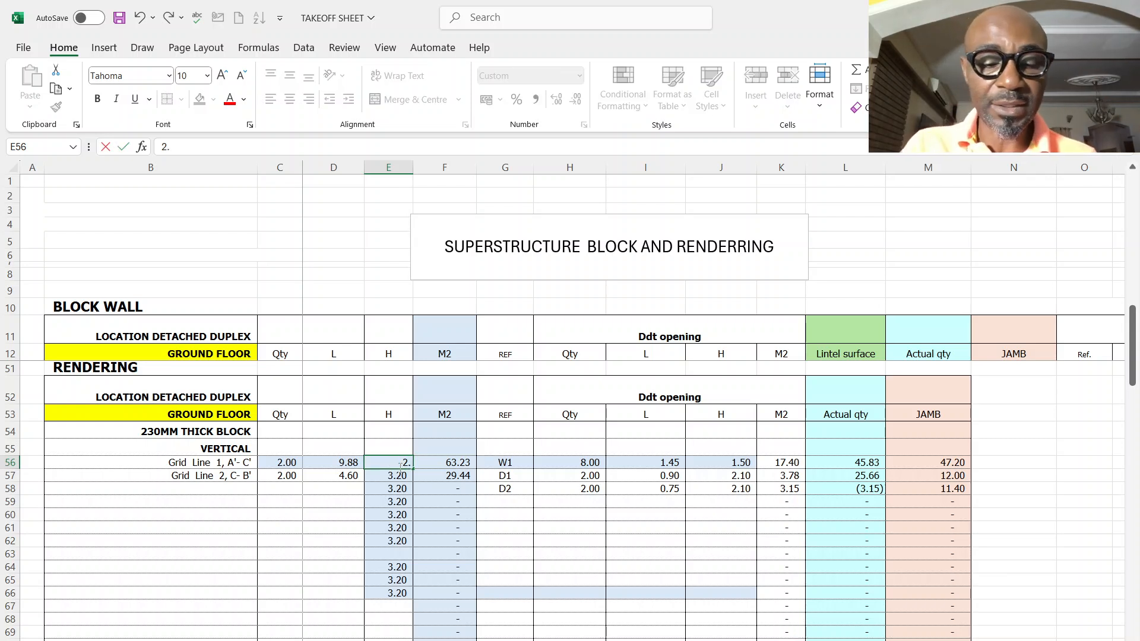
text(85)
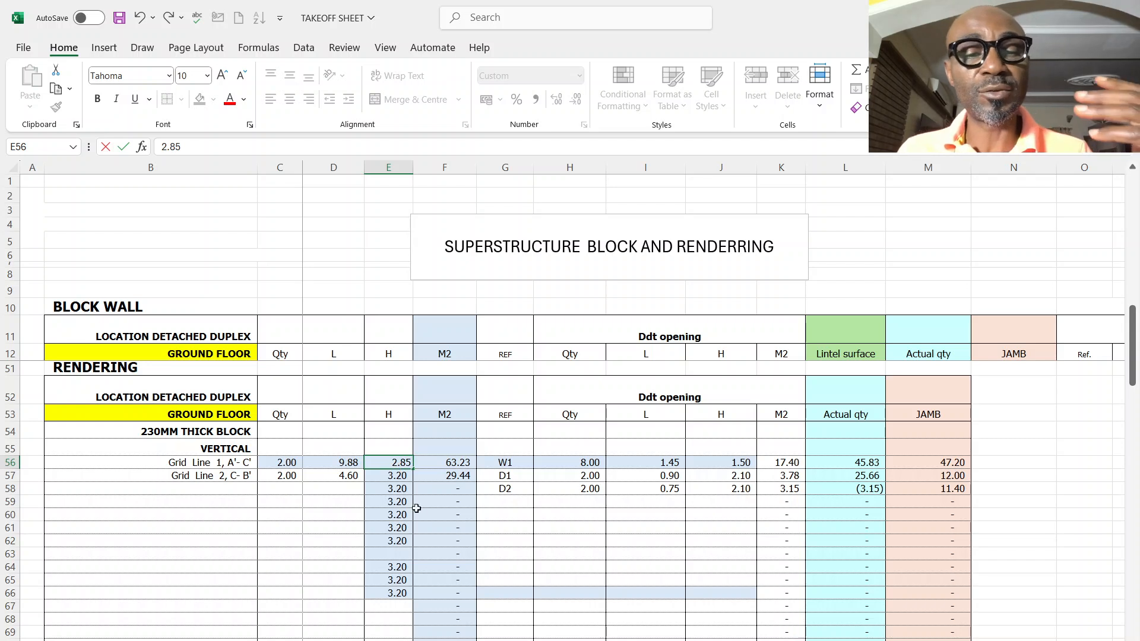
click(393, 503)
click(406, 465)
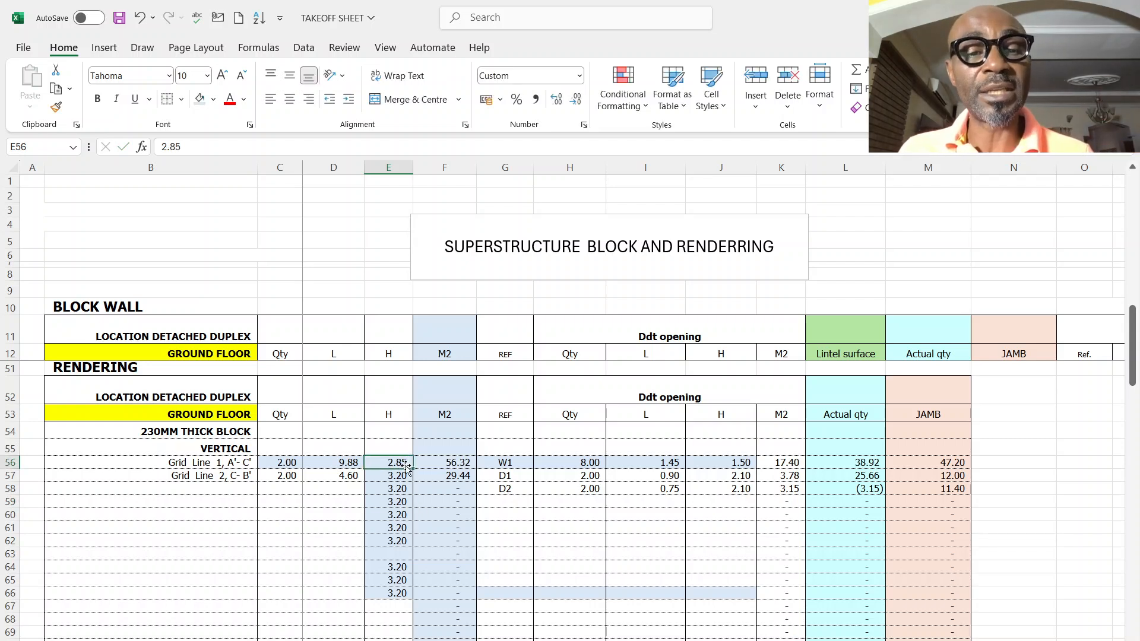
drag(412, 468, 404, 592)
Set the rendering height of the horizontal wall Grid Line C, 2 - 4 to 2.85 and fill it down to Grid Line 'B, 1- 5.
scroll(403, 542, down, 3)
click(403, 542)
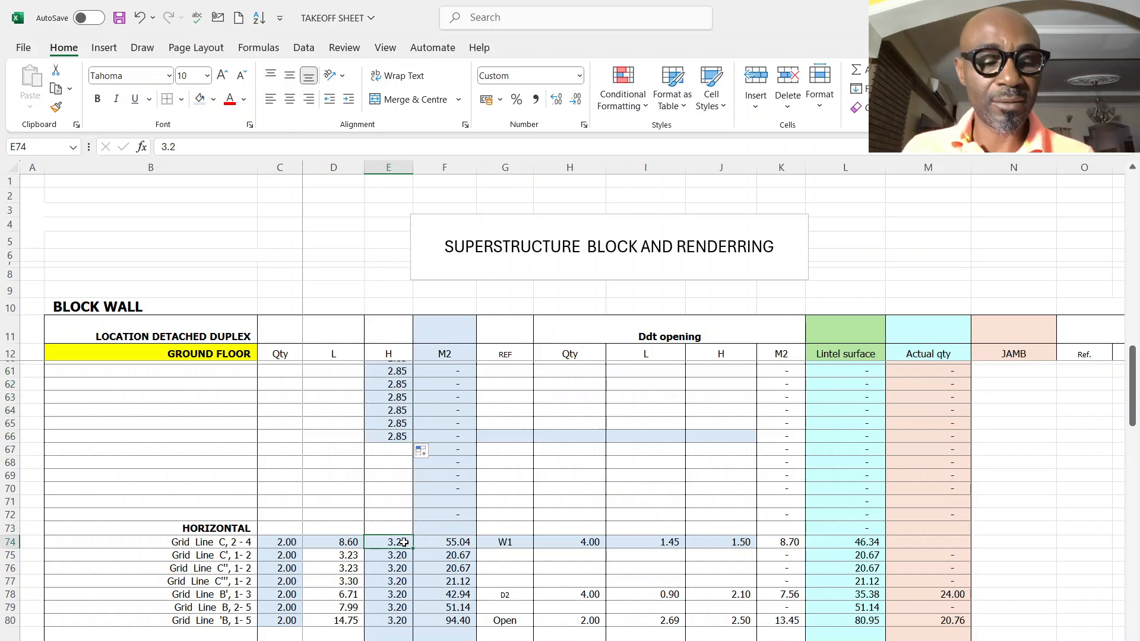
text(2.8)
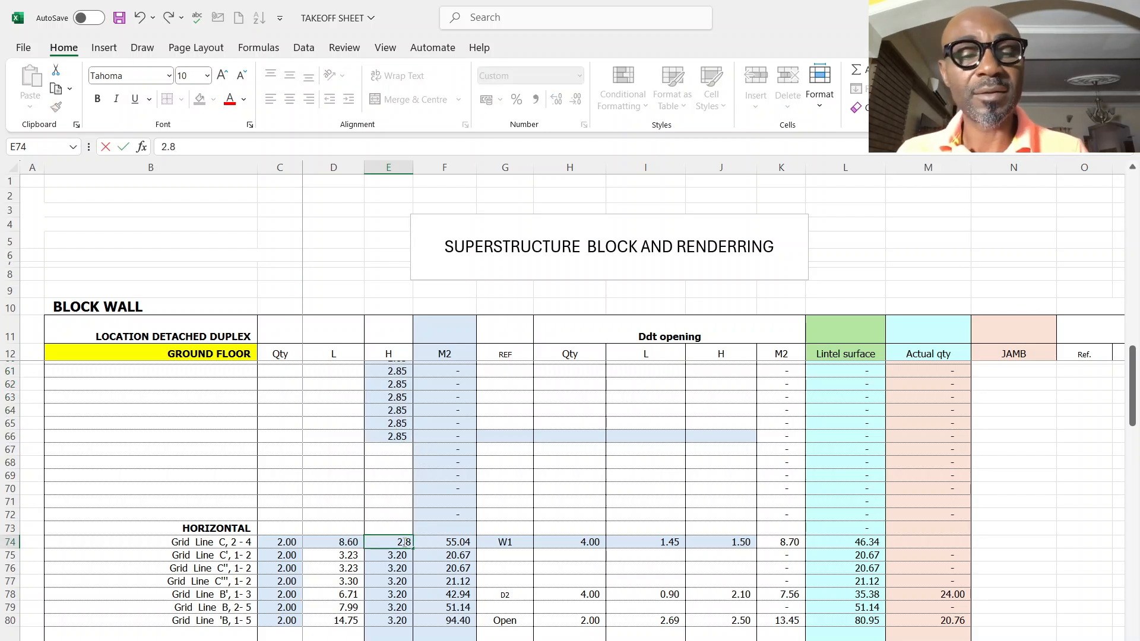
text(5)
click(462, 571)
click(407, 543)
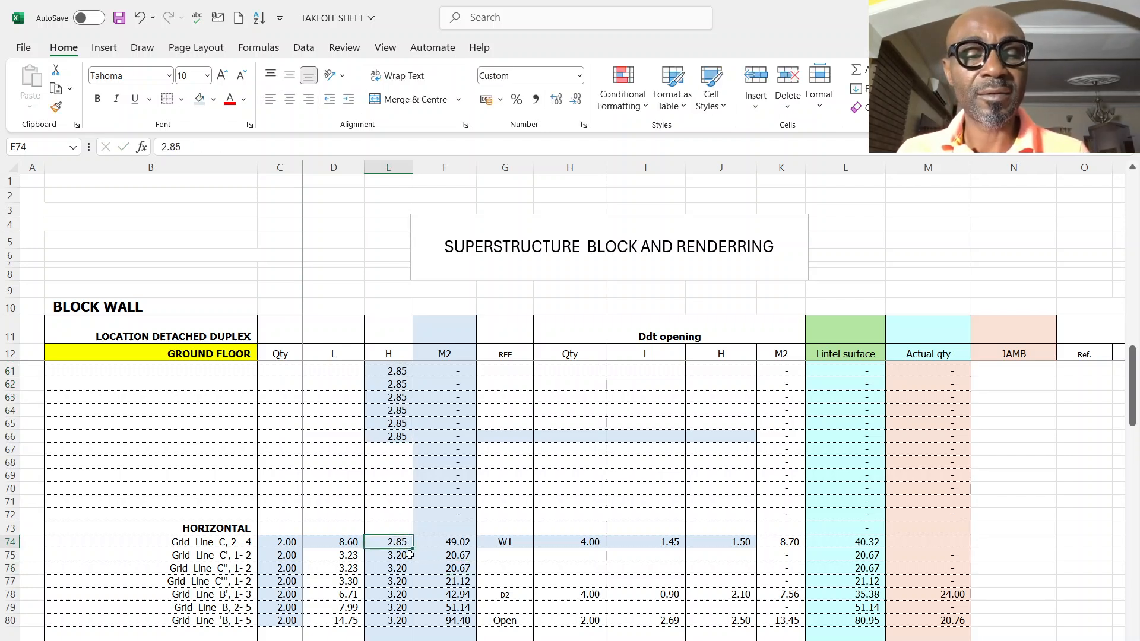
drag(413, 550, 410, 620)
scroll(416, 614, down, 5)
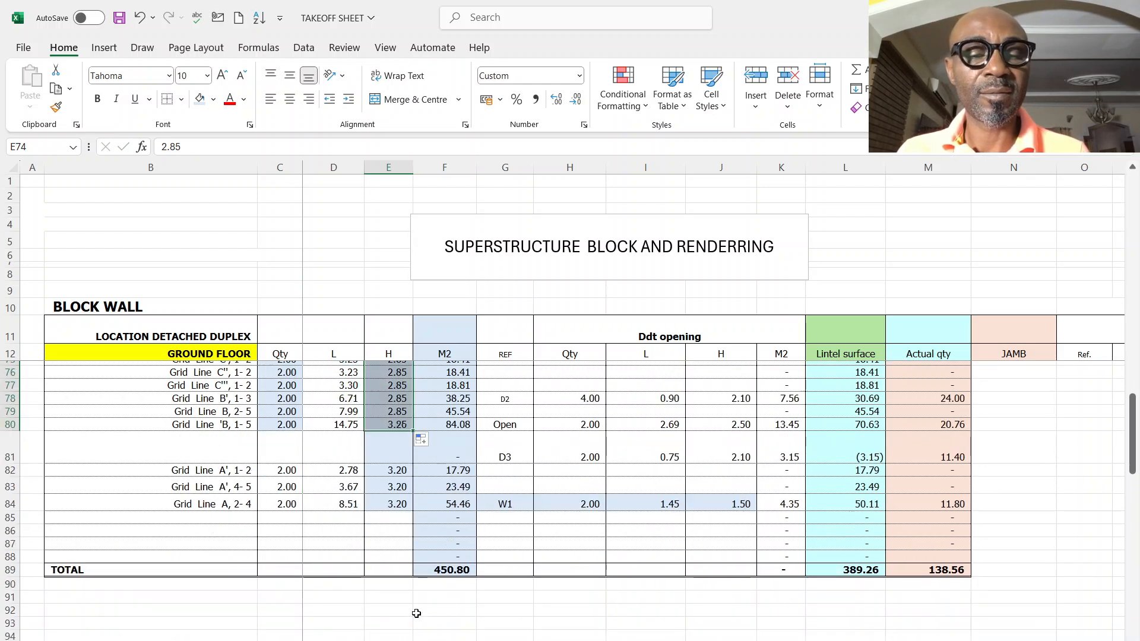
Copy the 2.85 height from Grid Line 'B, 1- 5 to the rendering rows Grid Line A', 1- 2 through Grid Line A, 2- 4.
click(395, 422)
right_click(394, 422)
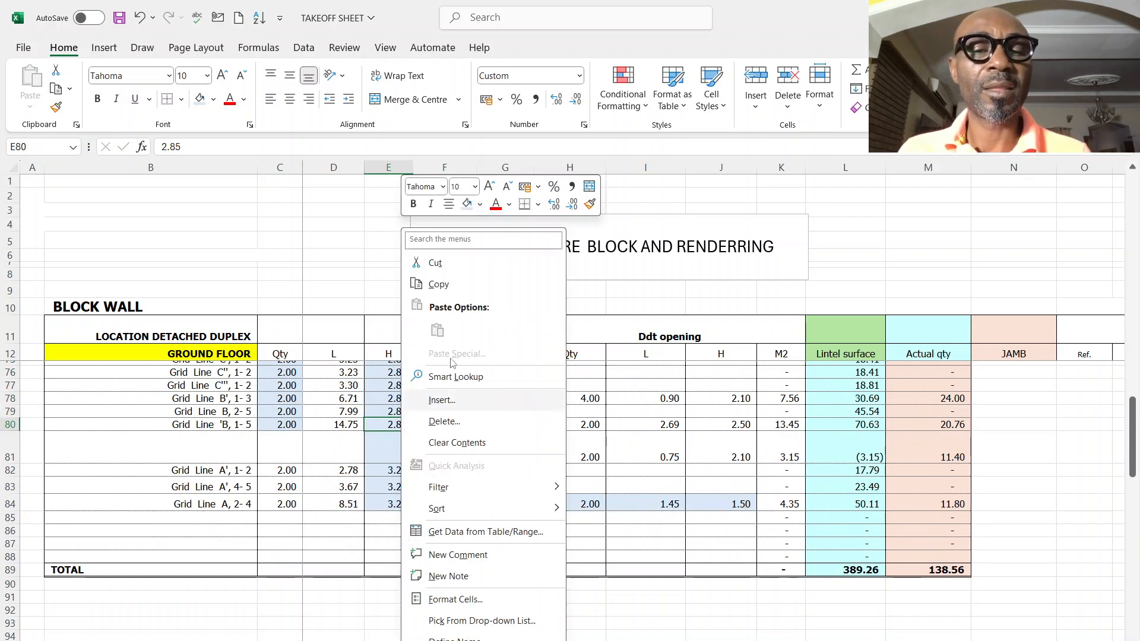
click(438, 285)
drag(387, 470, 389, 503)
key(Return)
click(392, 531)
Review the Rendering table's total, then the Block Wall totals and the lintel concrete, formwork and reinforcement columns.
scroll(420, 534, up, 3)
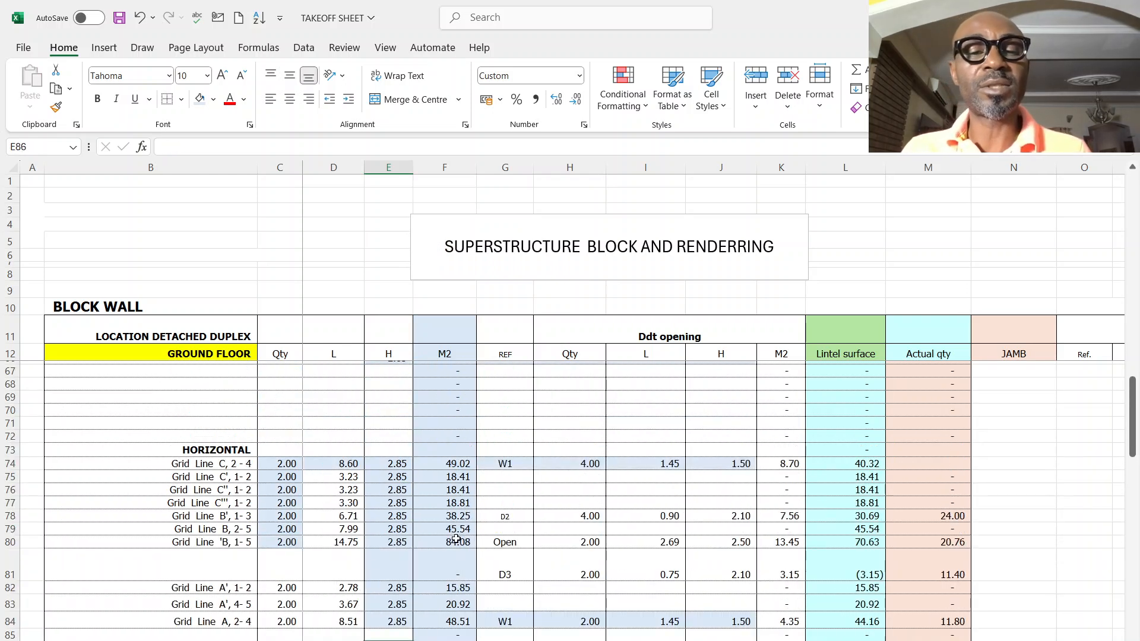
scroll(420, 528, down, 2)
scroll(420, 528, up, 3)
scroll(420, 528, down, 2)
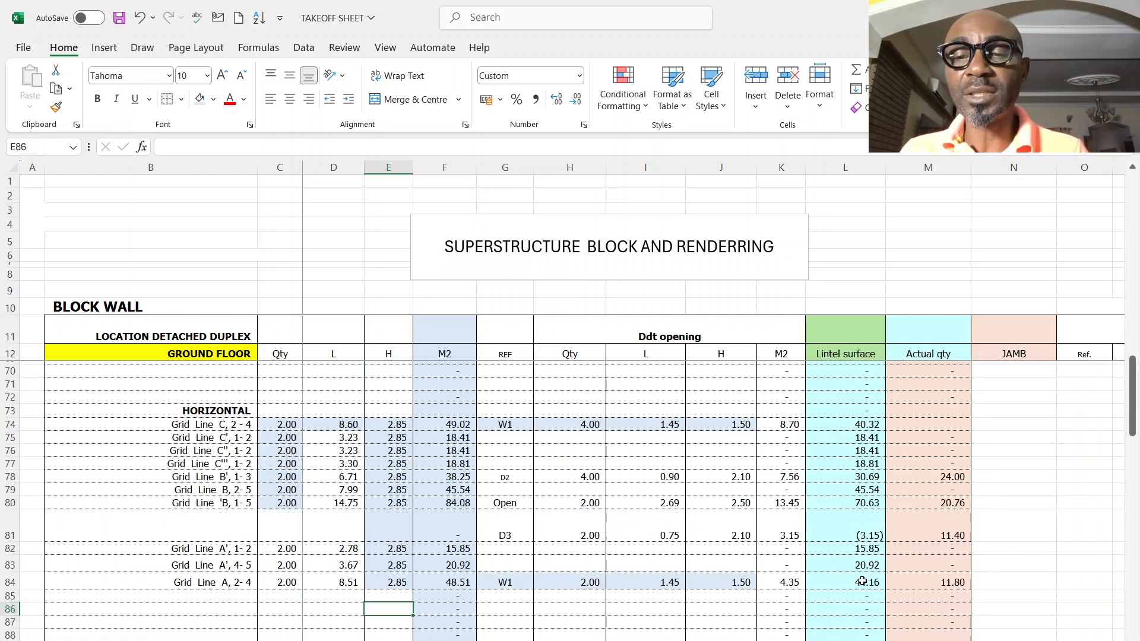
click(849, 639)
scroll(849, 625, up, 14)
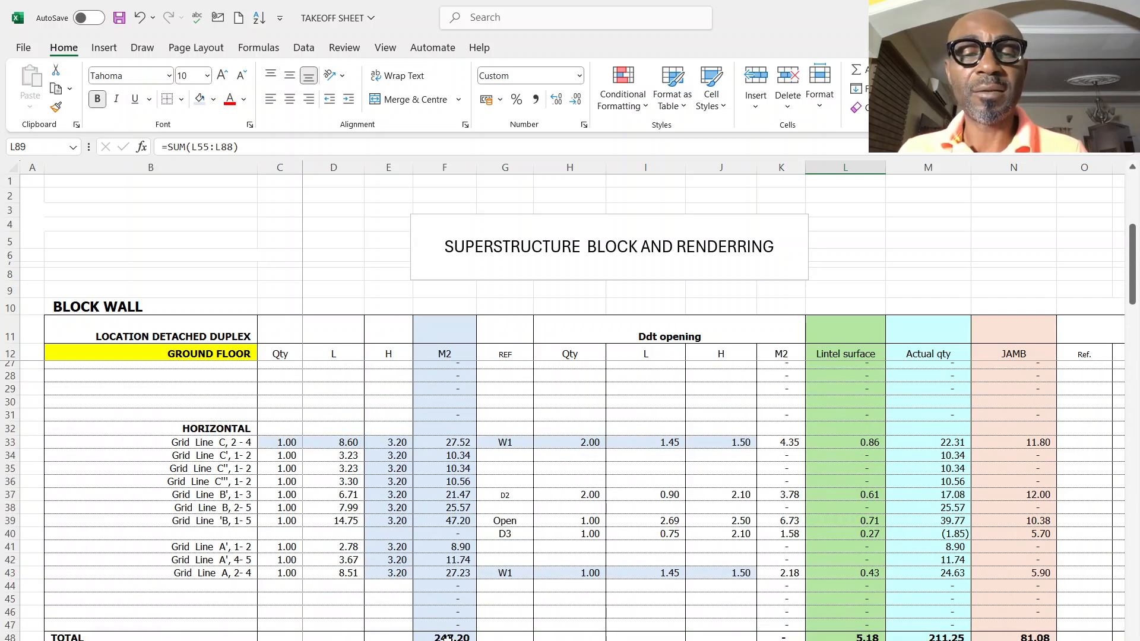
click(946, 637)
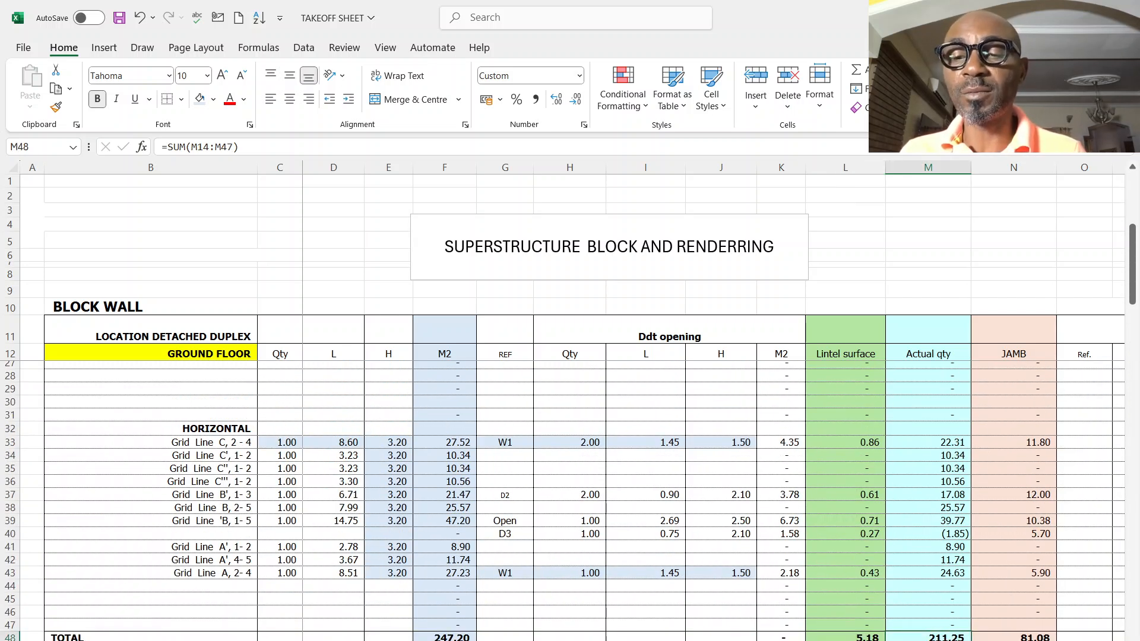
scroll(712, 475, right, 8)
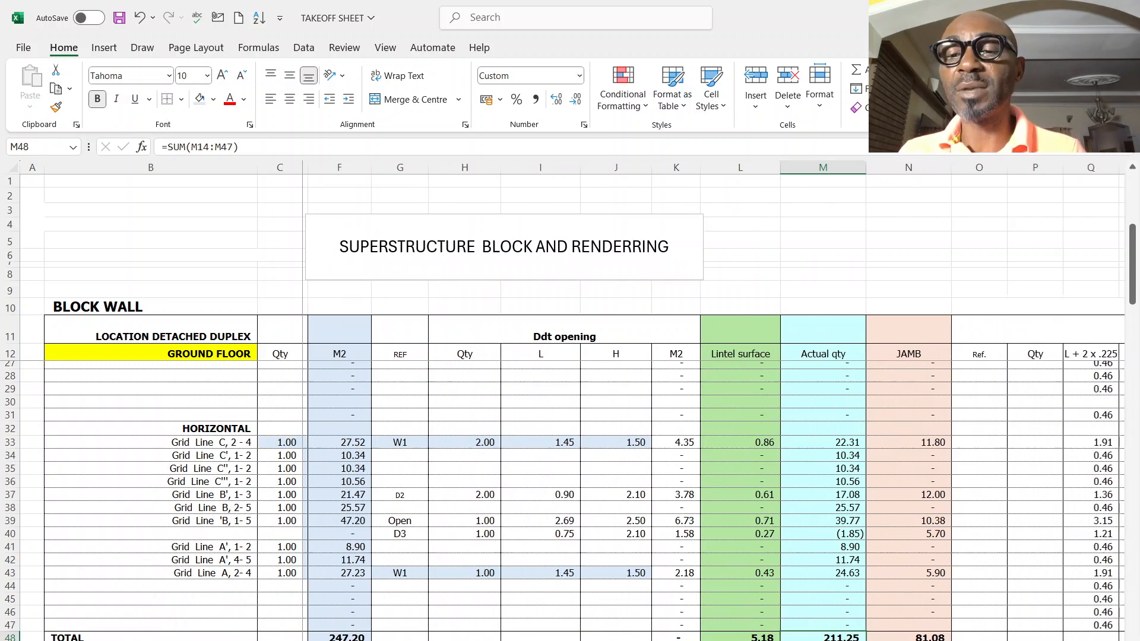
scroll(695, 338, right, 2)
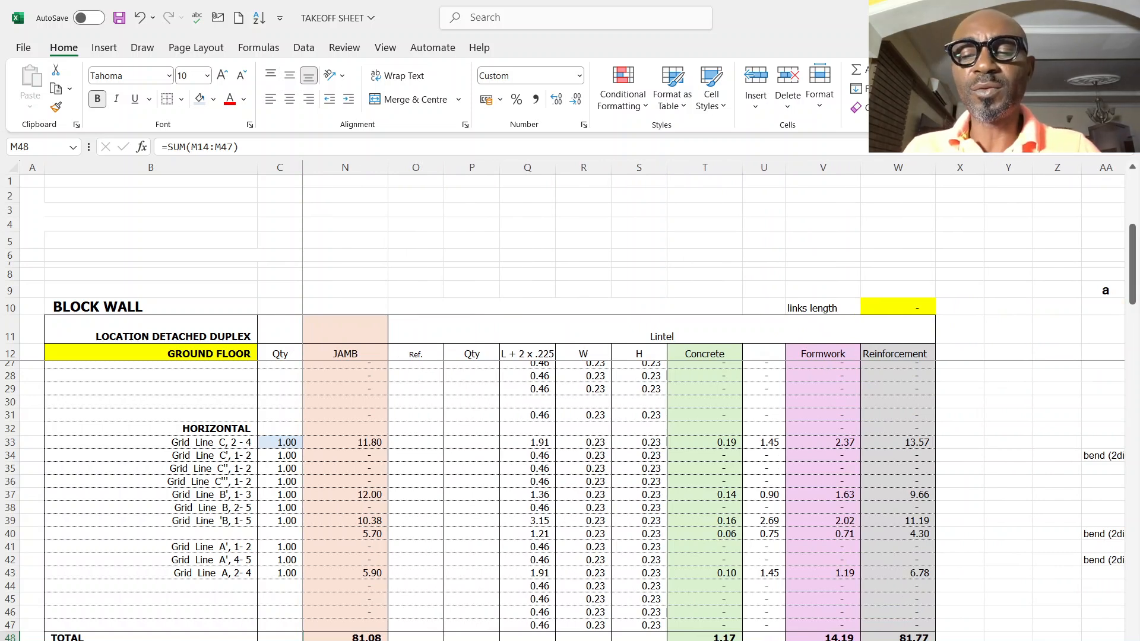
scroll(339, 557, left, 5)
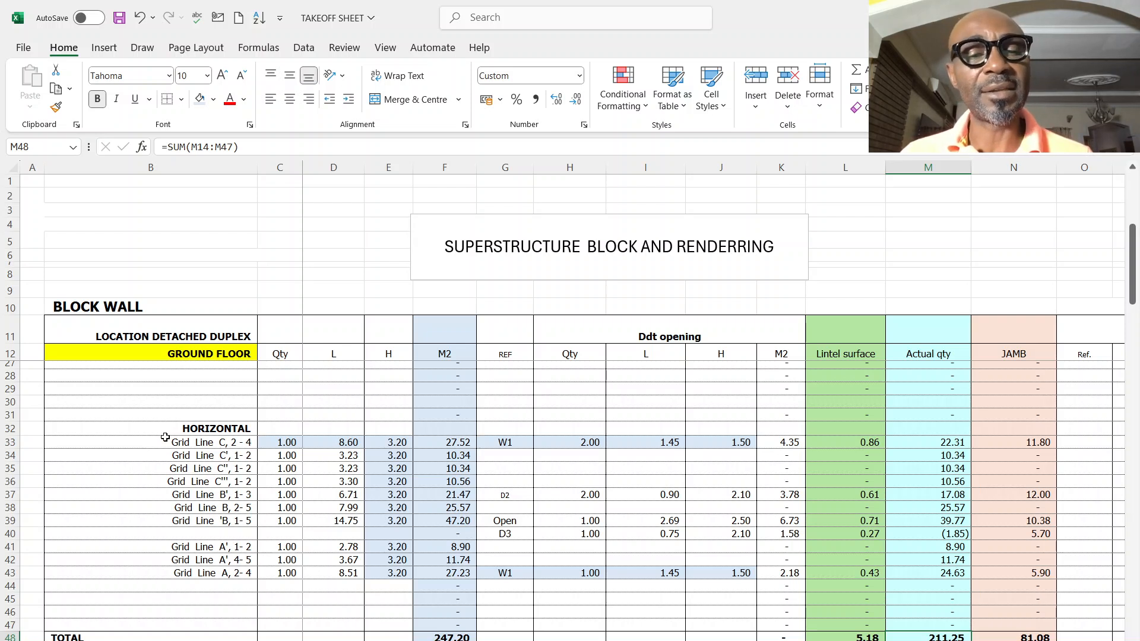
click(165, 438)
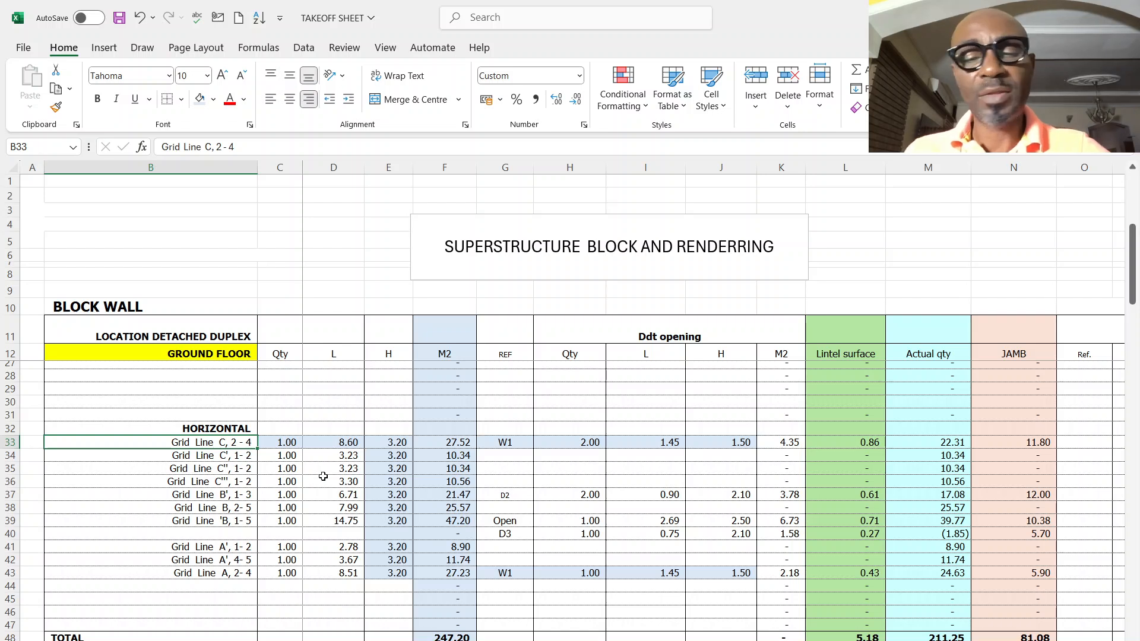
click(803, 640)
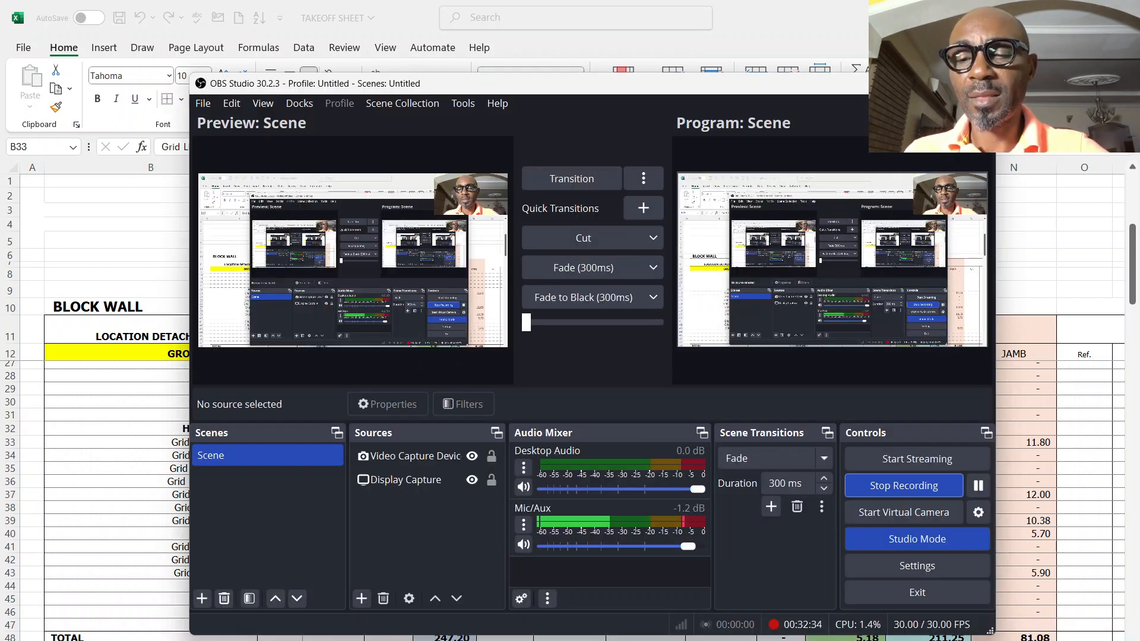